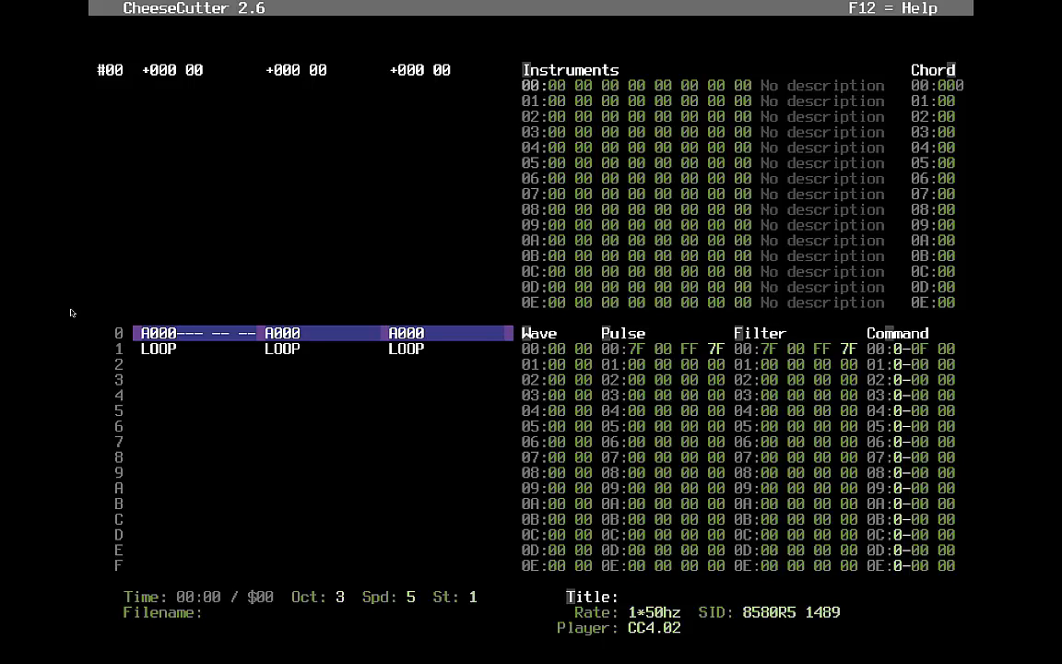
- Open shared sequence A000 and play the song, trying an A-4 note in row 0 and then clearing it
key("shift+Insert")
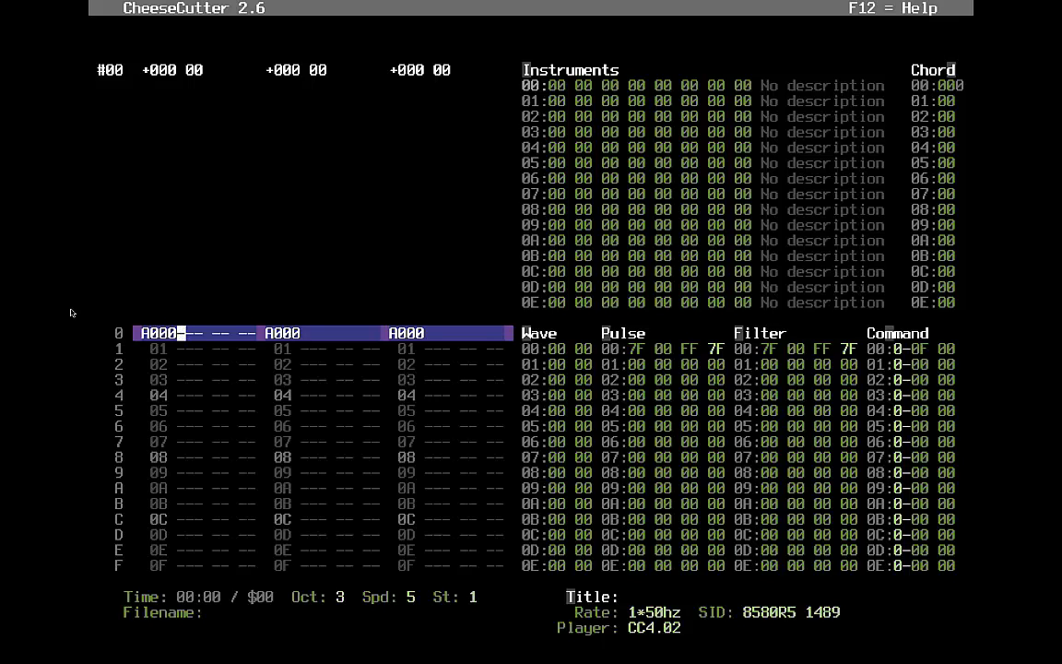
key("F1")
key("Down")
key("Up")
key("y")
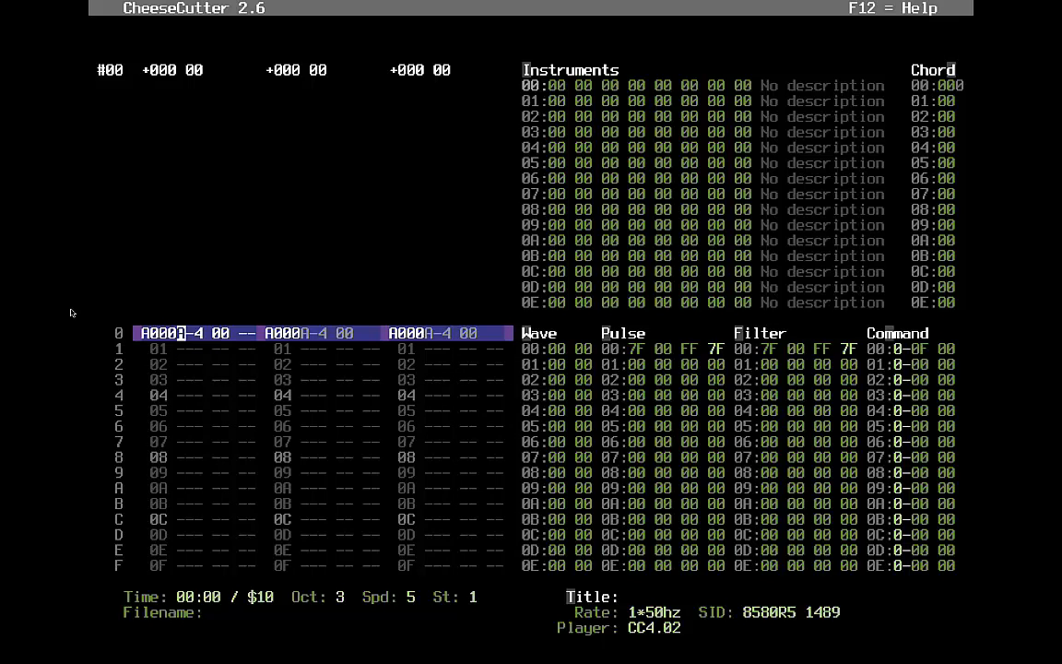
key("space")
key("Up")
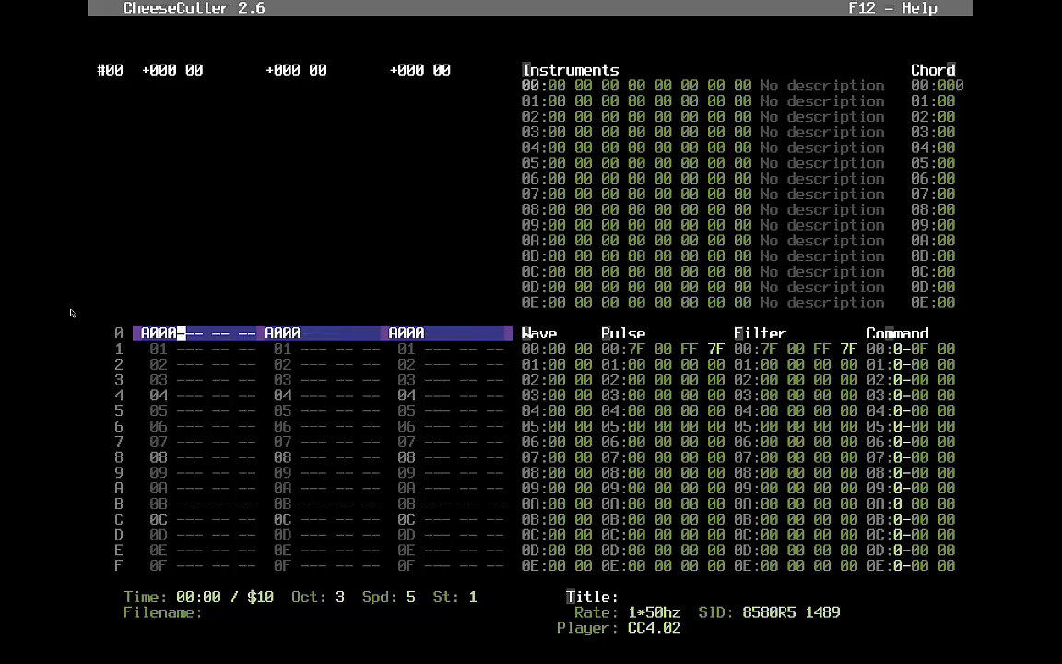
- Point voice 1's track entry to sequence 01 and open that empty sequence for editing
key("F7")
key("Right")
key("Right")
key("Right")
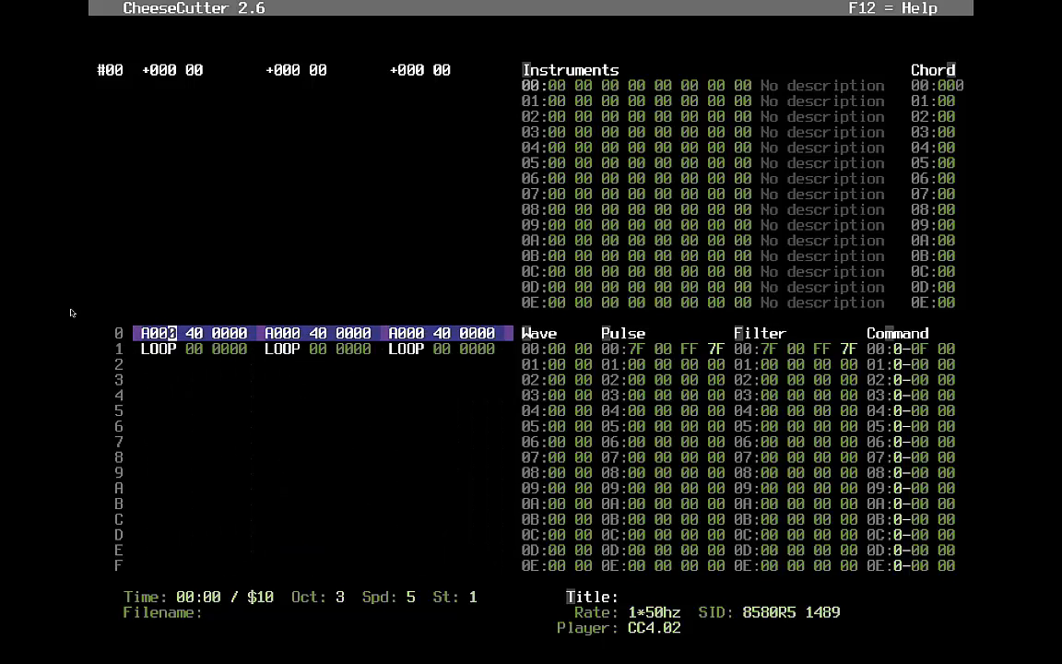
type("1 01")
key("alt+c")
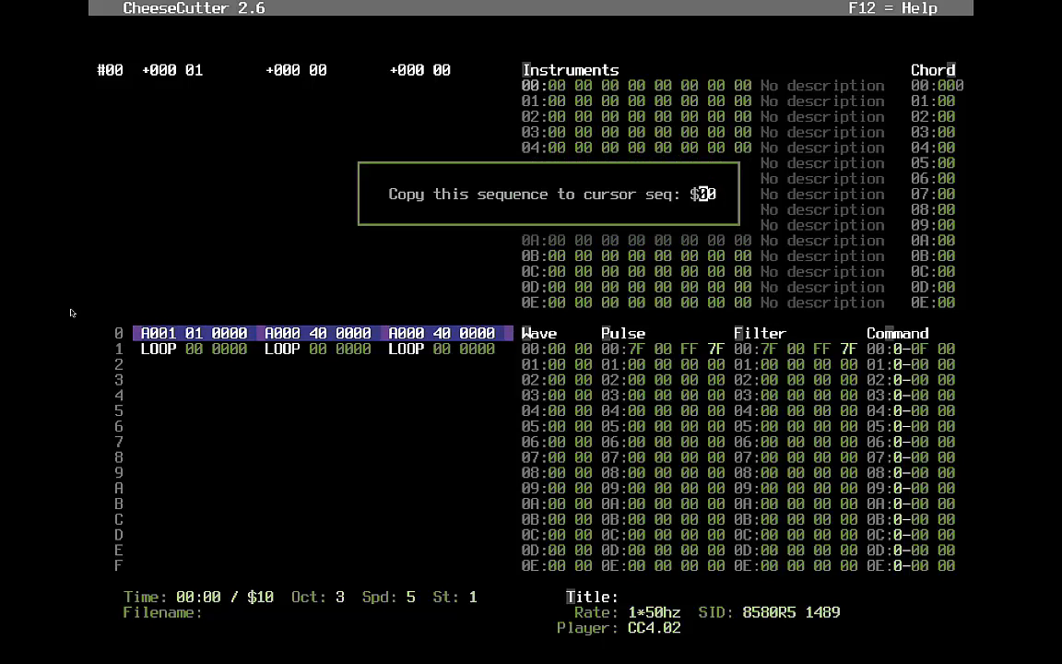
key("Return")
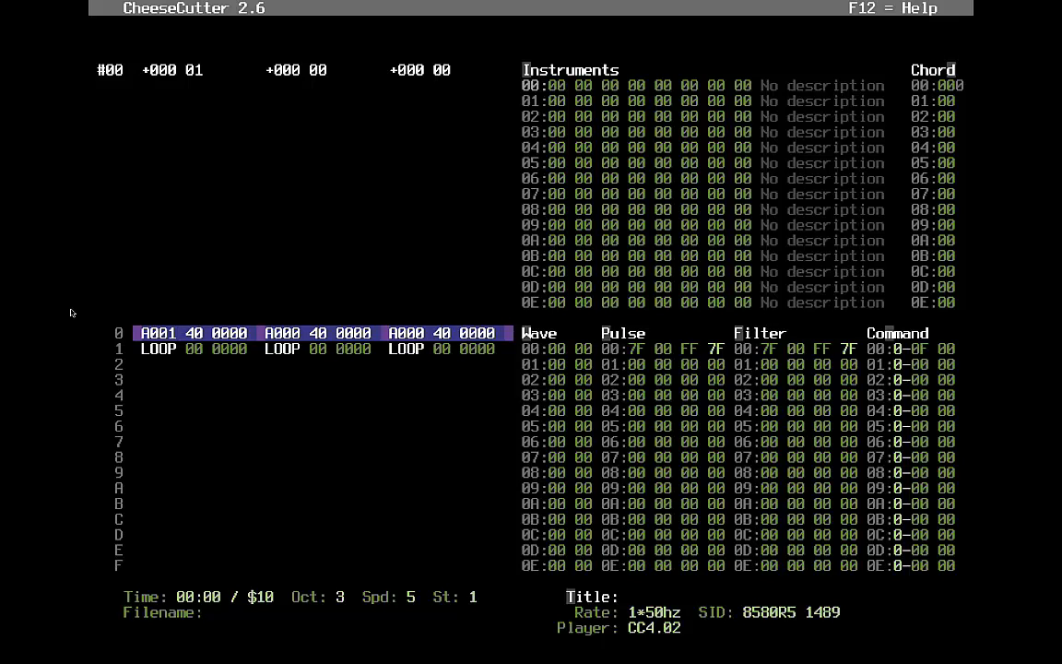
key("Right")
key("Left")
key("Return")
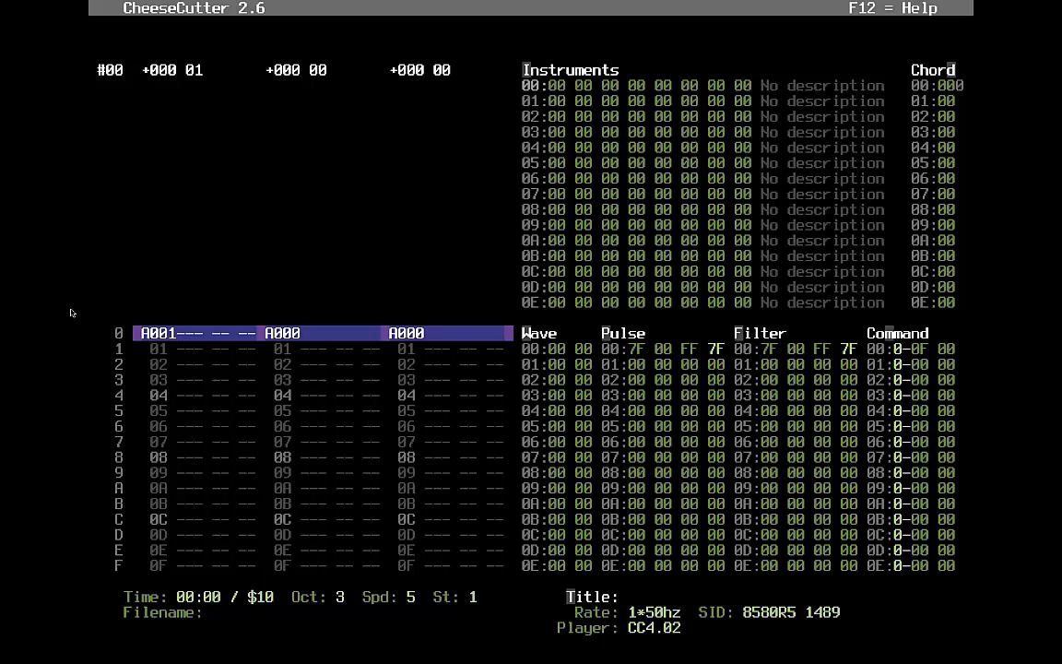
- Enter an A-3 note with instrument 08 in sequence 01's first row, using octave 2
key("KP_Divide")
key("y")
key("Up")
key("Right")
key("Right")
type("08")
key("Up")
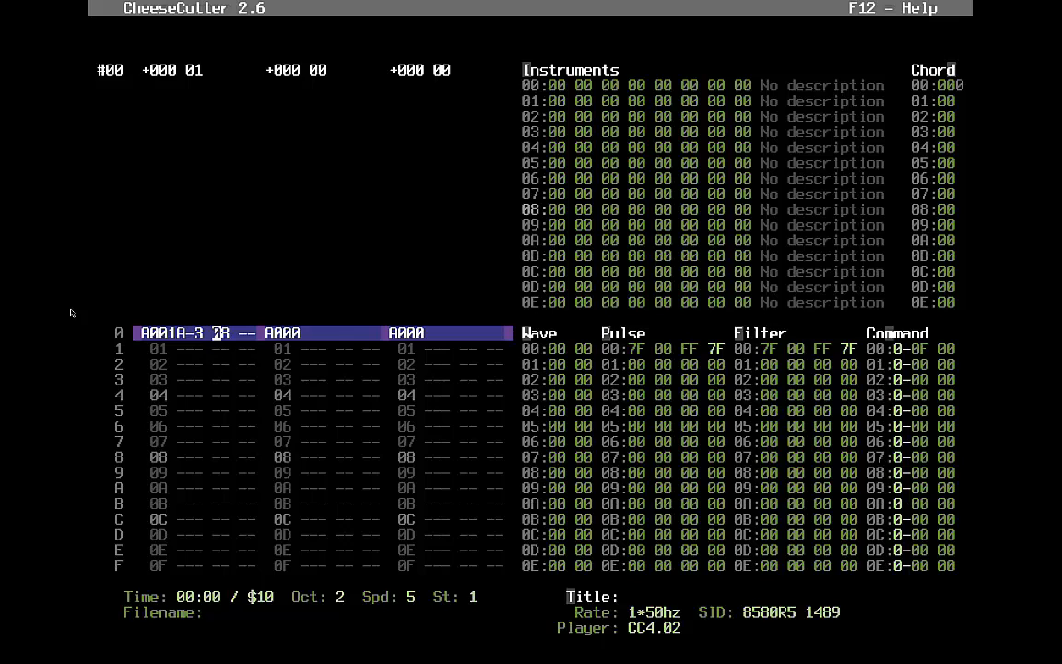
- Set instrument 08's attack/decay to 0C and sustain/release to CC
key("alt+i")
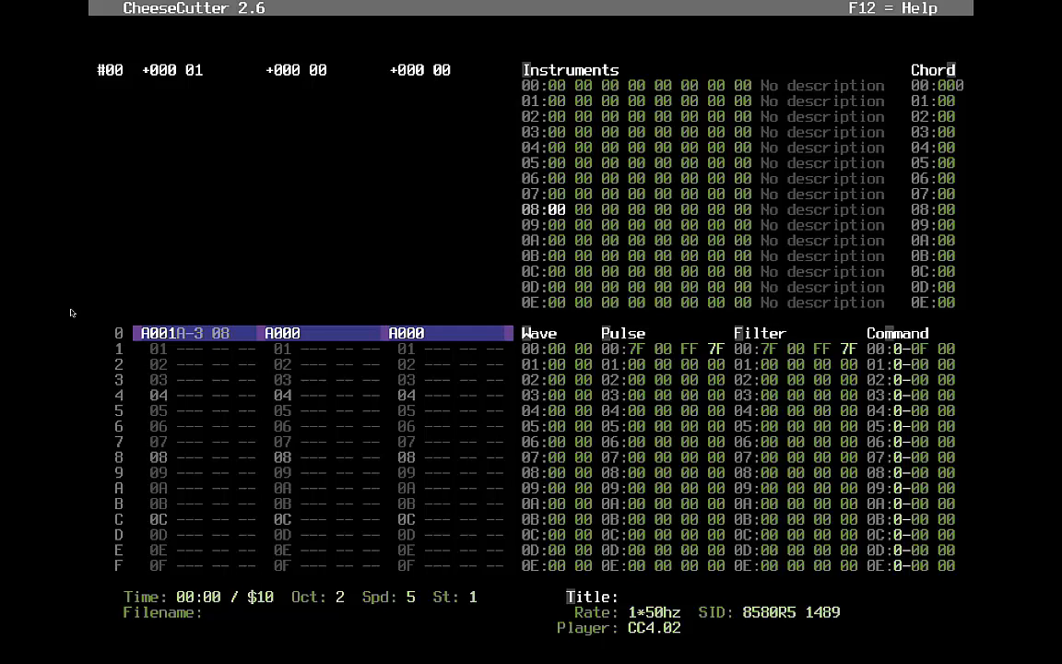
type("c")
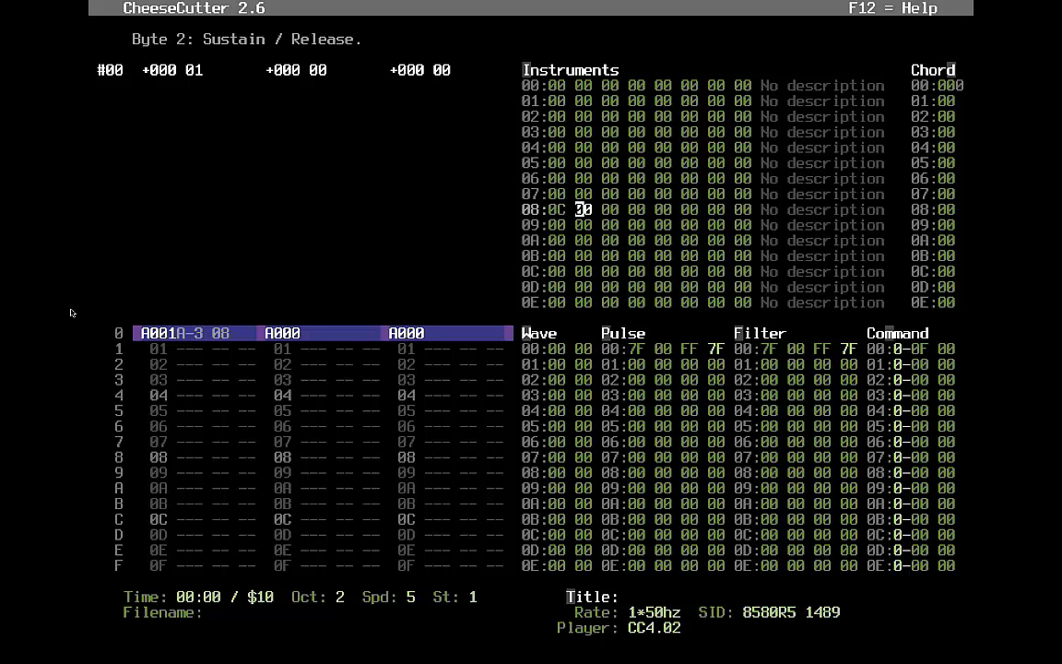
key("Left")
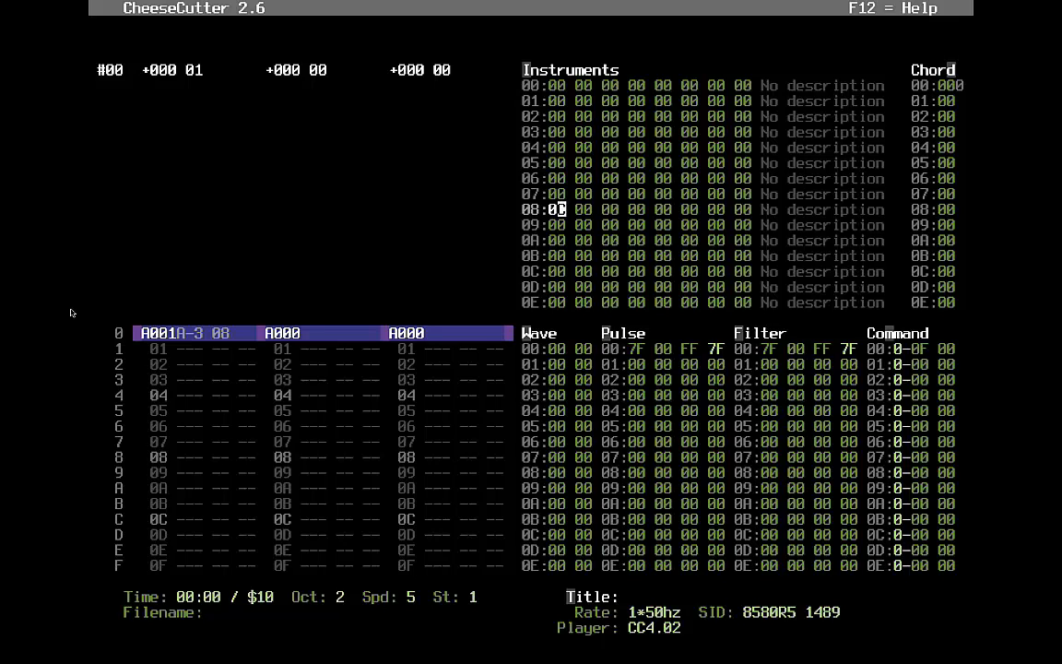
key("Right")
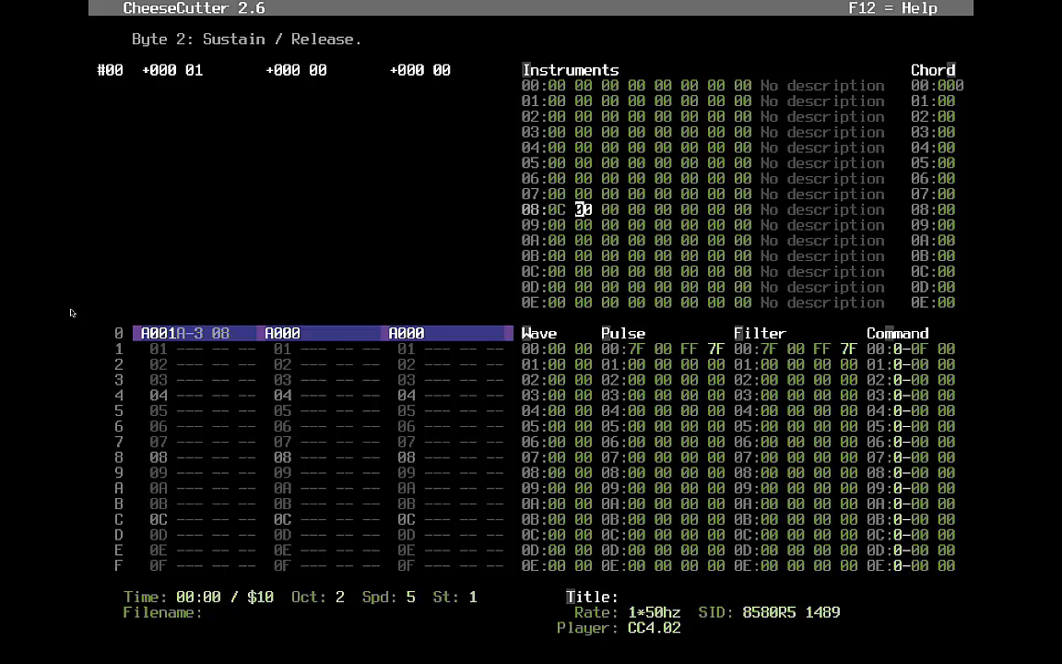
type("cc")
- Fill the wave table with waveform 41 in row 00 and 7E 00 in row 01
key("Right")
key("Right")
key("Right")
key("Right")
key("Right")
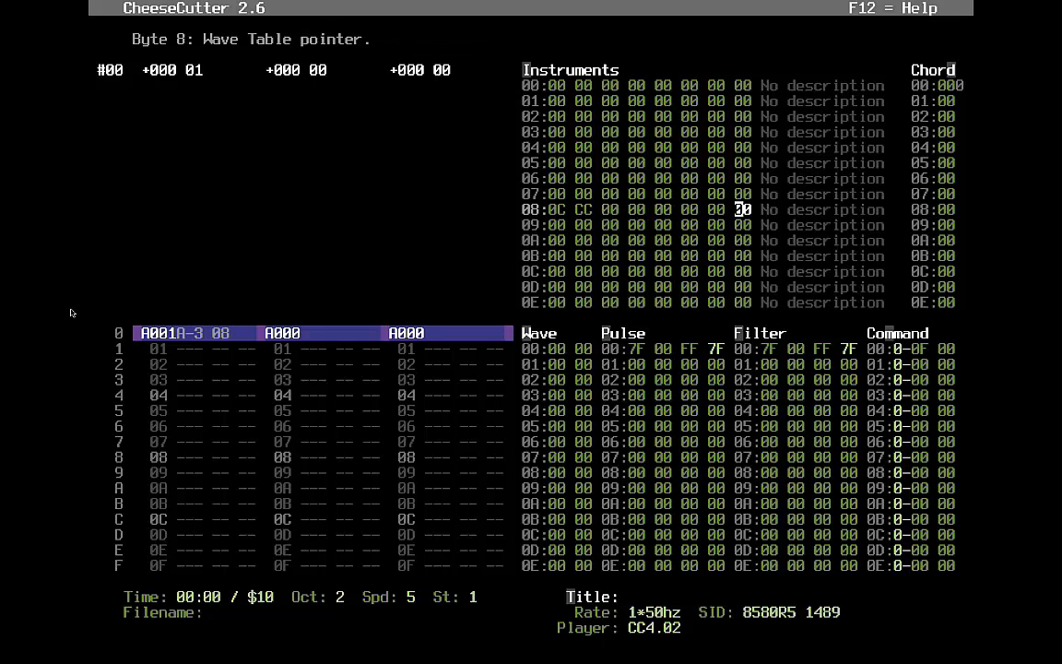
key("alt+w")
key("Right")
key("Right")
type("41 01:")
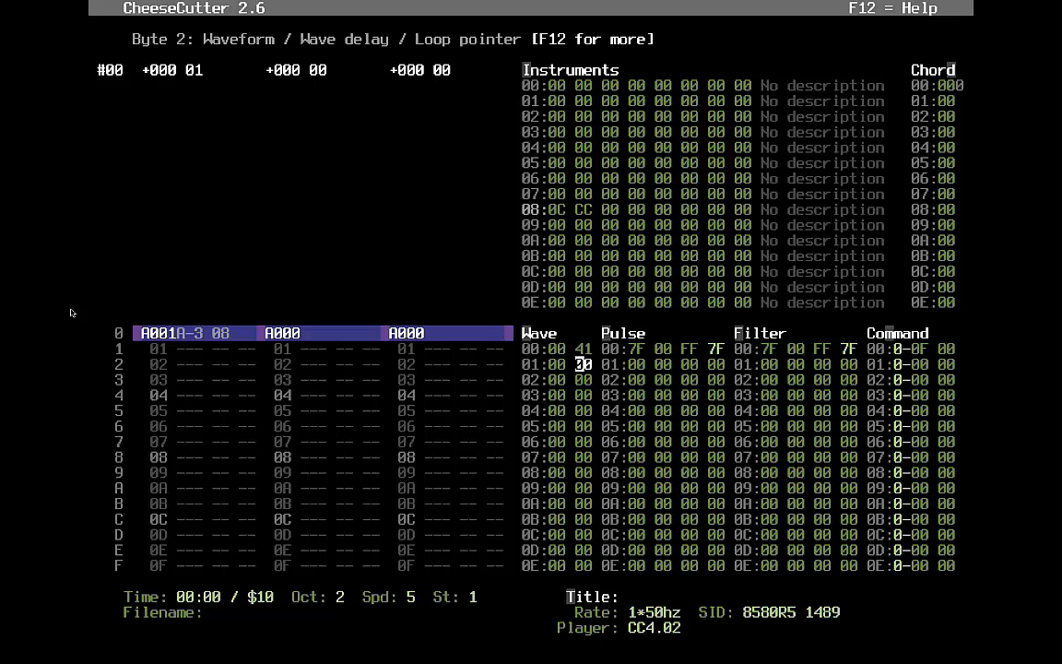
type("7E 00")
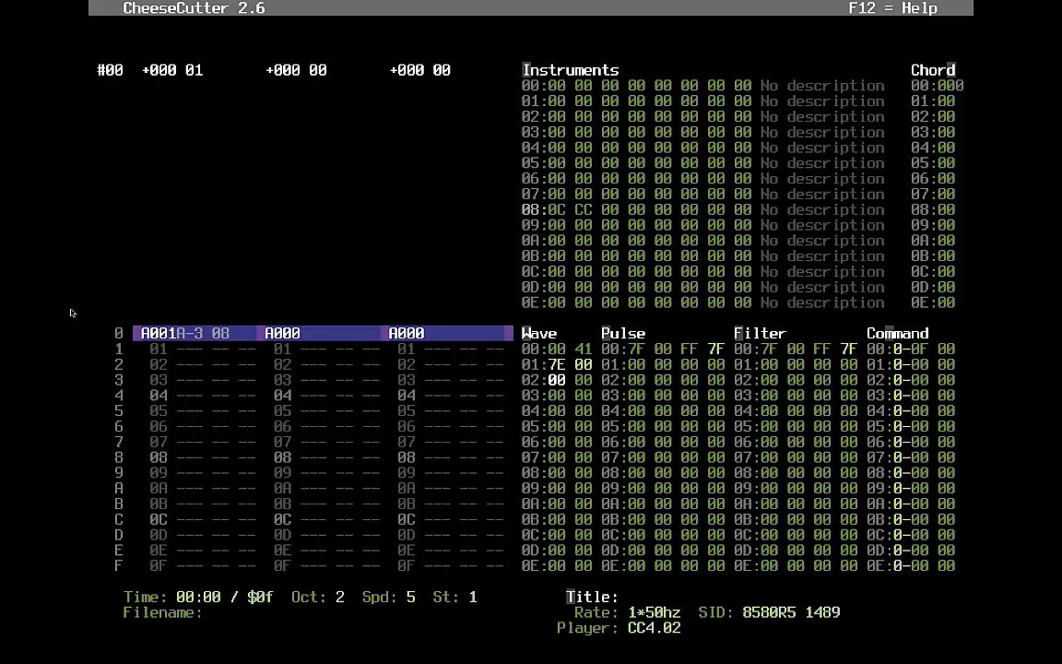
key("alt+i")
- Try pulse table pointer values 80 through 86 in instrument 08, settling on 88
key("Left")
key("Left")
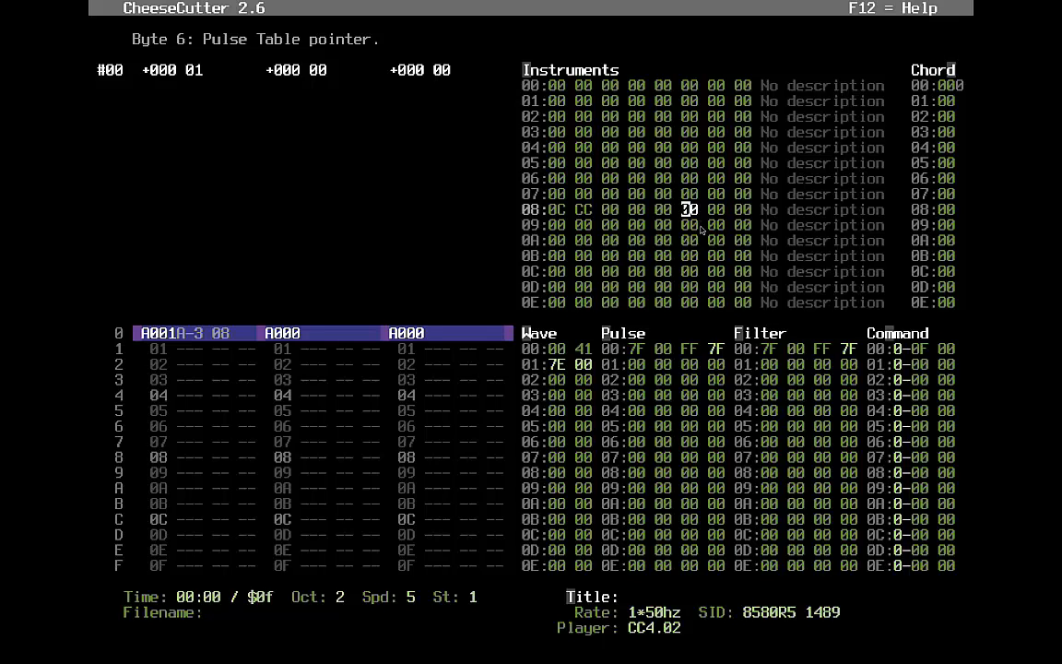
type("8")
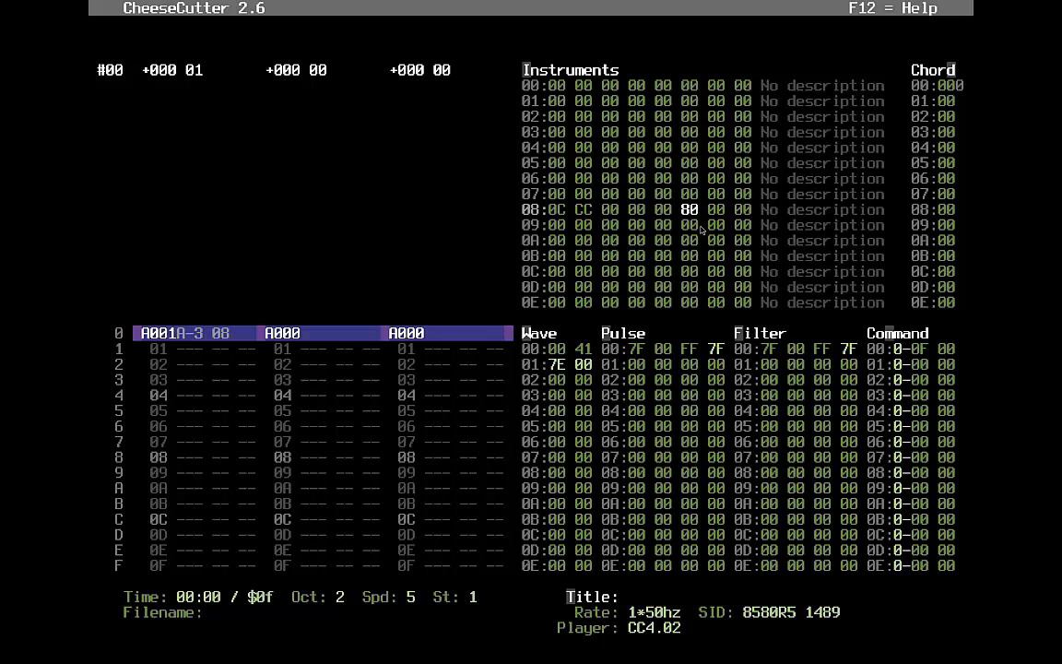
type("1")
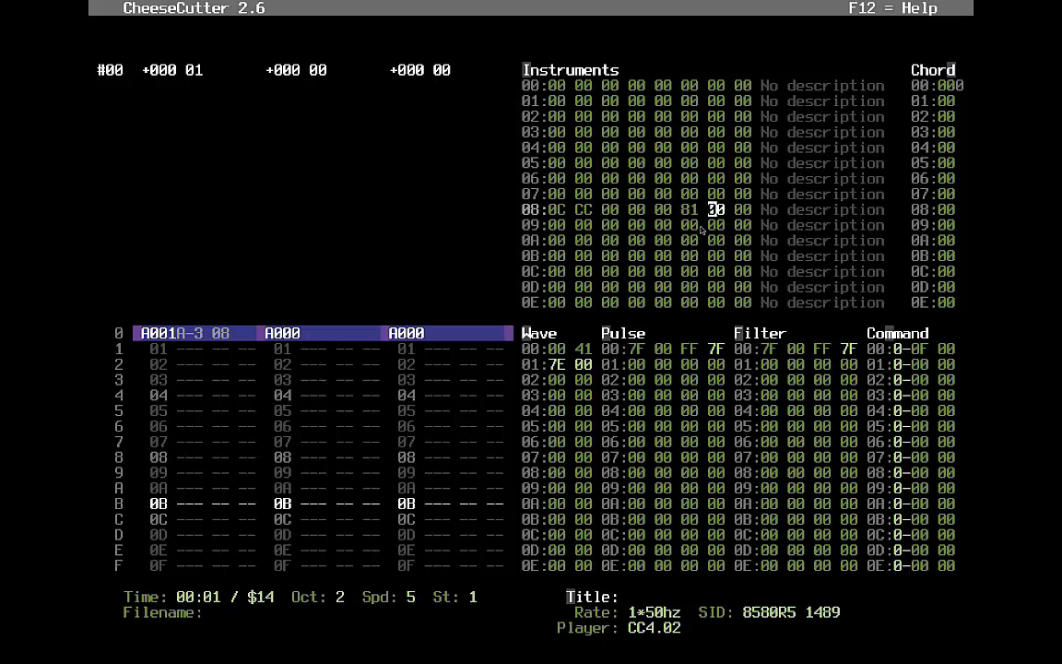
key("Left")
type("2")
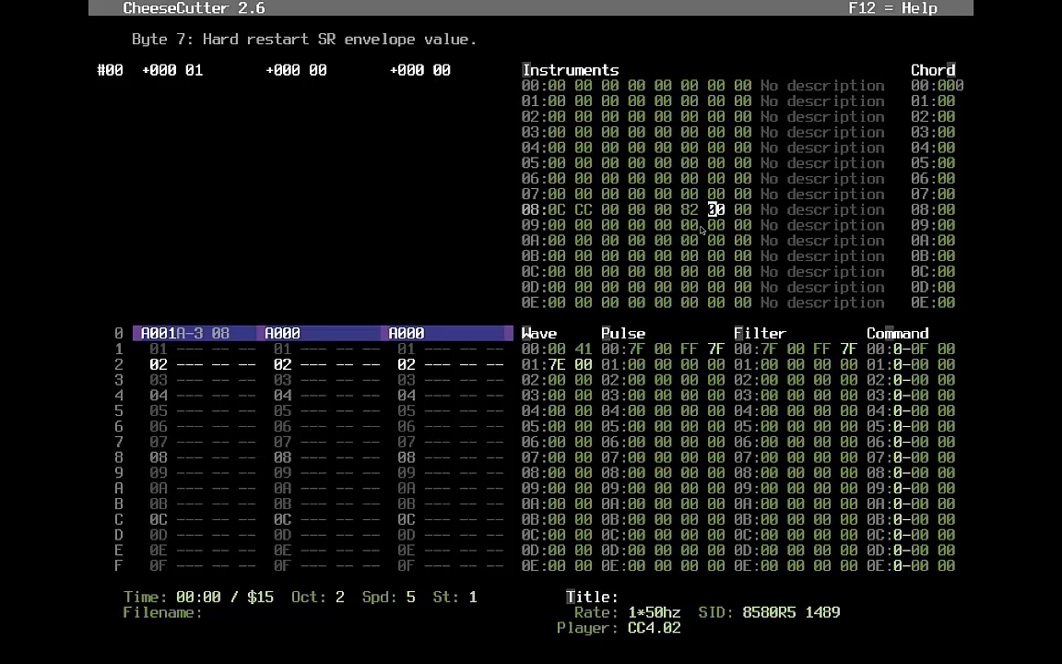
key("Left")
type("3")
key("Left")
type("4")
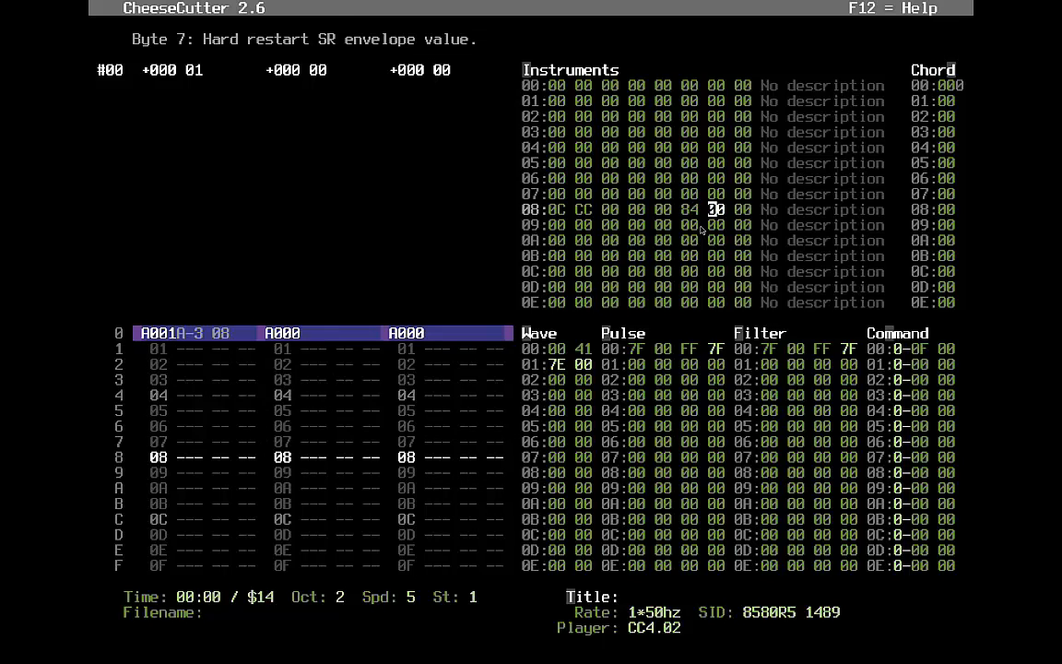
key("Left")
type("5")
key("Left")
type("6")
key("Left")
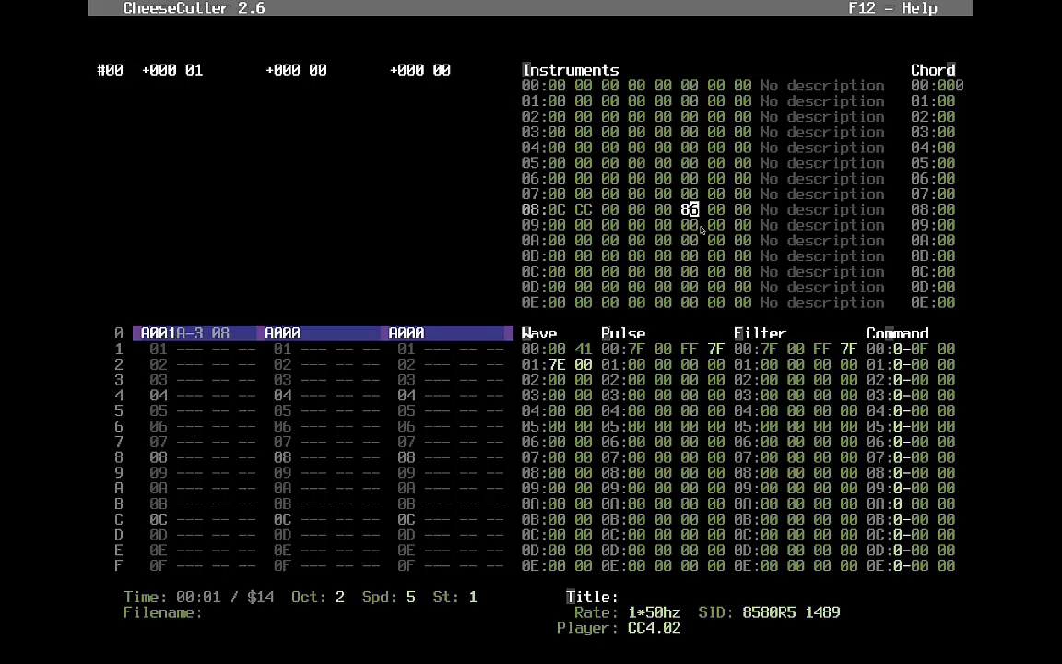
type("8")
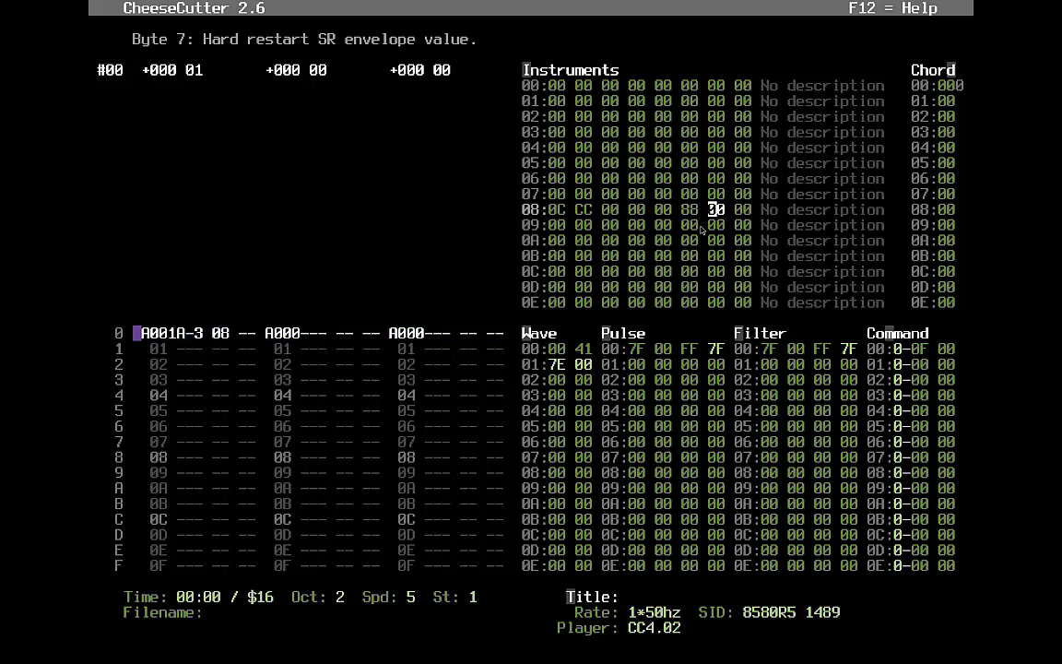
key("Left")
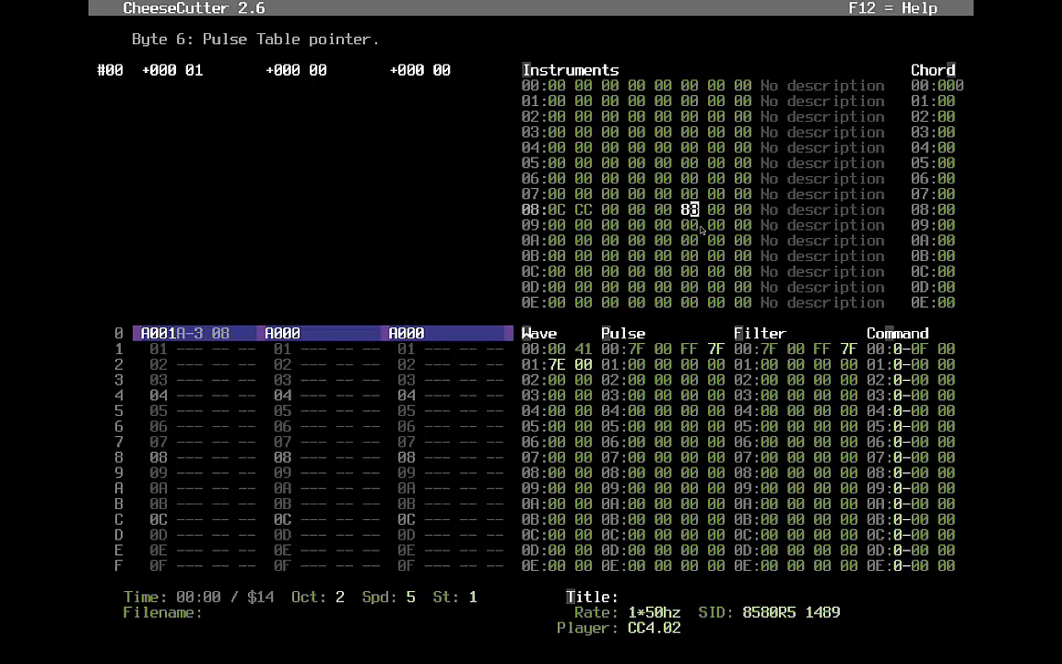
key("Left")
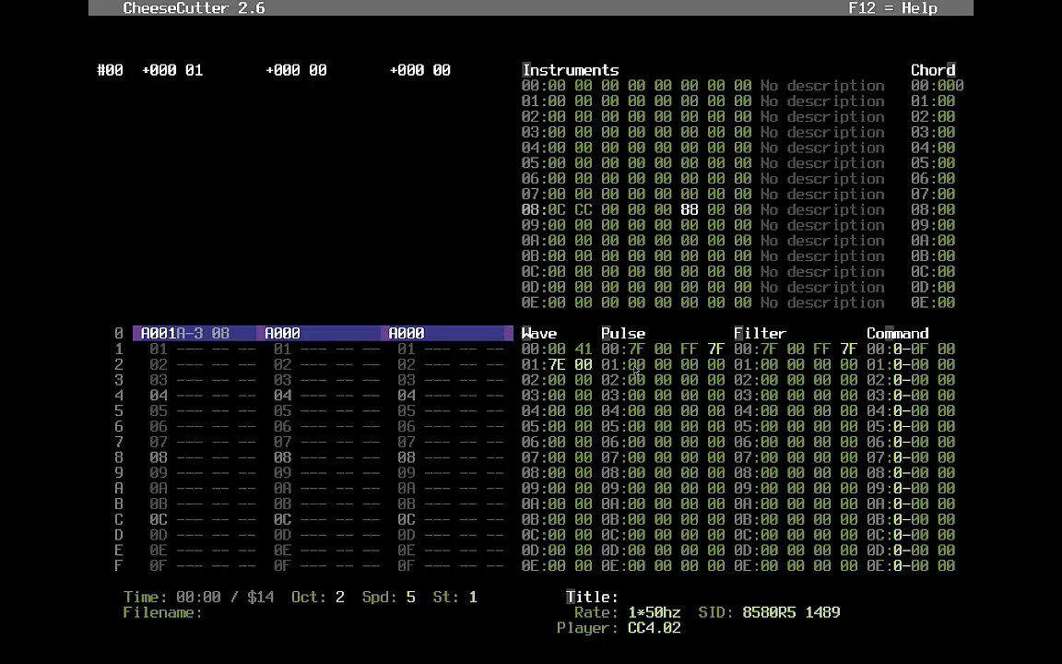
- Rename instrument 08's description to 'Pulse test 1'
key("alt+w")
left_click(689, 232)
key("Return")
type("Pulse test 1")
key("Return")
- Set the pulse table pointer to 01 and move into pulse table row 01
key("Left")
key("Left")
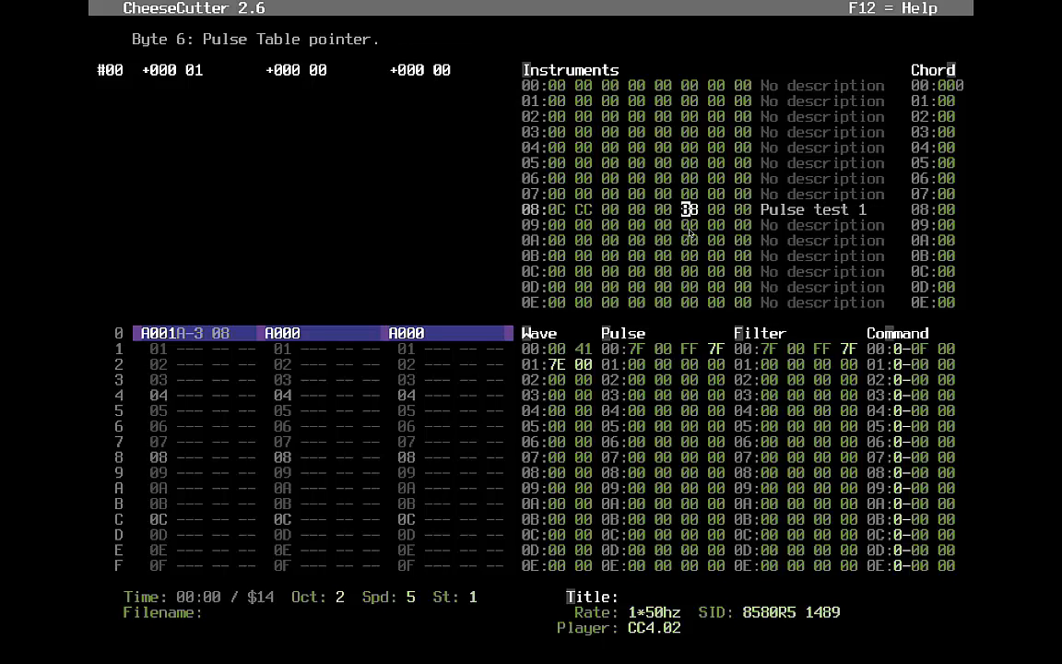
type("01")
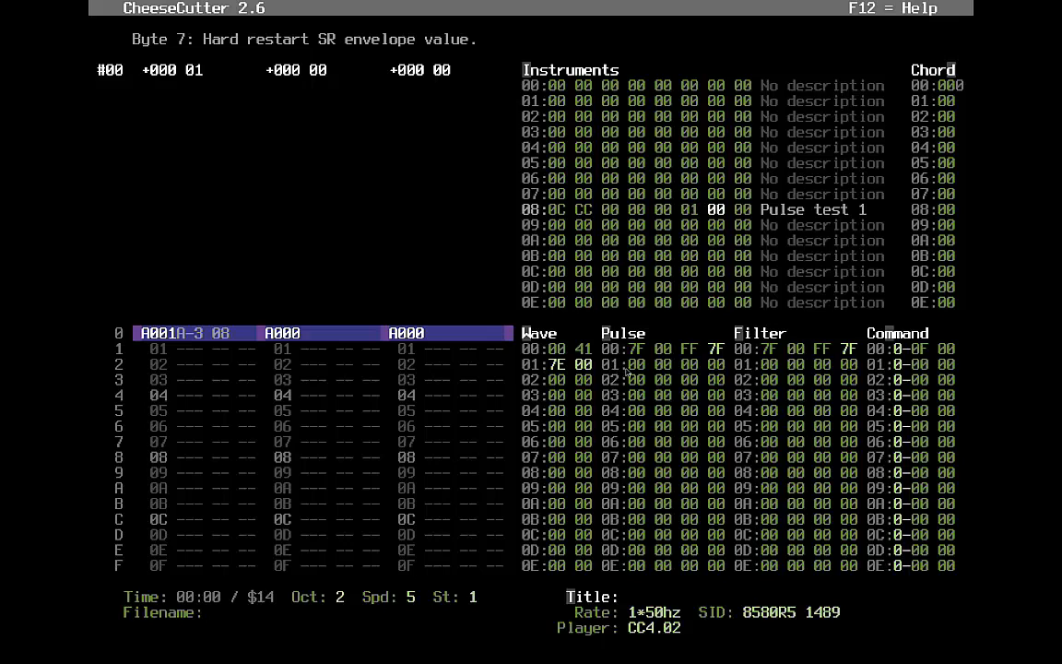
key("alt+w")
key("alt+p")
key("Down")
key("Down")
key("Up")
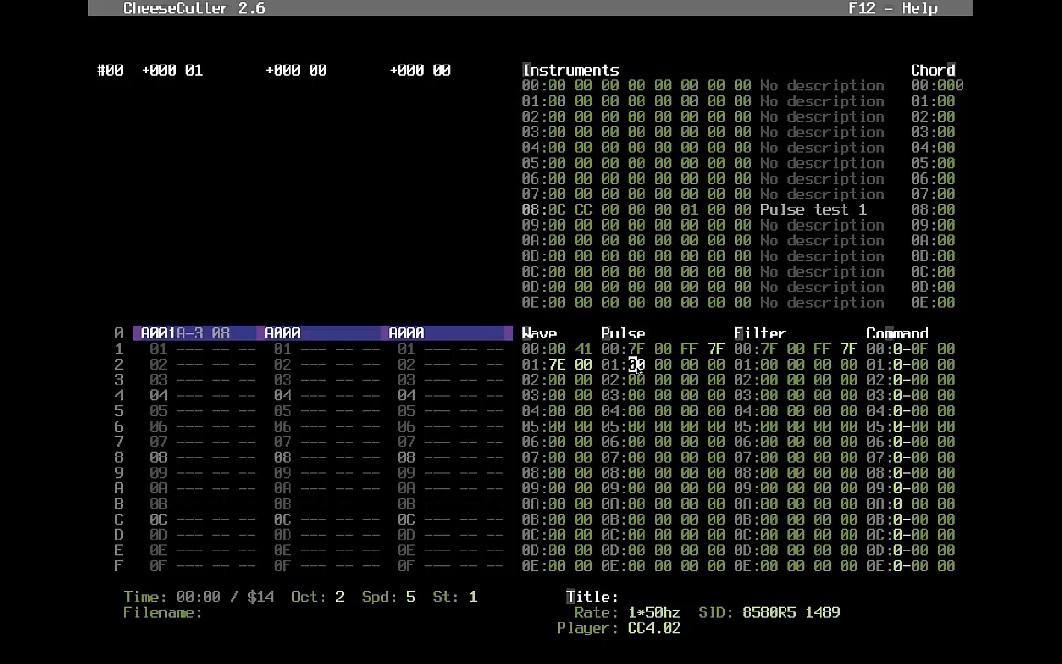
key("Right")
key("Right")
key("Right")
key("Right")
key("Right")
key("Right")
key("Right")
key("Left")
key("Left")
key("Left")
key("Left")
key("Right")
key("Right")
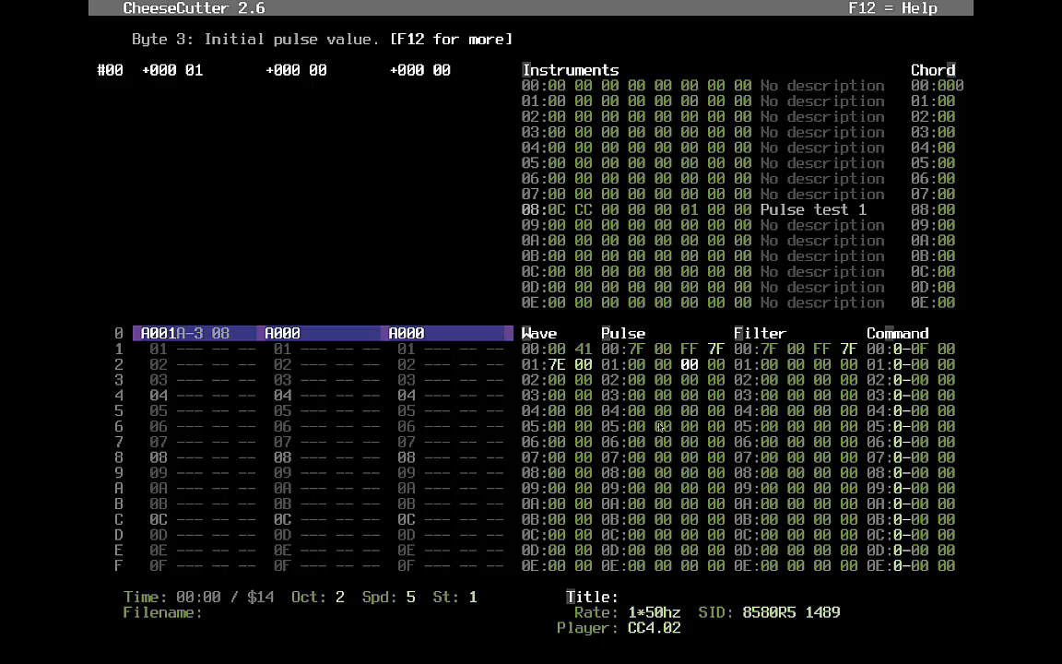
- Bring up the pulse table help, then the global help pages
key("F12")
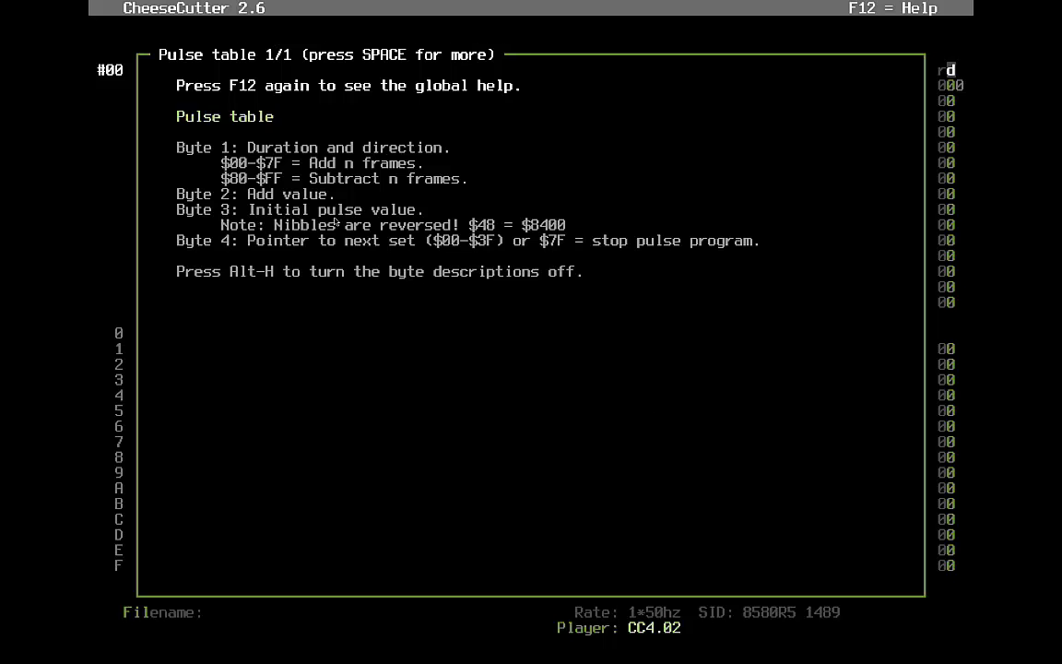
key("F12")
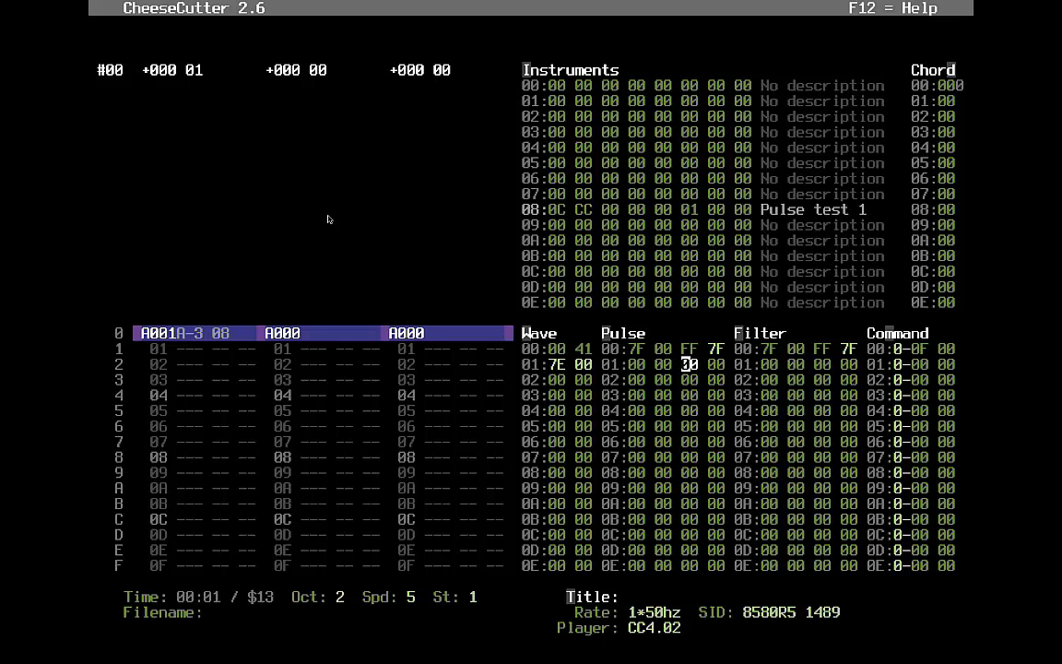
- Enter 48 as pulse table row 01's initial pulse value
key("Left")
key("Right")
key("Left")
key("Right")
key("Left")
key("Right")
type("8")
key("Left")
- Try trial values (8, FFF, 000, 4, 084) in pulse table rows 03 and 04
key("Down")
key("Down")
key("Down")
type("8")
key("Left")
key("Up")
key("Right")
key("Left")
key("Right")
key("Right")
key("Left")
key("Left")
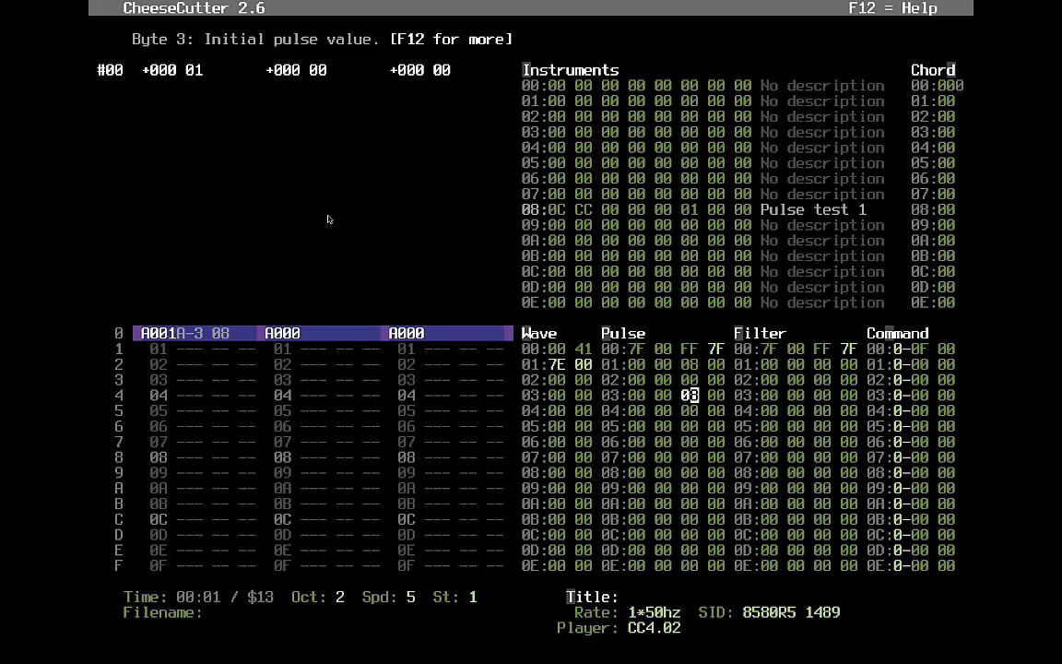
type("FFF")
key("Left")
key("Left")
key("Left")
key("Up")
type("000")
key("Left")
key("Left")
key("Left")
key("Up")
key("Up")
key("Up")
type("4")
key("Down")
key("Down")
type("084")
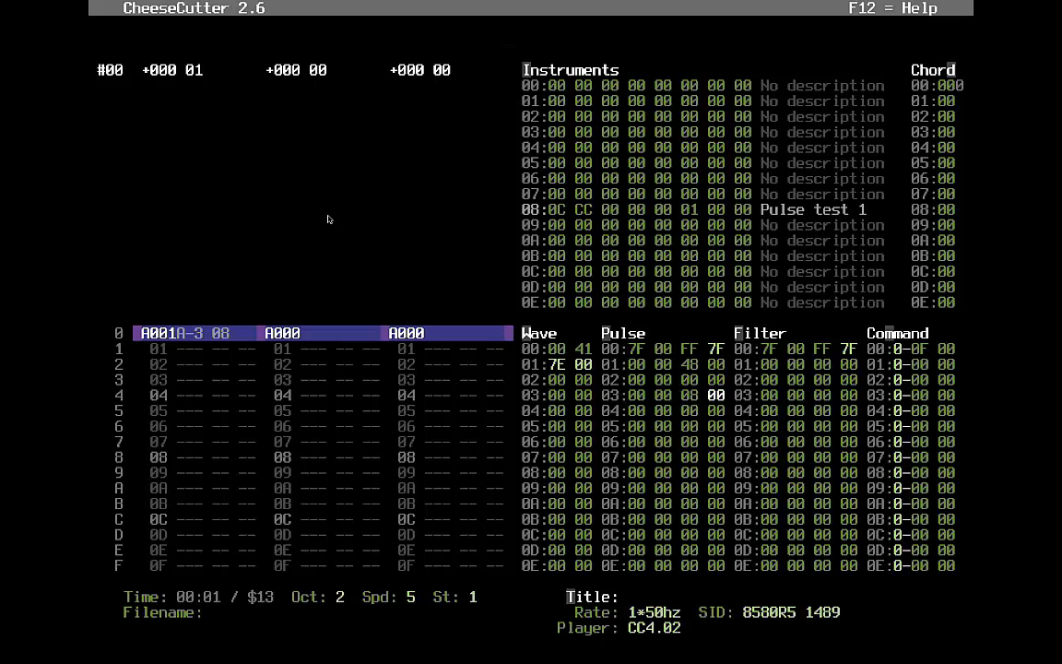
- Overwrite row 03's trial pulse value with 00 and return to row 01
key("Up")
key("Down")
key("Down")
key("Up")
key("Left")
key("Left")
key("Left")
key("Up")
key("Right")
key("Down")
key("Right")
key("Left")
key("Right")
key("Left")
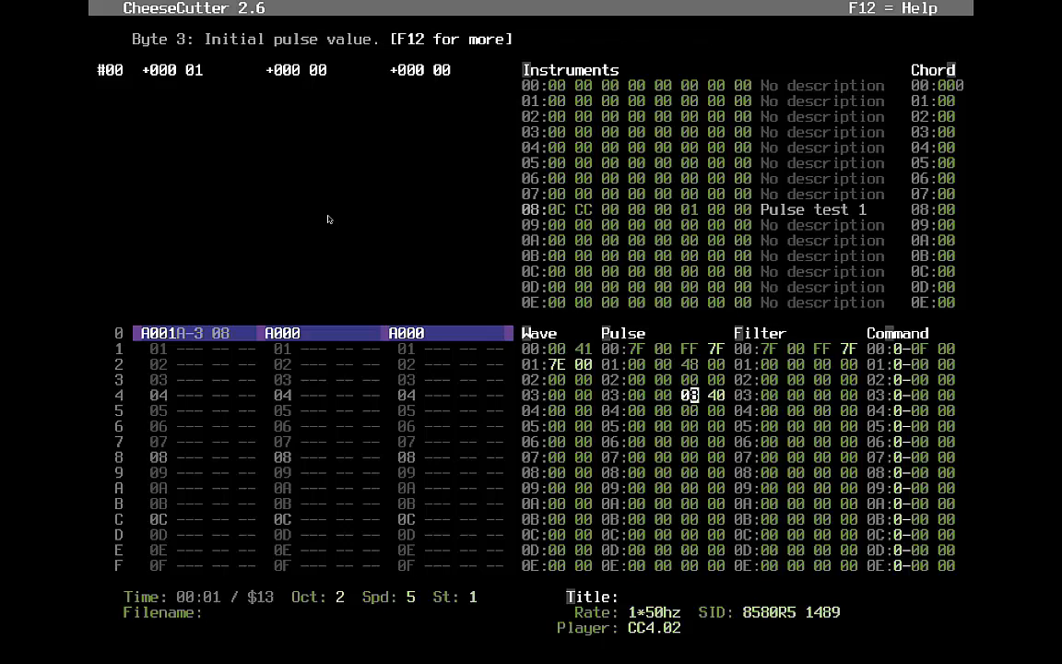
type("00")
key("Left")
key("Left")
key("Up")
key("Up")
- Enter 3 in pulse row 01's add-value byte and play the tune to hear the pulse
key("Left")
key("Right")
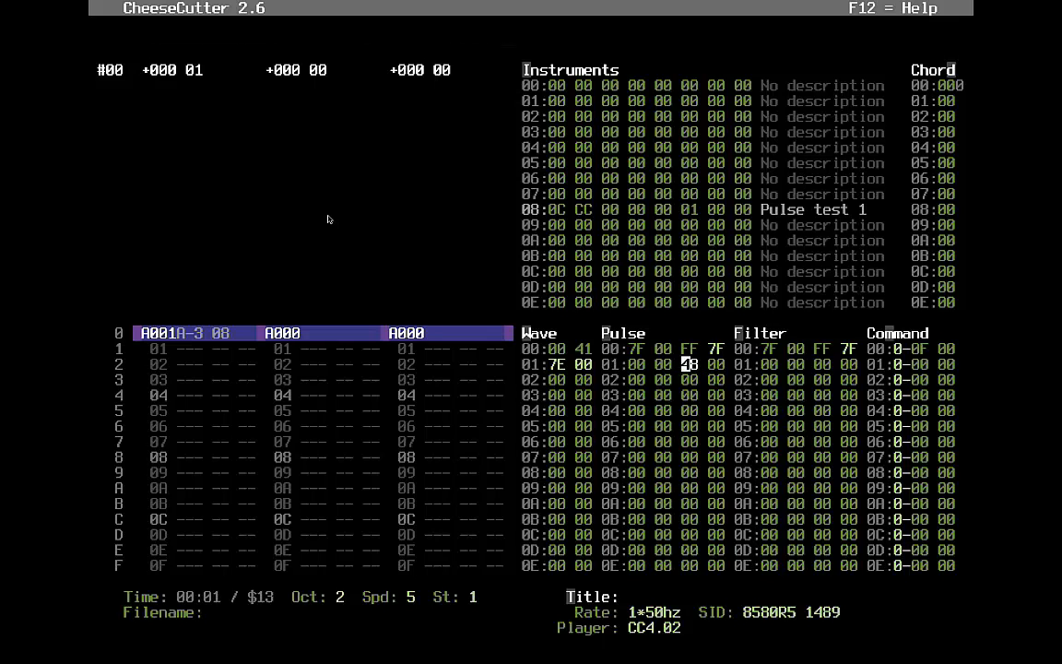
key("Left")
type("3")
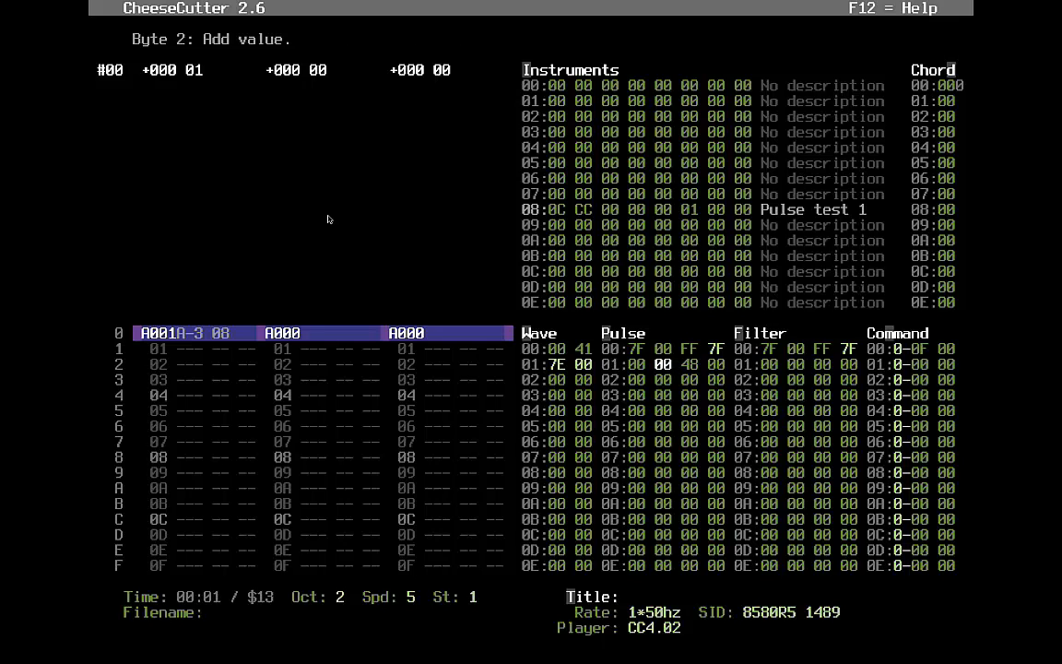
key("Right")
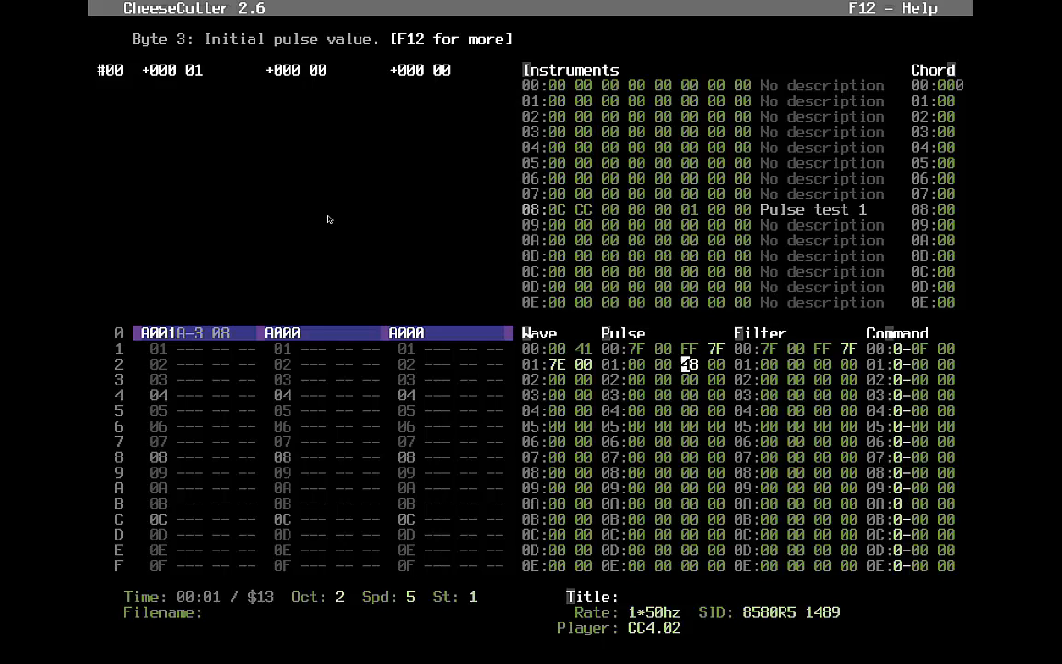
key("F1")
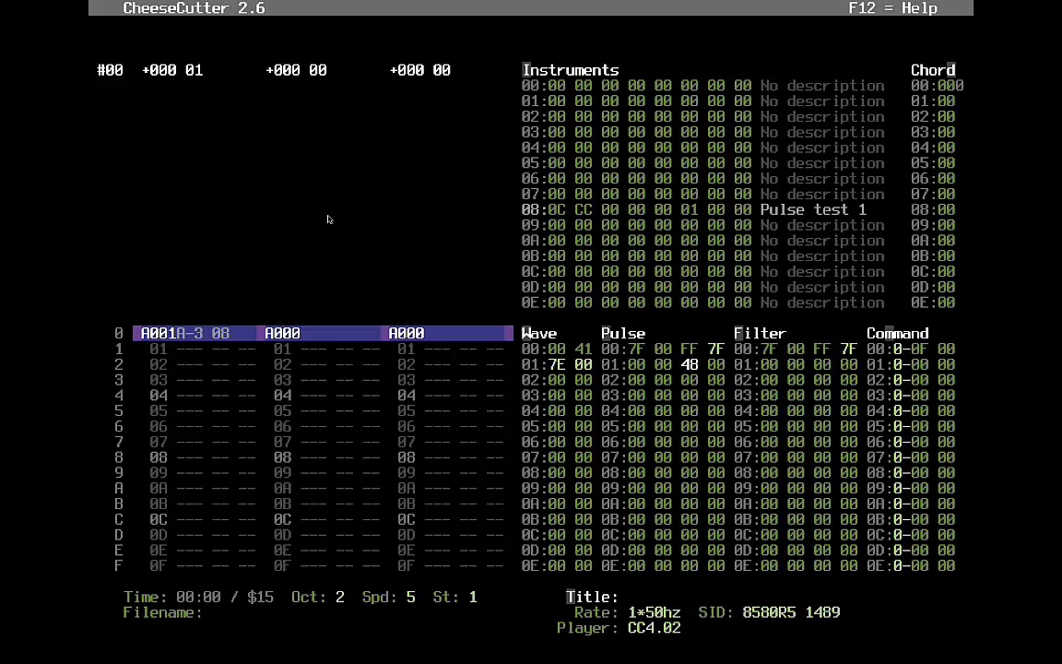
- Set pulse row 01's duration byte to 08, listen, then change it to 20
key("Left")
key("Left")
key("Left")
key("Right")
key("Right")
key("Right")
key("Right")
key("Right")
key("Right")
key("Left")
key("Left")
key("Left")
key("Left")
key("Left")
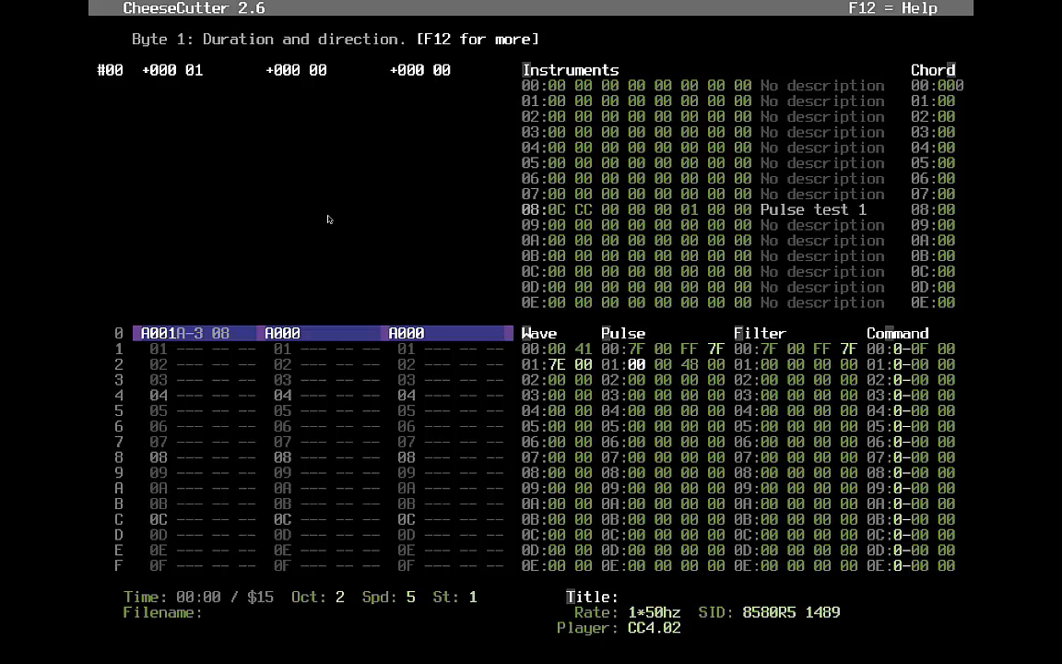
type("08")
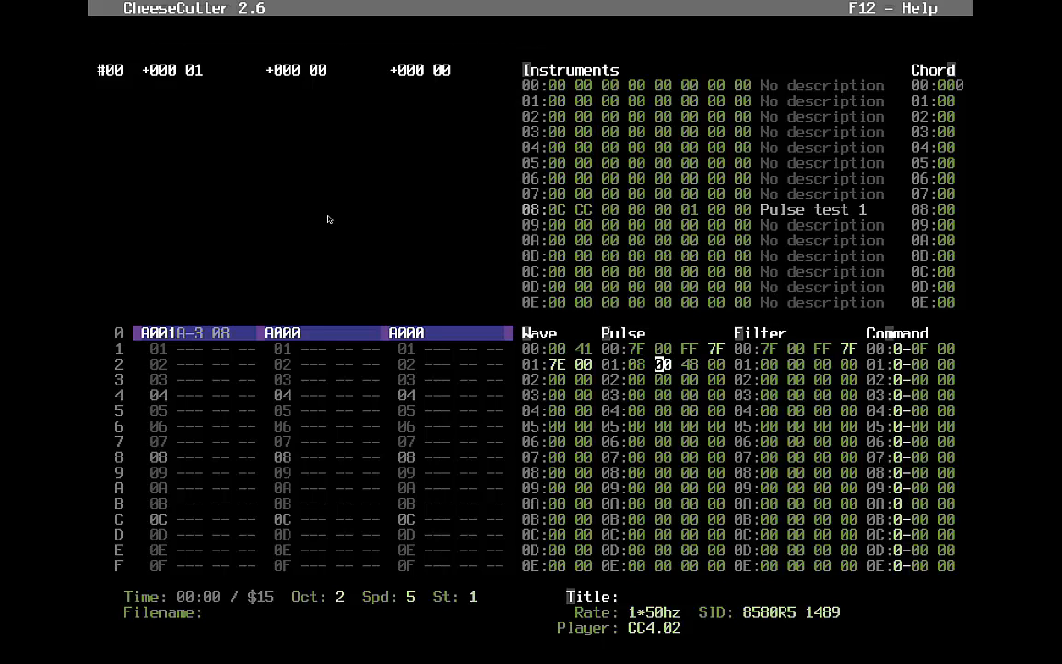
key("F1")
key("Left")
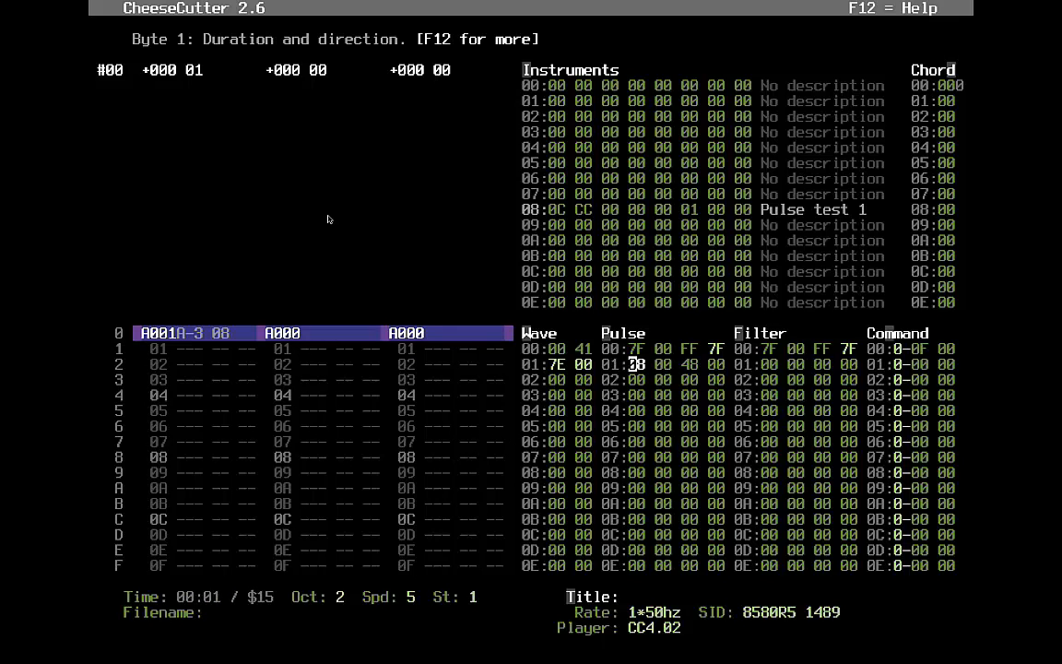
type("20")
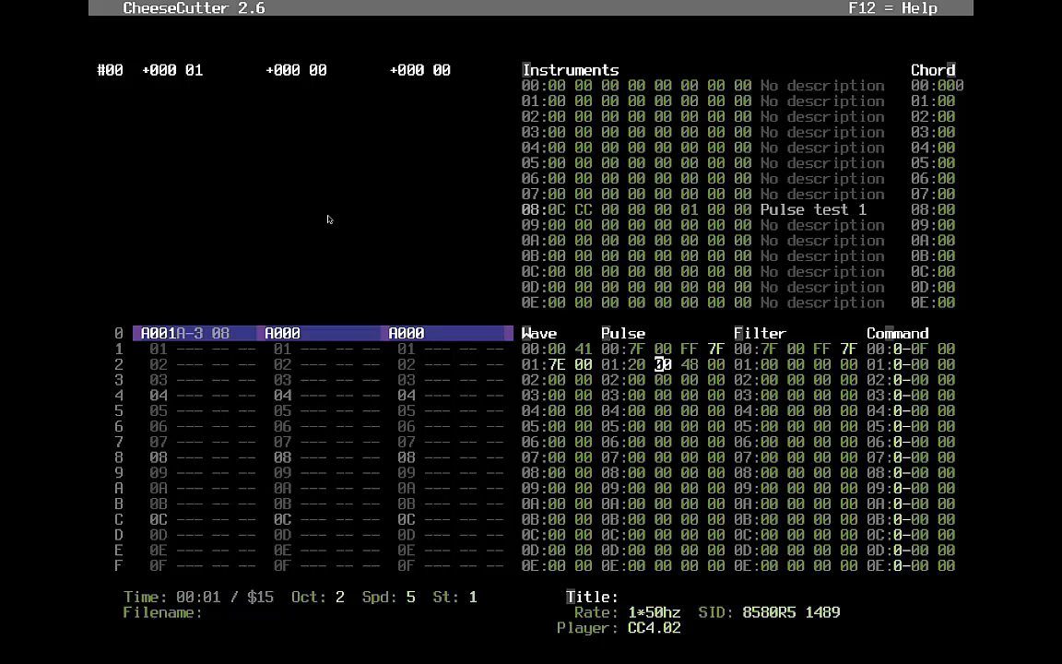
- Try 7F as pulse row 01's next-set pointer, then revert it to 00
key("Left")
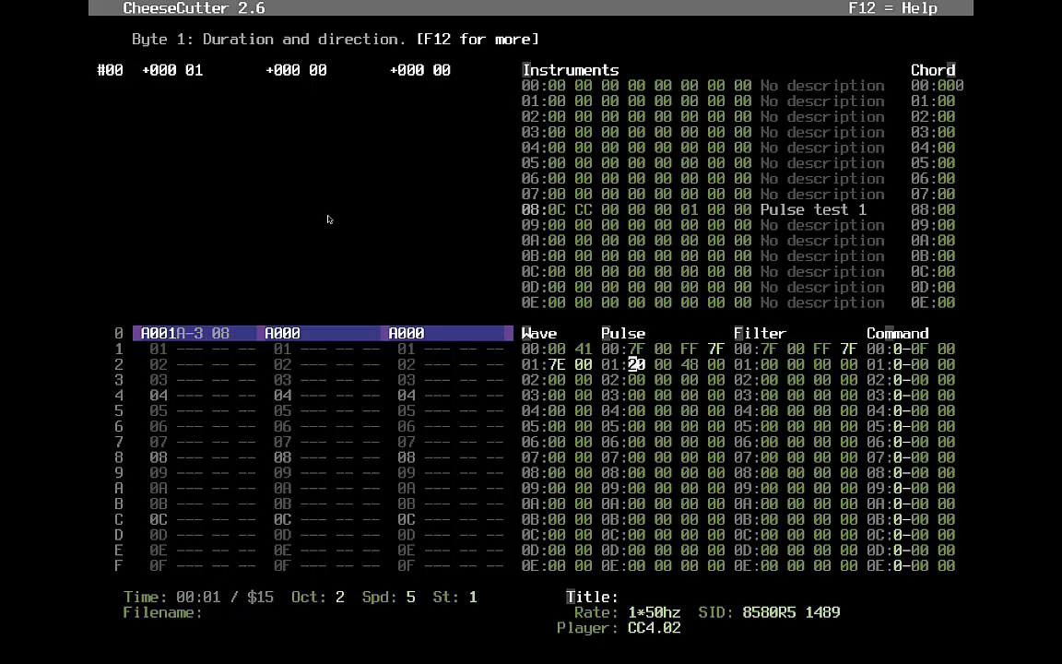
key("Right")
key("Right")
key("Right")
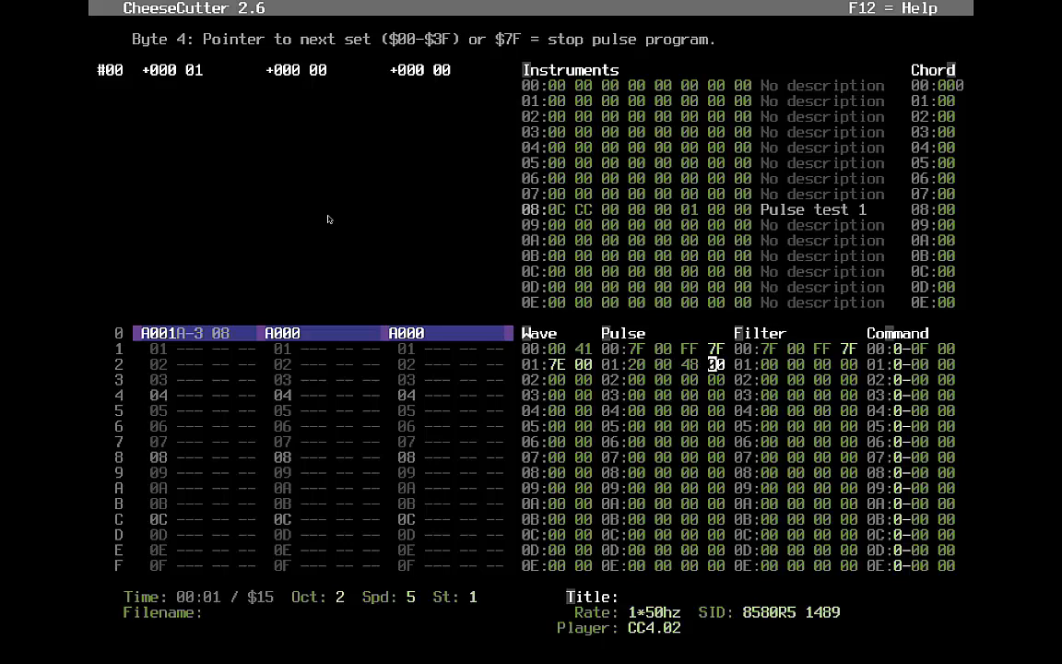
type("7F")
key("Up")
key("Right")
key("Right")
key("Right")
key("Right")
key("Right")
key("Right")
key("Left")
key("Left")
key("Left")
key("Right")
key("Right")
key("Right")
key("Up")
key("Left")
key("Left")
key("Left")
key("Right")
key("Right")
key("Right")
key("Down")
type("00")
key("Right")
key("Right")
key("Right")
key("Left")
key("Left")
key("Left")
key("Right")
key("Right")
key("Right")
- Enter 02 7F into the last two bytes of pulse row 08
key("Down")
key("Down")
key("Left")
key("Down")
key("Down")
key("Left")
key("Down")
key("Down")
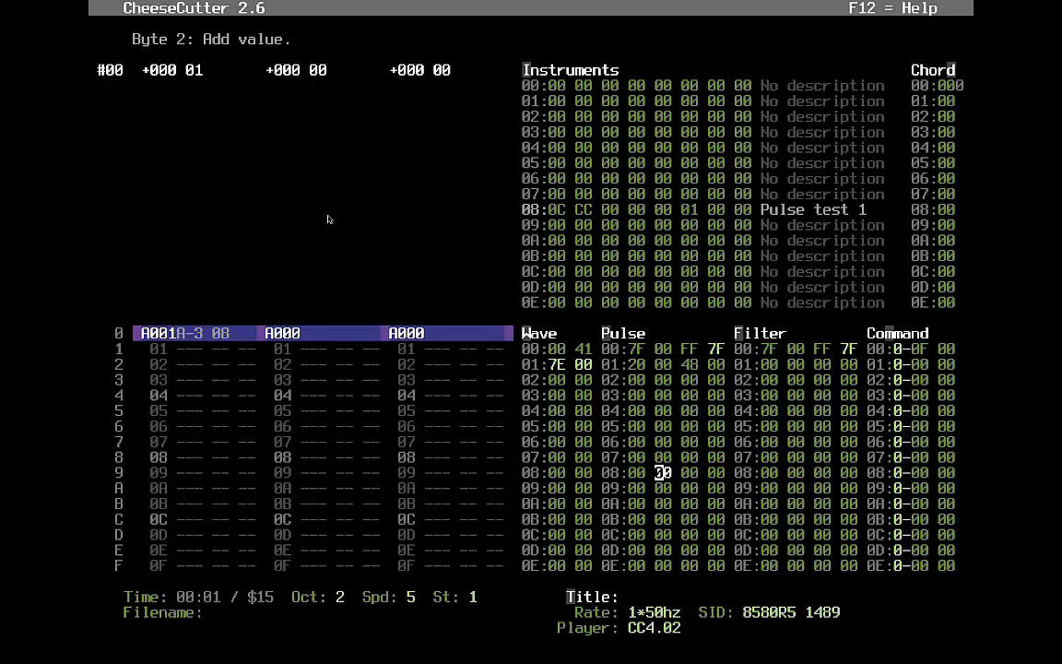
key("Right")
type("02 ")
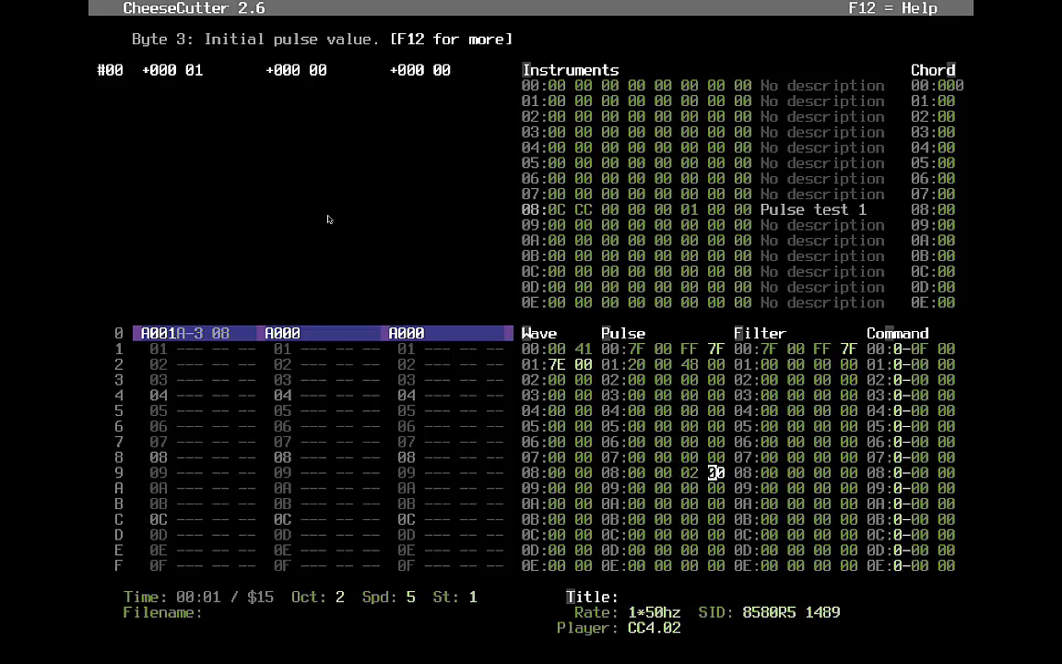
type("7F")
- Set pulse row 01's next-set pointer to 08
key("Up")
key("Up")
key("Up")
key("Up")
key("Up")
key("Up")
key("Up")
key("Up")
key("Right")
key("Right")
key("Right")
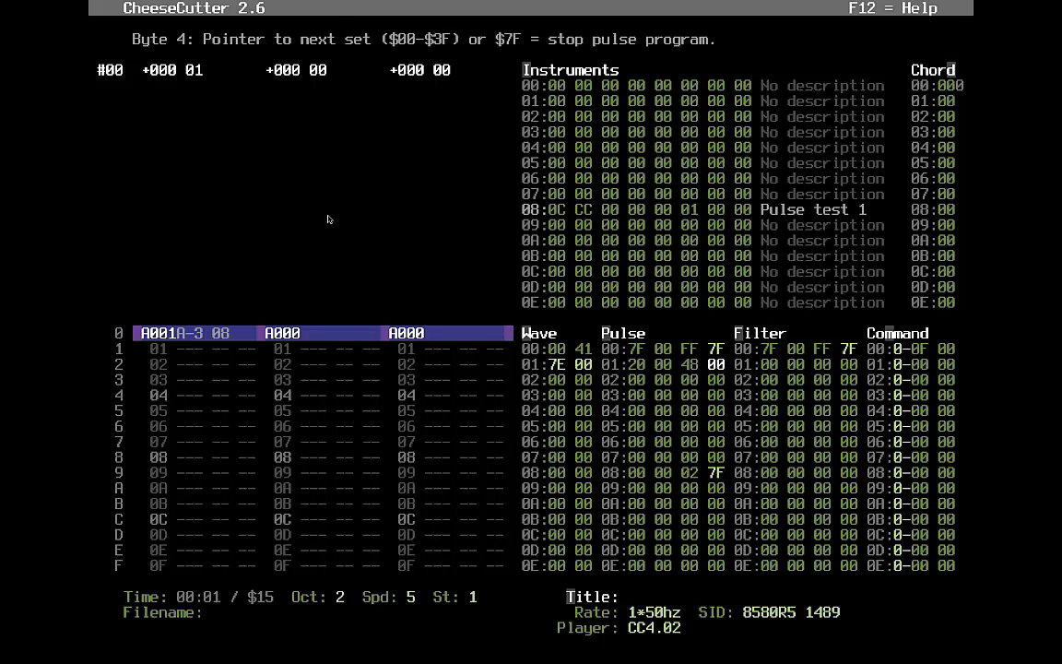
type("8")
key("Up")
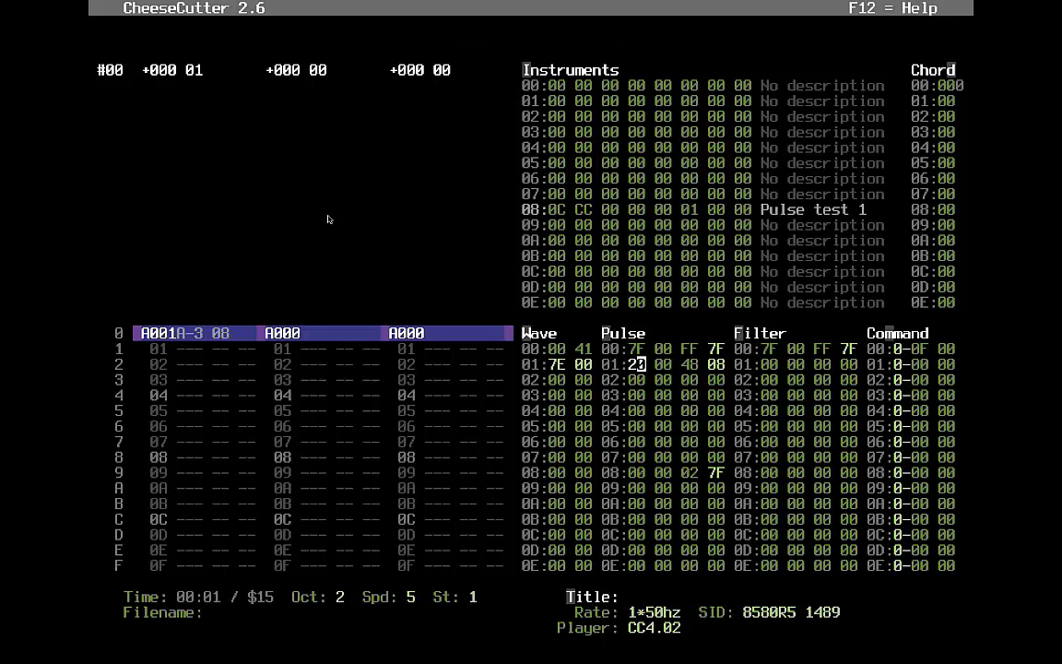
key("Right")
key("Right")
key("Right")
key("Left")
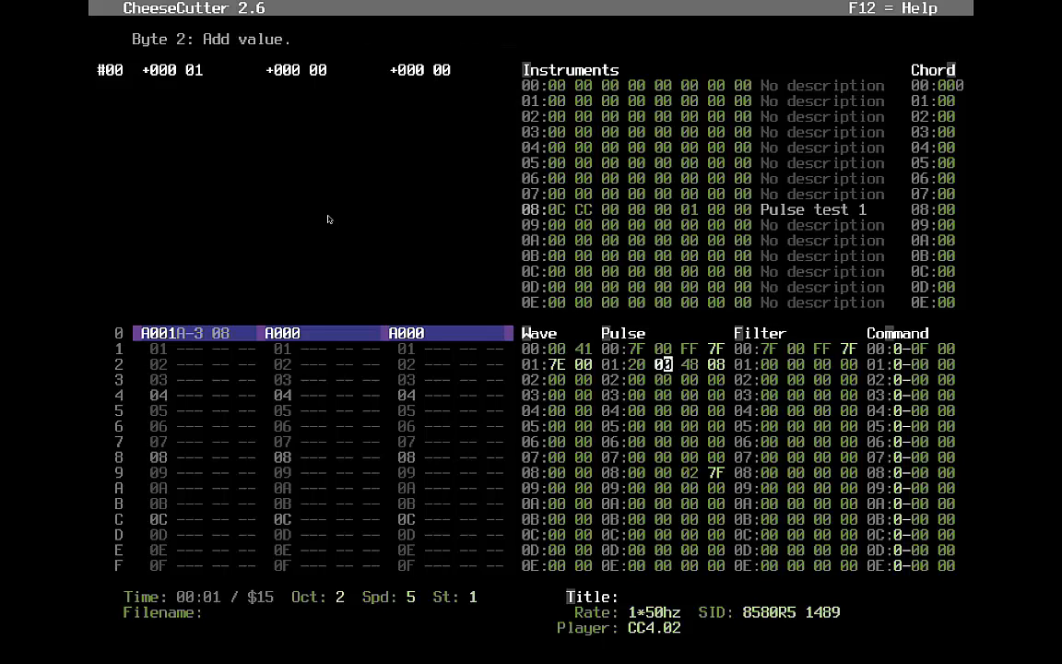
key("Right")
key("Right")
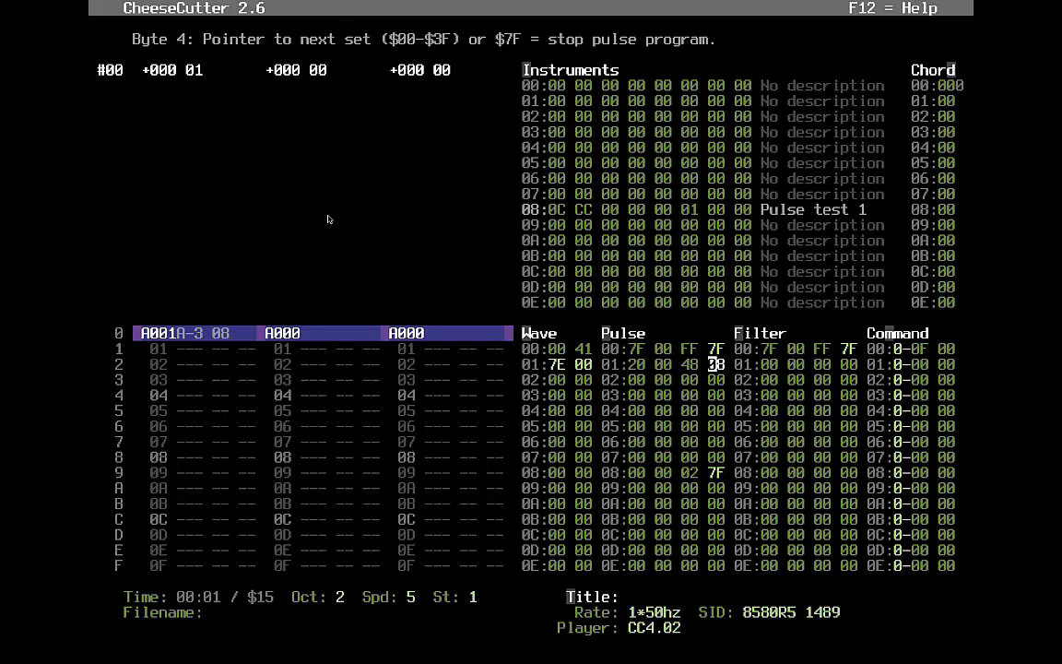
- Return to row 08, then play and stop the tune to hear the pulse program
key("Left")
key("Left")
key("Left")
key("Down")
key("Down")
key("Down")
key("Down")
key("Down")
key("Down")
key("Down")
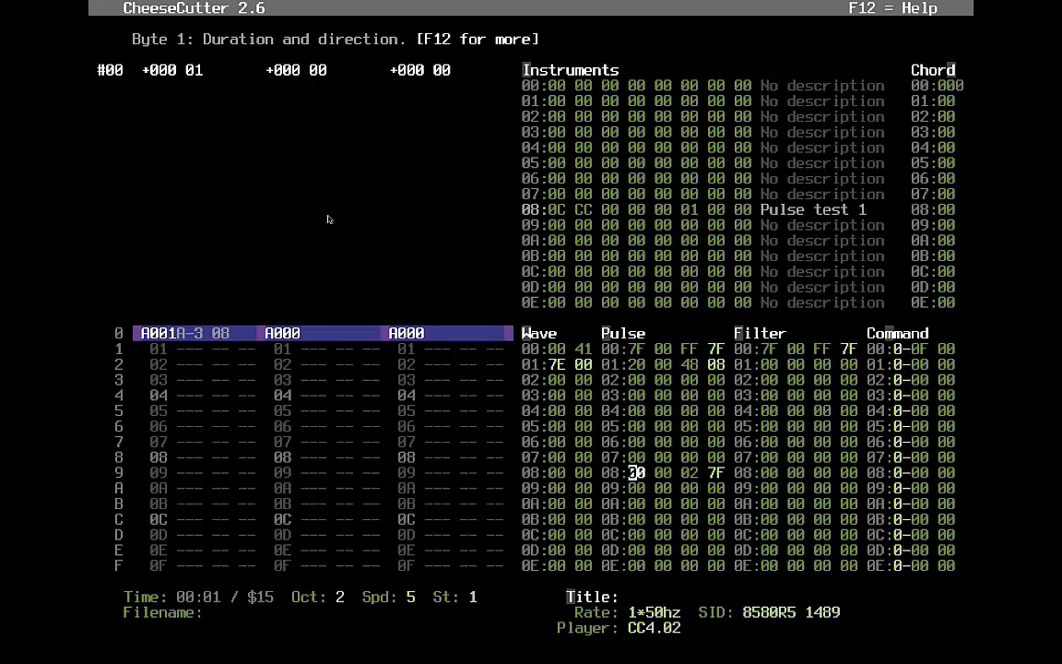
key("Right")
key("Right")
key("Right")
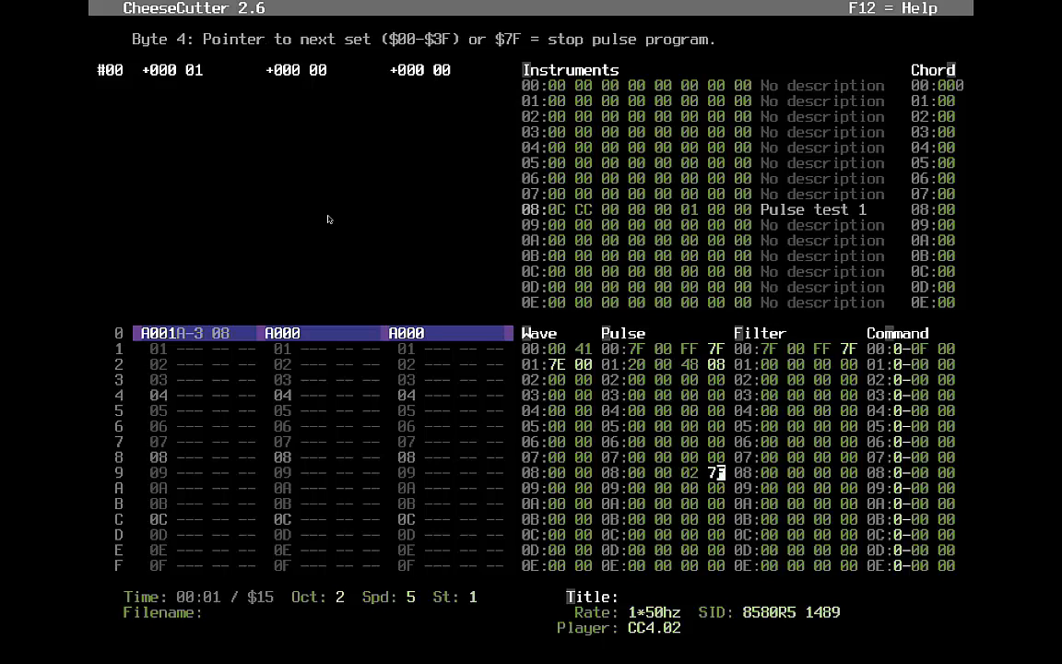
key("F1")
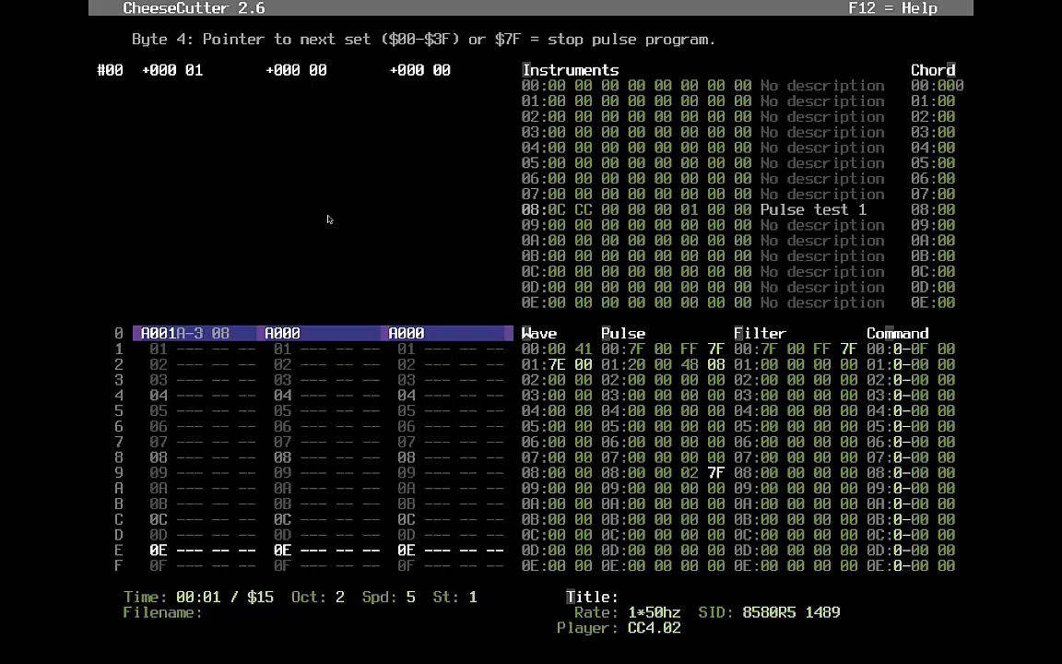
key("F4")
key("Left")
- Change row 08's initial pulse value to 01 and test-play the tune
type("1")
key("Left")
key("Left")
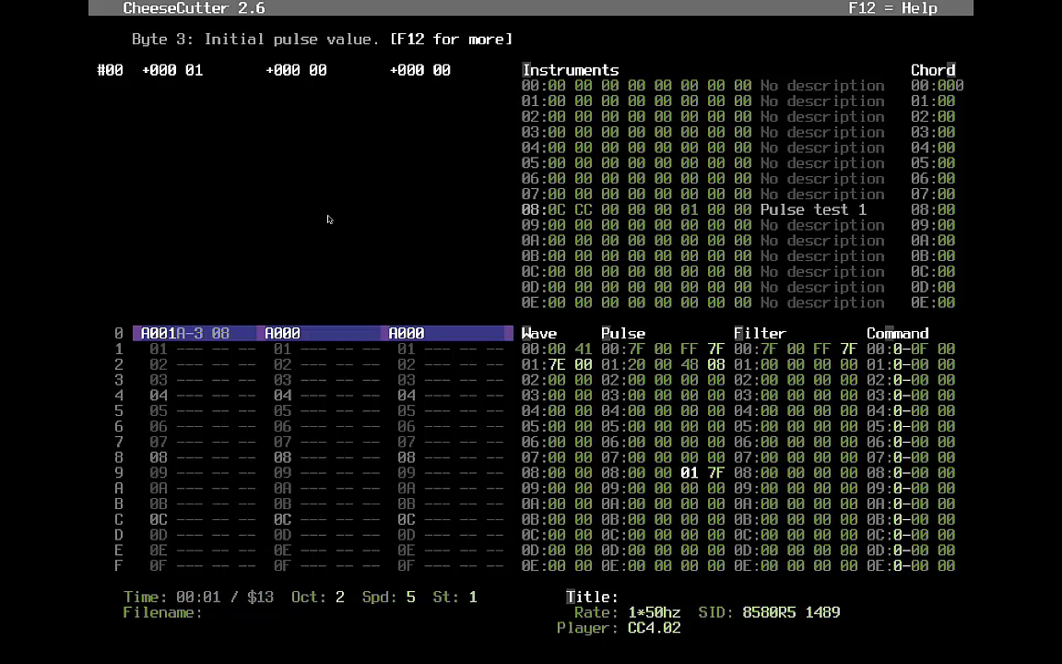
key("F1")
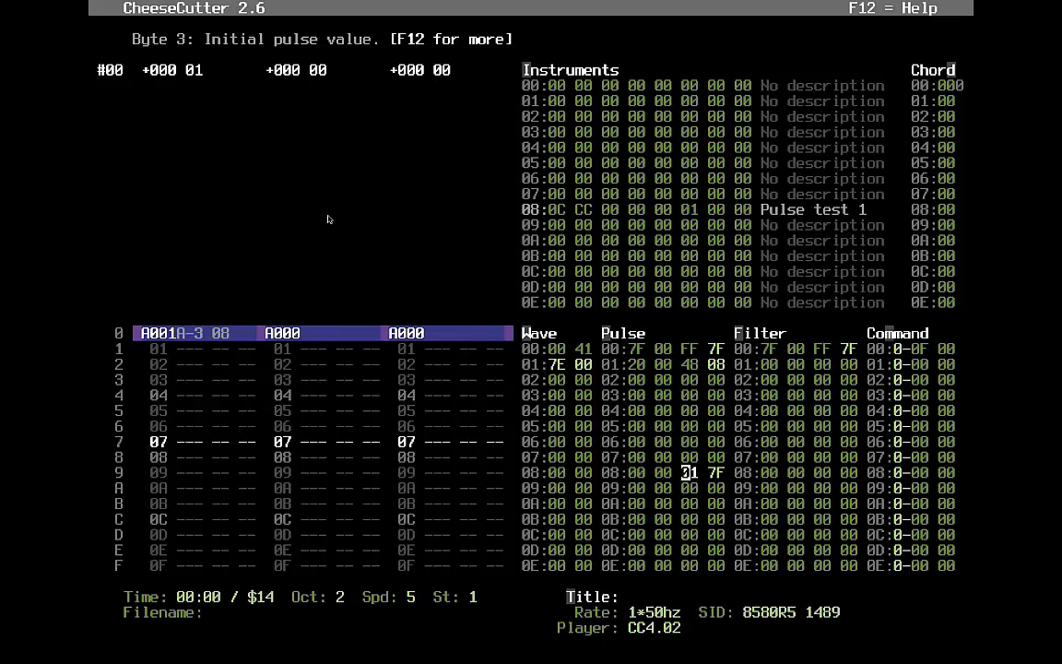
key("F4")
- Try a duration of 32 on pulse row 01 and play it
key("Up")
key("Up")
key("Up")
key("Up")
key("Up")
key("Up")
key("Up")
key("Left")
key("Left")
key("Left")
key("Left")
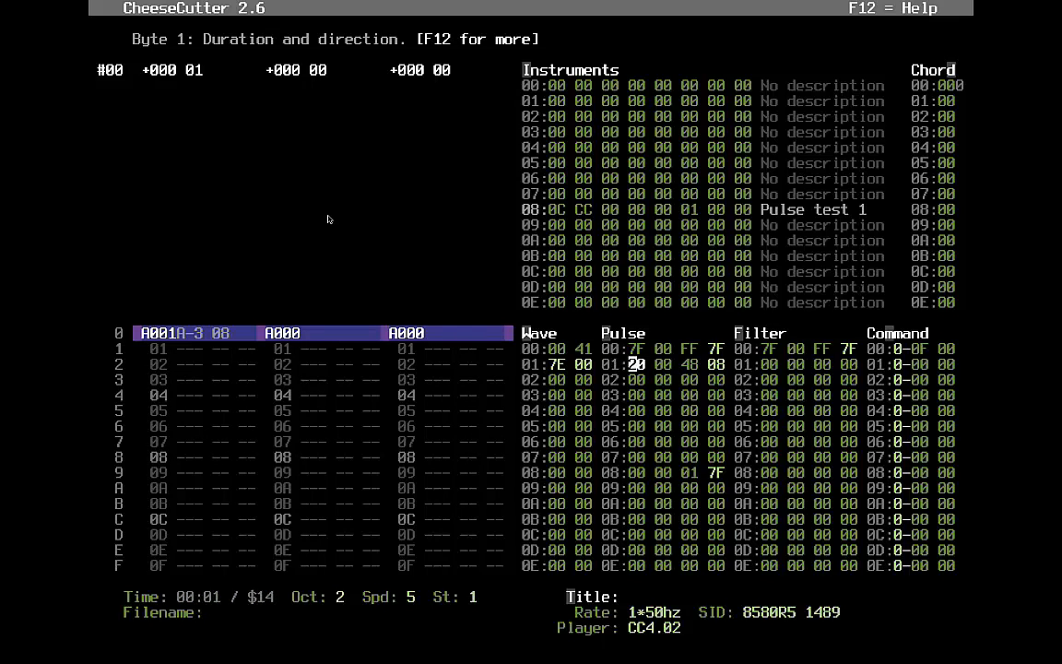
type("32")
key("F1")
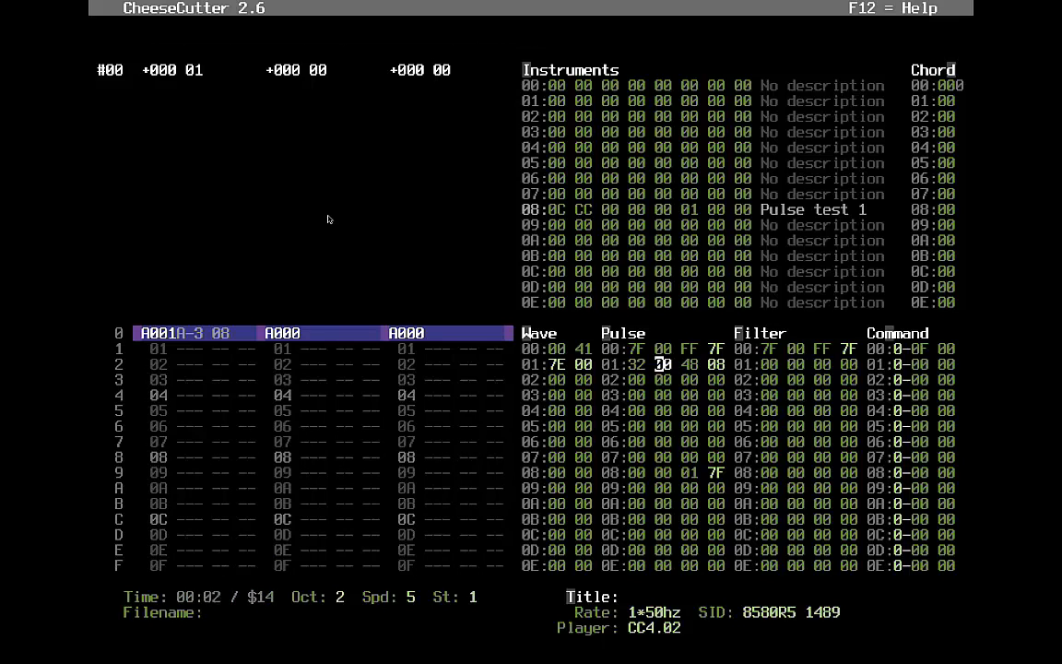
- Set the durations of pulse rows 01–03 to 08
key("Left")
key("Left")
type("08")
key("Down")
key("Left")
type("8")
key("Down")
key("Left")
type("8")
- Give pulse rows 01–03 initial pulse values 08, 04 and 02
key("Up")
key("Up")
key("Right")
key("Right")
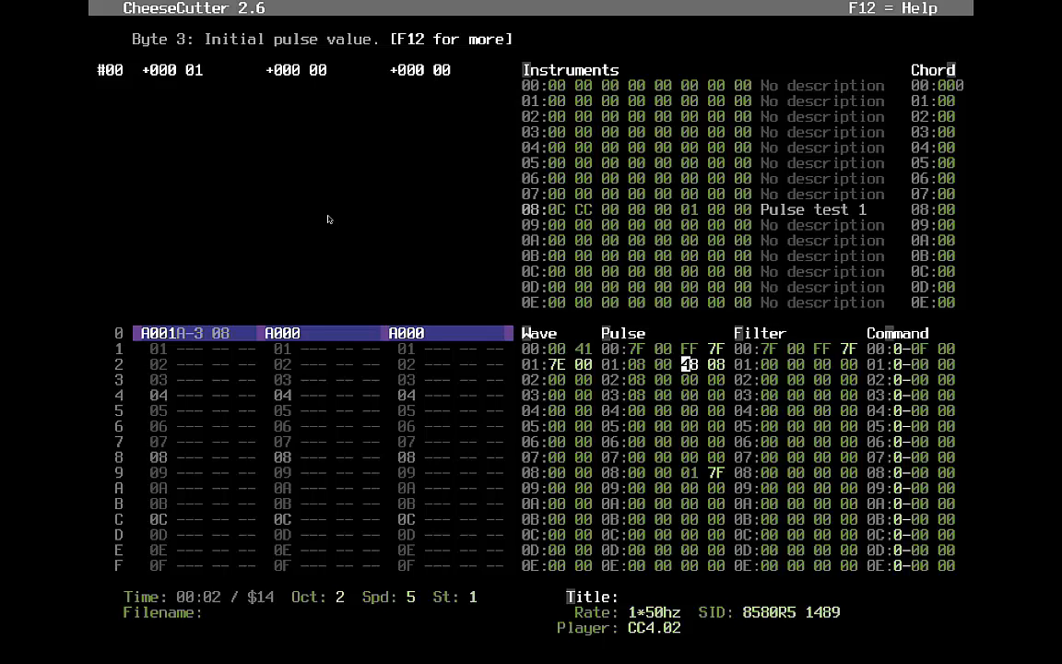
key("Left")
type("0")
key("Down")
type("4")
key("Down")
key("Left")
type("2")
key("Up")
key("Up")
- Set row 01's pointer byte to 00, leaving the cursor at pulse row 04
key("Right")
type("0")
key("Up")
key("Right")
key("Right")
key("Right")
key("Right")
key("Right")
key("Right")
key("Down")
key("Down")
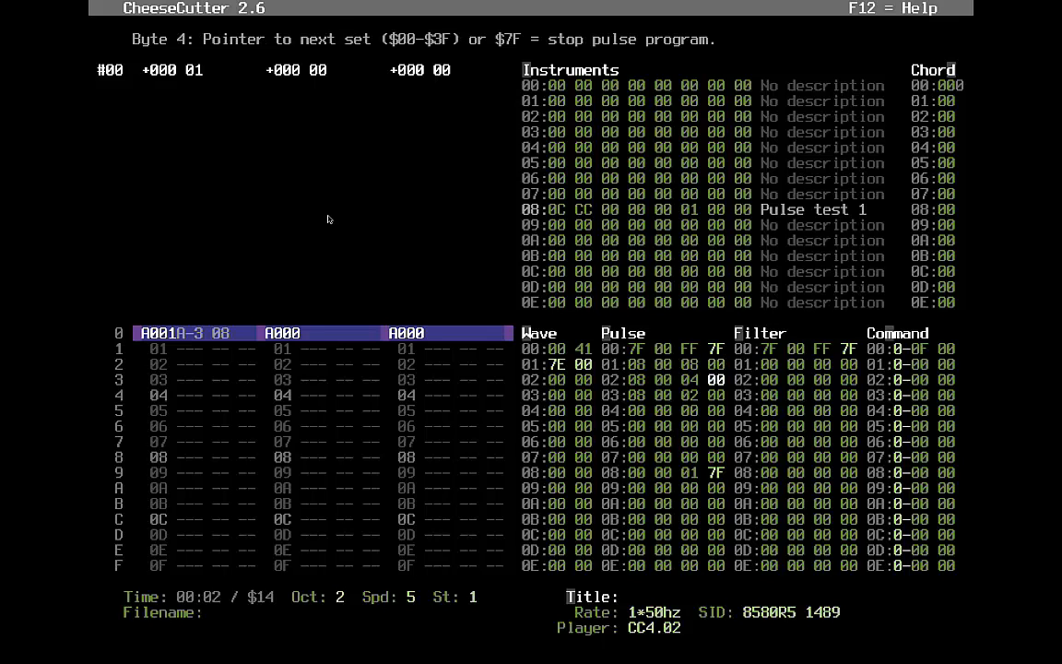
key("Left")
key("Left")
key("Left")
key("Left")
key("Left")
key("Up")
key("Up")
key("Down")
key("Down")
key("Down")
- Enter duration 08 with pulse values 03 and 04 in rows 04 and 05
type("8")
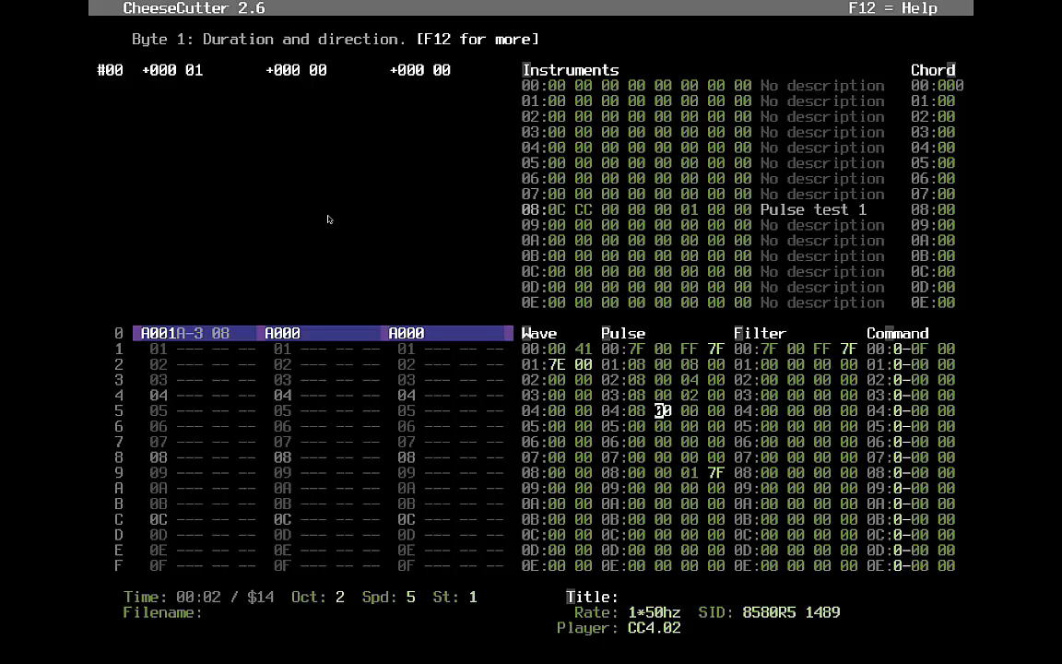
key("Right")
key("Right")
key("Right")
type("3")
key("Down")
key("Left")
- Enter duration 08 with pulse values 05 and 06 in rows 06 and 07
key("Left")
key("Left")
key("Left")
key("Left")
type("8")
key("Right")
key("Right")
key("Right")
type("4")
key("Left")
key("Down")
key("Left")
key("Left")
key("Left")
key("Left")
type("8")
key("Right")
key("Right")
type("5")
- Fill pulse row 08 with 08 00 07 00
key("Left")
key("Down")
key("Left")
key("Left")
key("Left")
key("Left")
type("8")
key("Right")
key("Right")
key("Right")
type("6")
key("Left")
key("Down")
key("Left")
key("Left")
key("Left")
key("Left")
type("8")
key("Right")
key("Right")
key("Right")
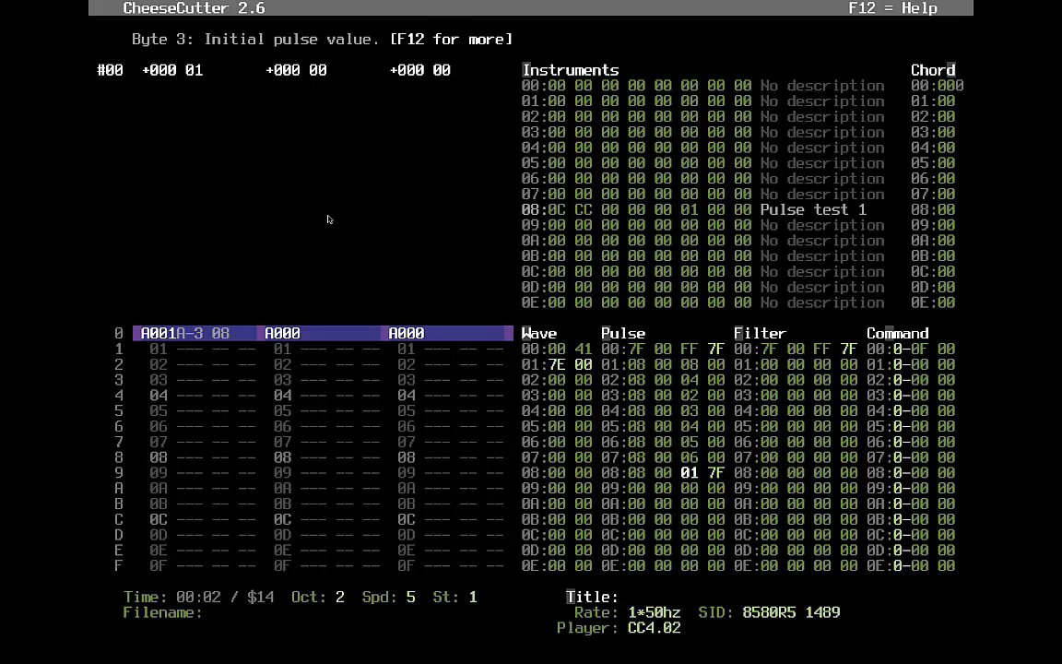
type("7 00")
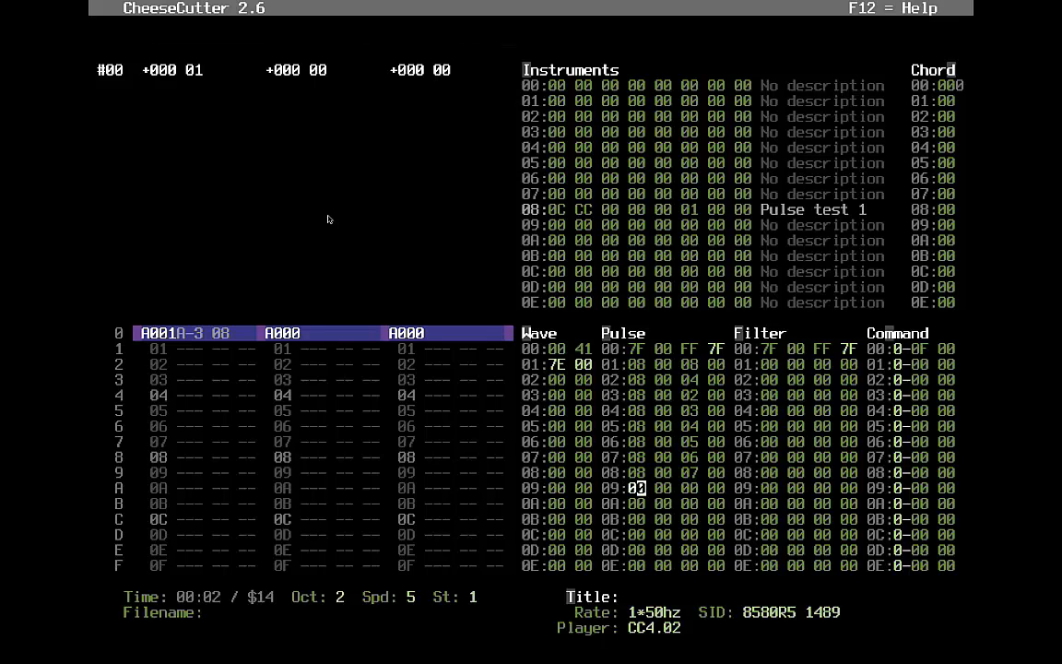
- Review the earlier pulse rows and their next-set pointer bytes
key("Right")
key("Right")
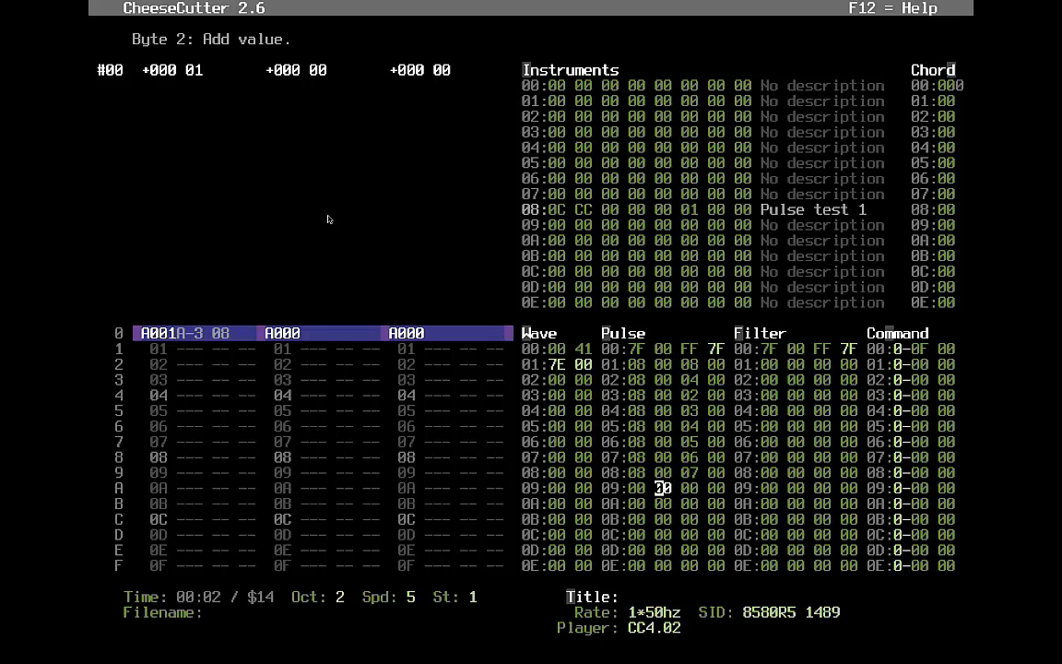
key("Left")
key("Right")
key("Up")
key("Up")
key("Up")
key("Up")
key("Up")
key("Up")
key("Up")
key("Down")
key("Down")
key("Down")
key("Right")
key("Right")
key("Left")
key("Right")
key("Up")
key("Up")
key("Up")
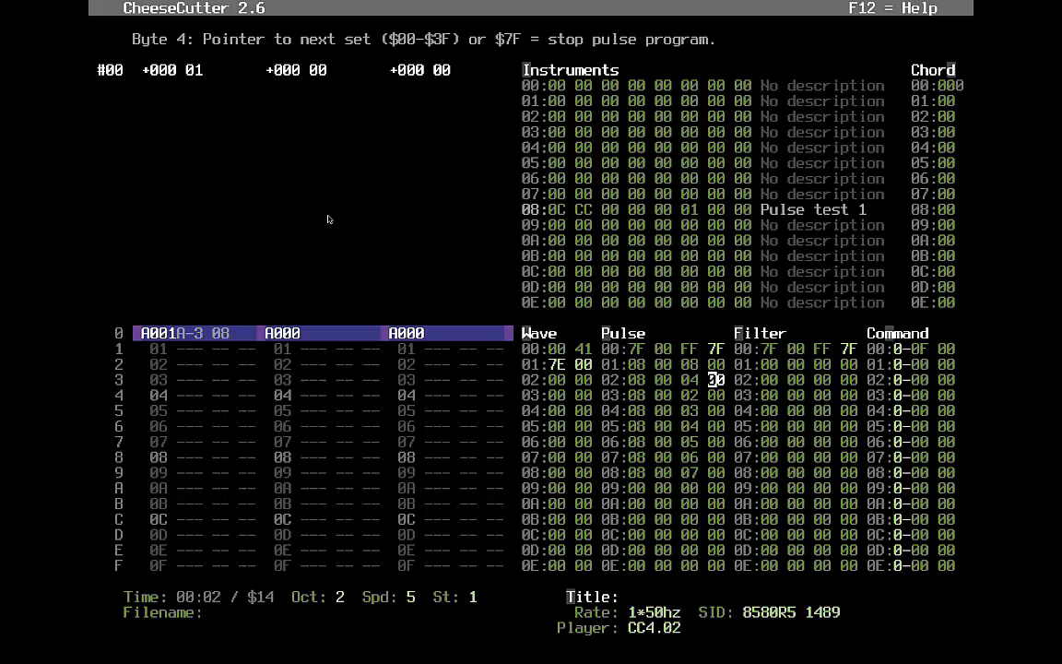
key("Down")
key("Down")
key("Down")
key("Left")
key("Left")
key("Left")
- Enter 08 00 08 7F in pulse row 09 and play to hear the sweep
key("Right")
key("Right")
key("Down")
key("Down")
key("Down")
key("Down")
key("Left")
key("Left")
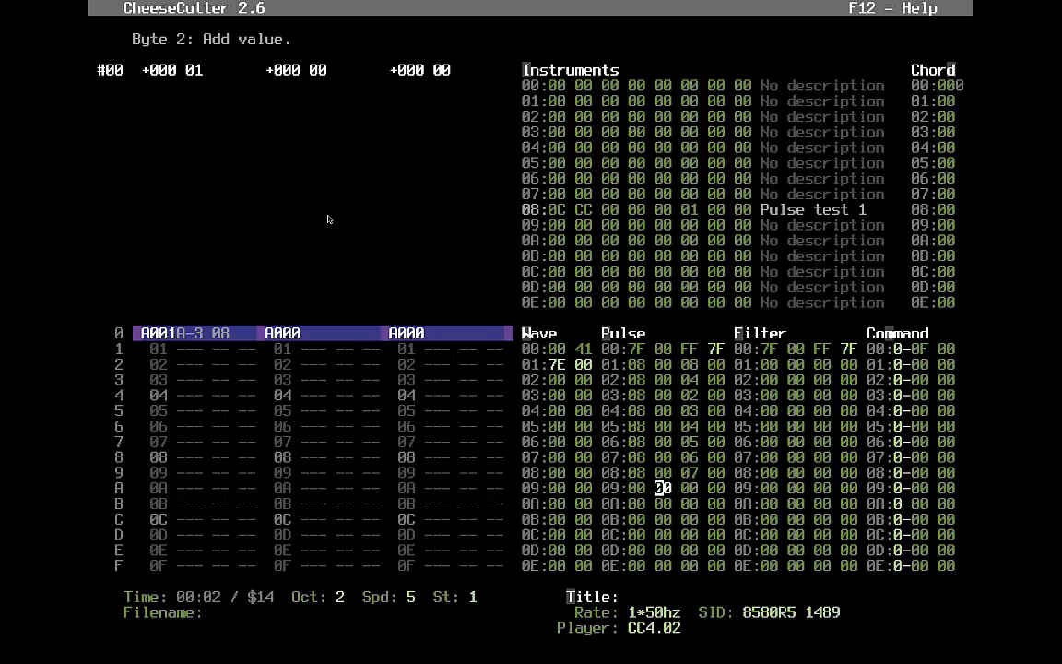
type("08")
key("Right")
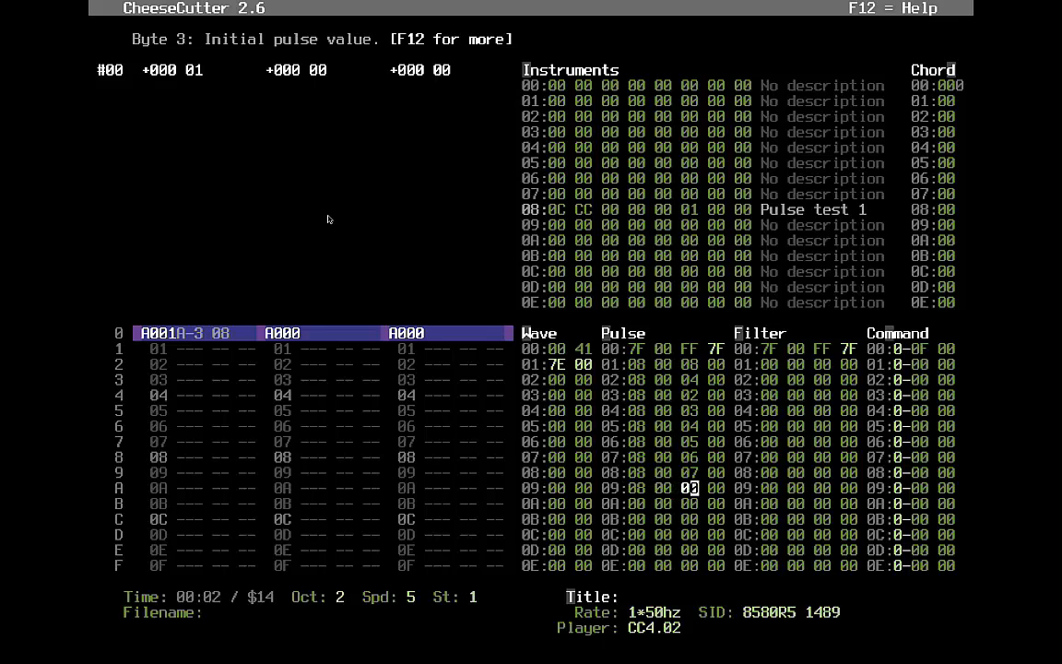
type("087F")
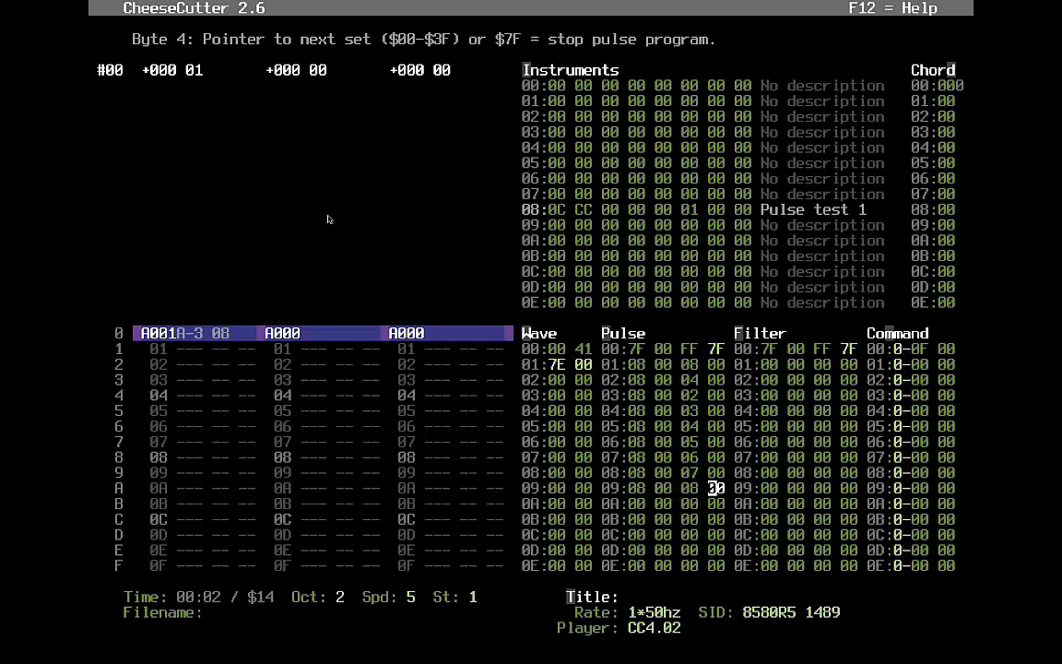
key("F1")
key("Up")
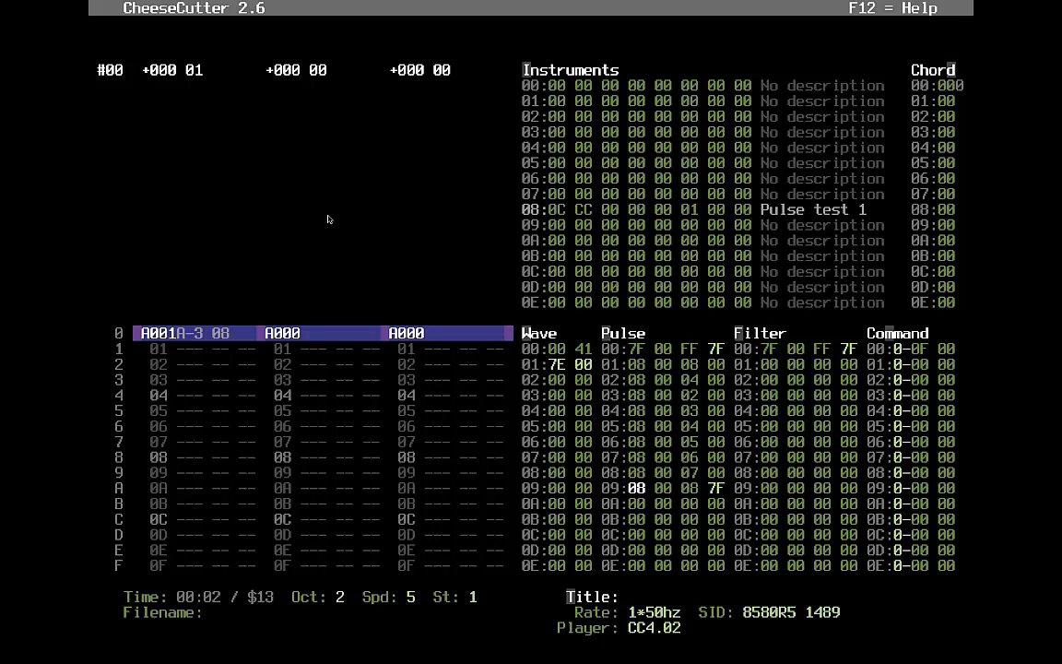
- Shorten rows 01–09 to duration 04, play, and point row 09 back to 01
key("Up")
key("Up")
key("Up")
key("Up")
key("Up")
key("Up")
key("Up")
key("Up")
type("0404040404")
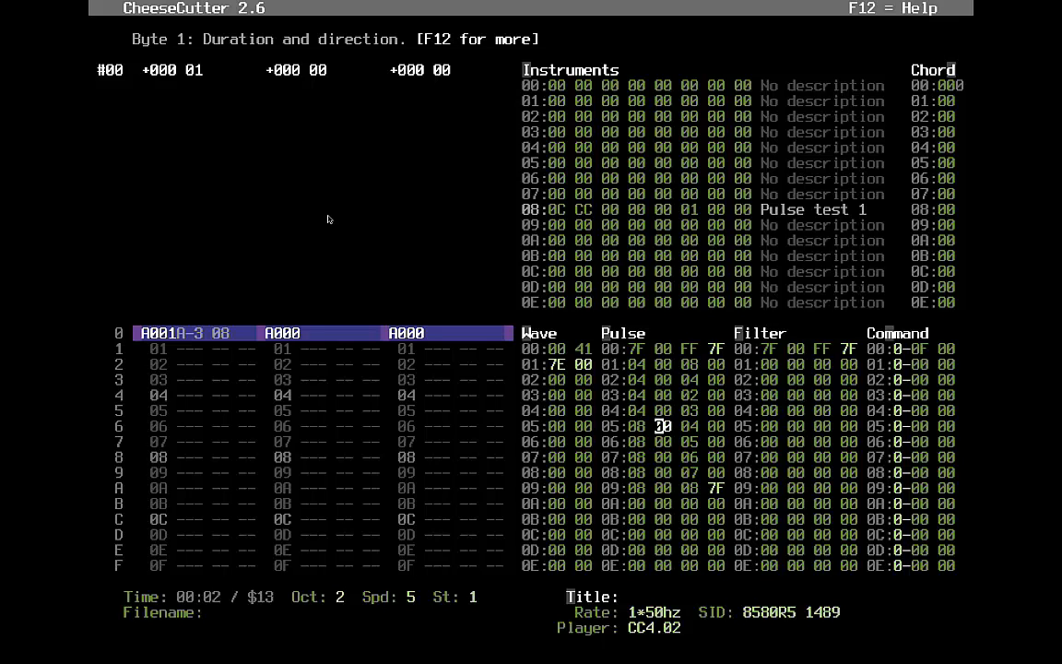
type("04040404")
key("Right")
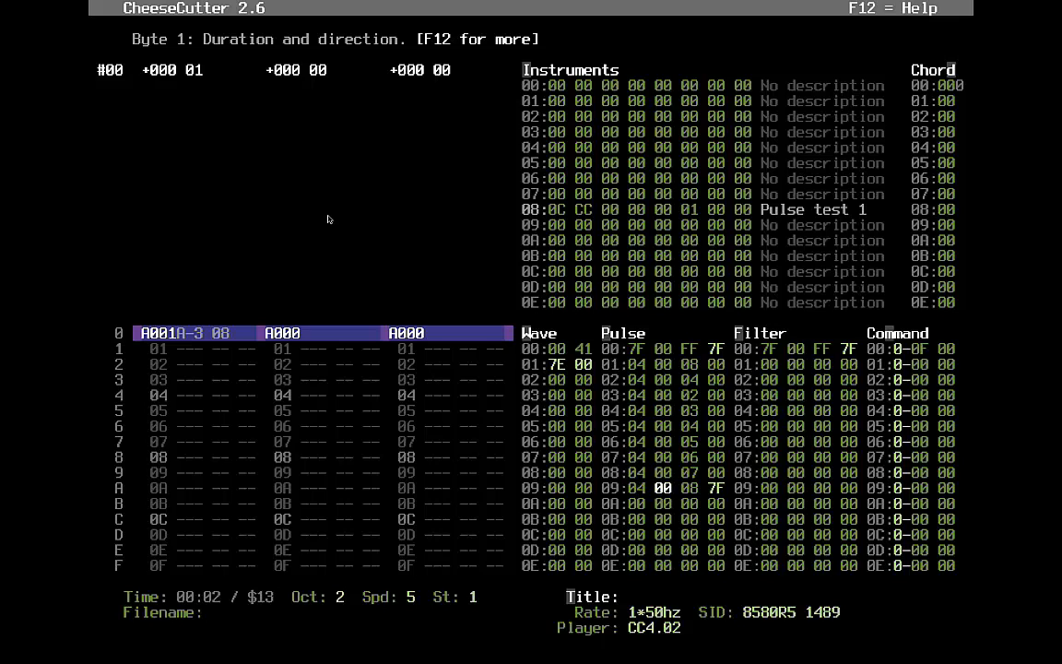
key("F1")
key("Right")
key("Right")
key("Right")
key("Right")
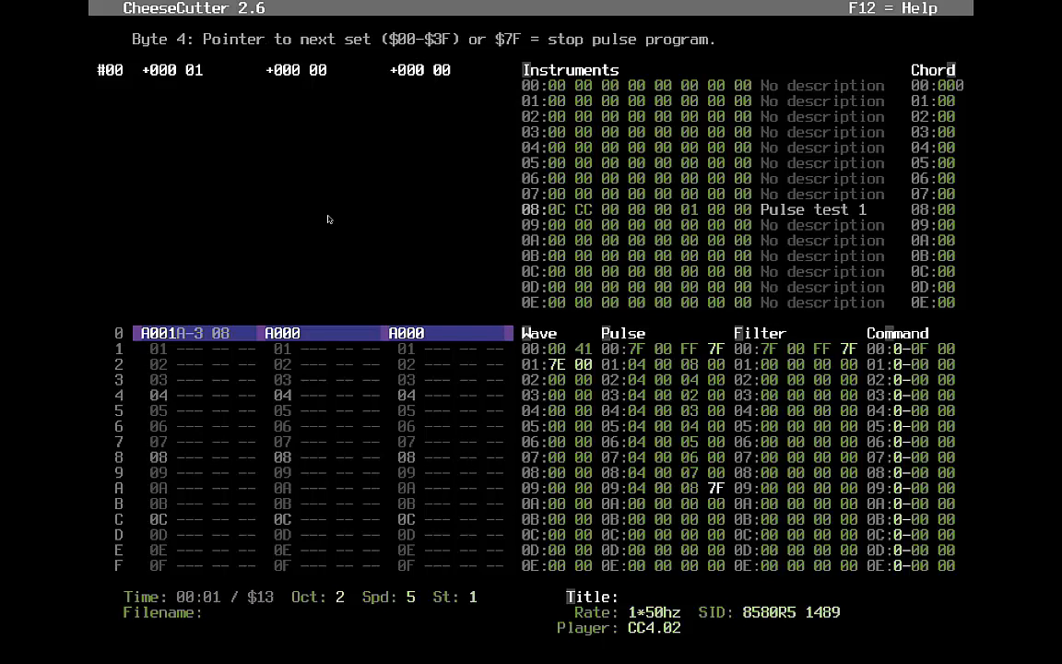
type("01")
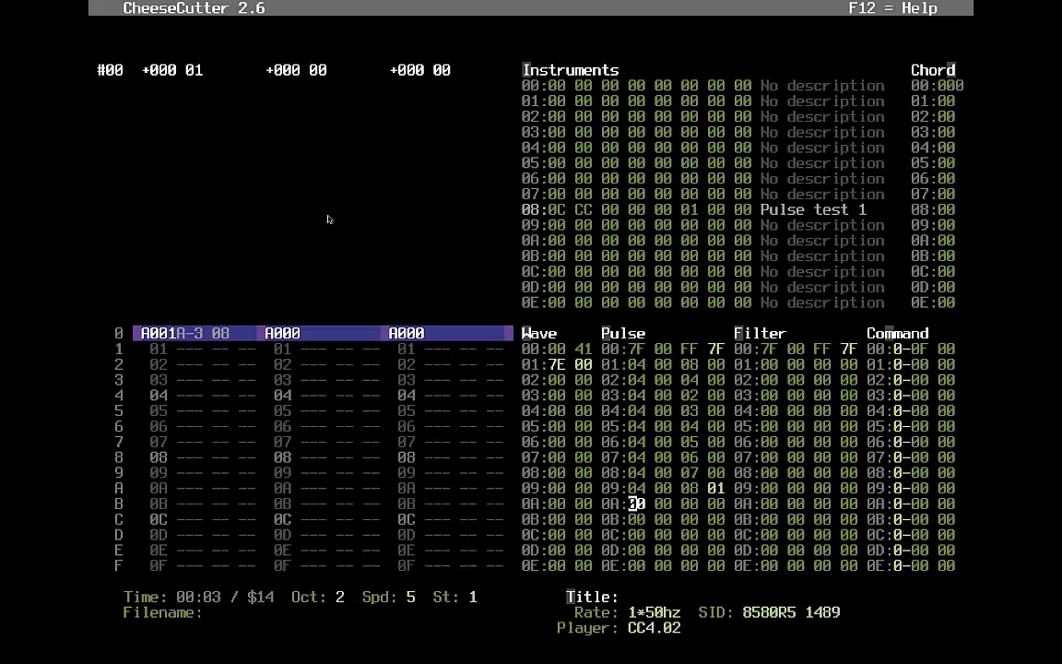
- Set row 08's pointer to 01, zero row 09, and play to test the loop
key("Up")
key("Right")
key("Right")
key("Right")
key("Right")
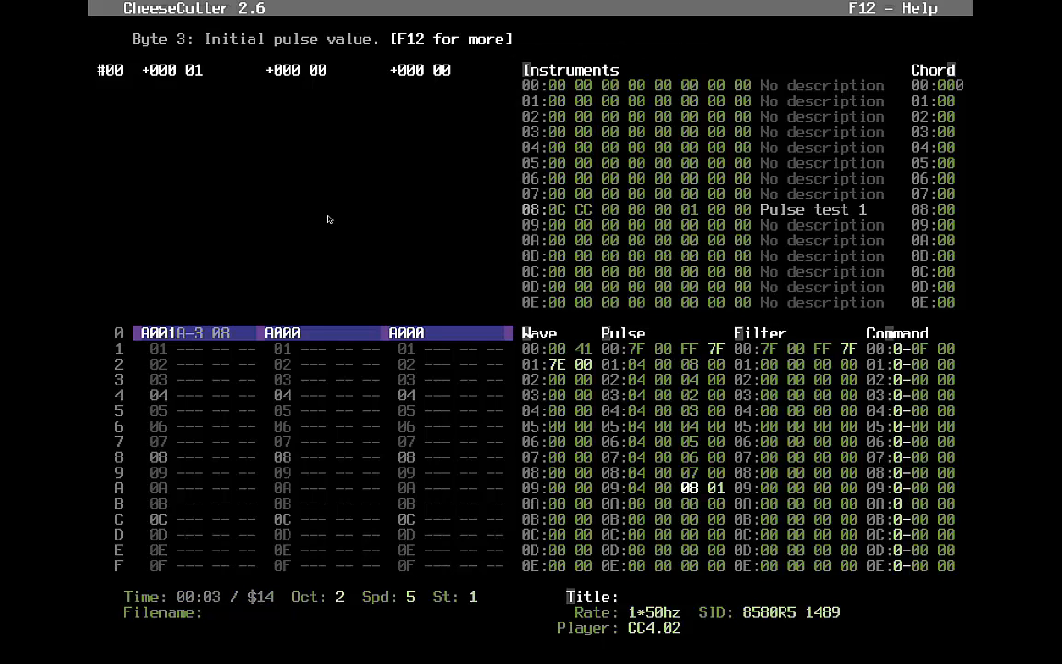
key("Up")
key("Up")
key("Up")
key("Up")
key("Up")
key("Up")
key("Up")
key("Up")
key("Down")
key("Down")
key("Down")
key("Down")
key("Down")
key("Down")
key("Down")
key("Down")
key("Up")
key("Right")
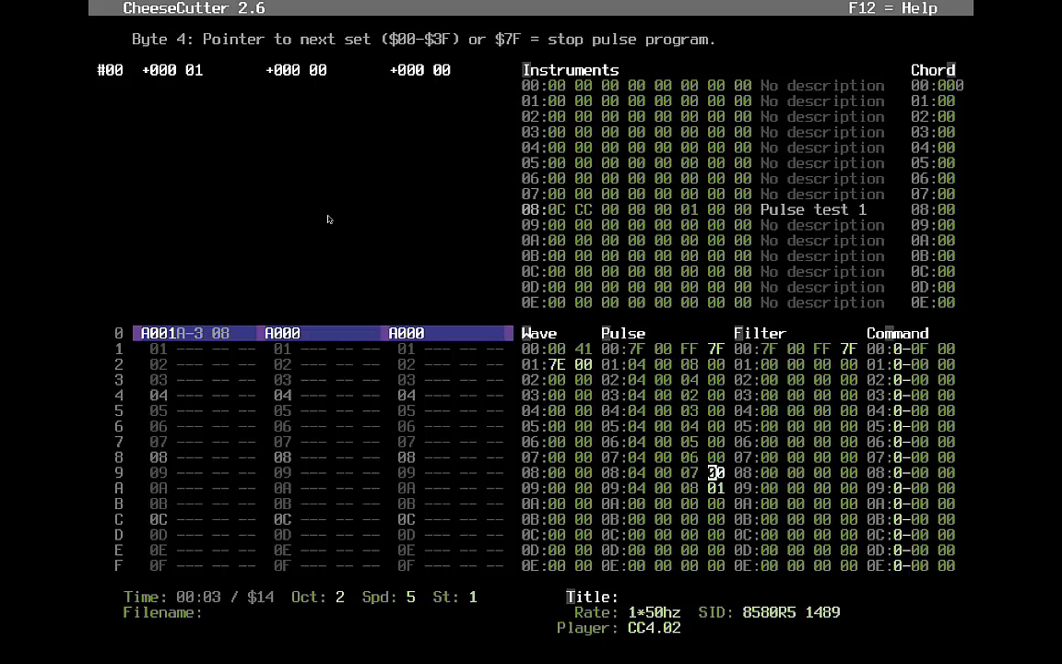
type("01 ")
type("09:00 00 00 0")
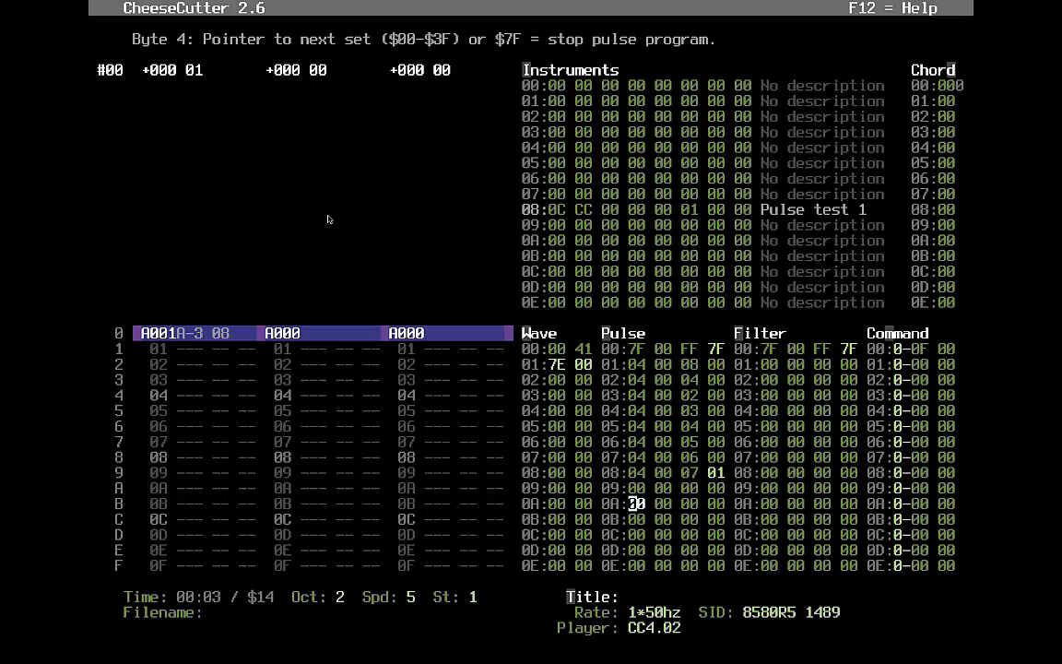
key("F1")
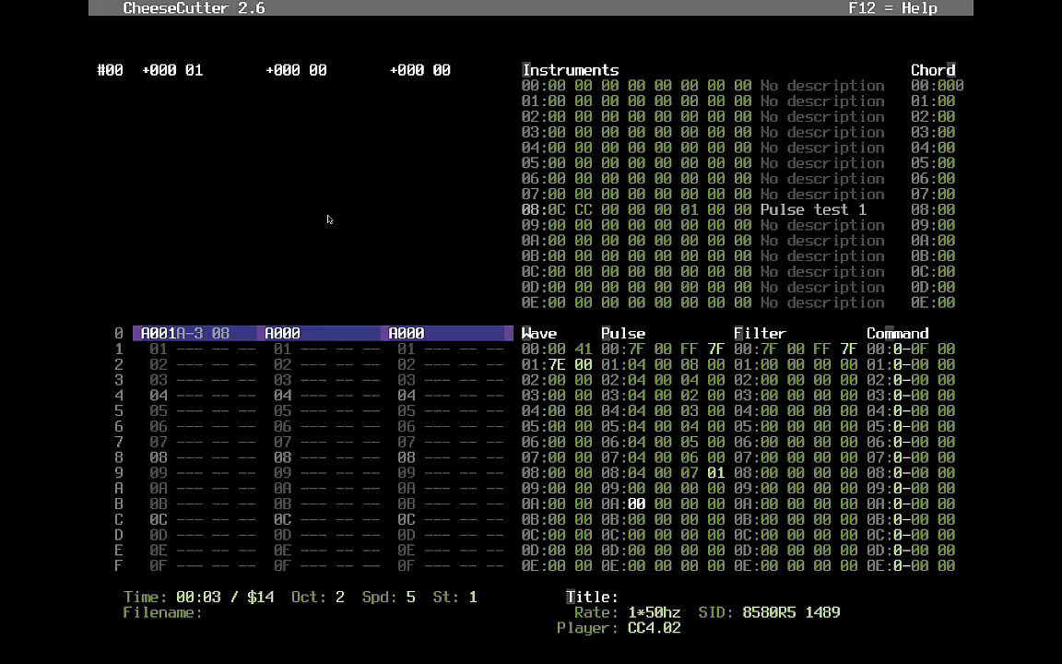
- Overwrite pulse rows 02–07 with zeros
key("Up")
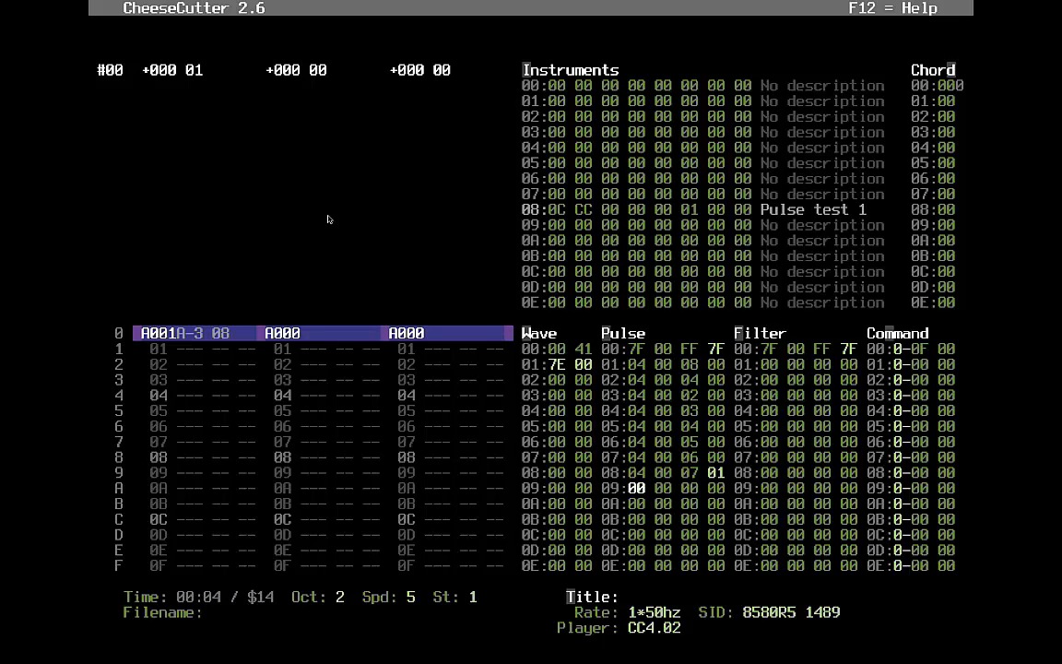
key("Up")
key("Up")
key("Up")
key("Up")
key("Up")
key("Up")
key("Up")
type("00000000000000000000000000000000000000000000000000000")
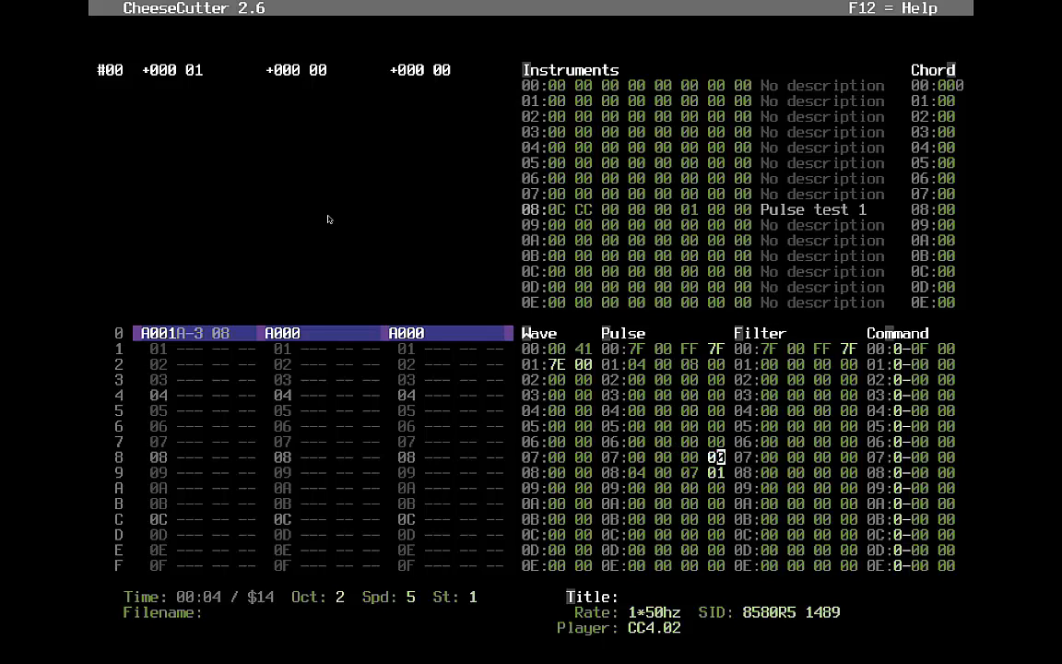
- Change pulse row 01's duration to 40 and replay the tune to hear the sweep
key("Up")
key("Up")
key("Up")
key("Up")
key("Up")
key("Up")
key("Up")
key("Left")
key("Left")
key("Left")
key("Left")
key("Left")
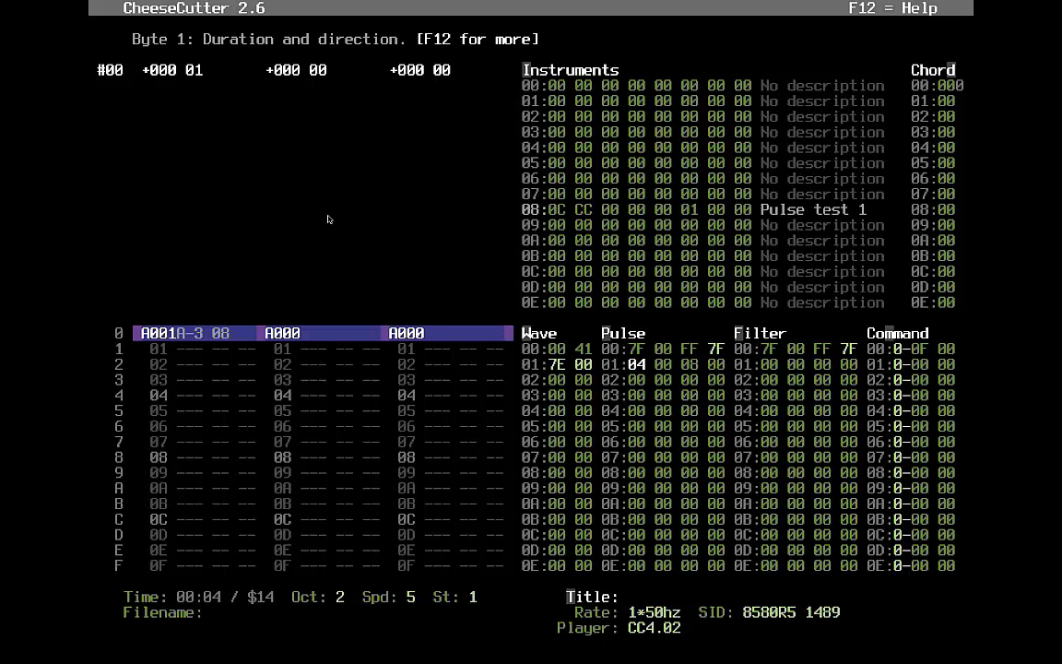
type("20")
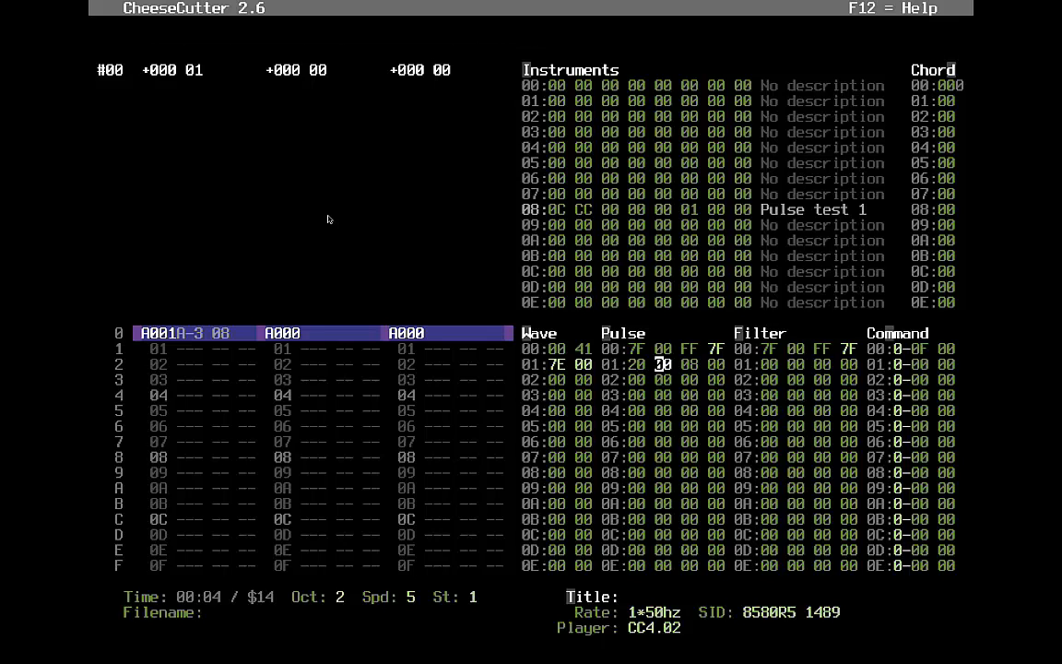
key("Left")
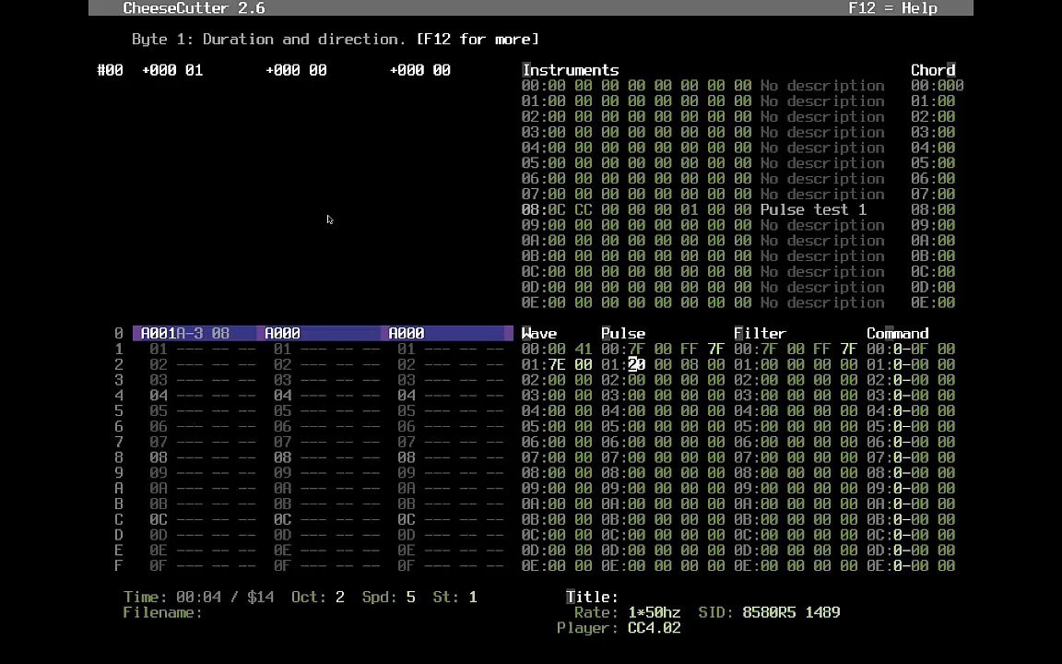
key("Right")
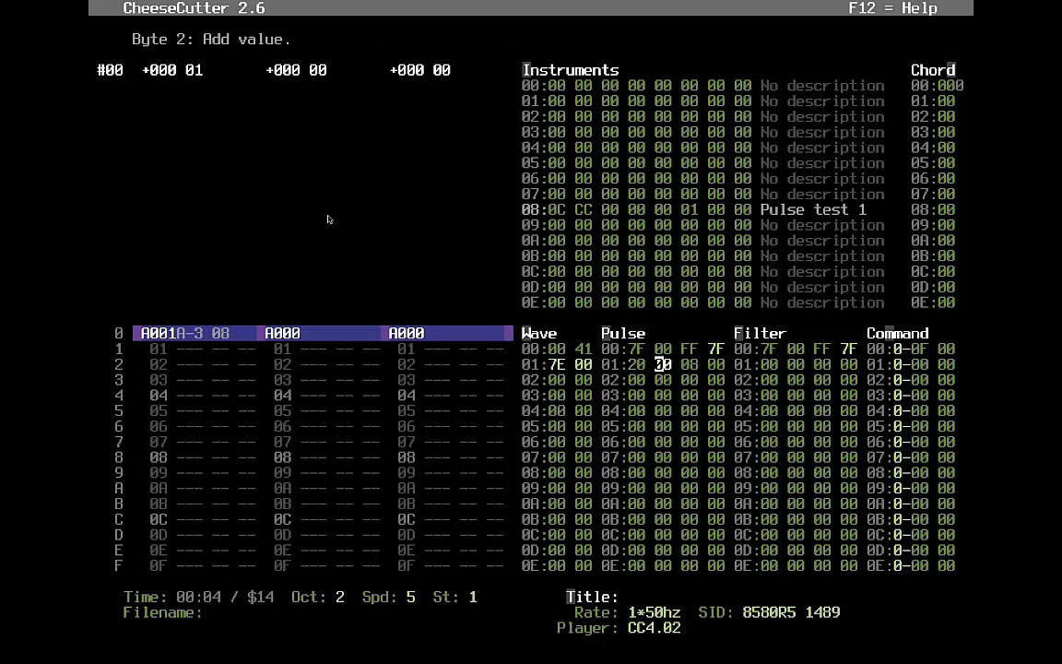
type("08")
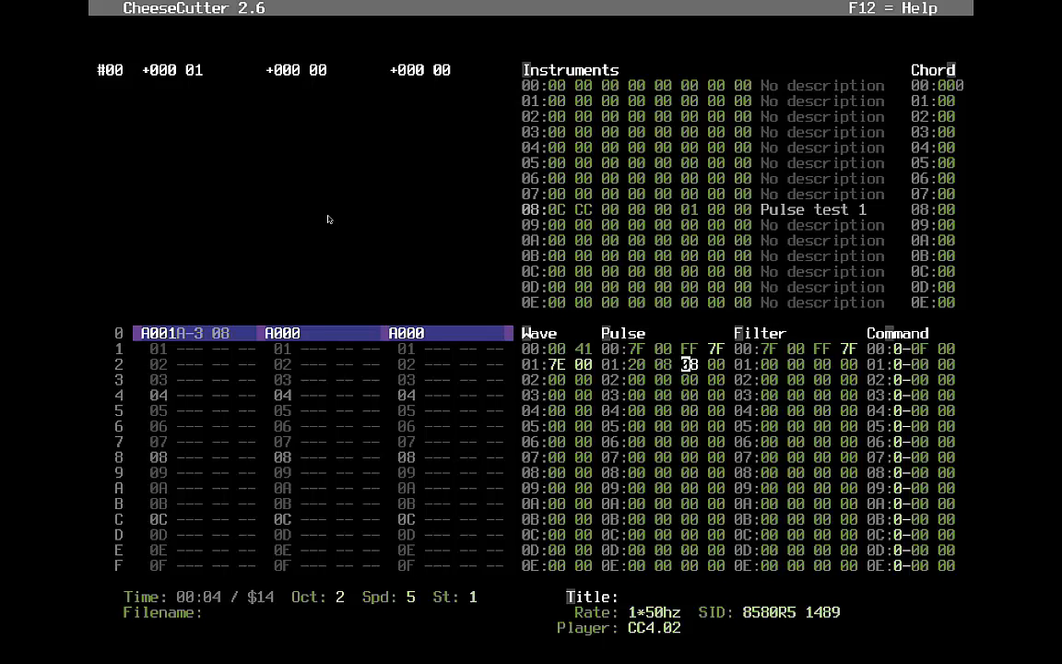
key("F1")
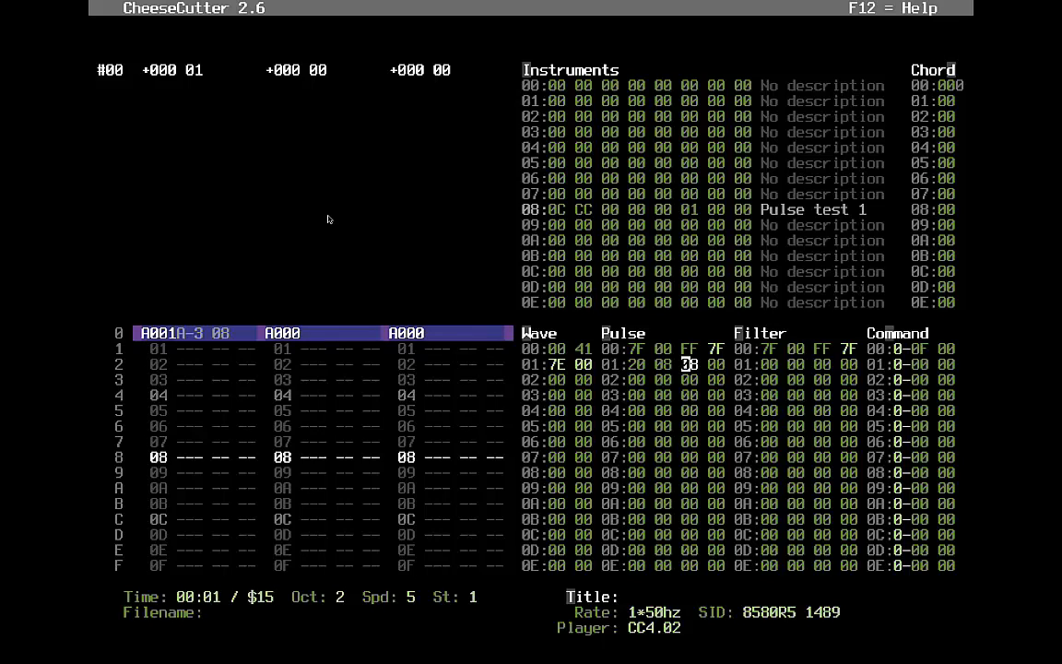
key("Left")
key("Left")
key("Left")
key("Left")
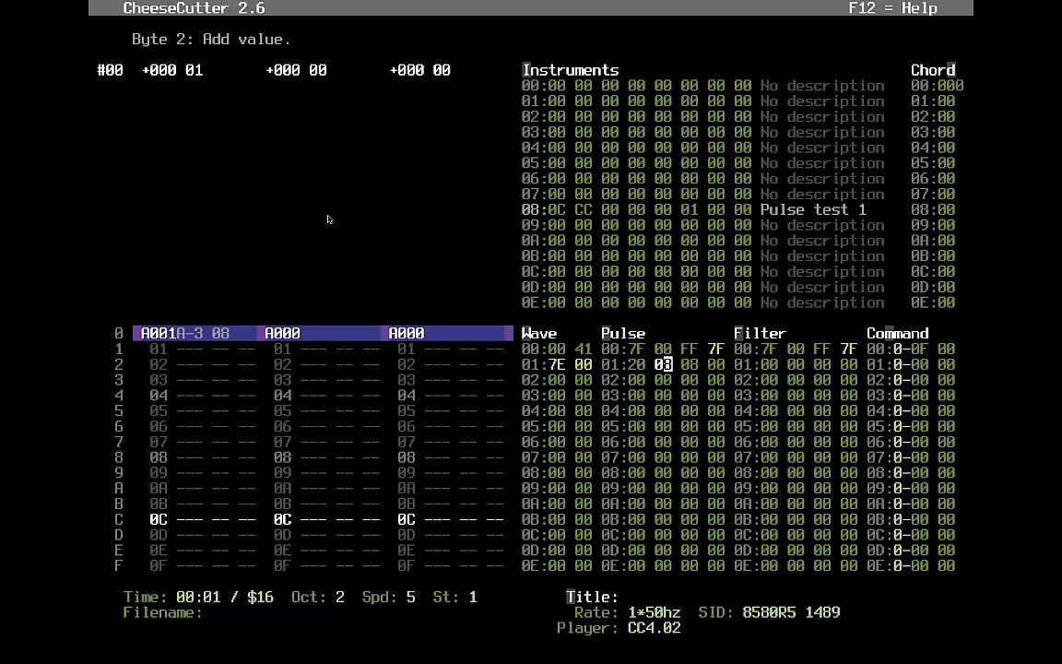
type("43")
key("Down")
key("F1")
- Raise row 01's add value to 20, then 30, playing the tune after each change
key("Up")
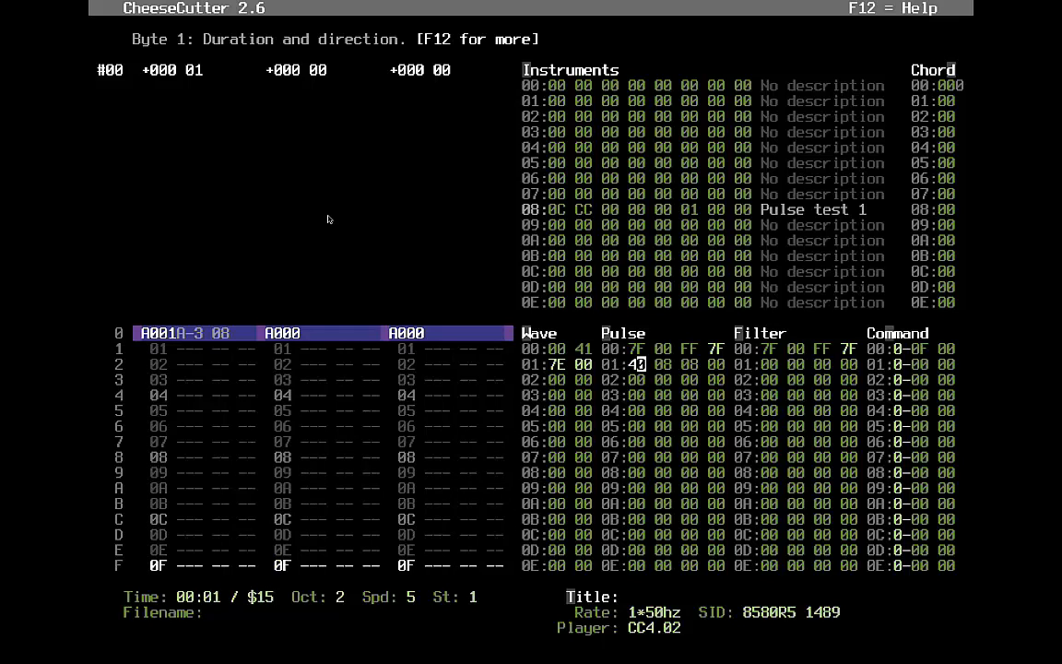
key("Right")
key("Right")
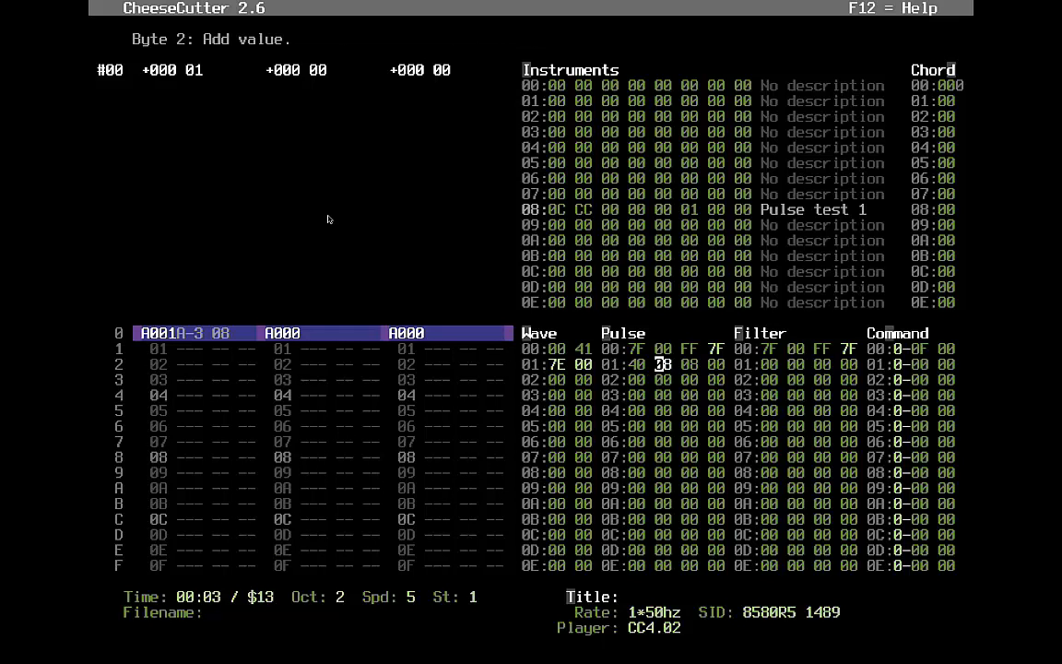
type("20")
key("F1")
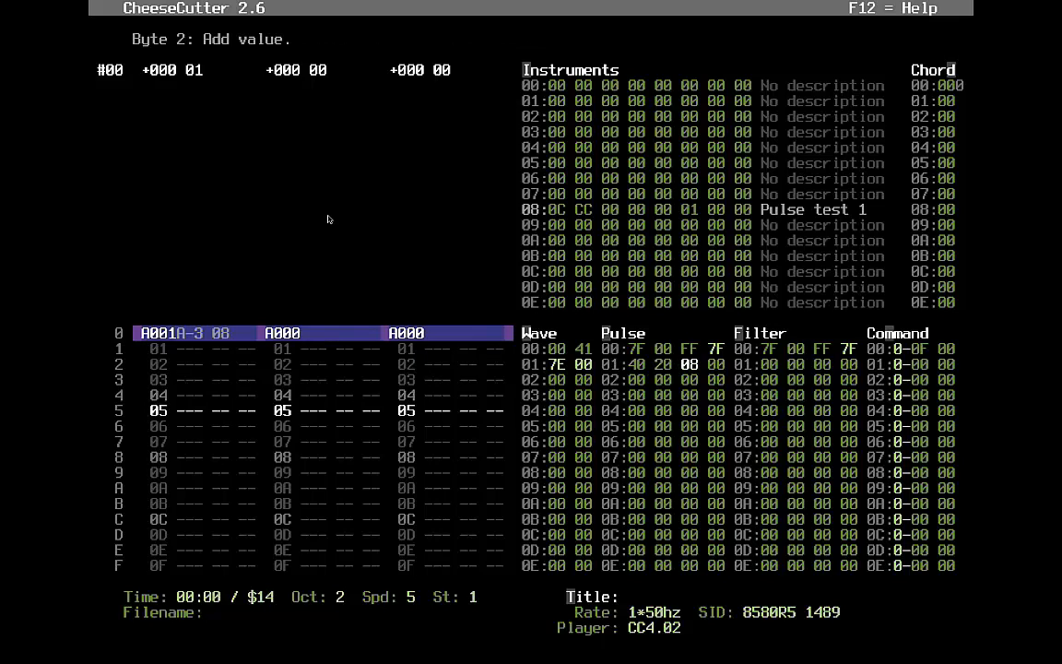
key("Left")
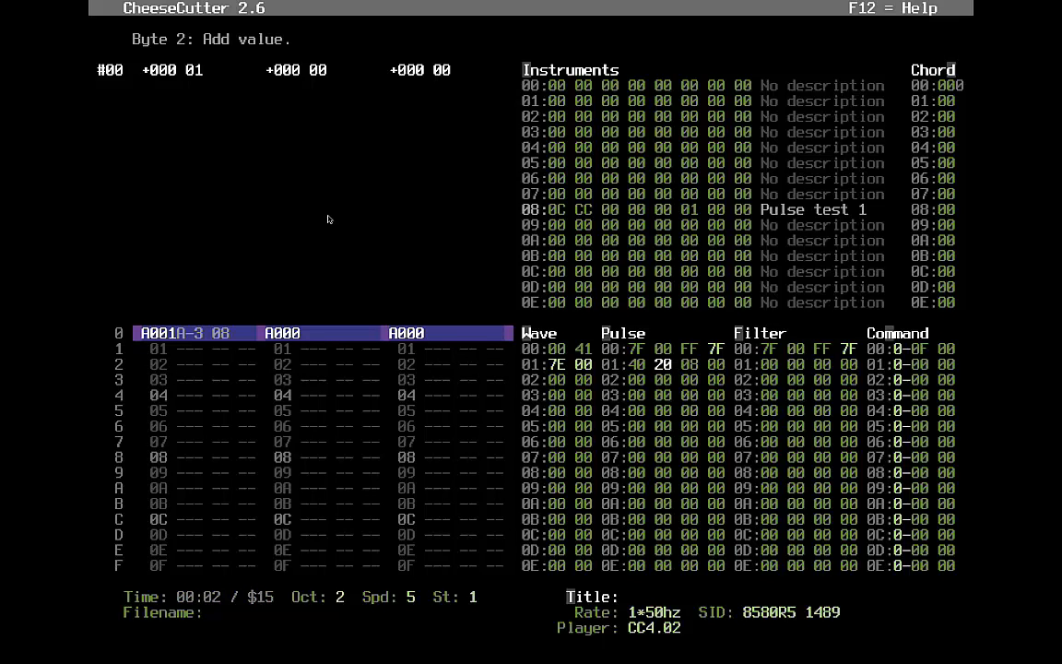
type("3")
key("F1")
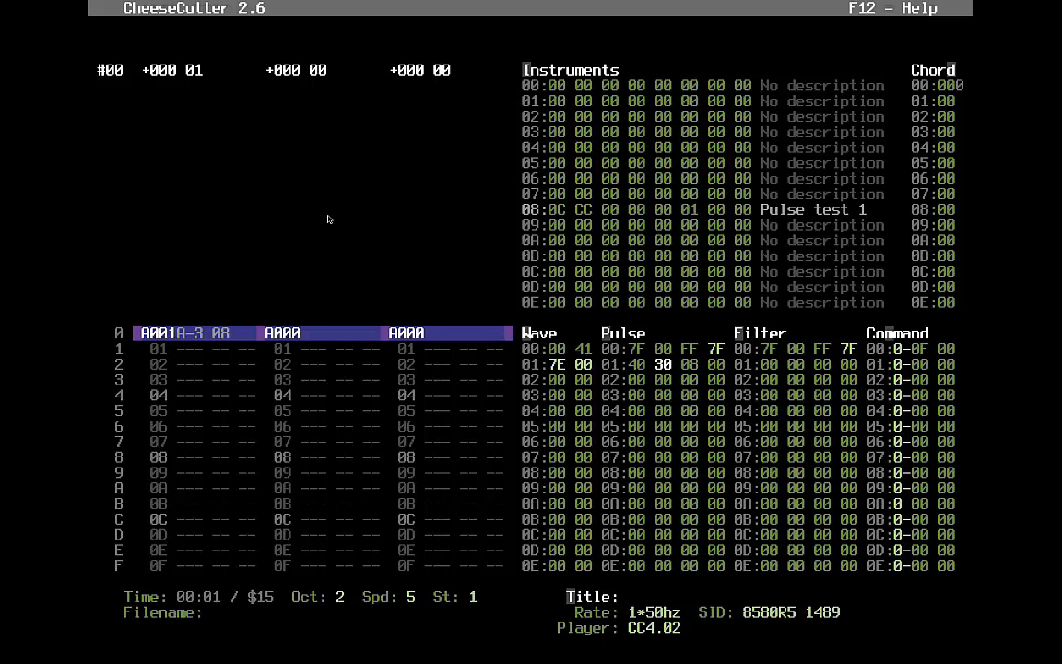
key("F1")
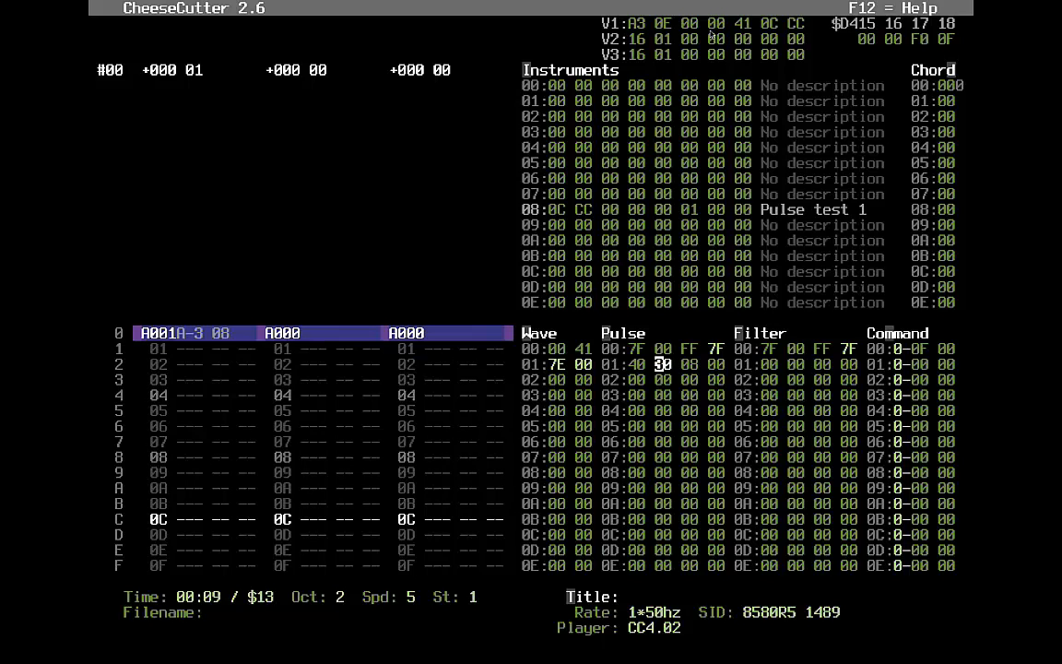
- Replay the tune, stop it, and start retyping Pulse row 01's add value
key("F1")
key("F1")
key("F1")
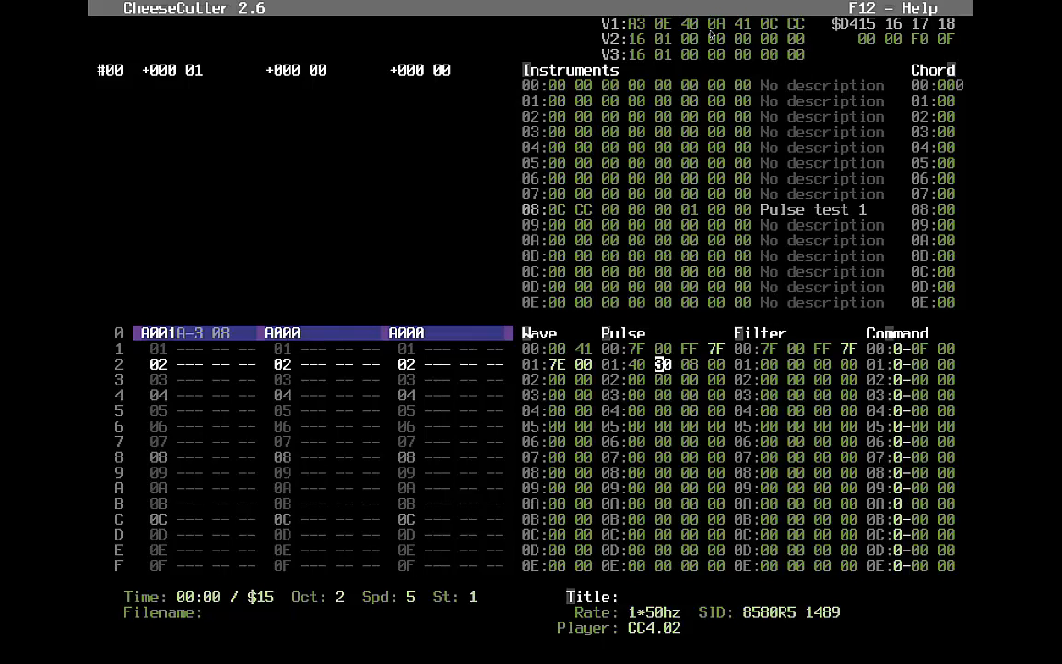
key("F4")
key("Down")
key("Up")
type("2")
key("F1")
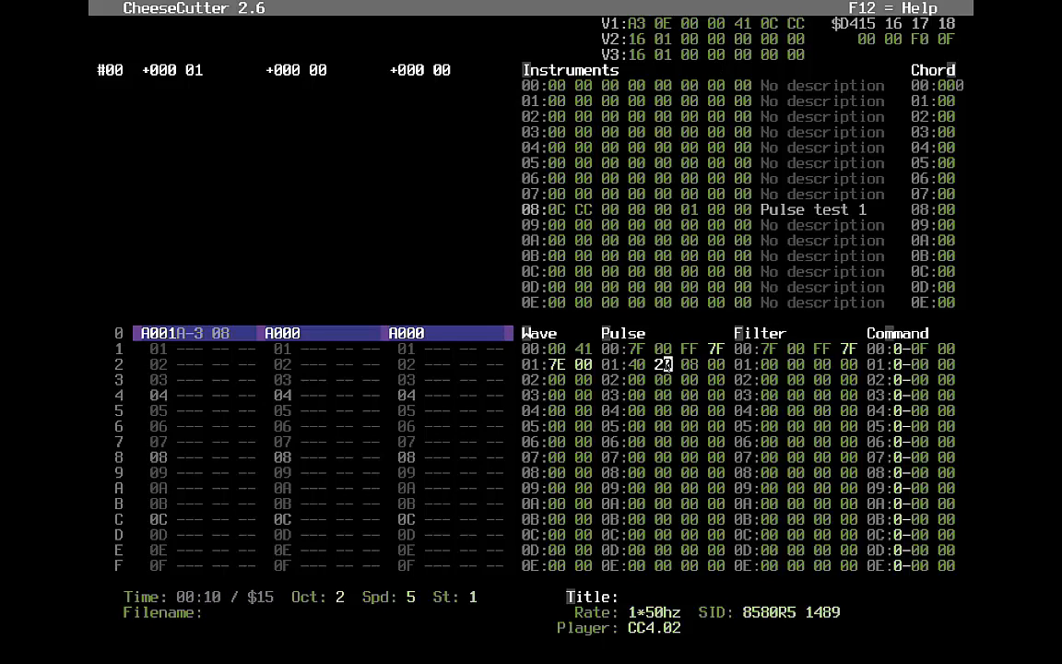
- Look over the Filter table, voice 2's track and instrument 08's values
key("alt+f")
key("alt+v")
key("alt+i")
key("alt+p")
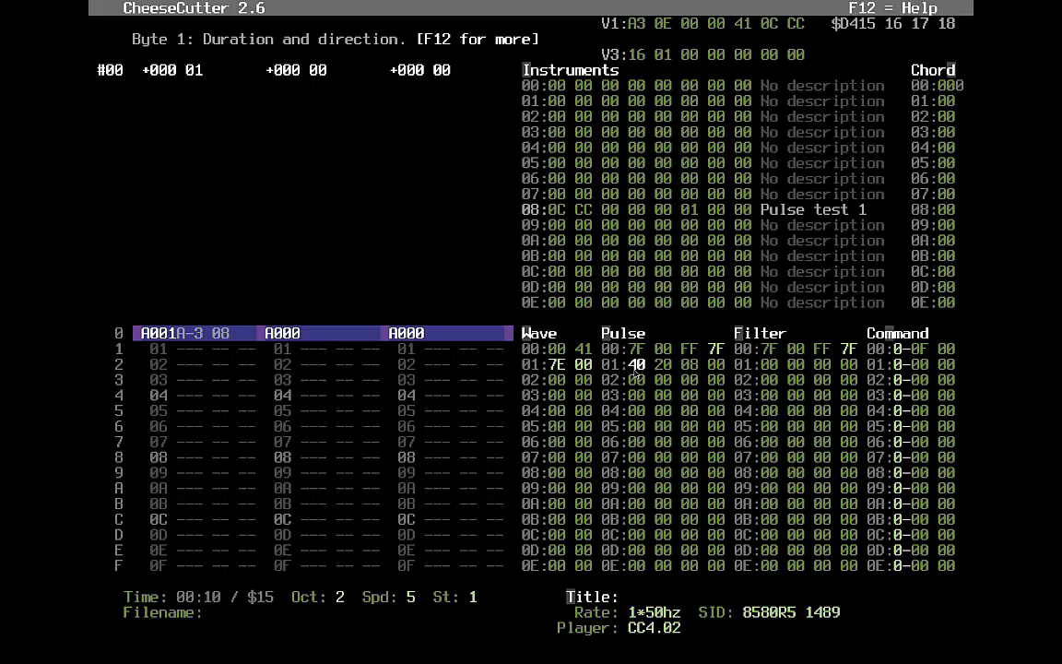
- Lower Pulse row 01's add value to 1F, then 1E, auditioning each
key("Right")
key("Right")
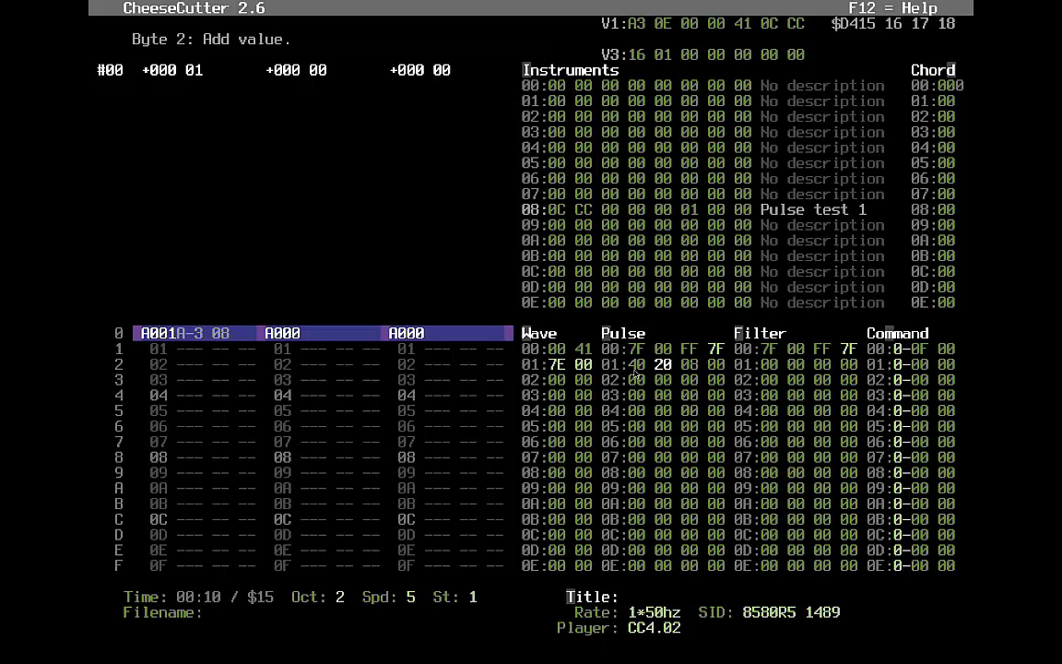
type("1F")
key("F1")
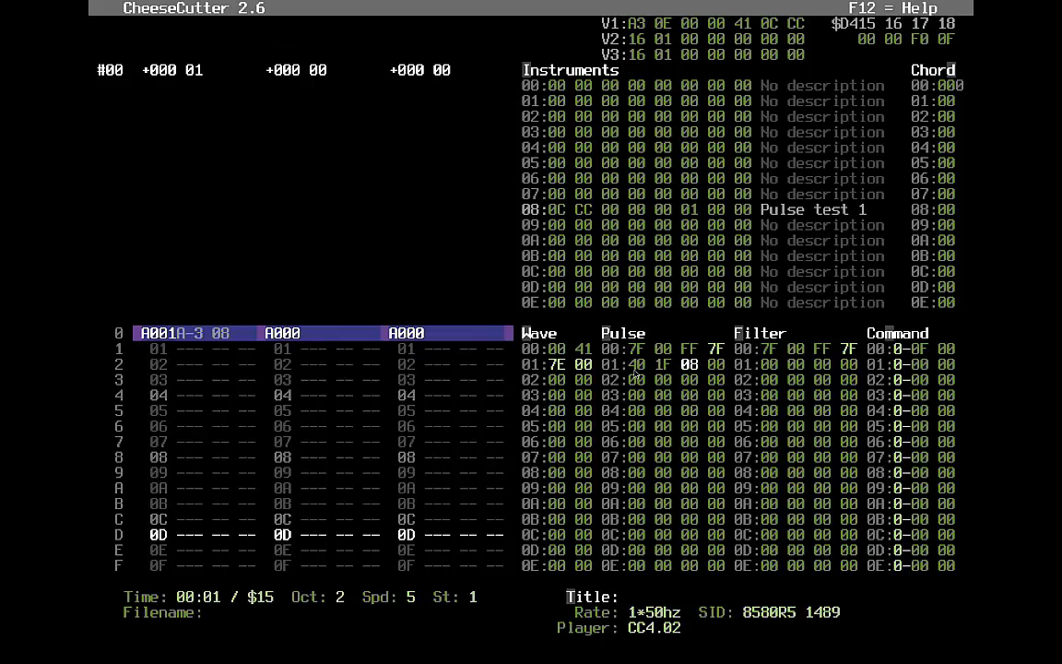
key("Left")
type("1E")
key("F1")
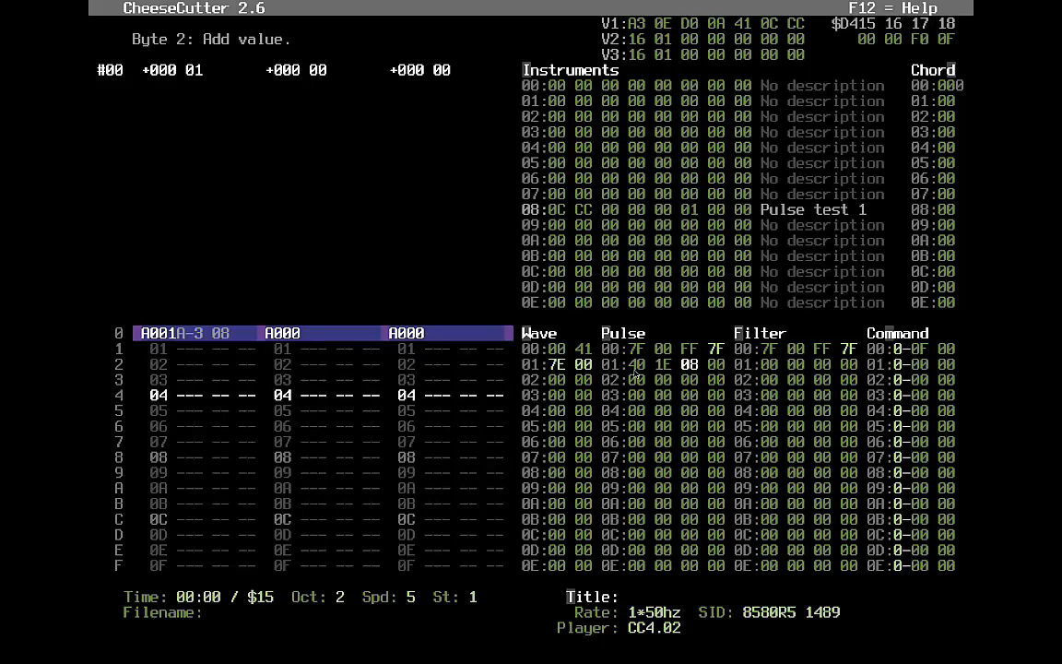
- Stop playback and move between Pulse rows 01 and 02 to begin editing row 02's first byte
key("Down")
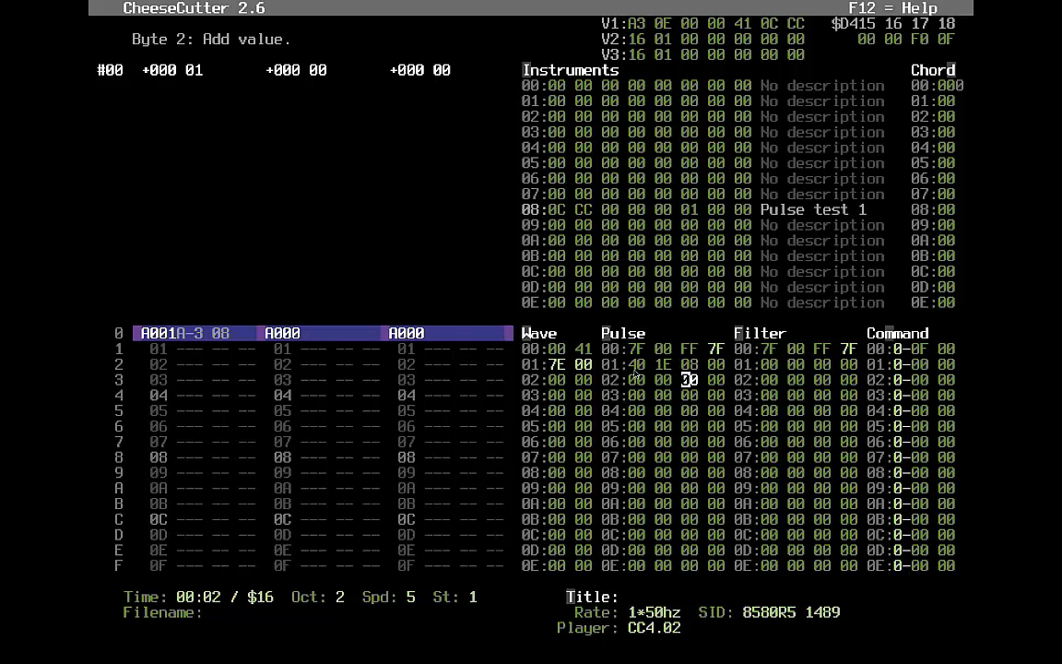
key("F4")
key("Left")
key("Left")
key("Left")
key("Left")
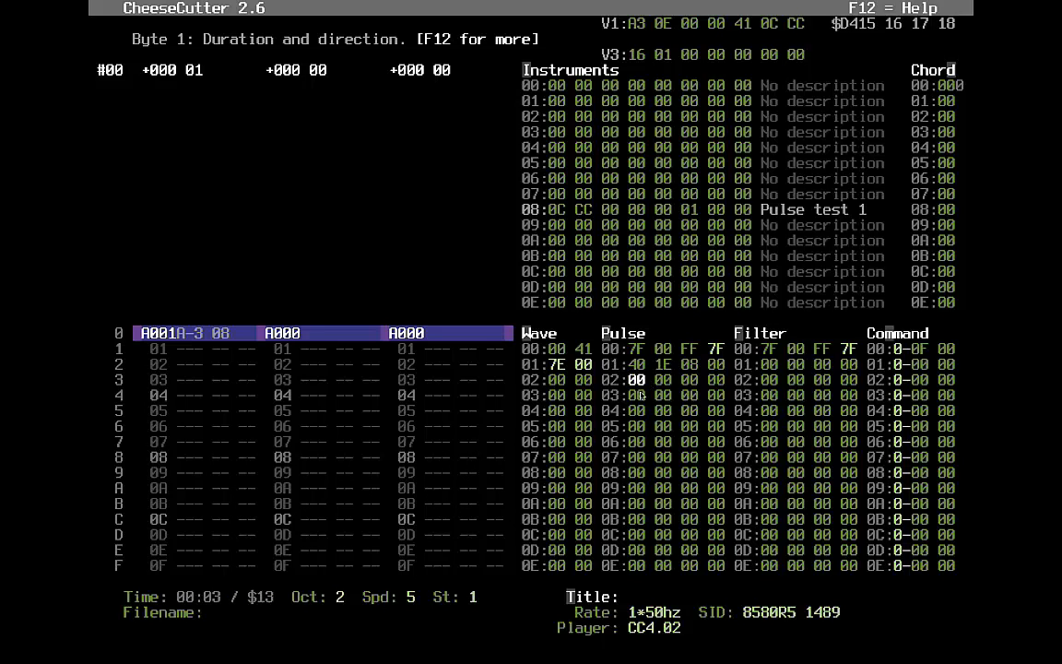
key("Up")
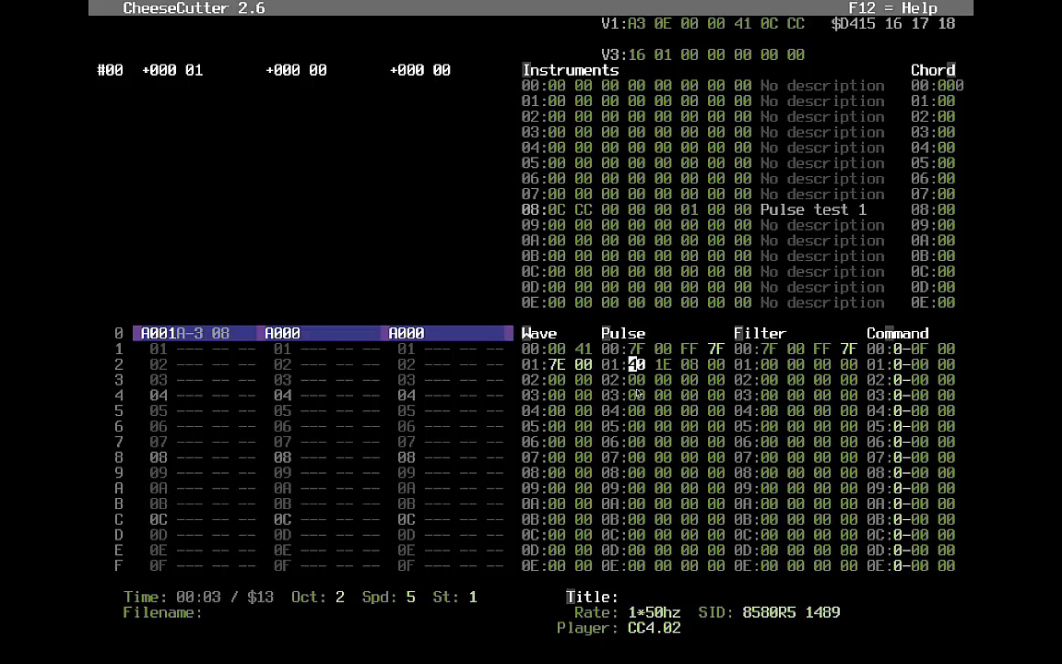
key("Right")
key("Right")
key("Right")
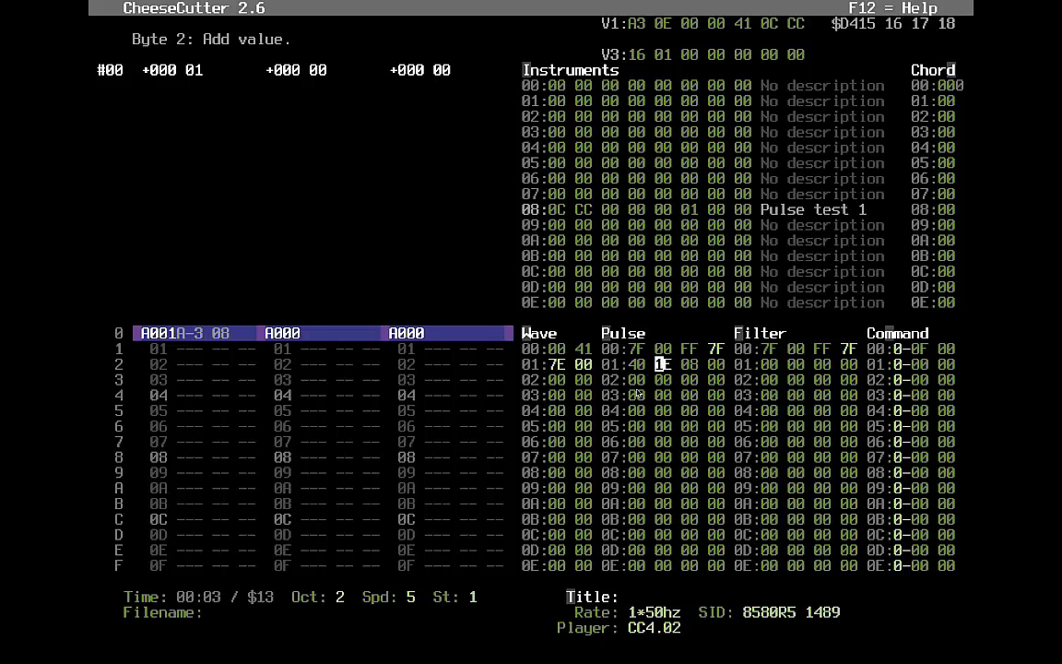
type("e")
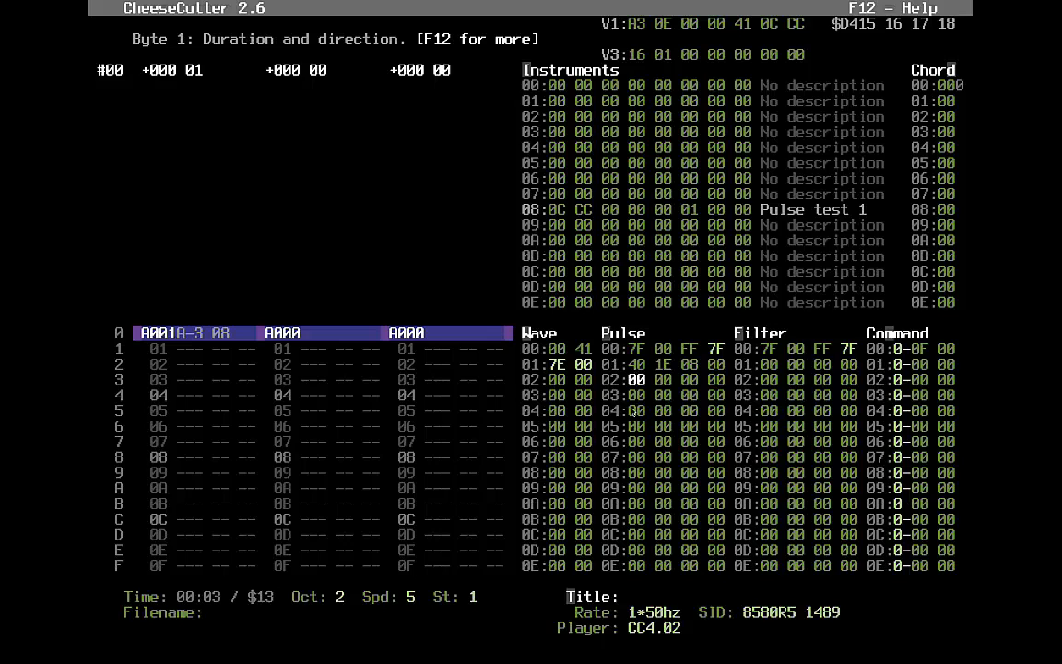
type("5")
- Enter C0 as Pulse row 02's first byte
key("Left")
type("4")
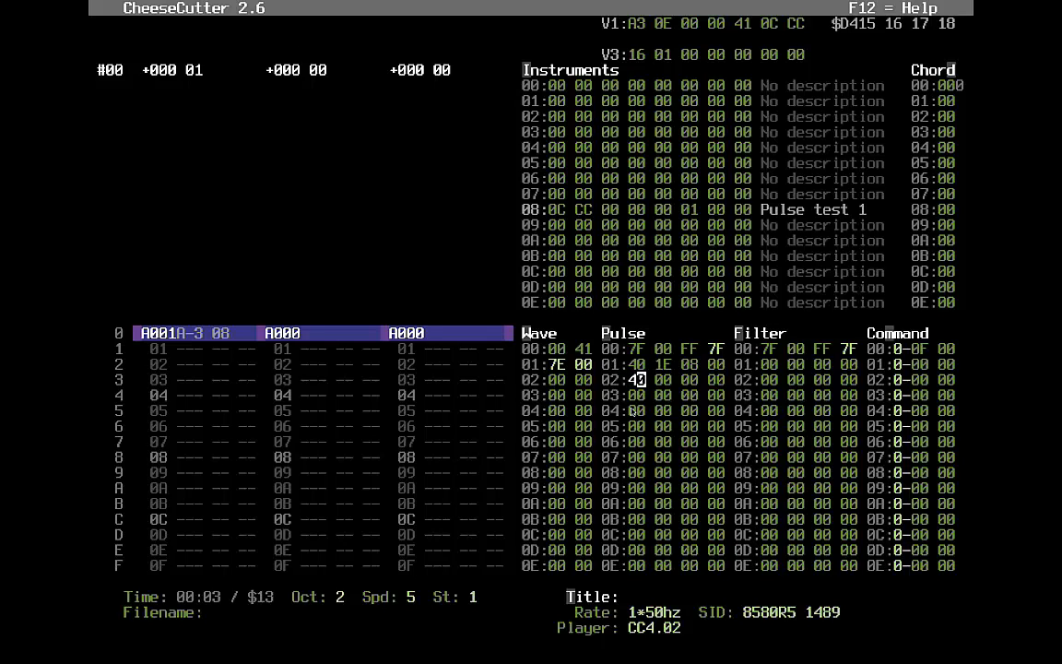
key("Left")
type("c")
key("Up")
- Set Pulse row 02's add value to 1E and its third byte to FF
key("Down")
key("Right")
key("Right")
type("1e")
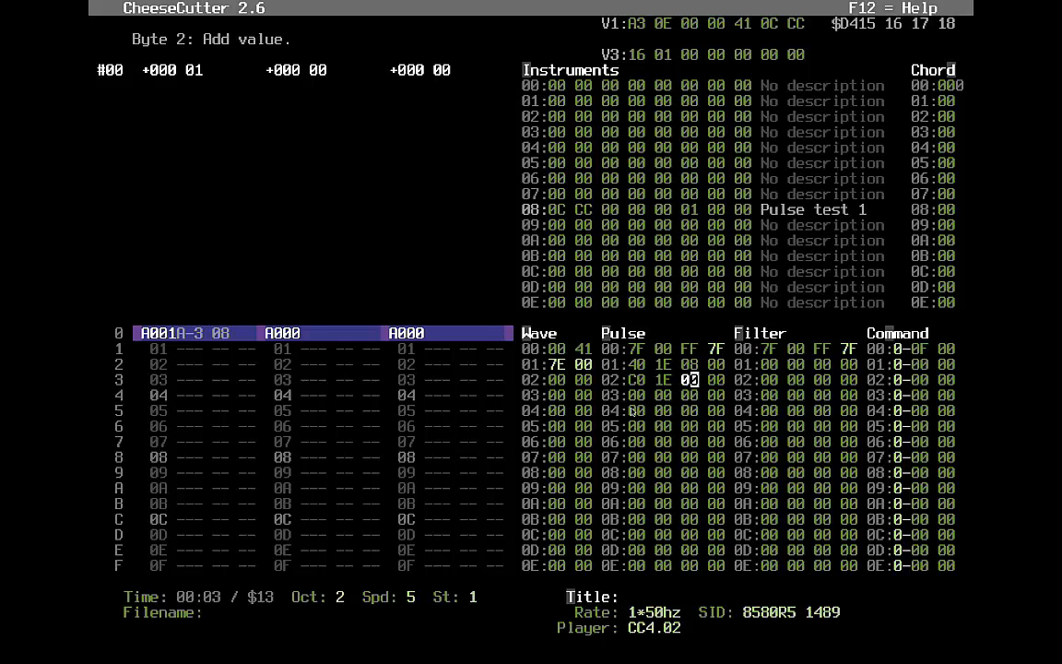
key("Right")
key("Left")
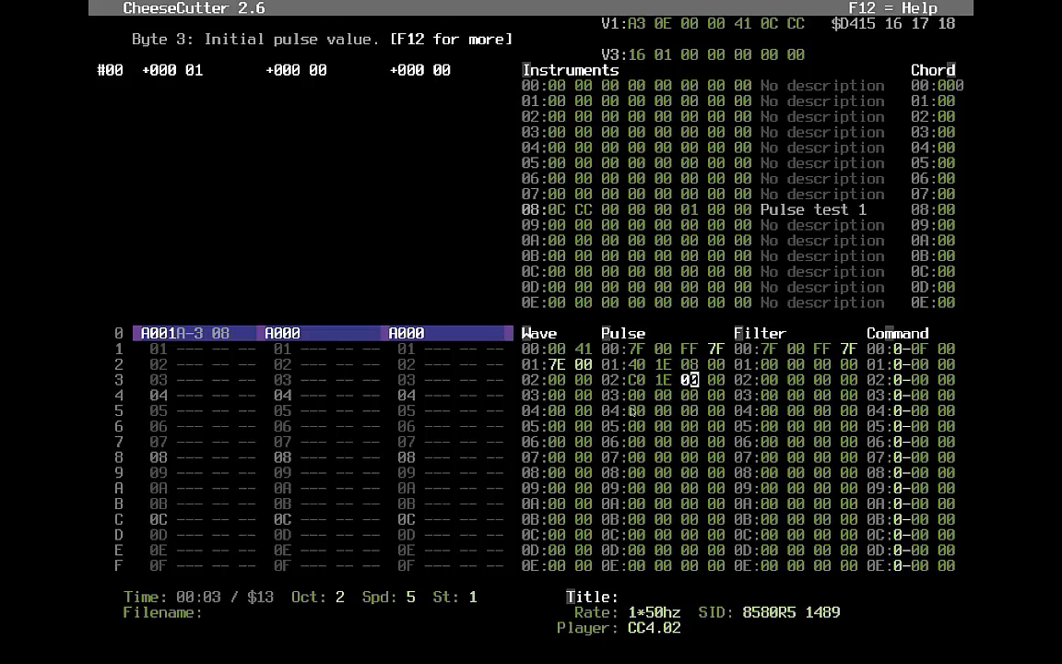
type("0f")
key("Left")
type("0ef")
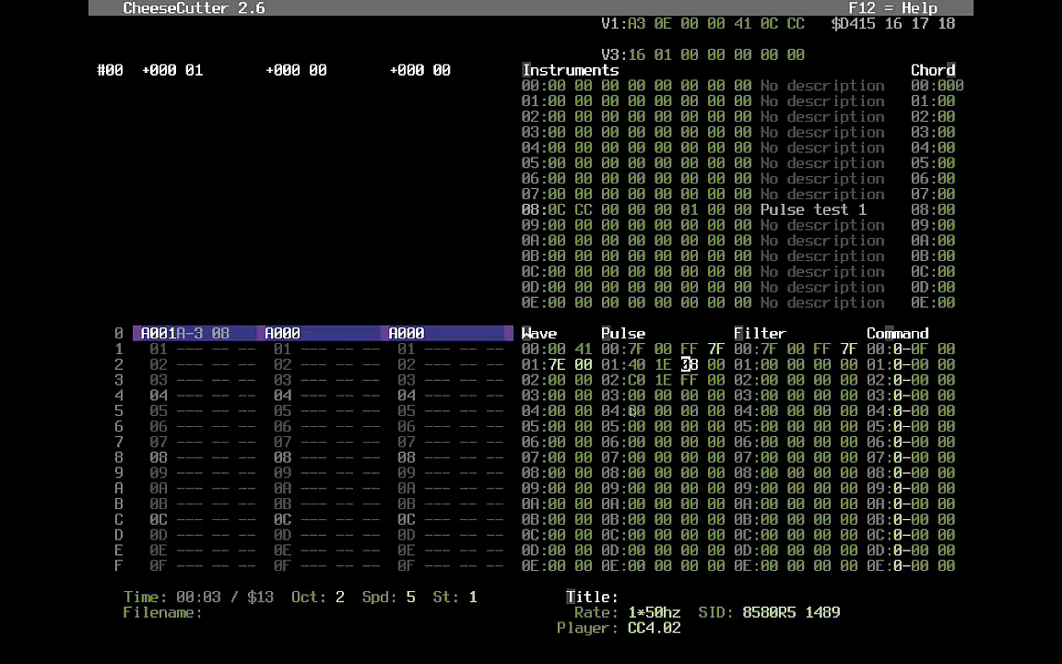
- Review row 02's bytes and set its pointer to 01, looping back to row 01
key("Left")
key("Left")
key("Left")
key("Right")
key("Right")
key("Right")
key("Right")
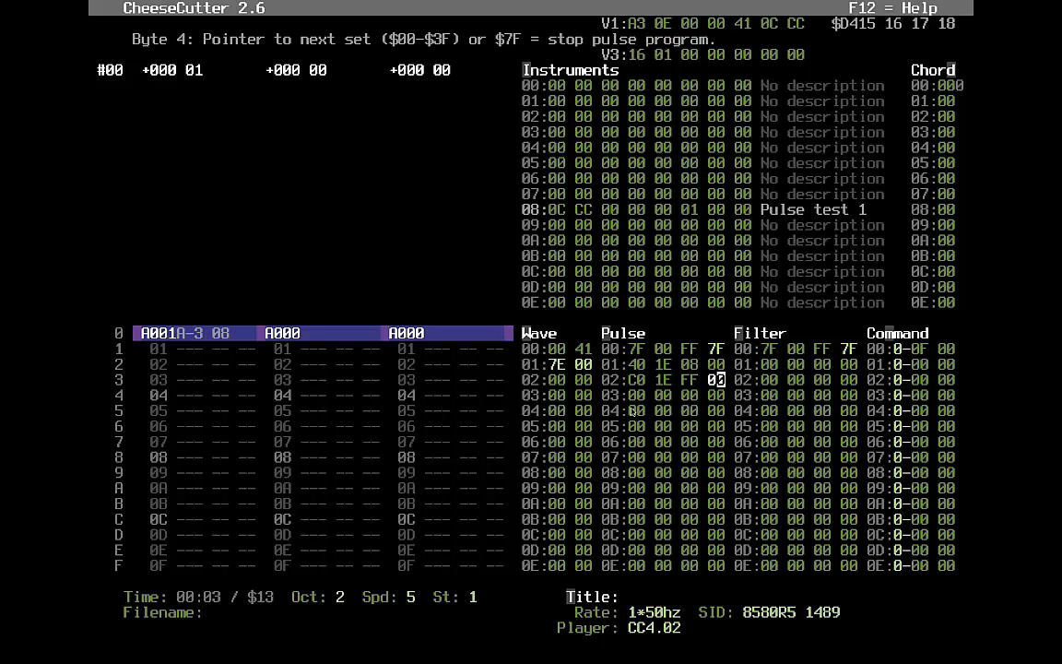
key("Left")
key("Left")
key("Right")
key("Right")
key("Up")
key("Down")
type("01")
- Check the bytes of Pulse rows 01 and 02 and play the tune to hear the loop
key("Right")
key("Right")
key("Up")
key("Up")
key("Left")
key("Left")
key("Right")
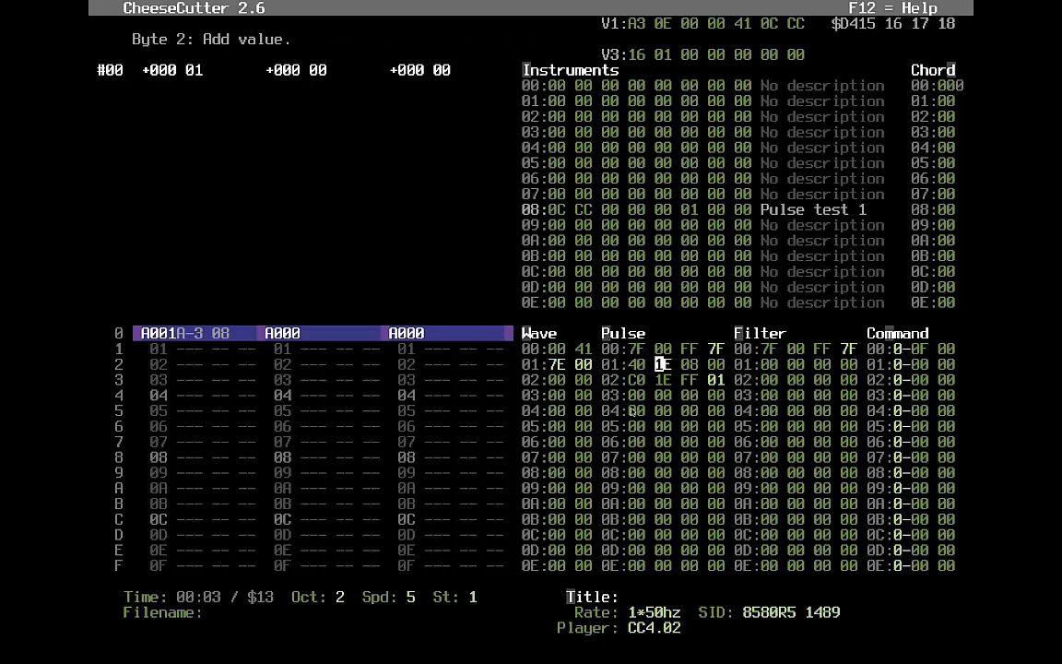
key("Down")
key("Left")
key("Right")
key("F1")
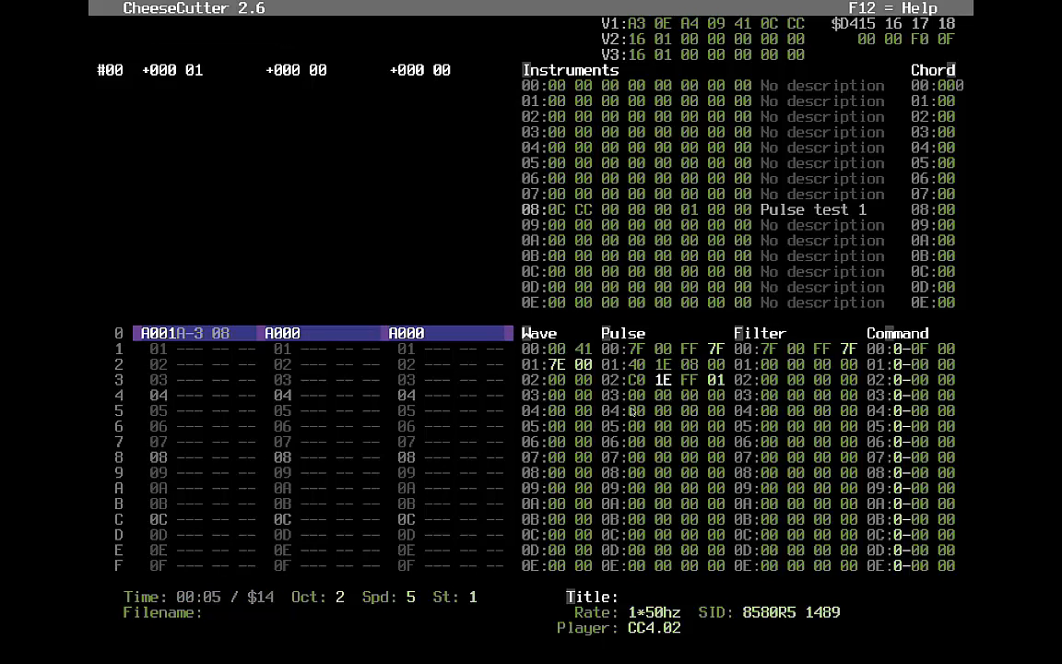
- Change Pulse row 01's initial pulse value from 08 to 04 while the tune plays
key("Left")
key("Left")
key("Up")
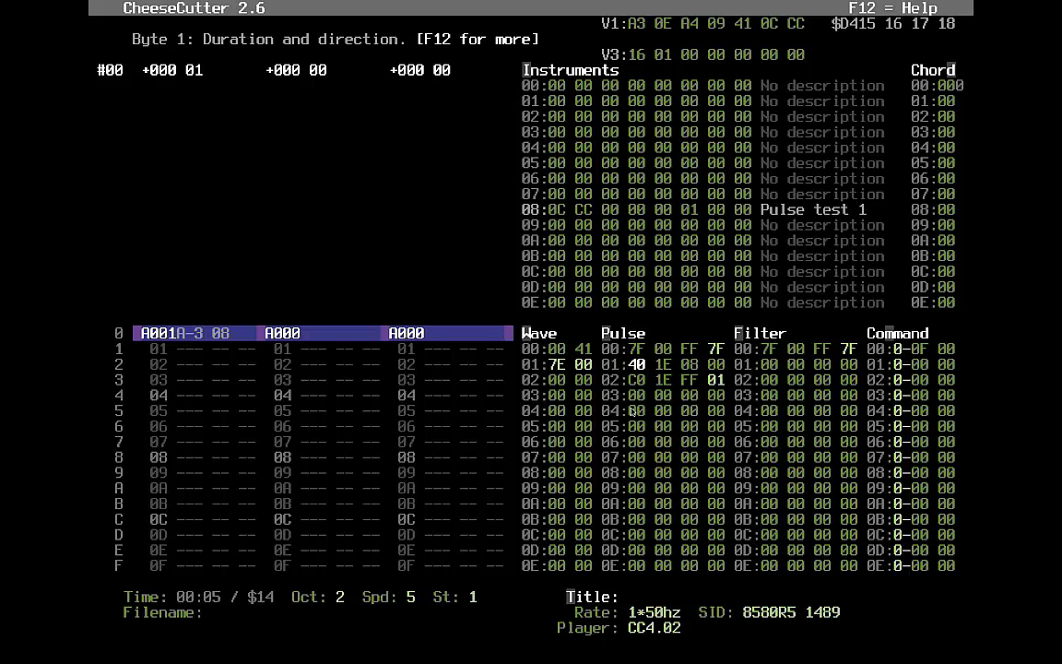
key("Right")
key("Right")
key("Right")
key("Right")
key("Right")
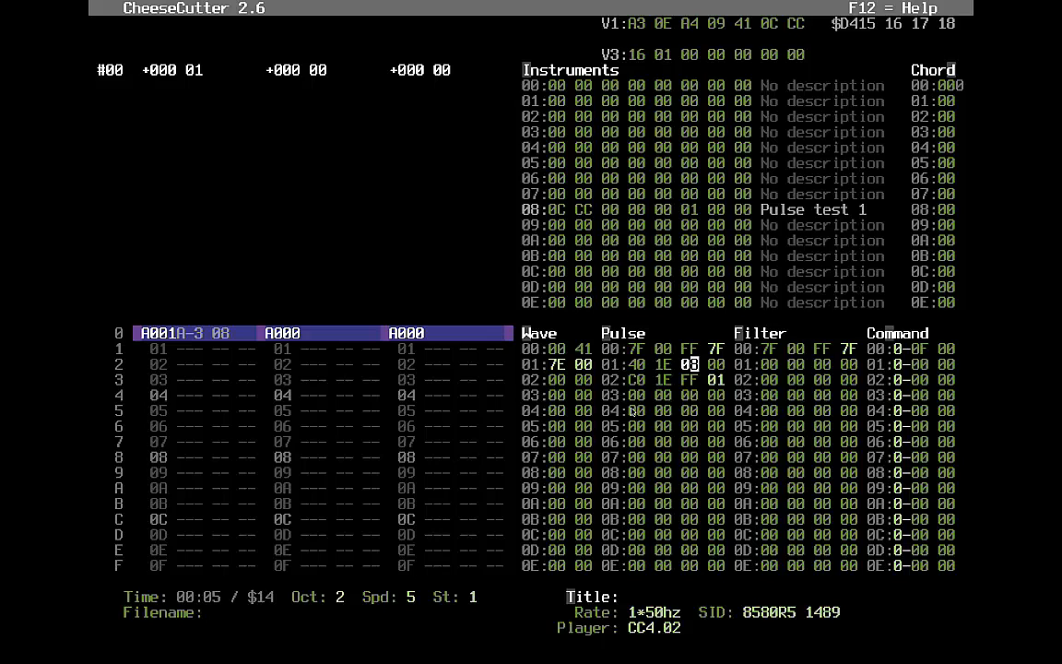
type("4")
key("Left")
key("Left")
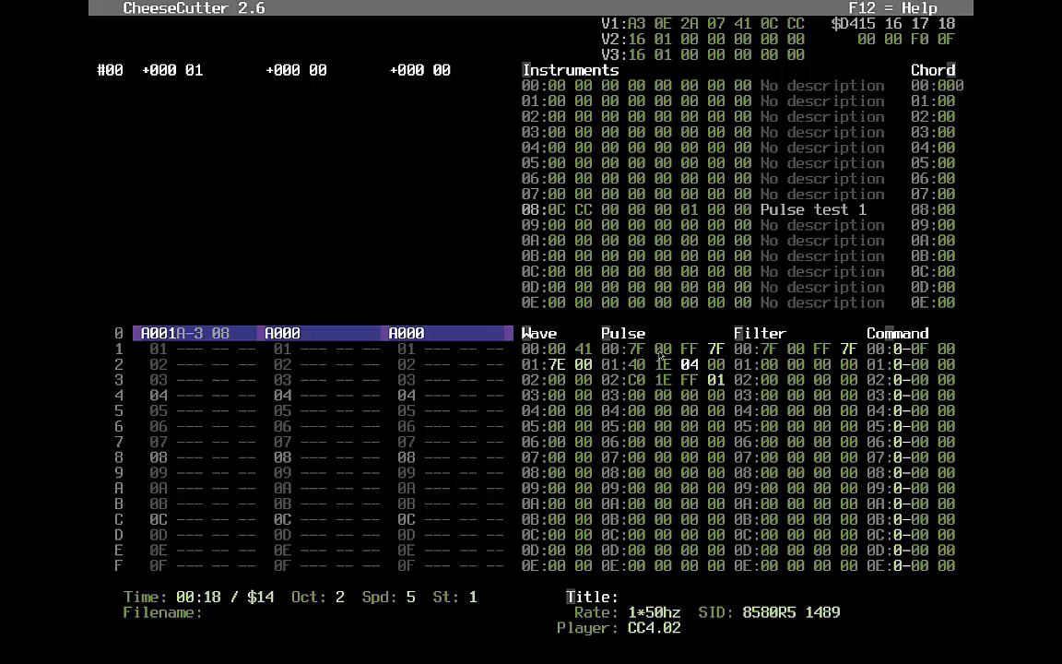
- Stop playback and move from the Filter table through the voice tracks back to Pulse row 01
key("Tab")
type("0")
key("alt+v")
key("Tab")
key("F4")
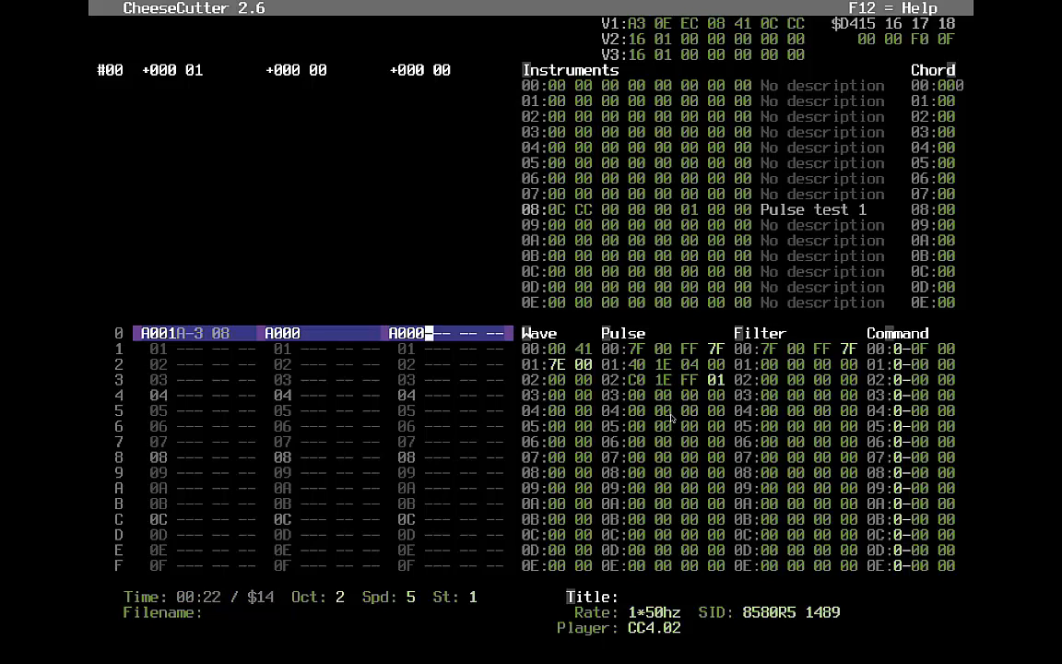
key("alt+p")
- Set the add value of Pulse rows 01 and 02 to 20 and audition it
key("Right")
key("Left")
key("Left")
key("Left")
type("20")
key("Down")
key("Left")
key("Left")
type("20")
key("F1")
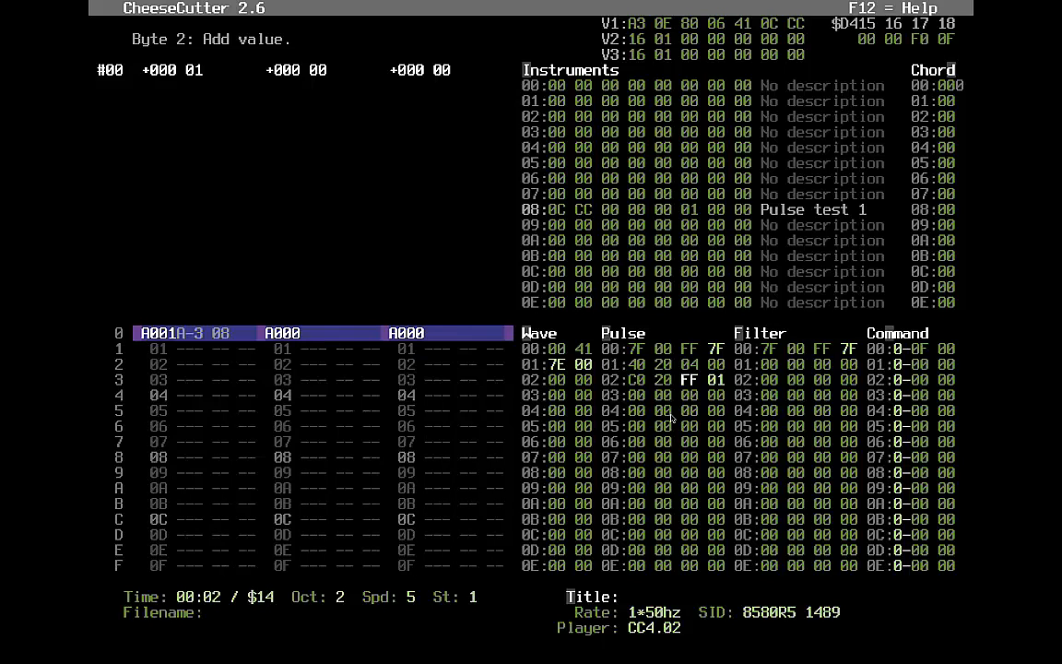
- Set Pulse row 01's first byte to 20 and row 02's first byte to A0, then replay
key("Up")
key("Left")
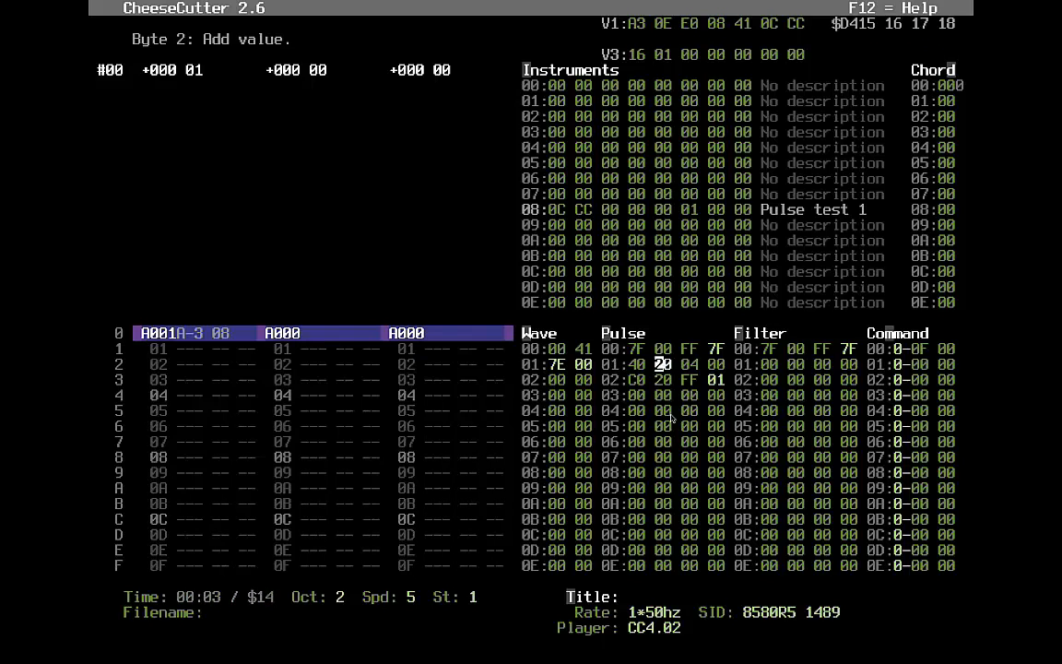
key("Left")
key("Left")
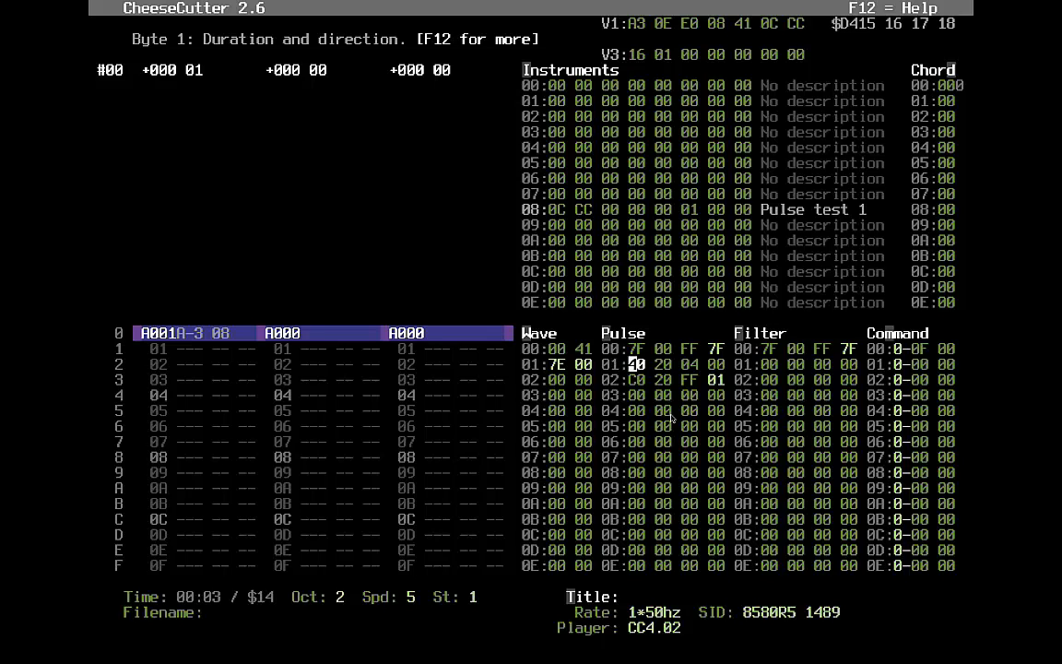
type("20")
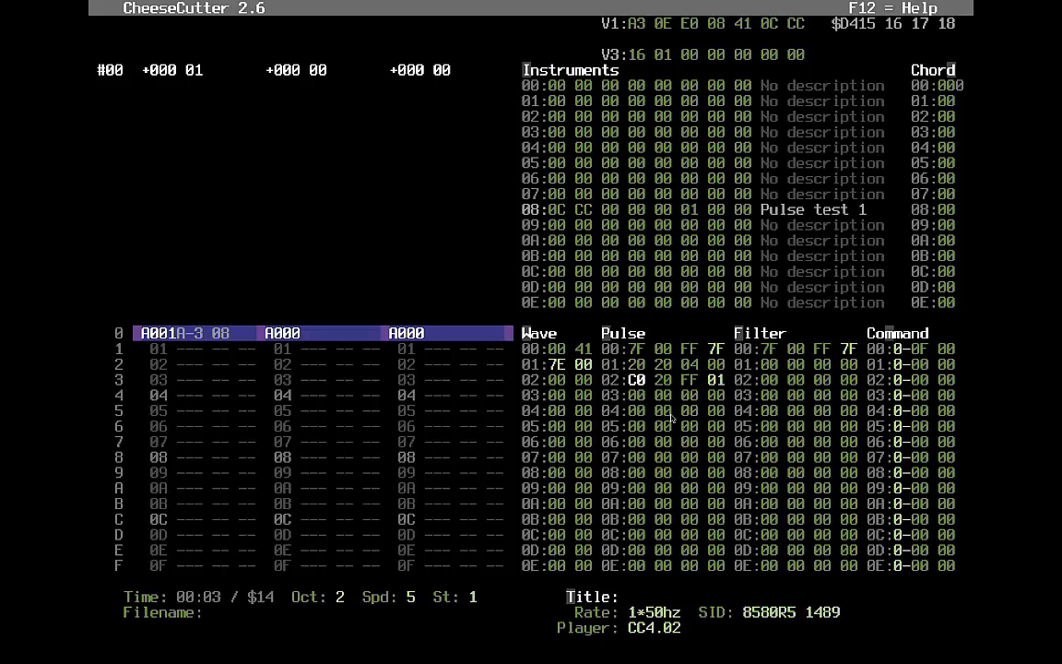
type("a")
key("Right")
key("Up")
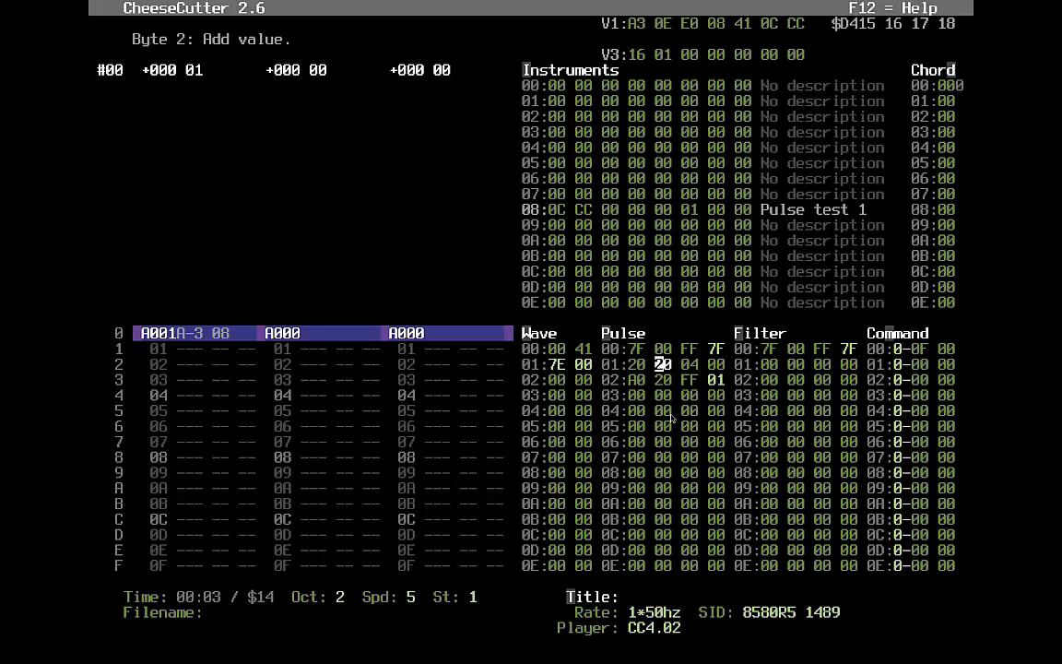
key("F1")
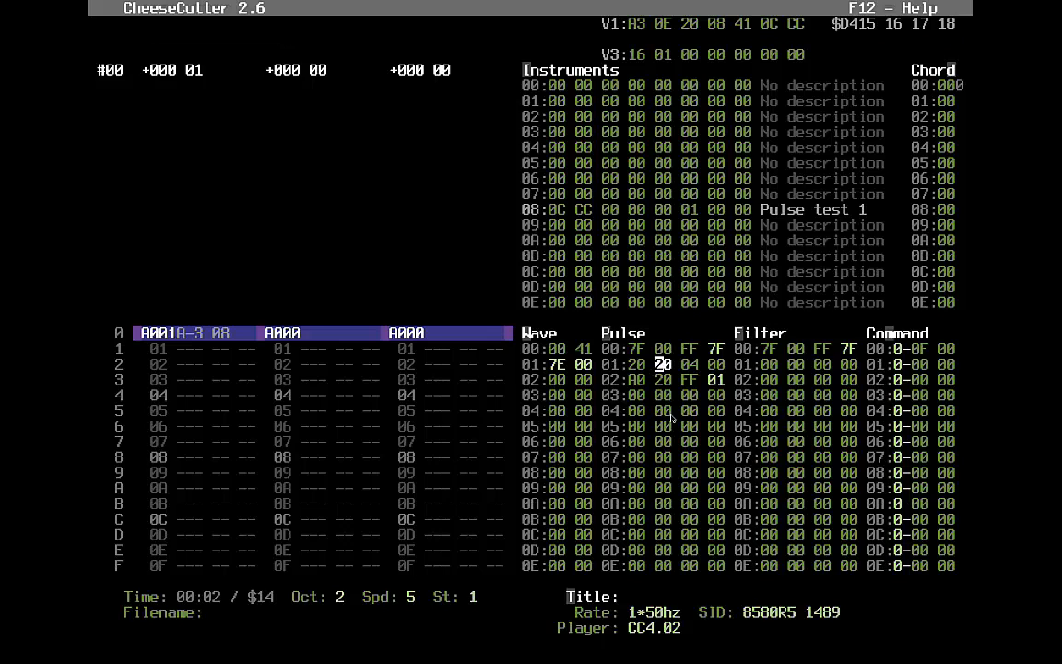
- Raise both pulse rows' add values to 30 and play the song from the start
key("Down")
type("3")
key("Up")
type("3")
key("F1")
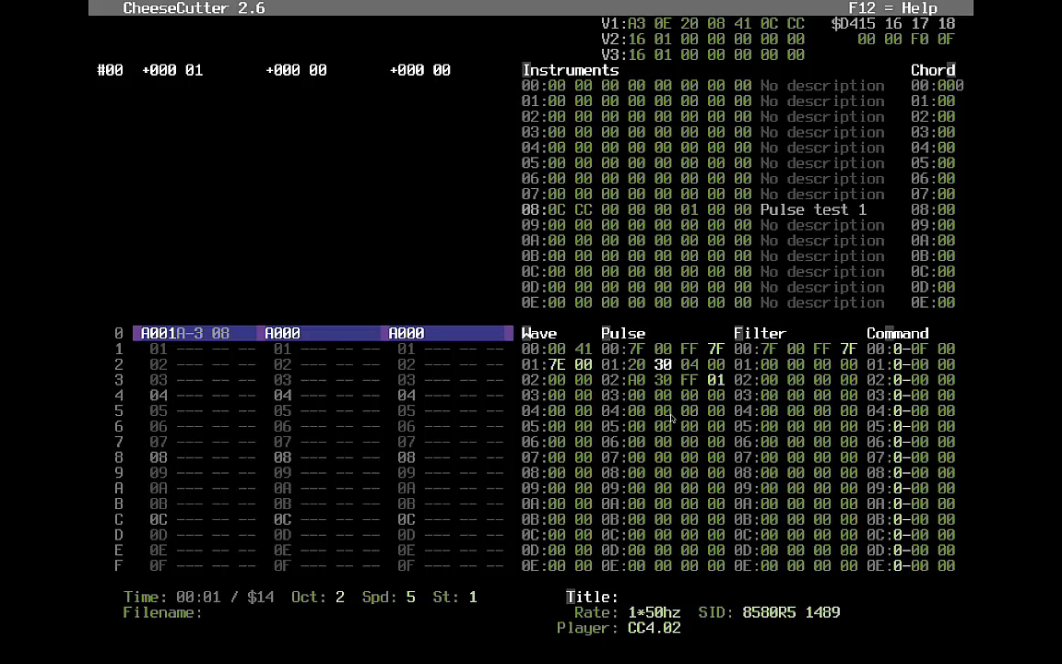
- Try add value 10 on Pulse rows 01 and 02 and replay for a slower sweep
type("1")
key("Down")
key("Left")
type("1")
key("Down")
key("Up")
key("Up")
key("F1")
- Try add value 08 on both pulse rows and audition the edit
type("03")
type("8")
key("Left")
key("Left")
key("Down")
type("08")
key("Up")
key("Left")
key("F1")
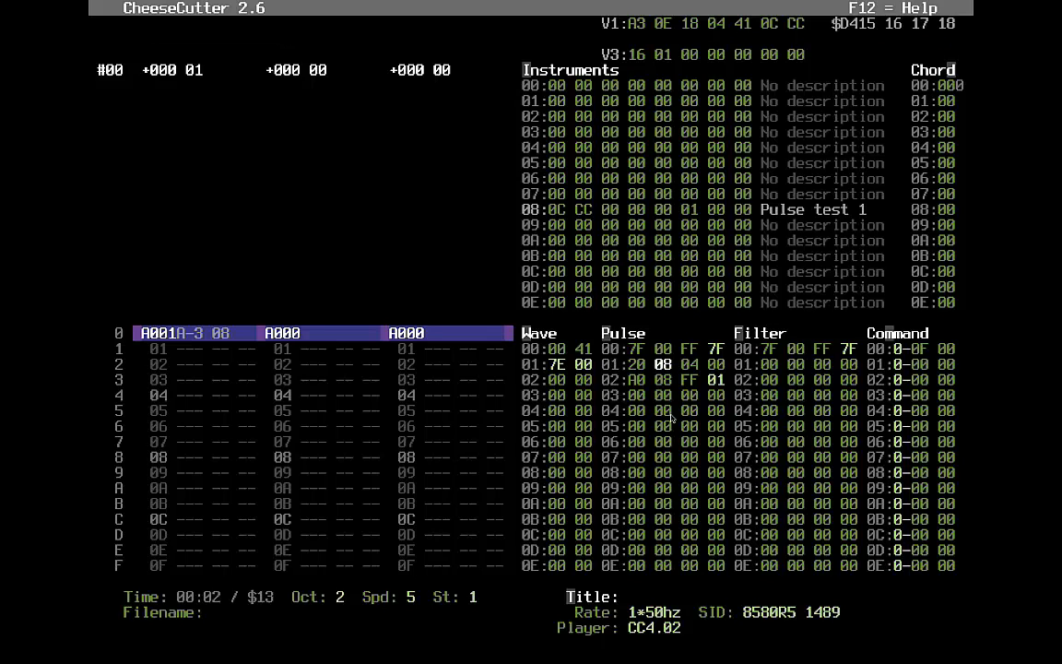
- Enter 20 as the pulse add value and review the bytes of Pulse rows 00–02
type("20 0")
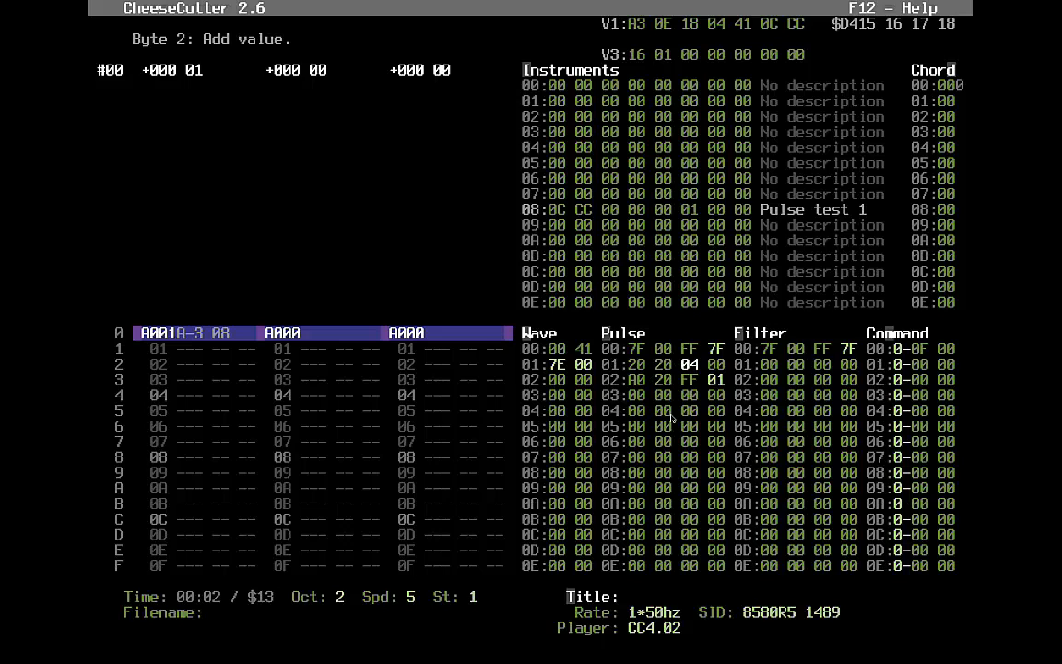
type("6")
key("Left")
key("Down")
key("Up")
key("Right")
key("Up")
key("Left")
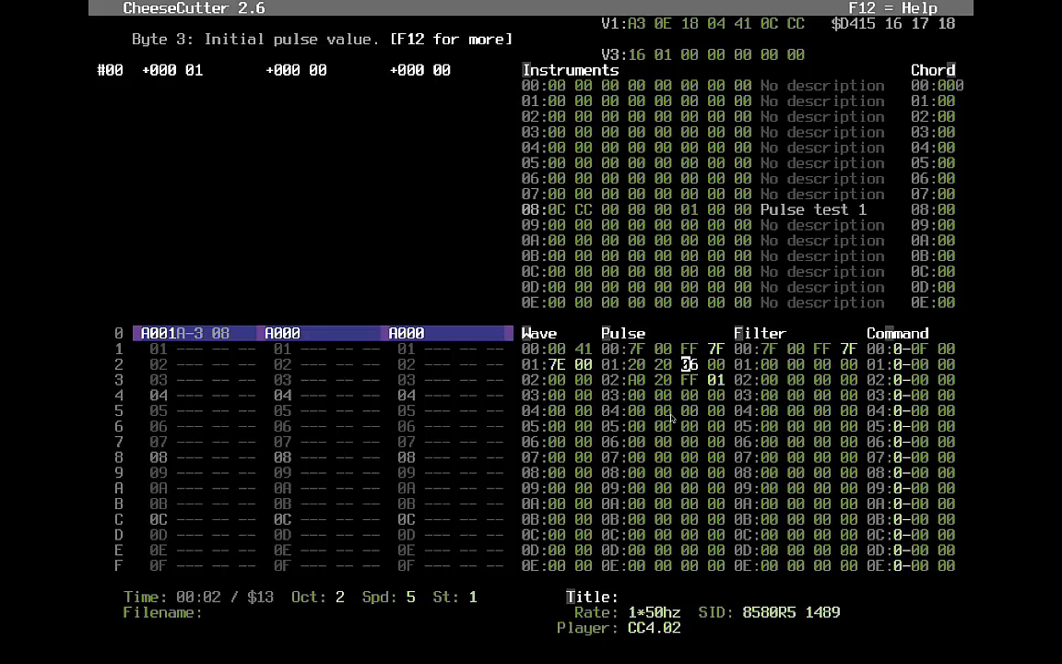
key("Down")
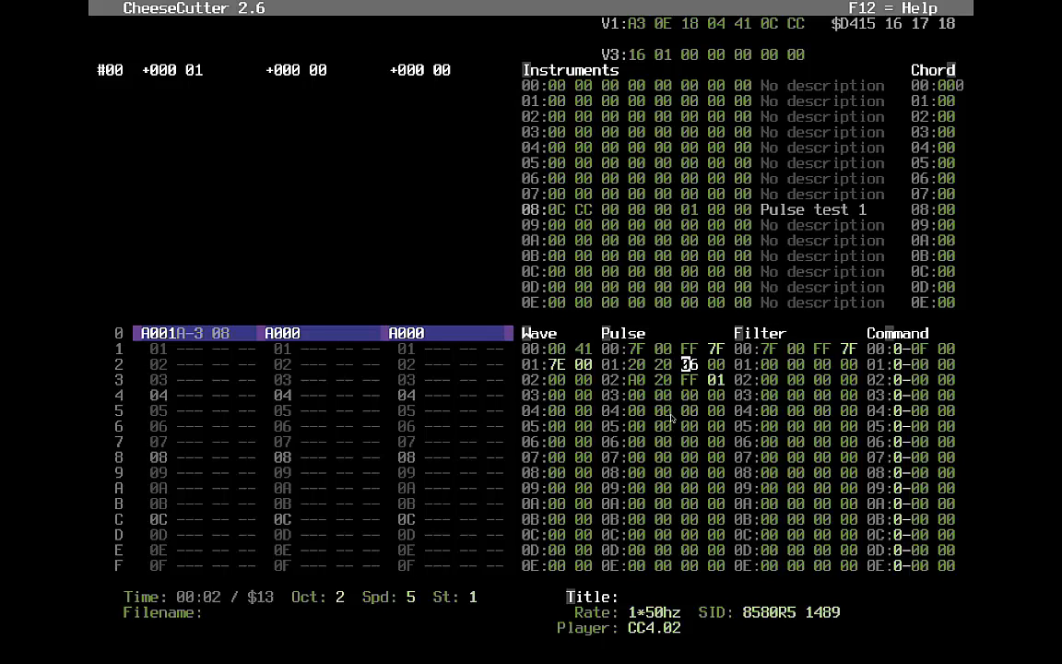
key("Left")
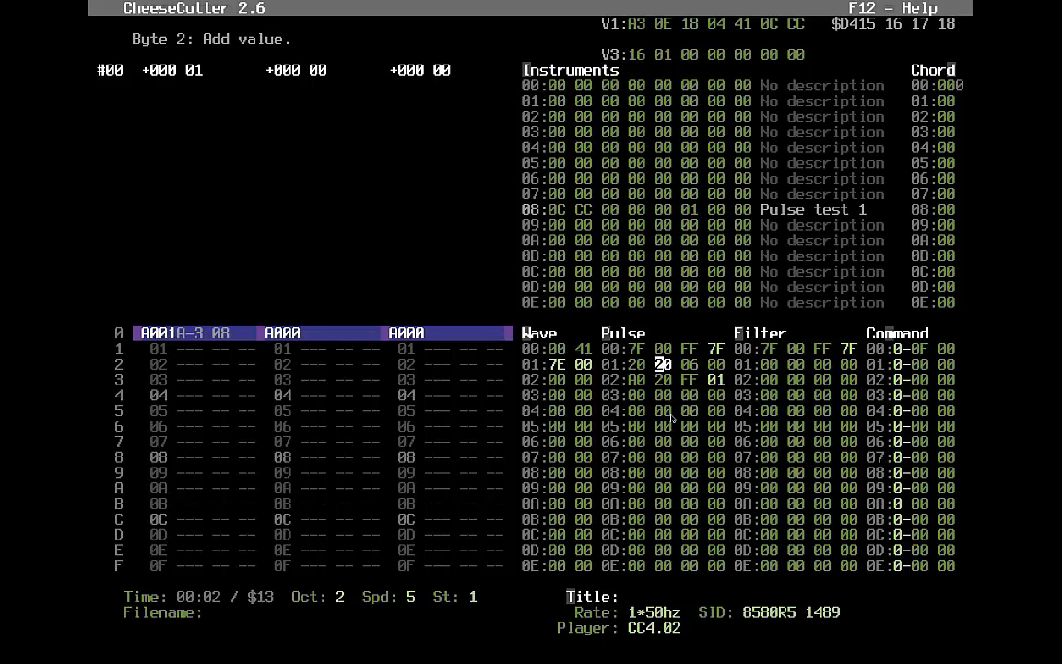
key("Right")
key("Left")
key("Left")
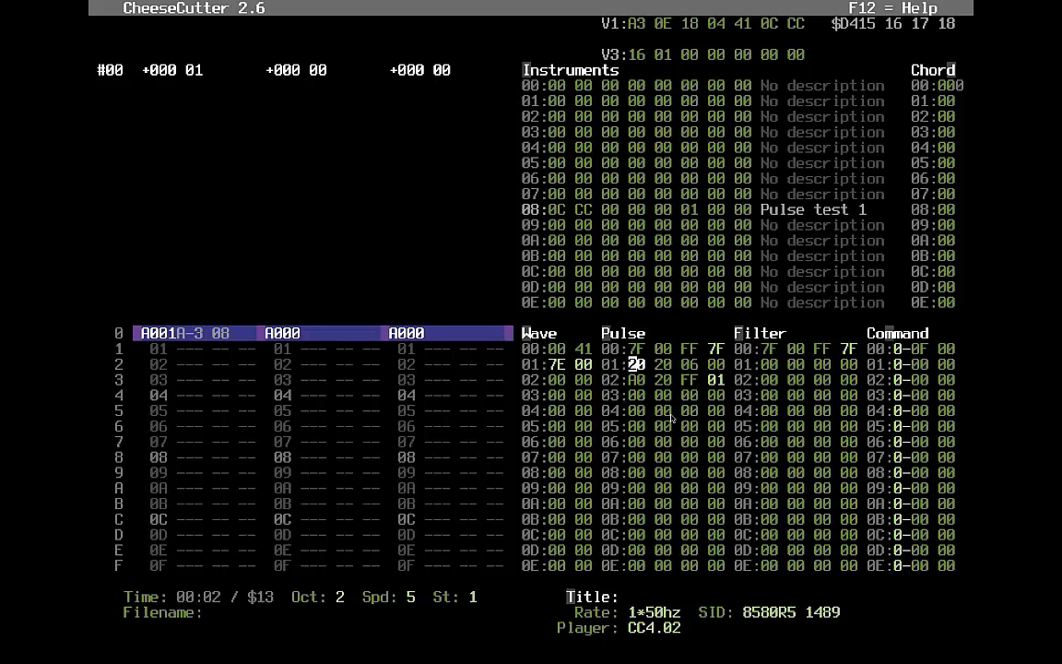
- Set Pulse row 01's initial pulse value to 55 and play the song to hear the sweep
key("Right")
key("Right")
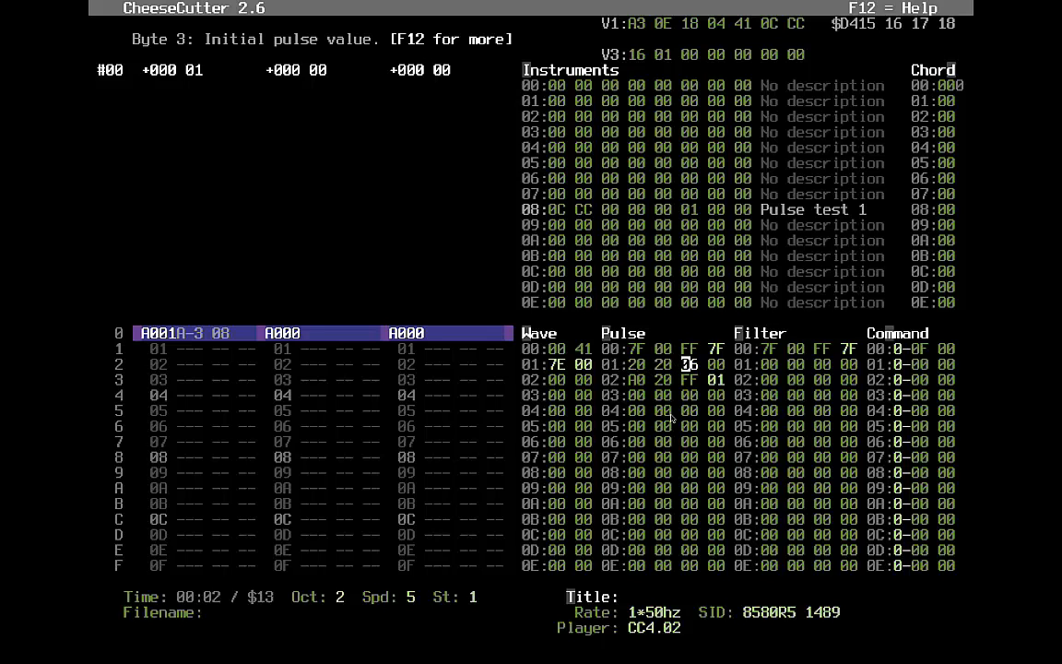
type("6")
key("Left")
type("55")
key("Left")
key("Left")
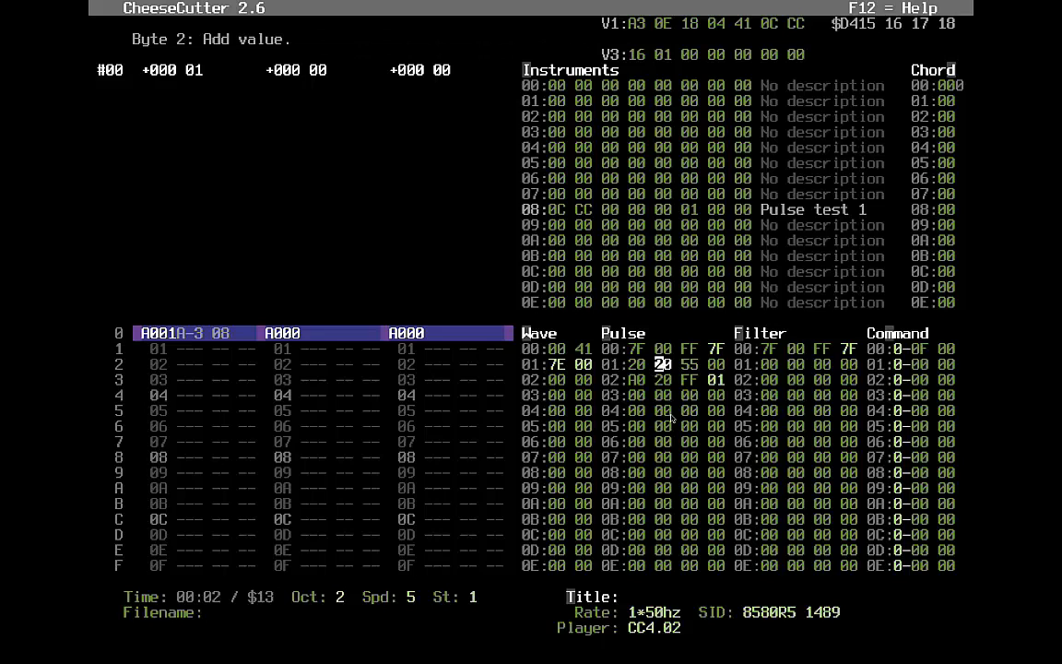
key("F1")
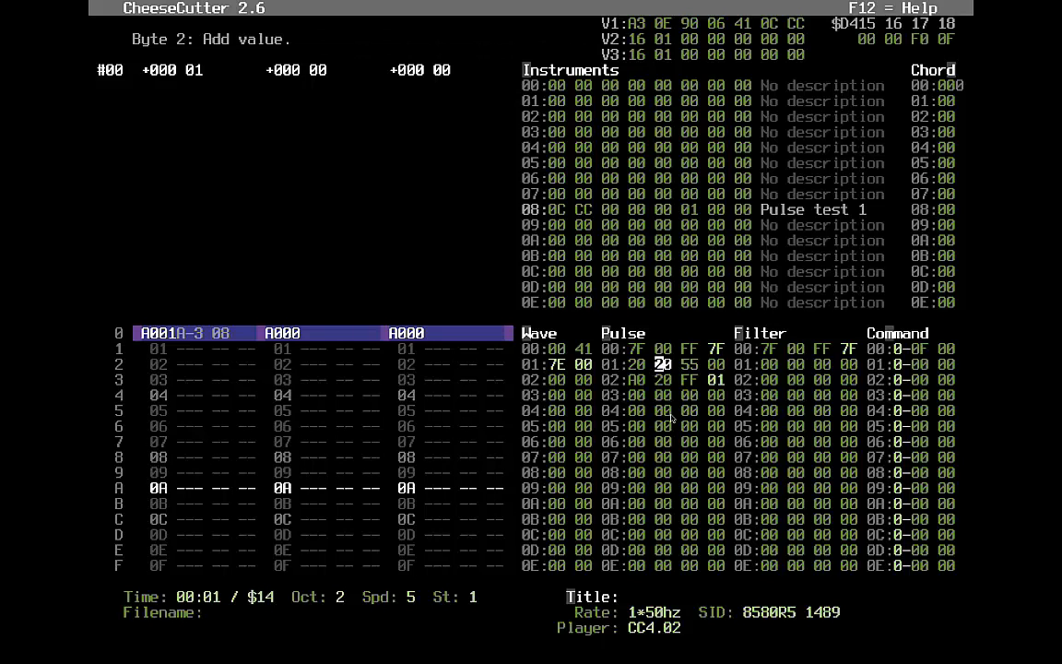
- Retype Pulse row 01's add value, then move into voice 1's track rows
key("Left")
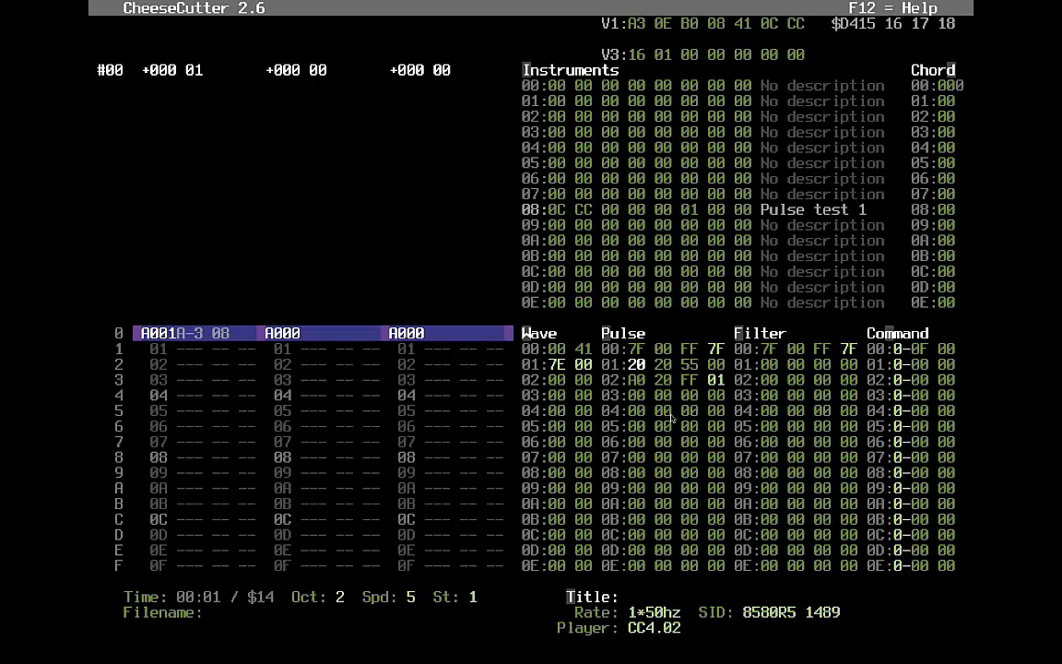
key("Right")
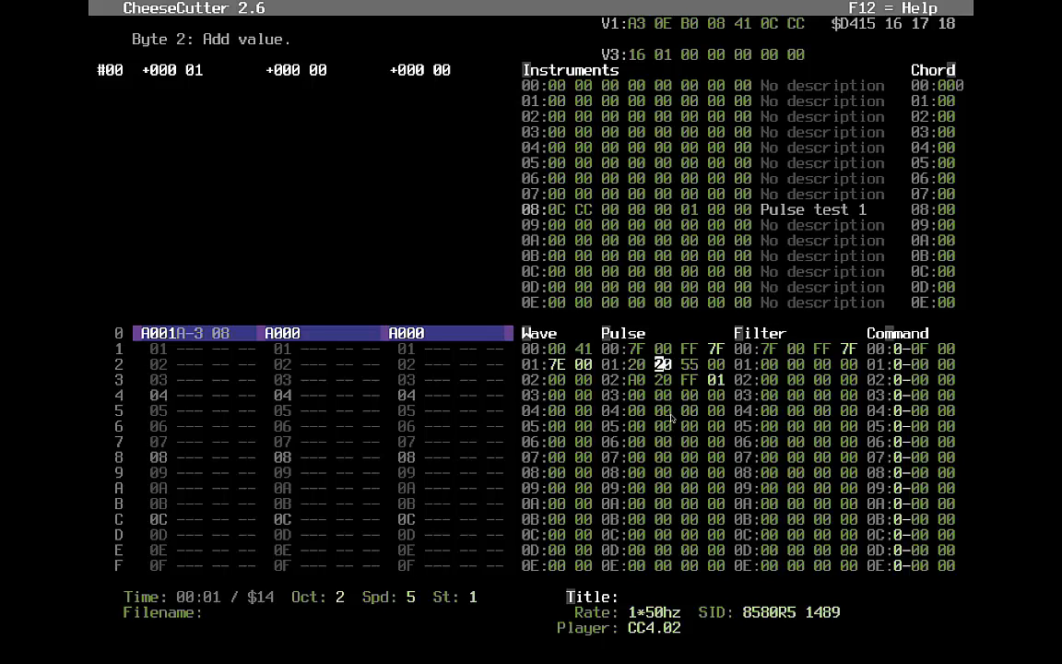
type("23")
key("alt+v")
key("Left")
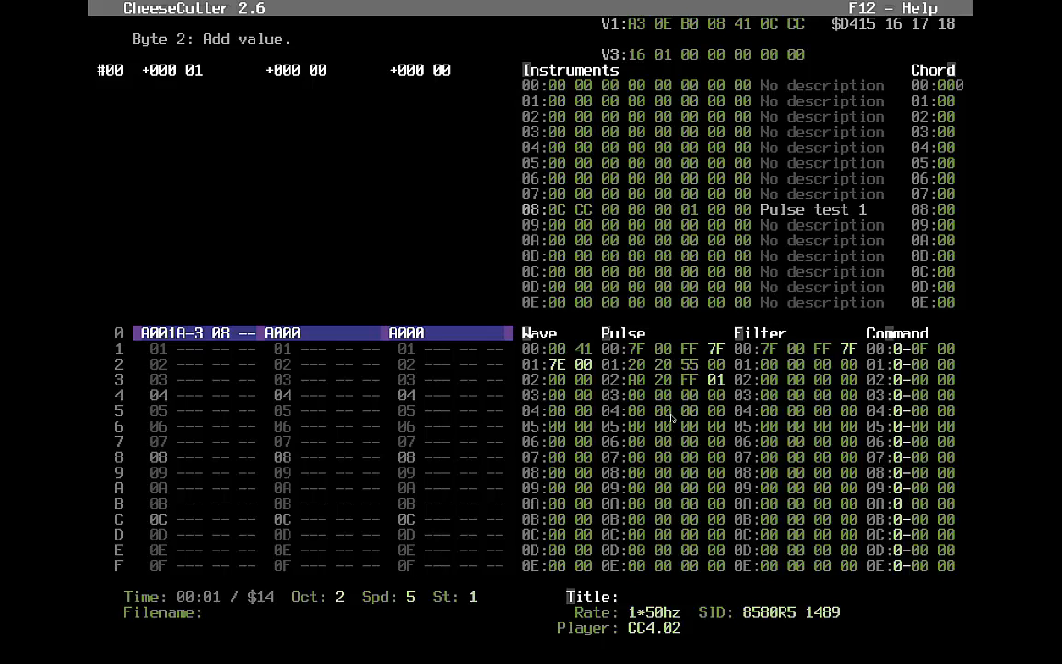
key("Down")
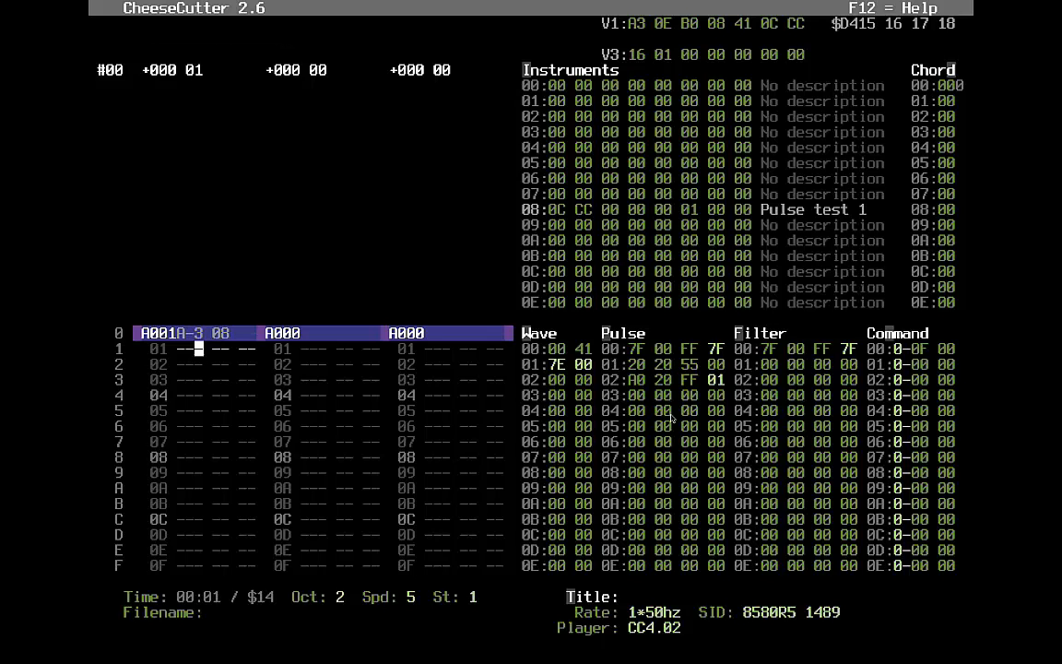
- Lower voice 1's first track note from A-3 to A-2 and play the song
key("Up")
type("2")
key("Up")
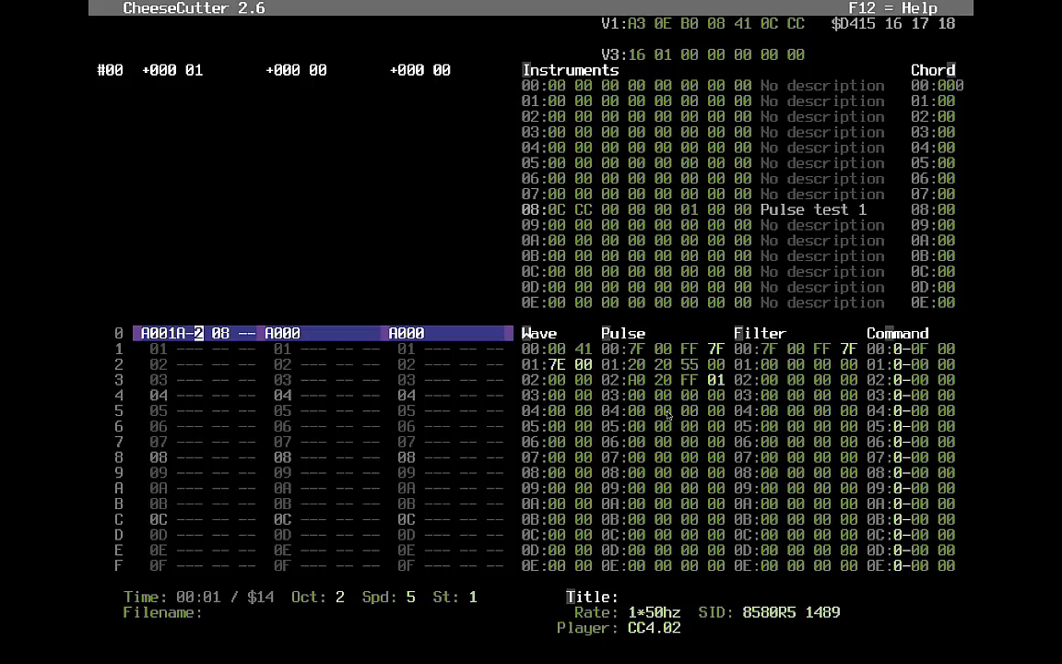
key("F1")
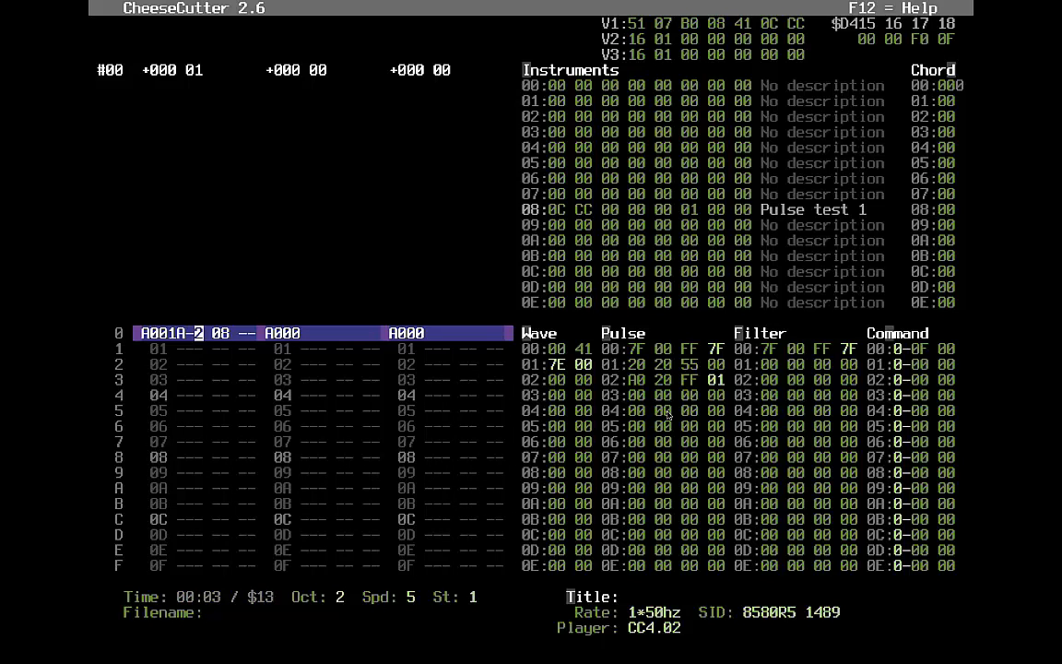
- Set instrument 08's sustain/release byte to C4 and replay to hear it
key("Tab")
key("Left")
key("Left")
key("Left")
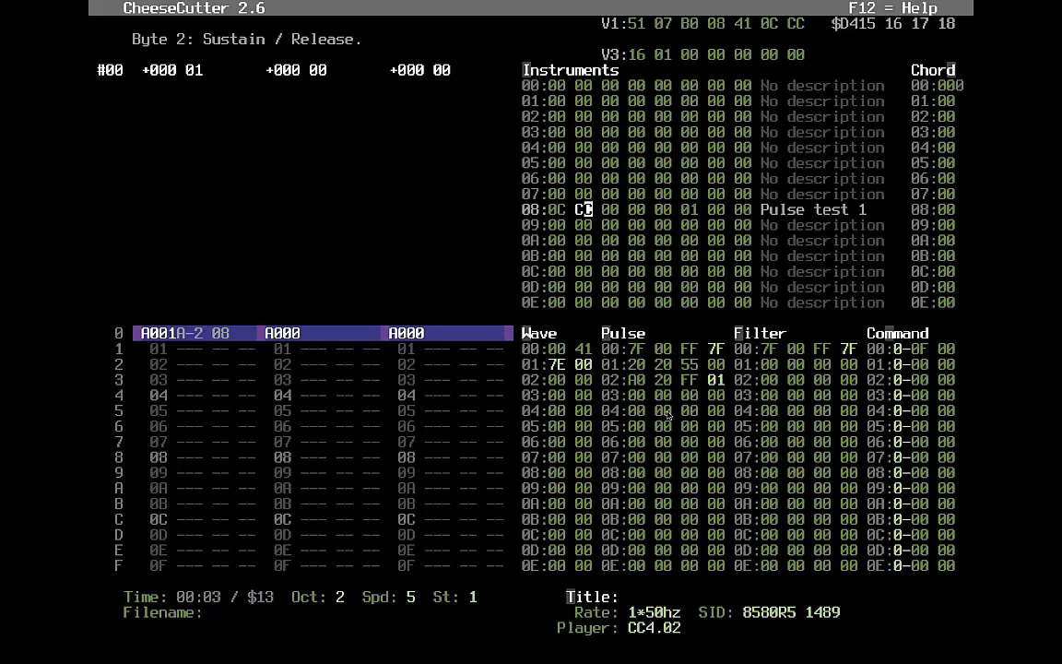
key("Right")
key("Right")
type("0")
key("Left")
key("Left")
type("c4")
key("F1")
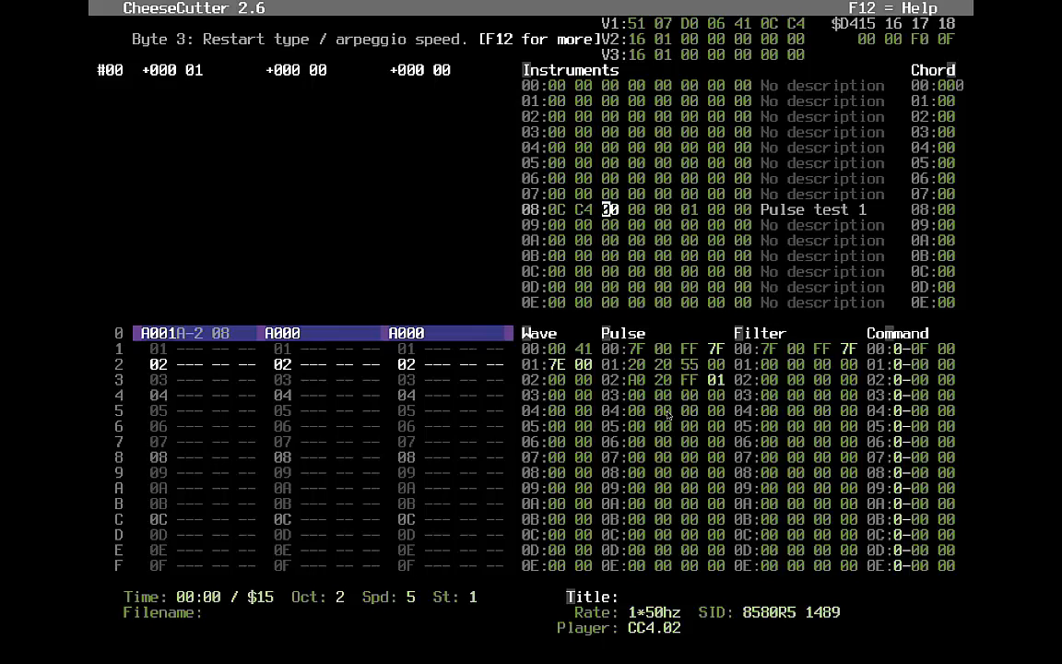
- Enter waveform 41 in Wave table row 02
key("Tab")
key("Down")
type("41")
key("Left")
key("Up")
key("Right")
key("Right")
- Put 40 in Wave row 08 and a 7E loop in row 09
key("Down")
key("Down")
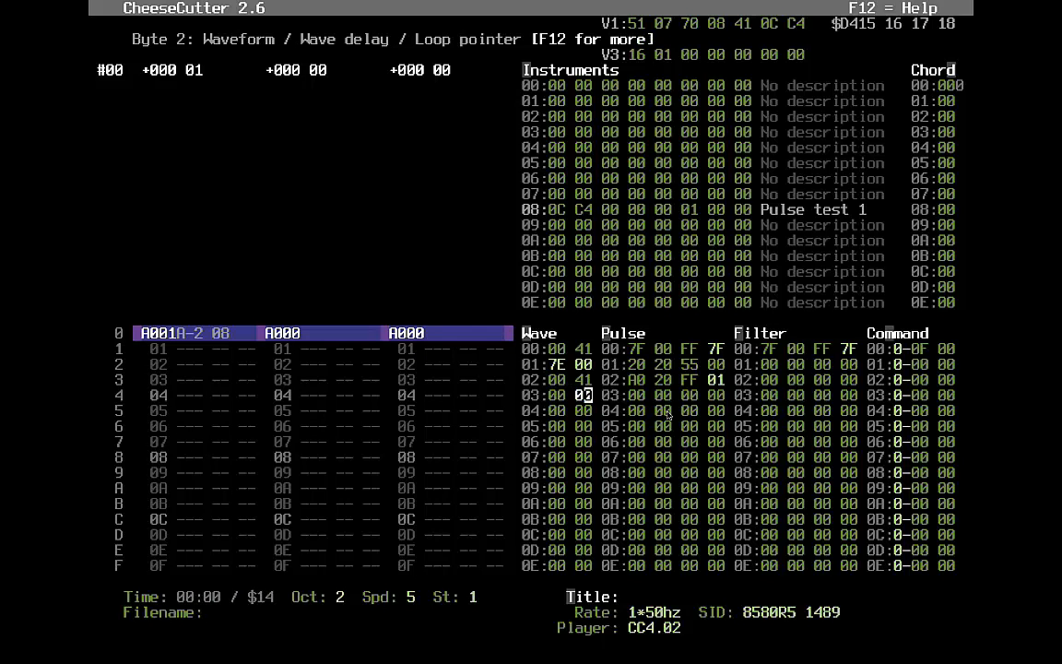
key("Down")
key("Down")
key("Down")
key("Down")
type("4")
key("Down")
key("Left")
type("7E")
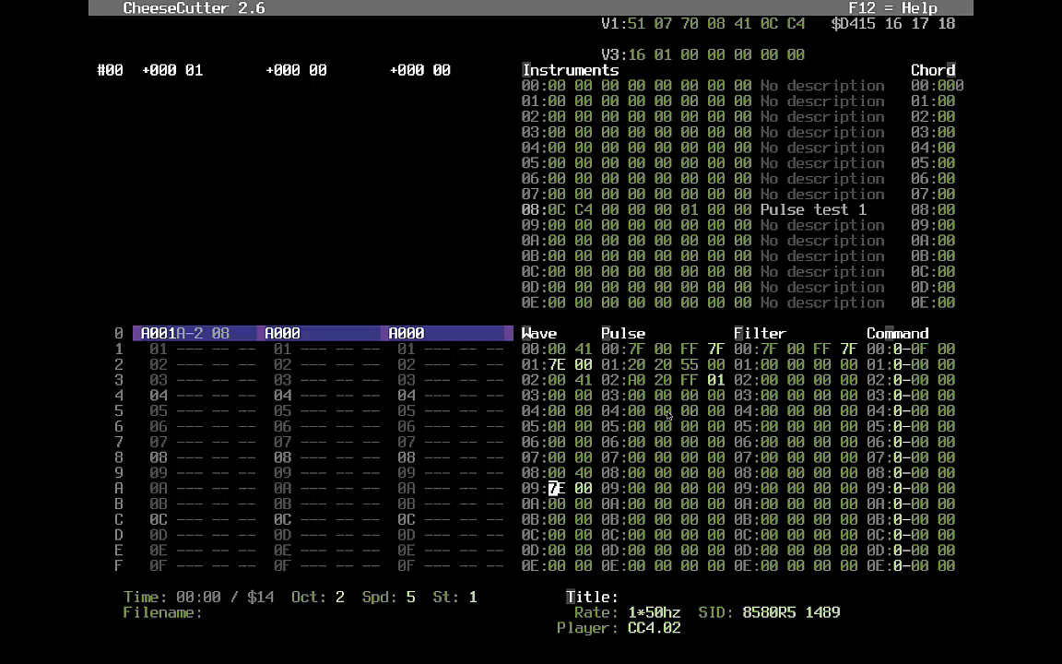
key("Up")
key("alt+i")
key("Left")
- Audition instrument 08, then set its wave table pointer to 02 and replay
key("Right")
key("Left")
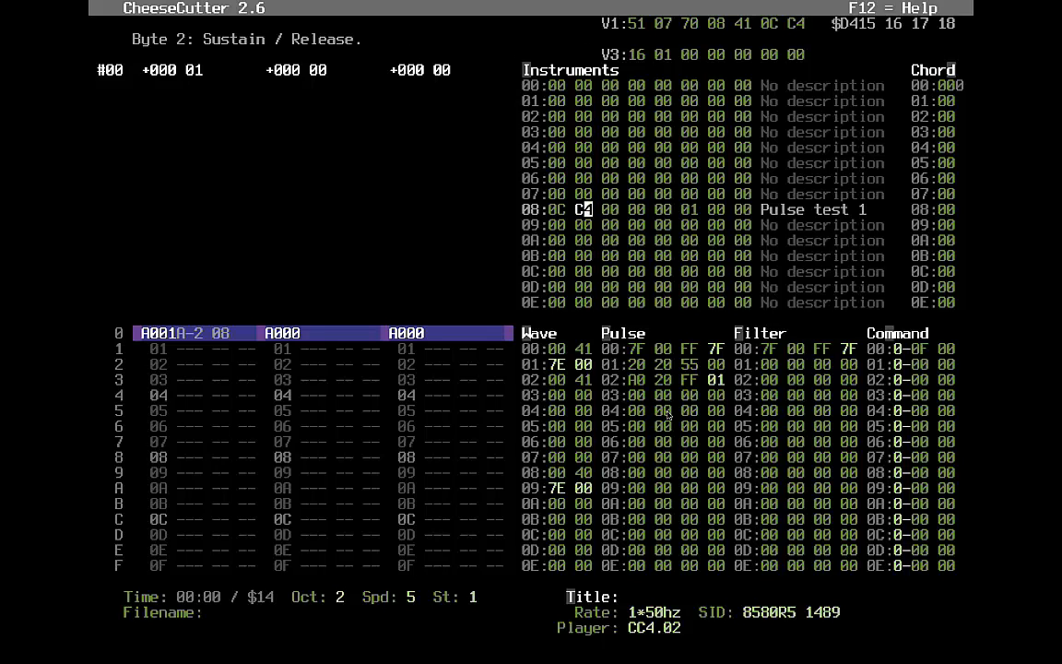
key("F1")
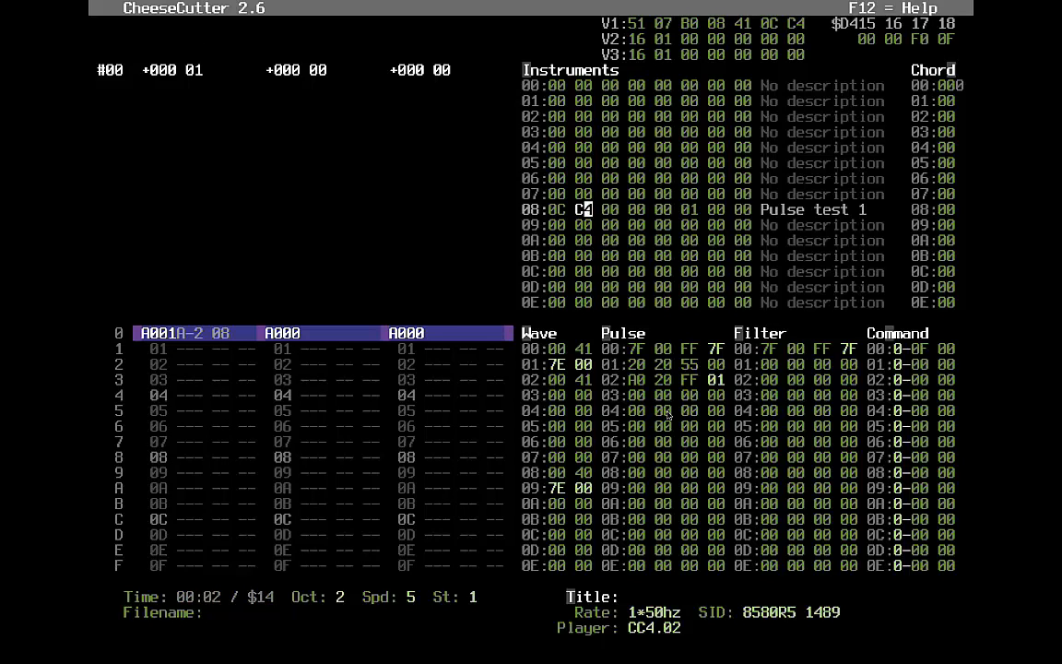
key("Right")
key("Right")
key("Right")
key("Right")
key("Right")
key("Right")
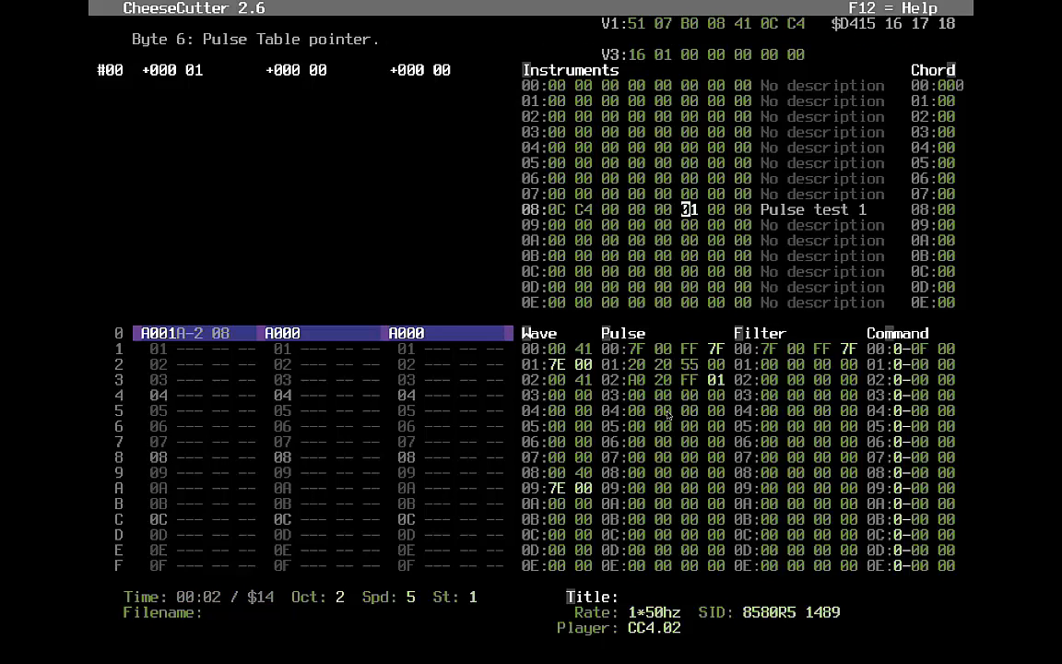
type("02")
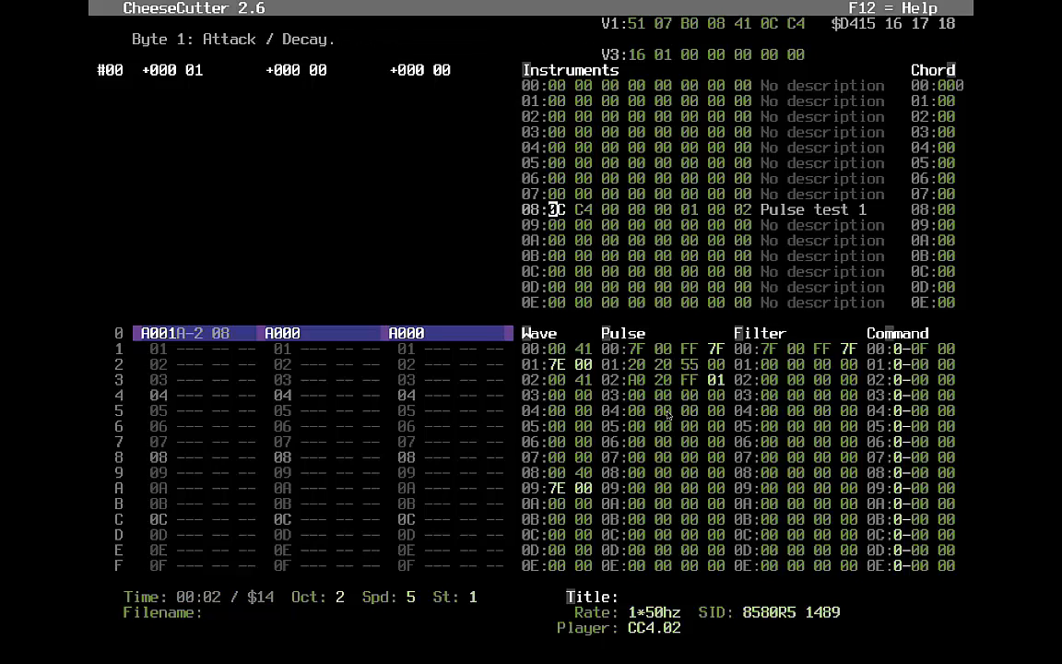
key("F1")
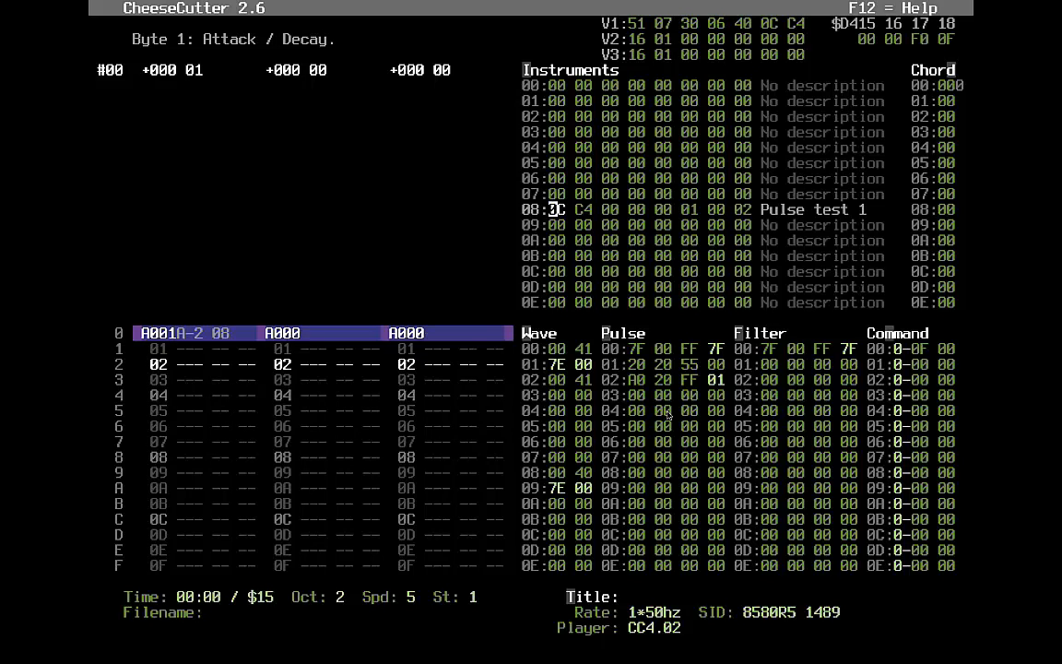
- Set instrument 08's sustain/release to C1, byte 3 to 80 and byte 4 to 09
key("Right")
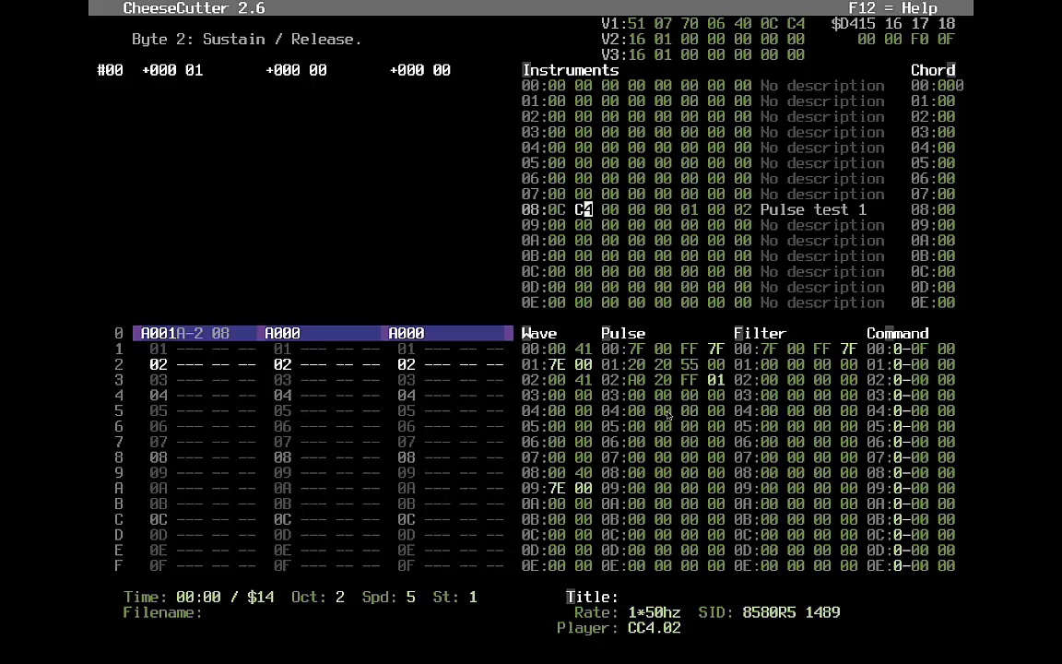
type("c0")
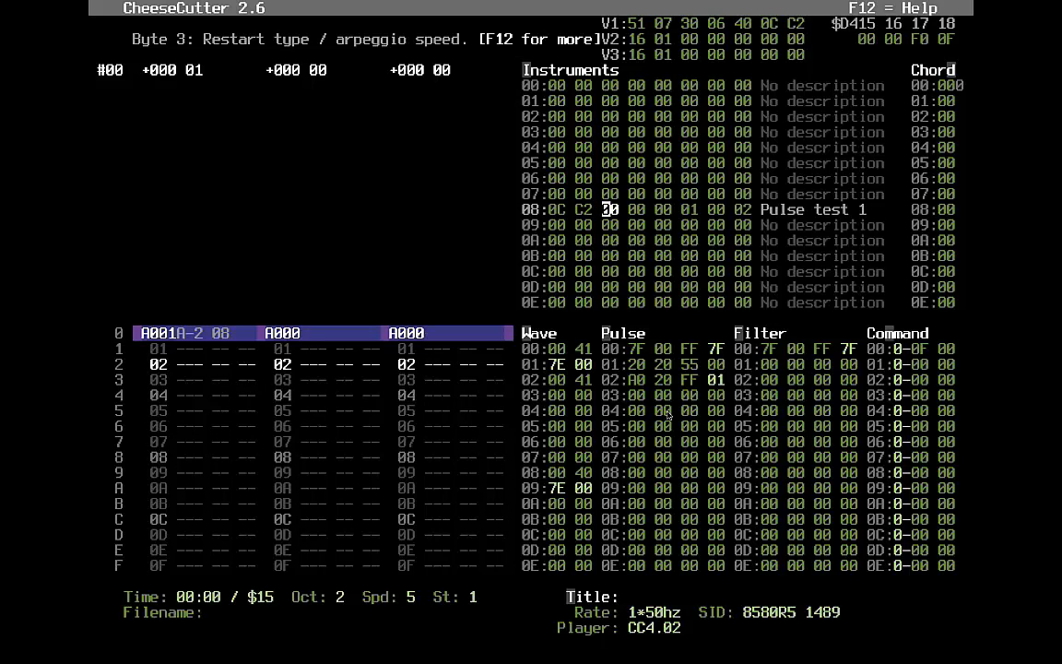
key("Left")
type("1")
key("Left")
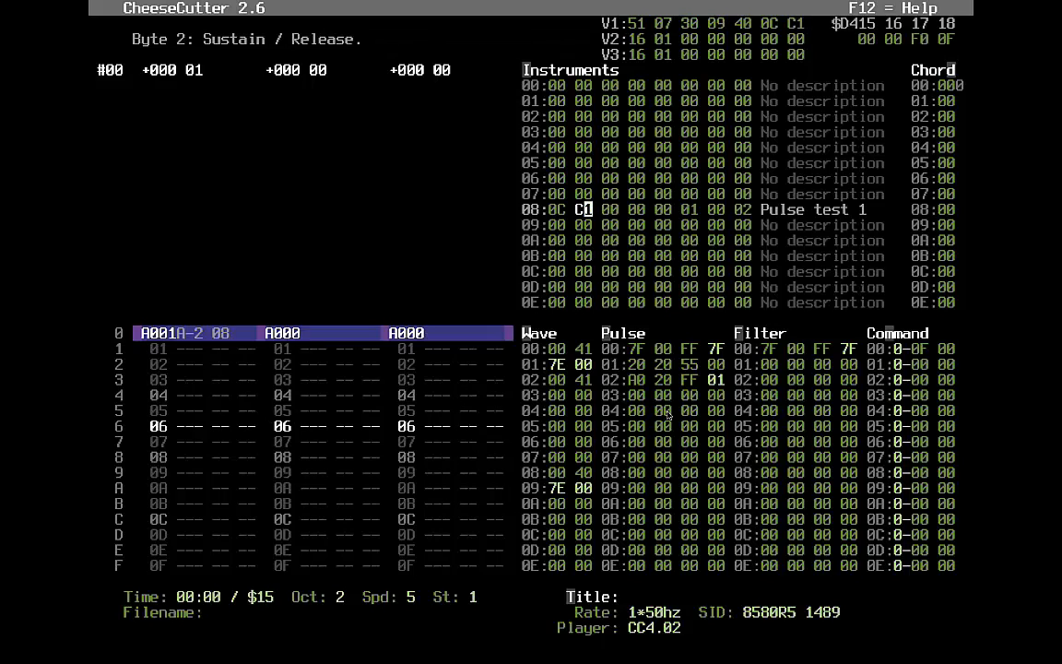
key("Right")
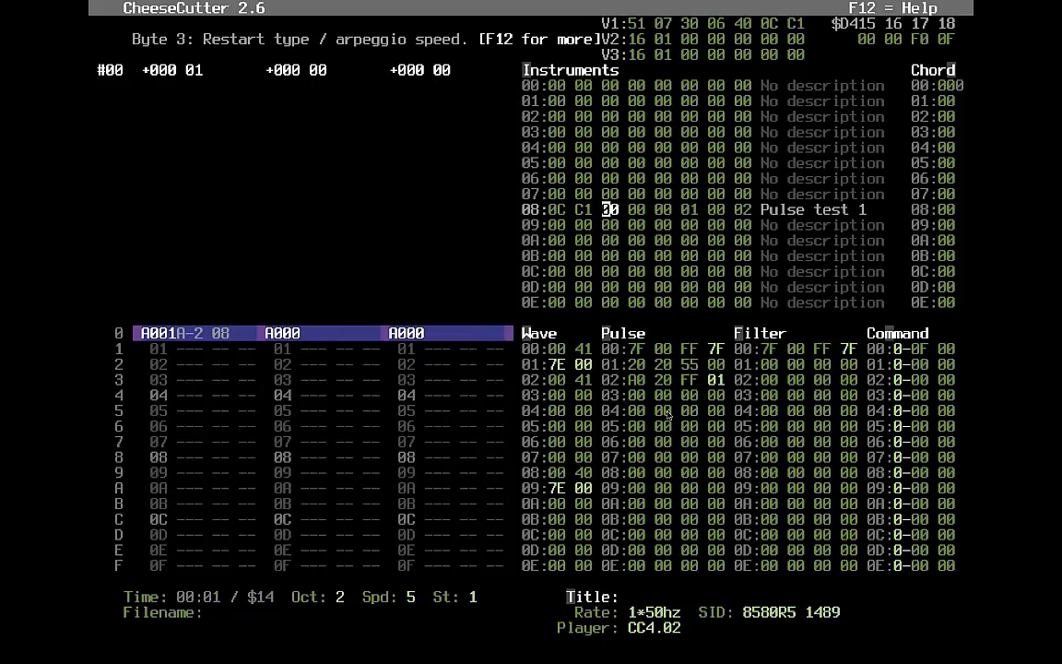
type("8")
key("Right")
key("Right")
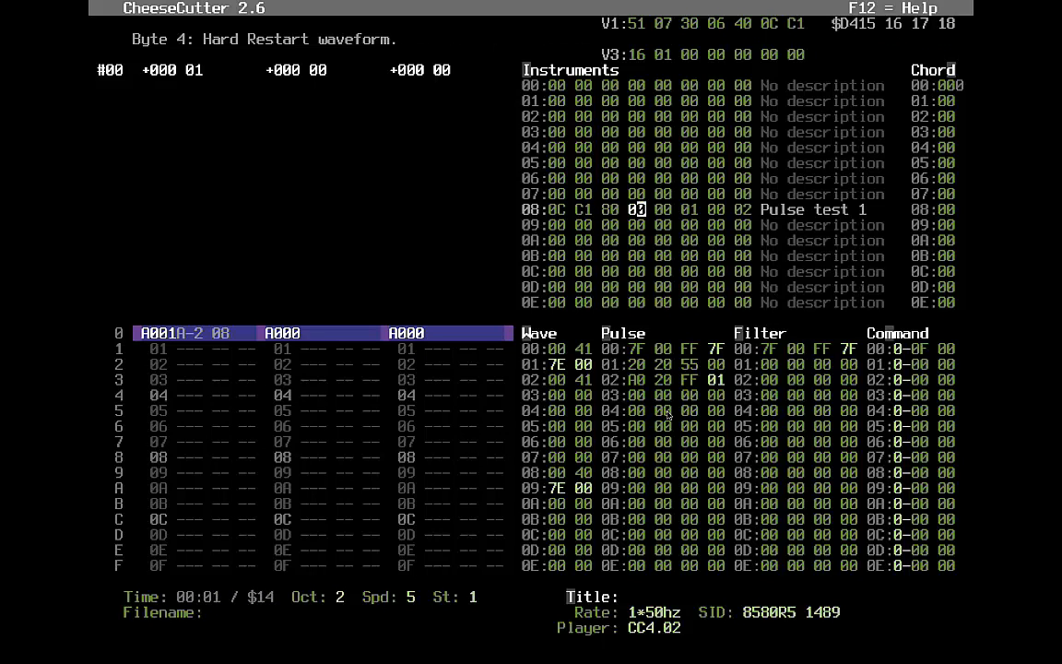
type("9")
key("Left")
key("Left")
key("Left")
key("Right")
key("Right")
key("Right")
key("Right")
key("Right")
key("Right")
key("Right")
type("8")
key("Left")
key("Right")
key("Left")
key("Right")
key("Left")
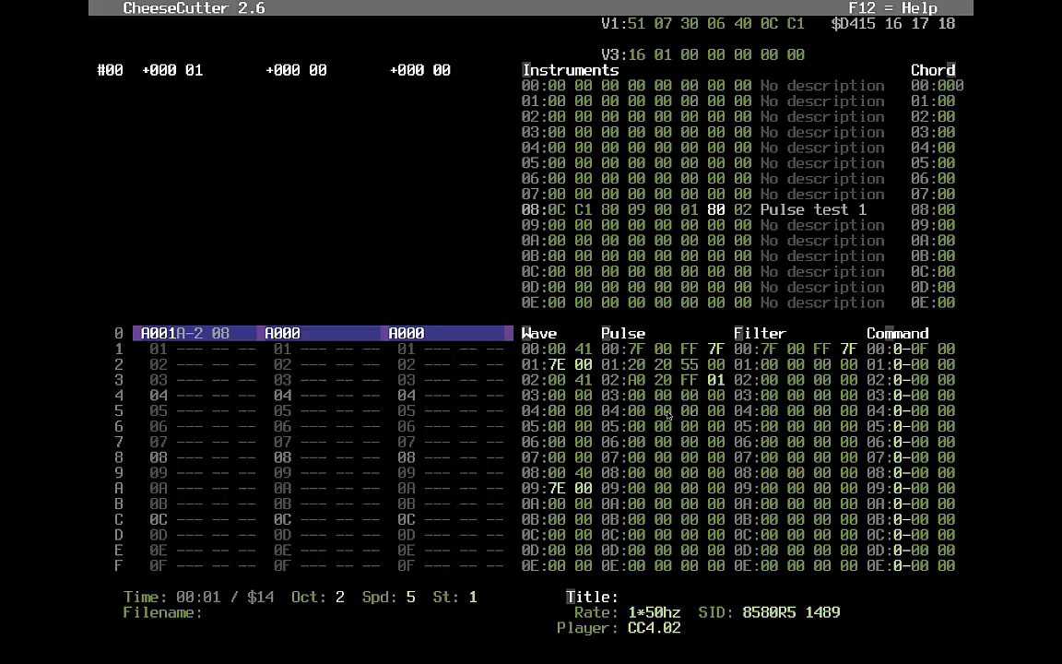
key("Right")
key("Left")
key("Left")
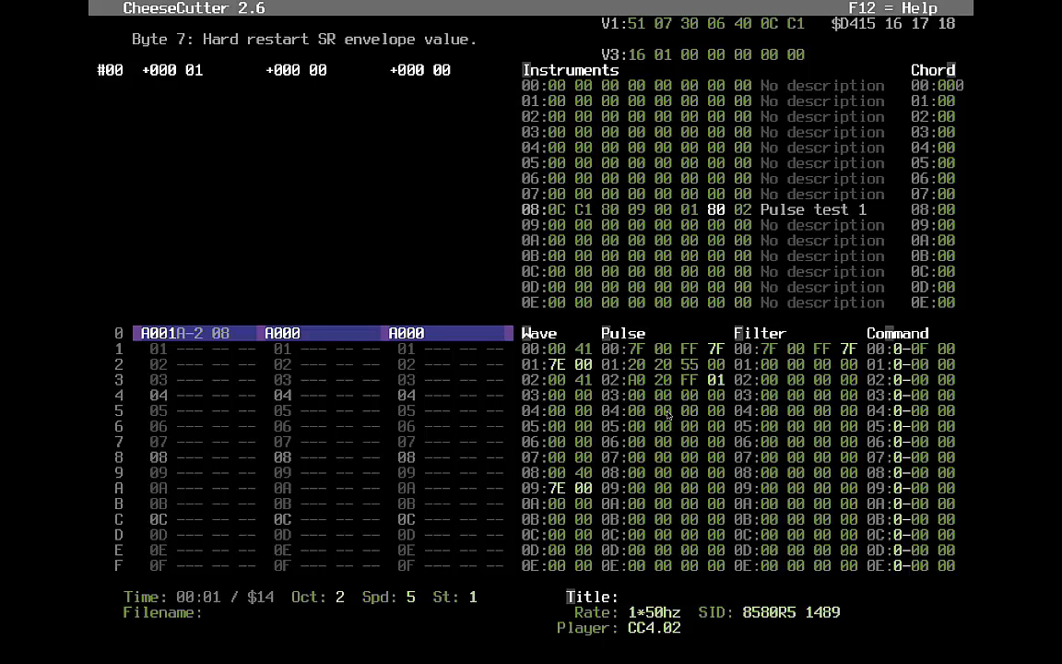
key("Left")
key("Left")
key("Left")
key("Left")
key("Left")
key("F1")
key("F4")
- Enter note A-3 with instrument 08 on row 02 of voice 1's track
key("alt+v")
key("Tab")
key("shift+Tab")
key("Down")
key("Down")
key("Left")
key("y")
key("Up")
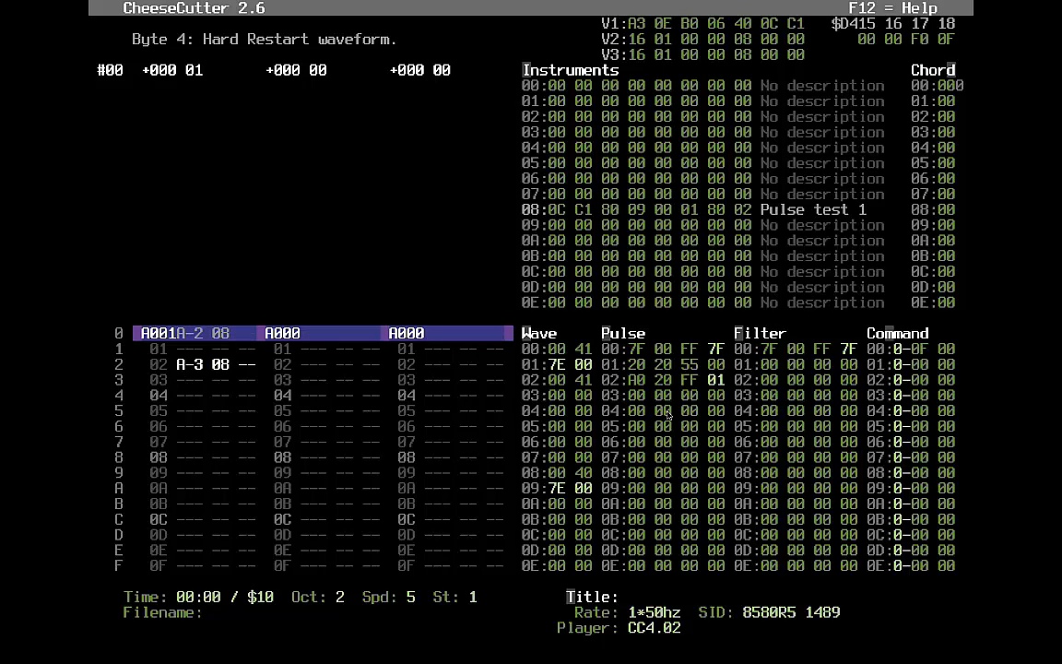
- At octave 1, enter A-2 08 notes on every even track row from 02 onward
key("KP_Divide")
key("y")
key("Down")
key("y")
key("Down")
key("y")
key("Down")
key("y")
key("Down")
key("y")
key("Down")
key("y")
key("Down")
key("y")
key("Down")
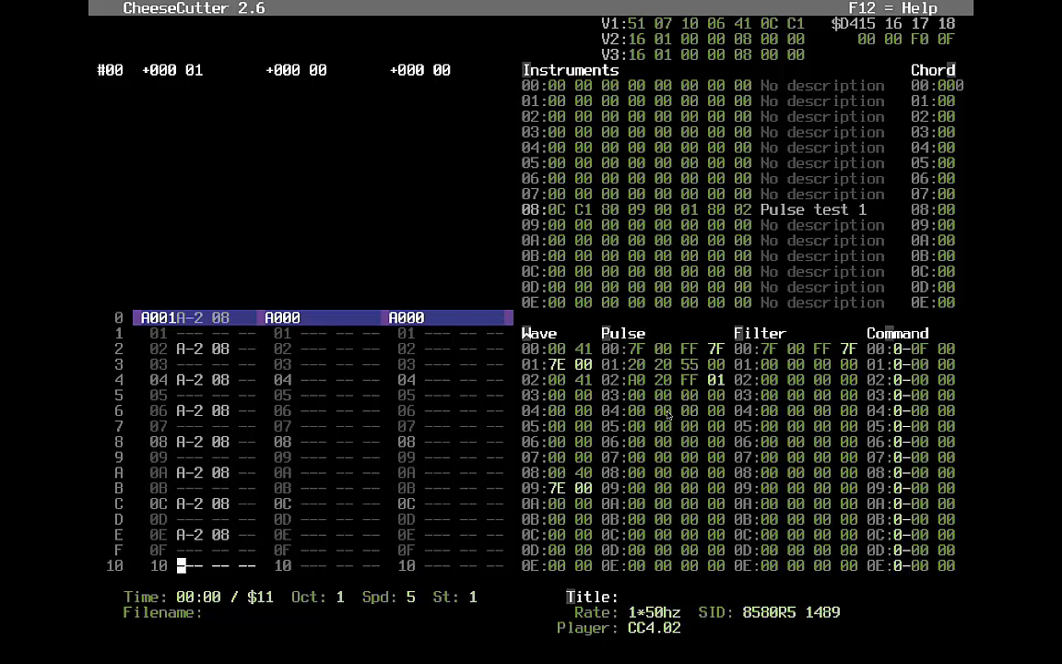
key("y")
key("Down")
key("y")
key("Down")
key("y")
key("Down")
key("y")
key("Down")
key("y")
key("Down")
key("y")
key("Down")
key("y")
key("Down")
key("y")
key("Down")
key("y")
key("Down")
key("y")
key("Up")
key("Up")
key("Up")
key("Up")
key("Up")
key("Down")
key("Down")
key("Down")
key("Down")
key("Up")
key("Up")
key("Up")
key("Down")
- Delete the extra notes past row 1E, test playback, and insert an empty row 20
key("Delete")
key("Delete")
key("Delete")
key("Delete")
key("Delete")
key("Delete")
key("Delete")
key("F1")
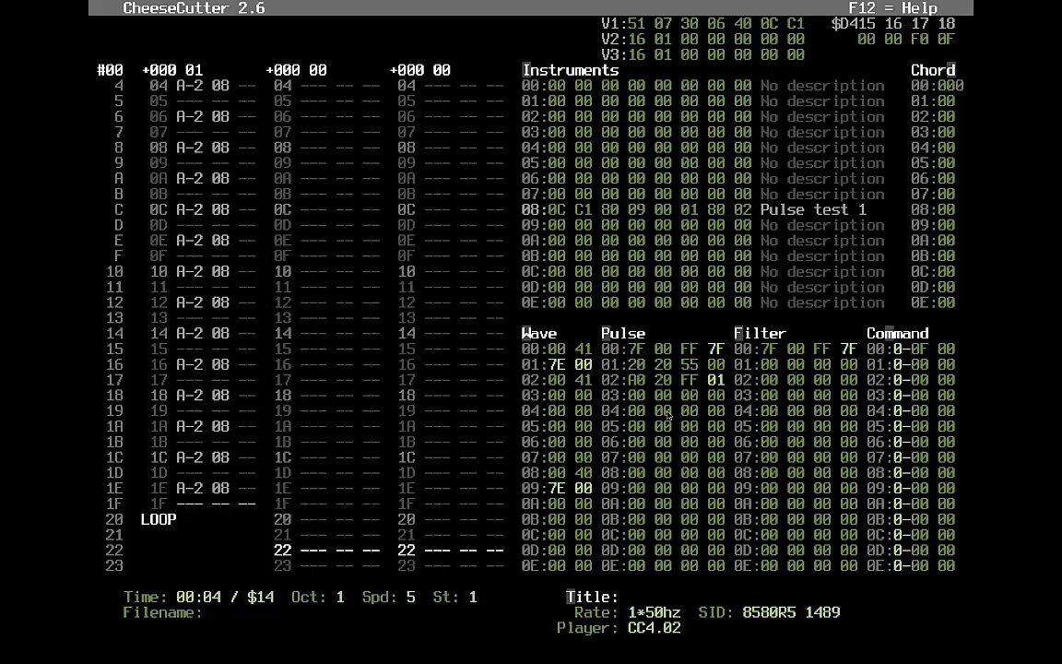
key("F4")
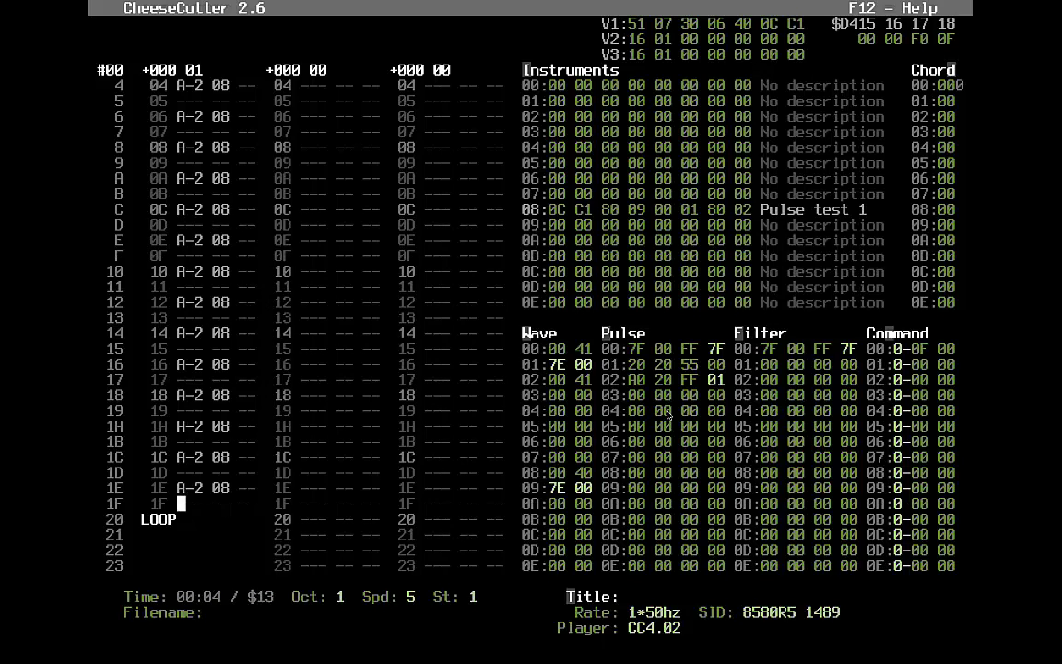
key("Insert")
key("Down")
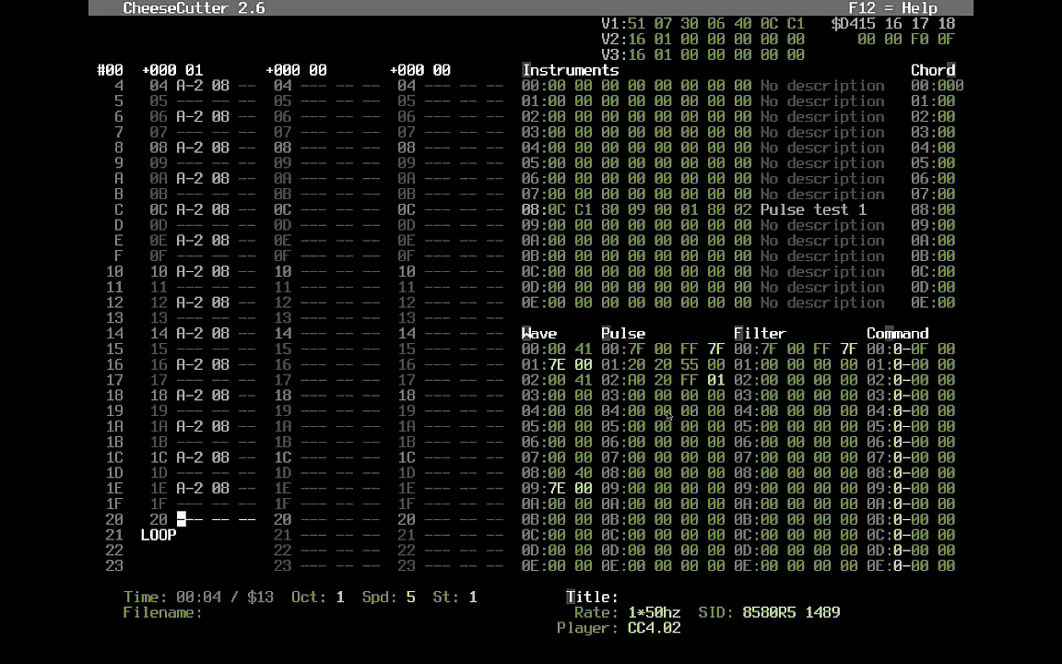
key("alt+i")
key("alt+v")
- Insert sequence 01 at row 20 so the A-2 notes repeat to row 3E, then play
key("alt+a")
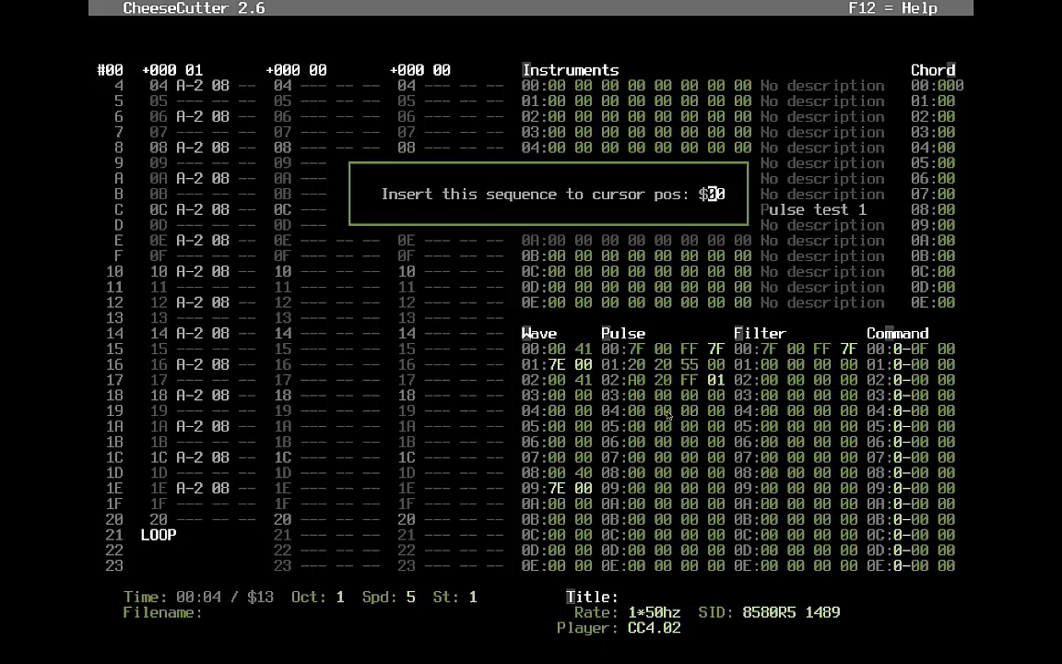
type("1")
key("Return")
key("Down")
key("Down")
key("Down")
key("Down")
key("Down")
key("Down")
key("Down")
key("Down")
key("Down")
key("Down")
key("Down")
key("Down")
key("Down")
key("Down")
key("Down")
key("Down")
key("Down")
key("Down")
key("Down")
key("Down")
key("Down")
key("Down")
key("Down")
key("Down")
key("Down")
key("Down")
key("F1")
key("Up")
key("Up")
key("Up")
key("Up")
key("Up")
key("Up")
key("Up")
key("Up")
key("Up")
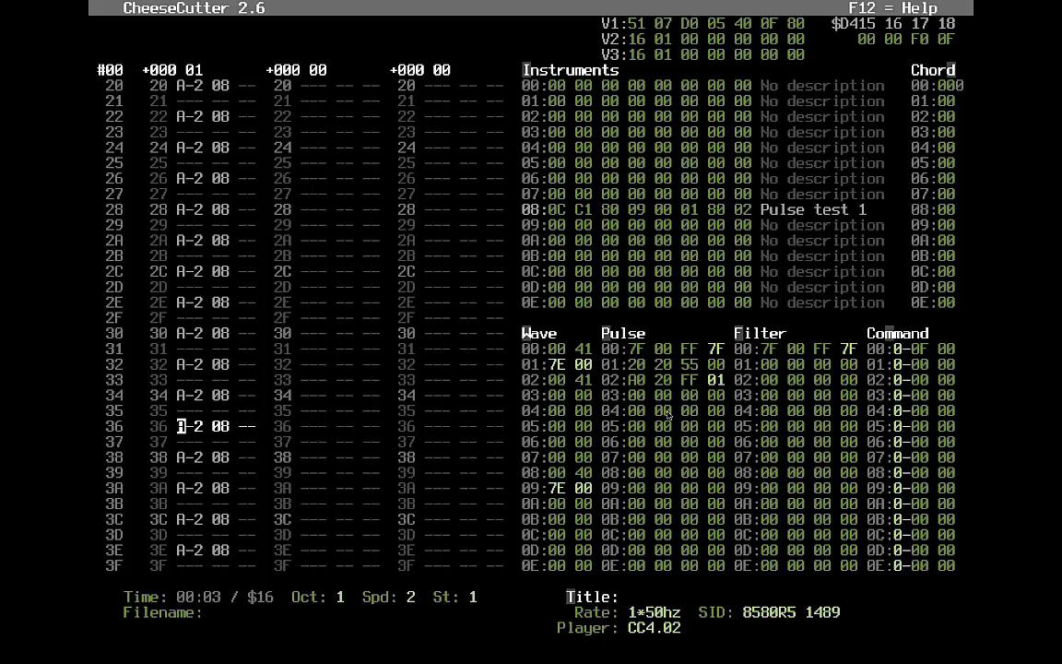
- Play the song from the top of the first track to audition it
key("Up")
key("Up")
key("Up")
key("Up")
key("Up")
key("Up")
key("Up")
key("Up")
key("Up")
key("Up")
key("Up")
key("Up")
key("Up")
key("Up")
key("Up")
key("Up")
key("Up")
key("Up")
key("Up")
key("Up")
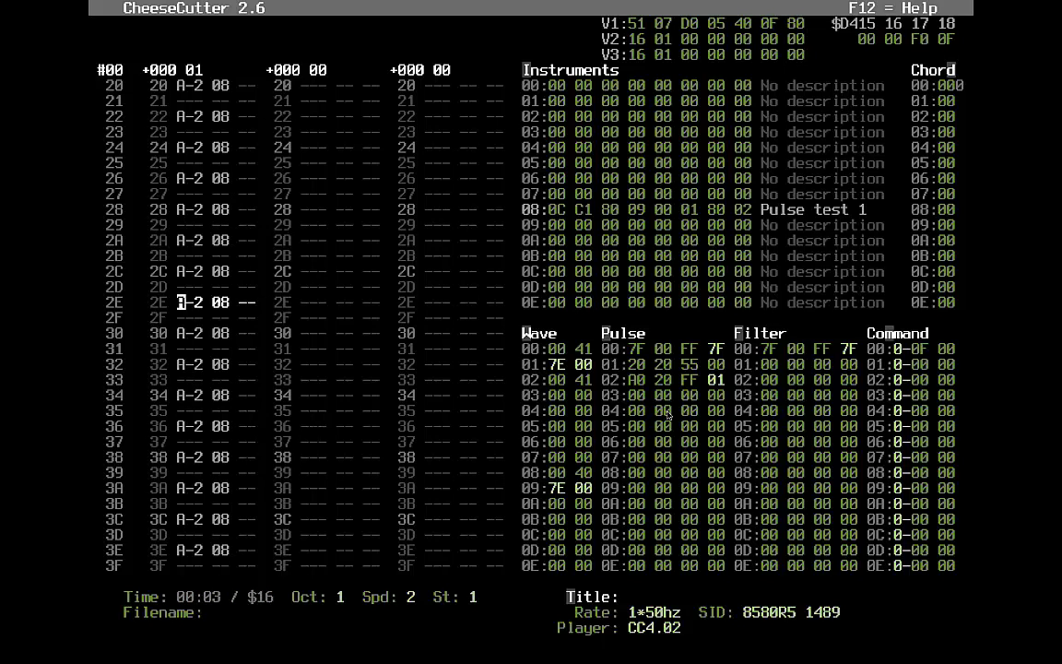
key("Up")
key("Up")
key("Up")
key("Up")
key("Up")
key("Up")
key("Up")
key("Up")
key("Up")
key("Up")
key("Up")
key("Up")
key("Up")
key("Up")
key("Up")
key("Up")
key("Up")
key("Up")
key("Up")
key("Up")
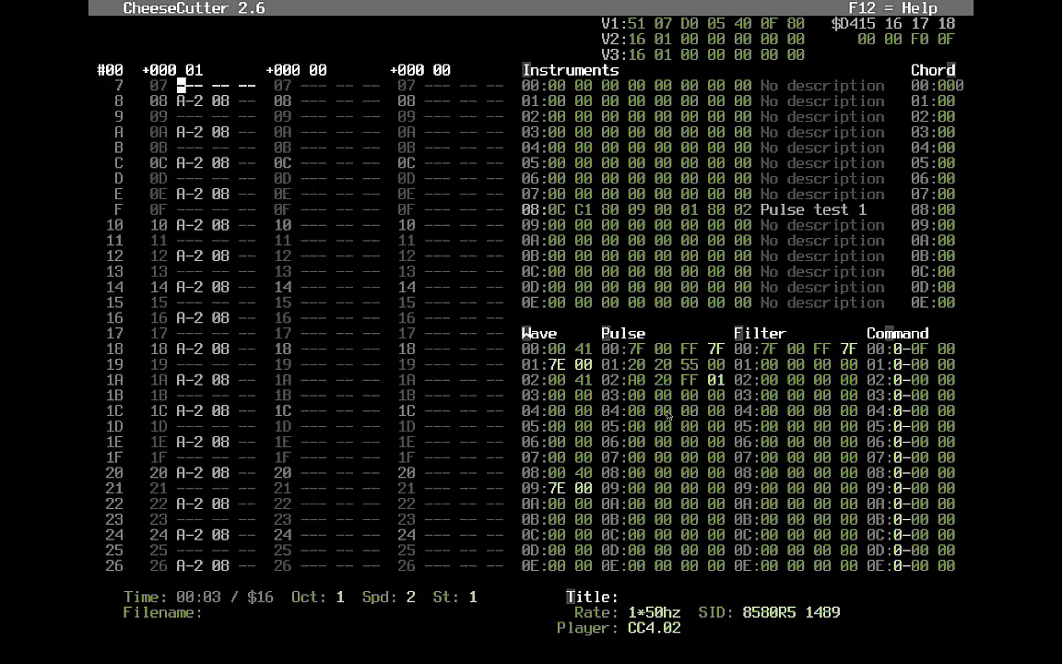
key("Right")
key("Right")
key("Right")
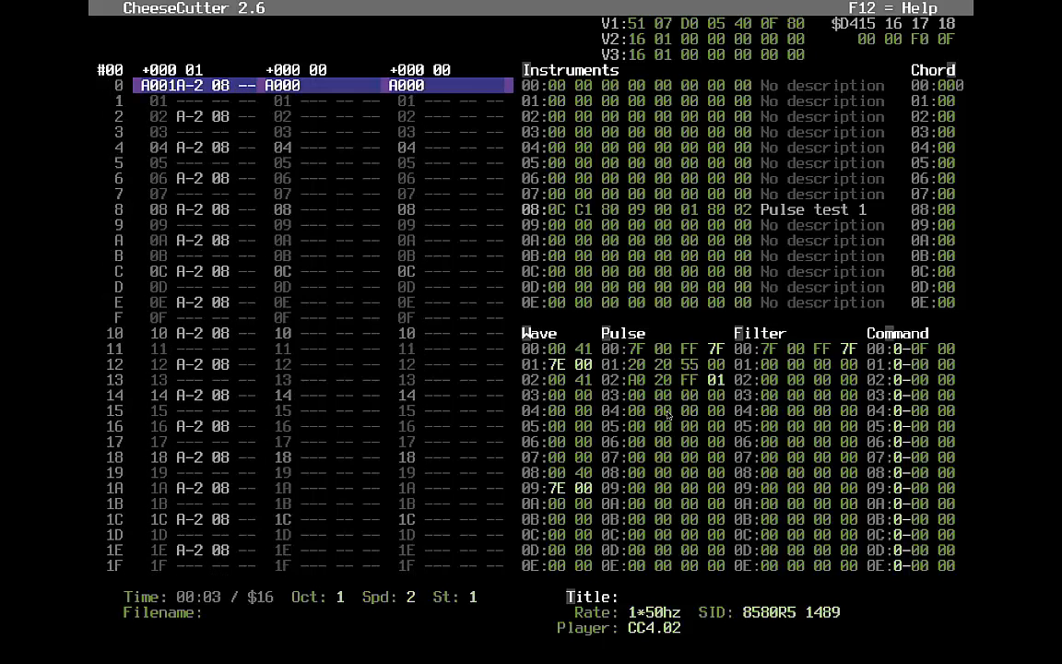
key("Down")
key("Left")
key("F1")
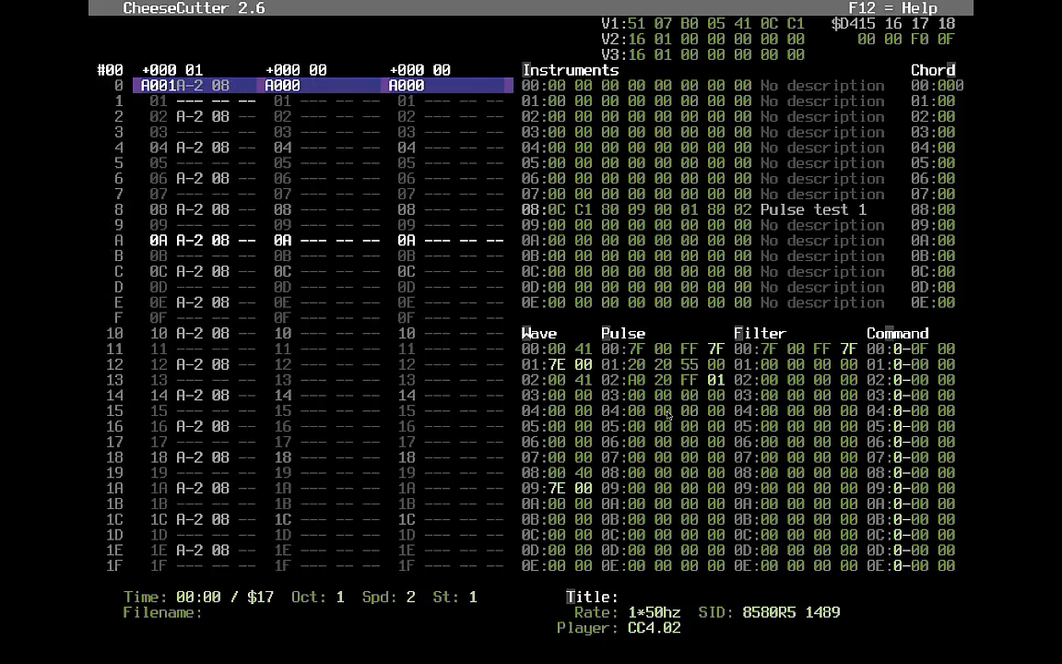
key("F4")
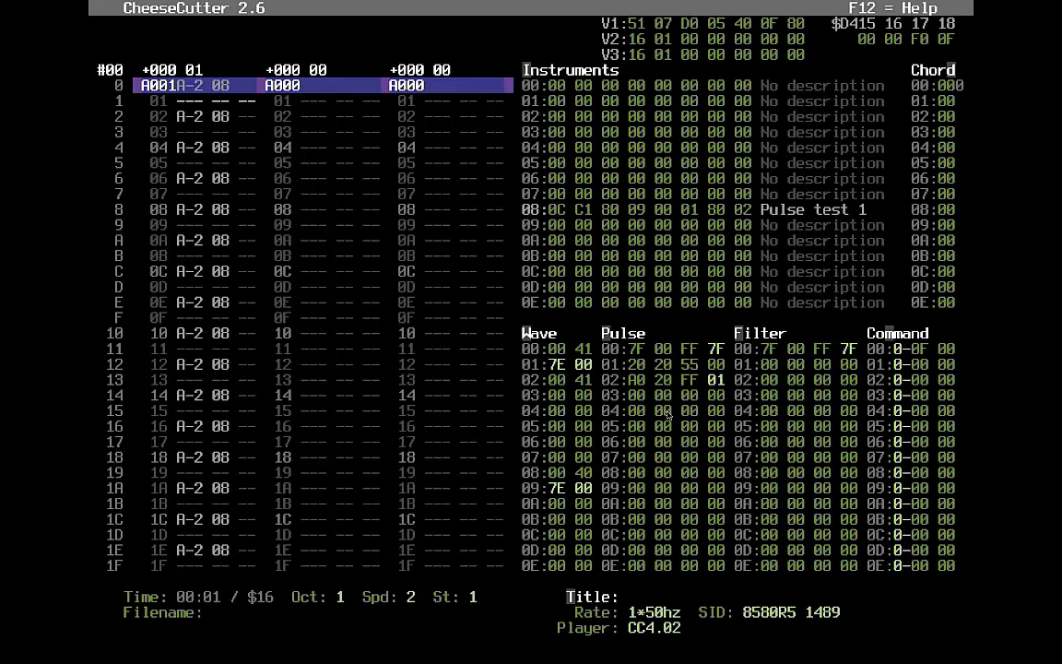
key("F1")
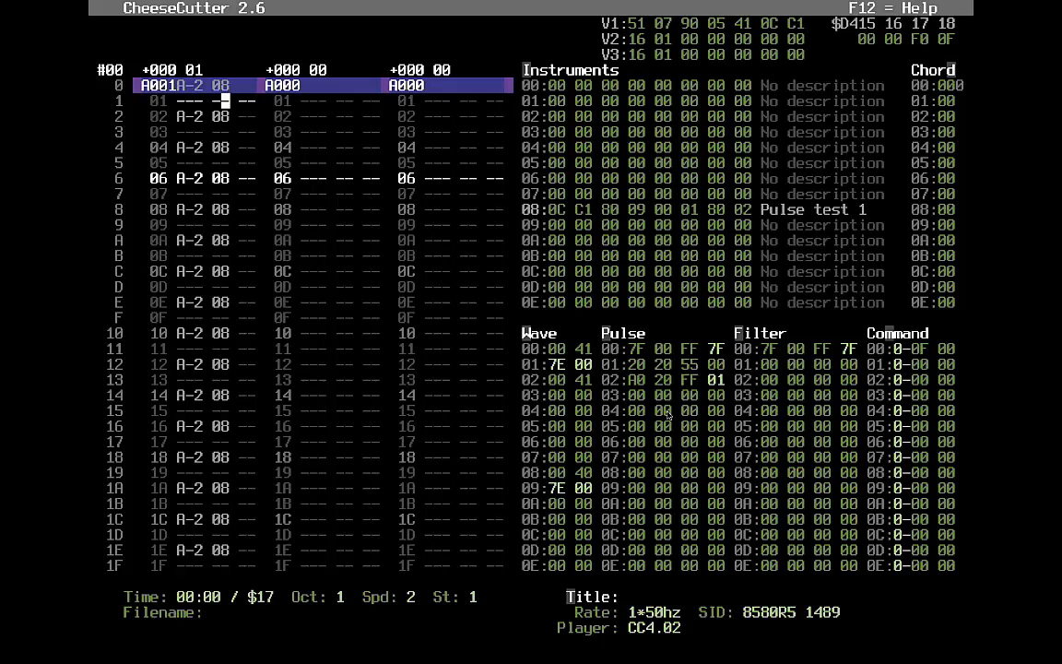
- Try instrument 08's byte 3 at 40, then return it to 80
key("alt+i")
key("Left")
key("Left")
type("4")
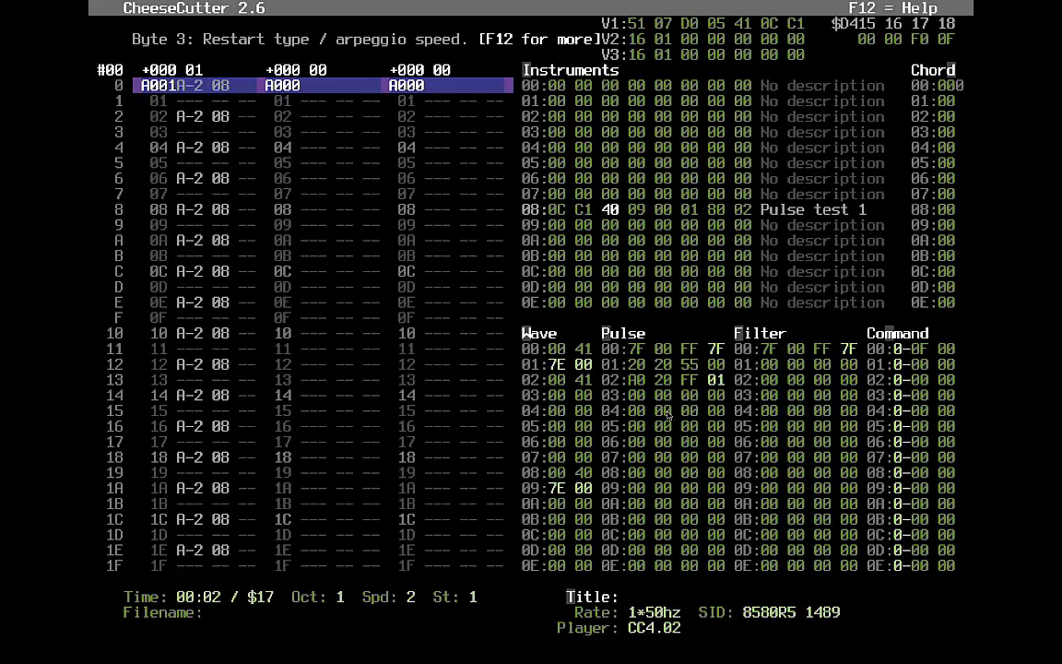
key("Left")
type("80")
- Step instrument 08's sustain/release through C2–C6 values during playback, settling on C2
key("Left")
key("Left")
key("Left")
type("2")
key("Left")
type("3")
key("Left")
type("4")
key("Left")
type("5")
key("Left")
type("6")
key("Left")
type("3")
key("Left")
type("4")
key("Left")
type("2")
- Check instrument 08's remaining bytes up to the hard restart SR byte and stop playback
key("Right")
key("Right")
key("Right")
key("Right")
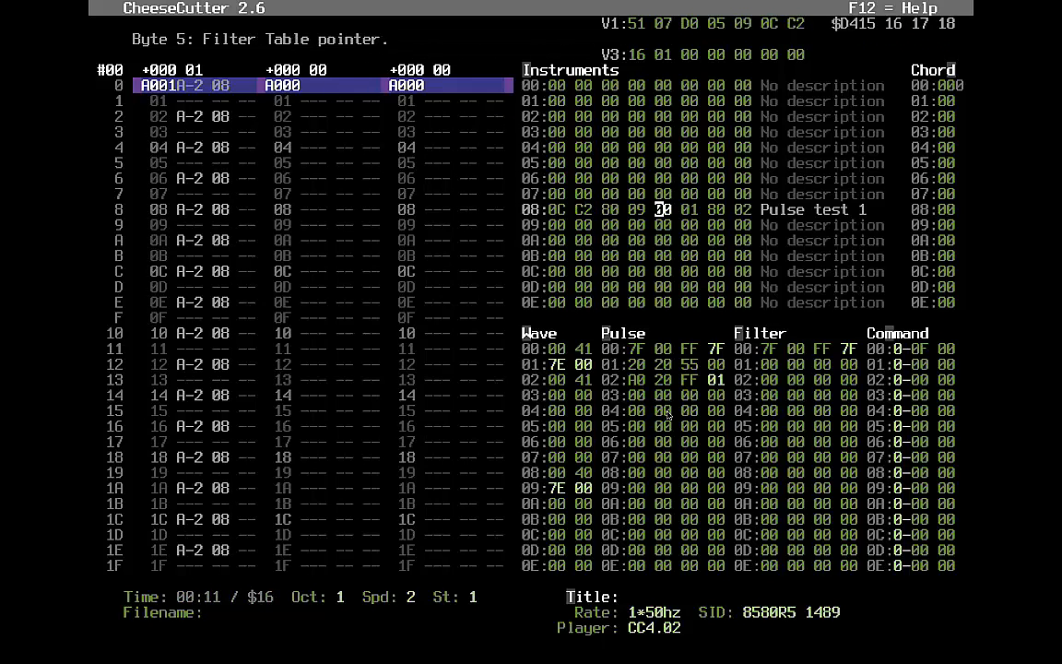
key("Right")
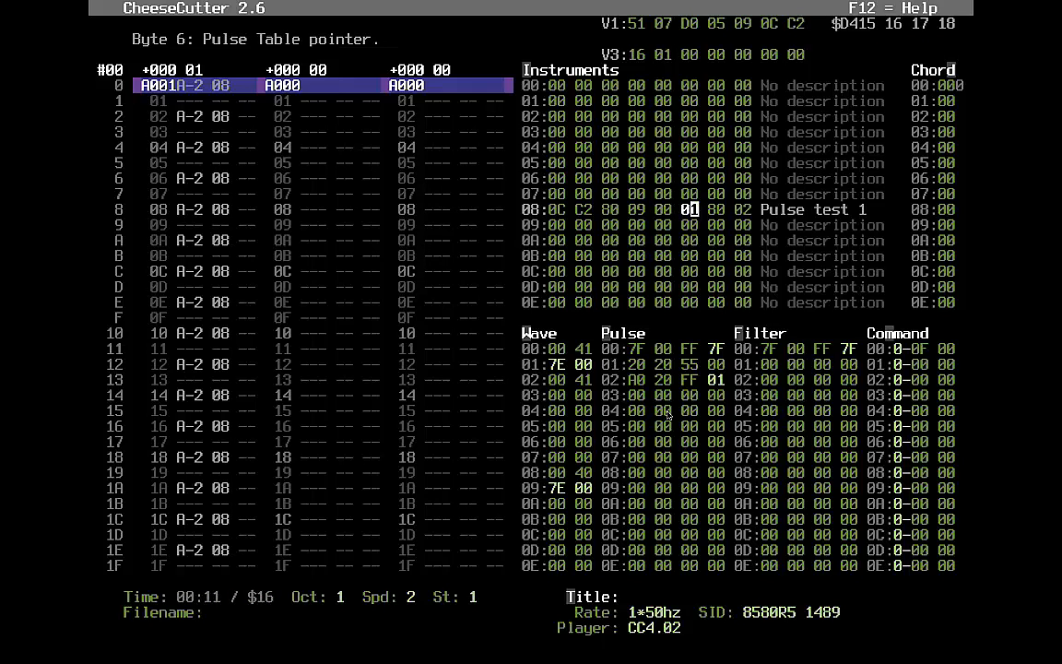
key("Right")
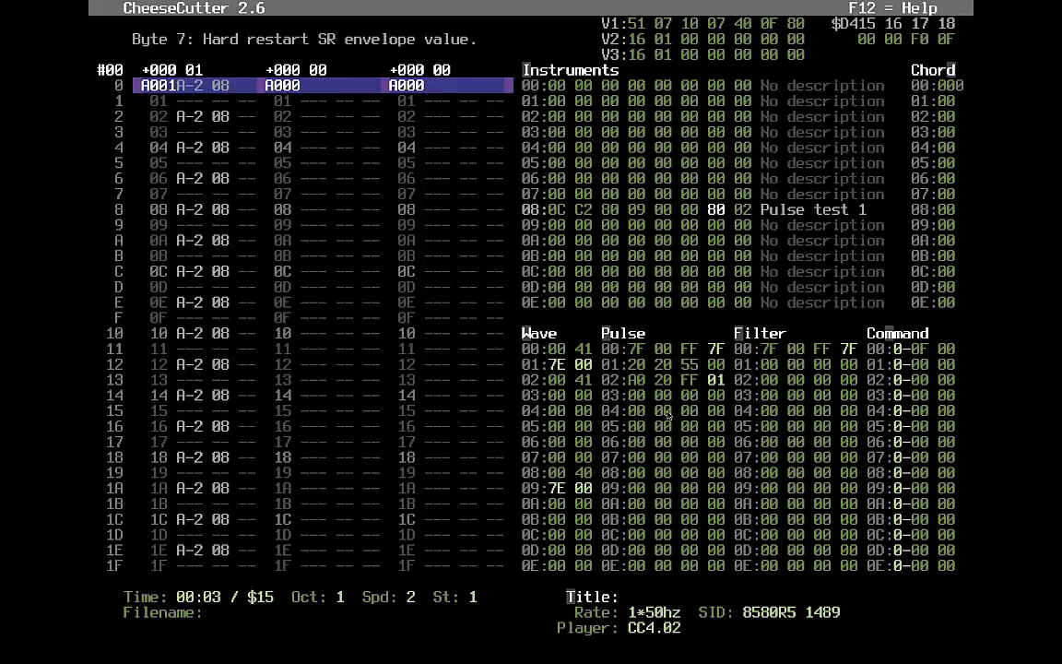
key("F4")
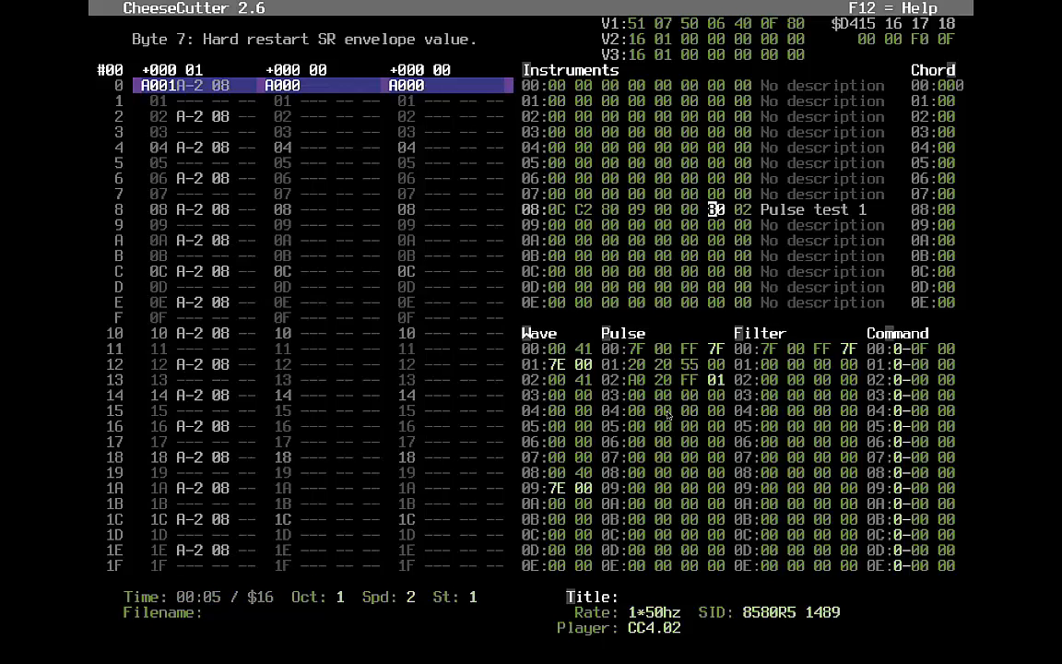
key("Left")
key("Left")
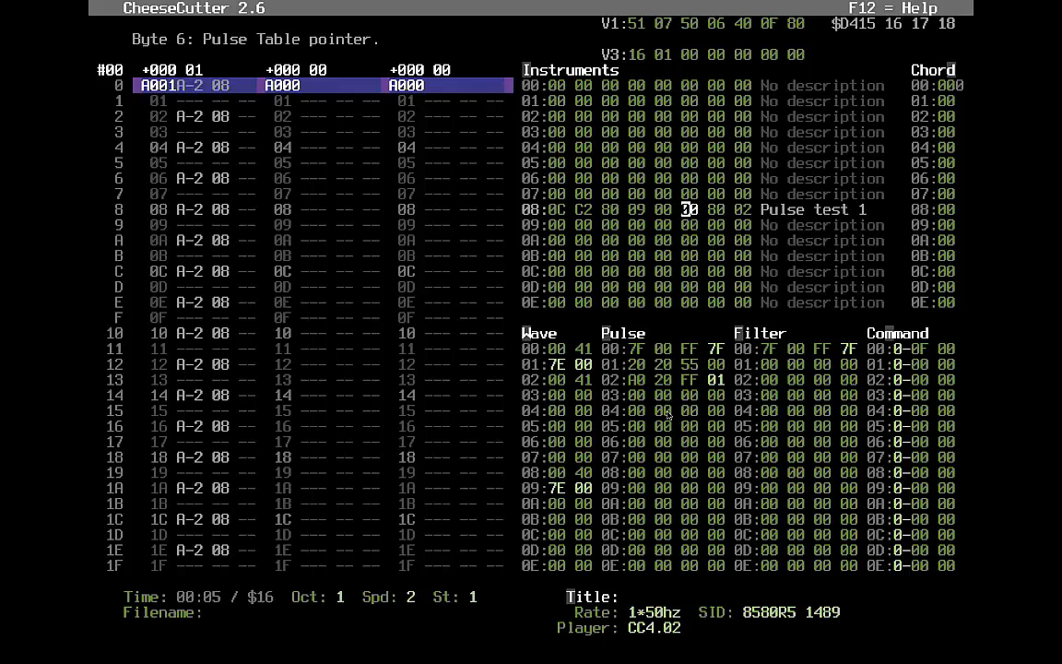
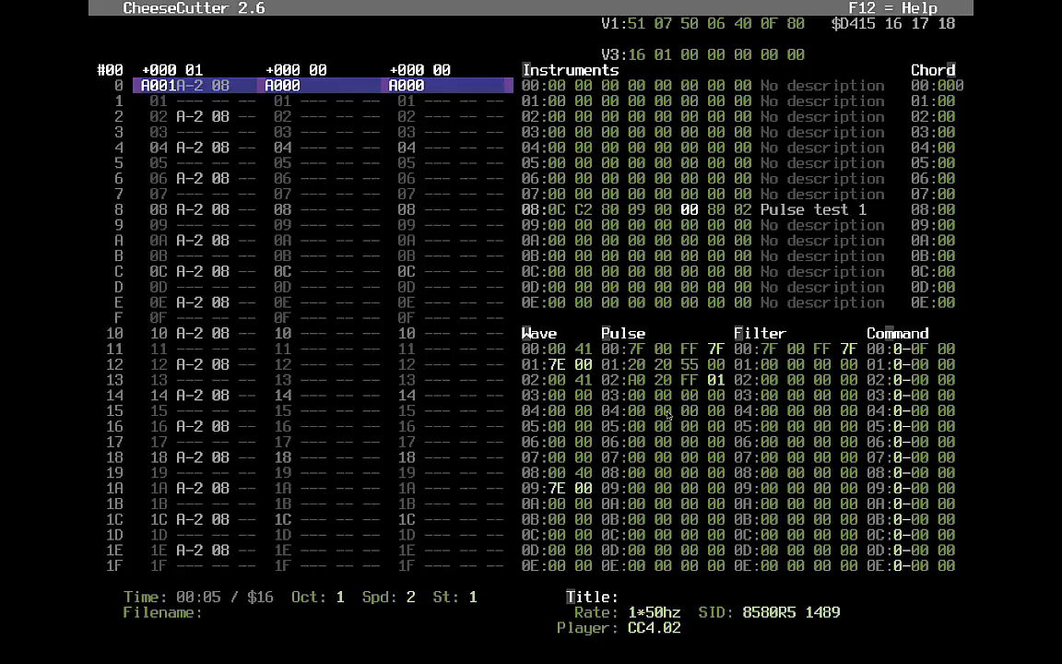
- Step instrument 08's pulse table pointer up, back down, and up again
key("Right")
key("Right")
key("Right")
key("Left")
key("Left")
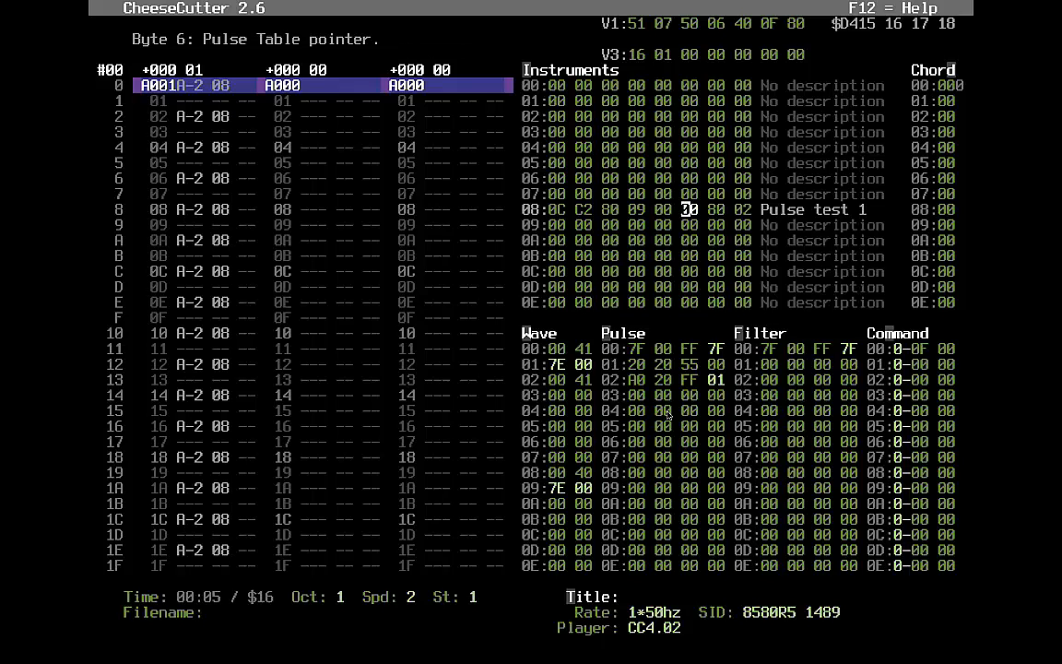
key("Right")
- Put command 41 on voice 1's first row, play the tune, then show the track list
key("alt+v")
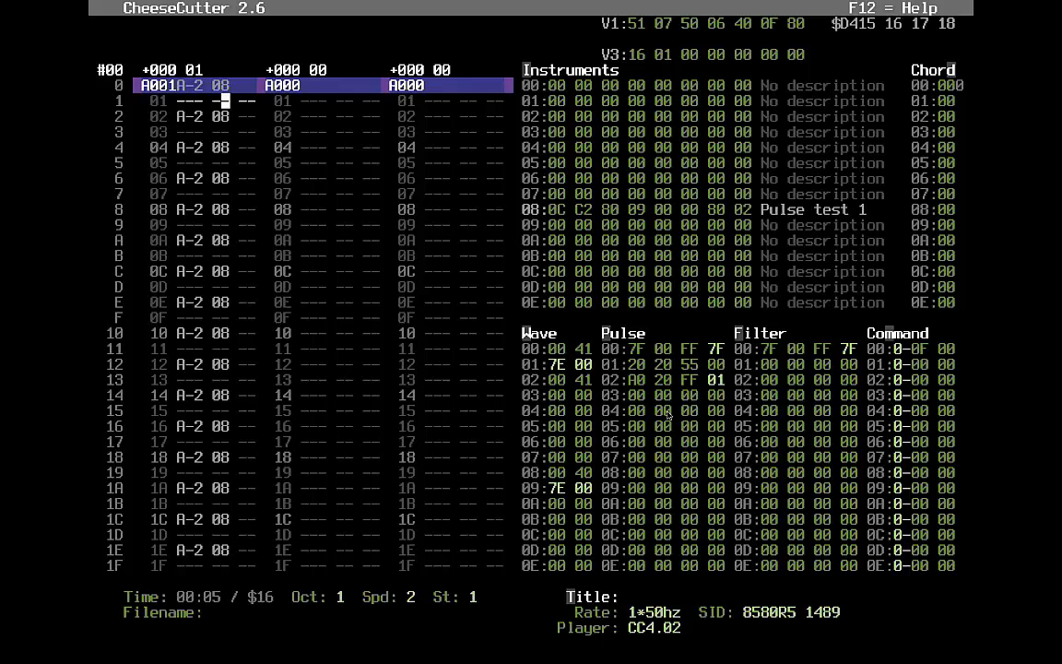
key("Up")
key("Right")
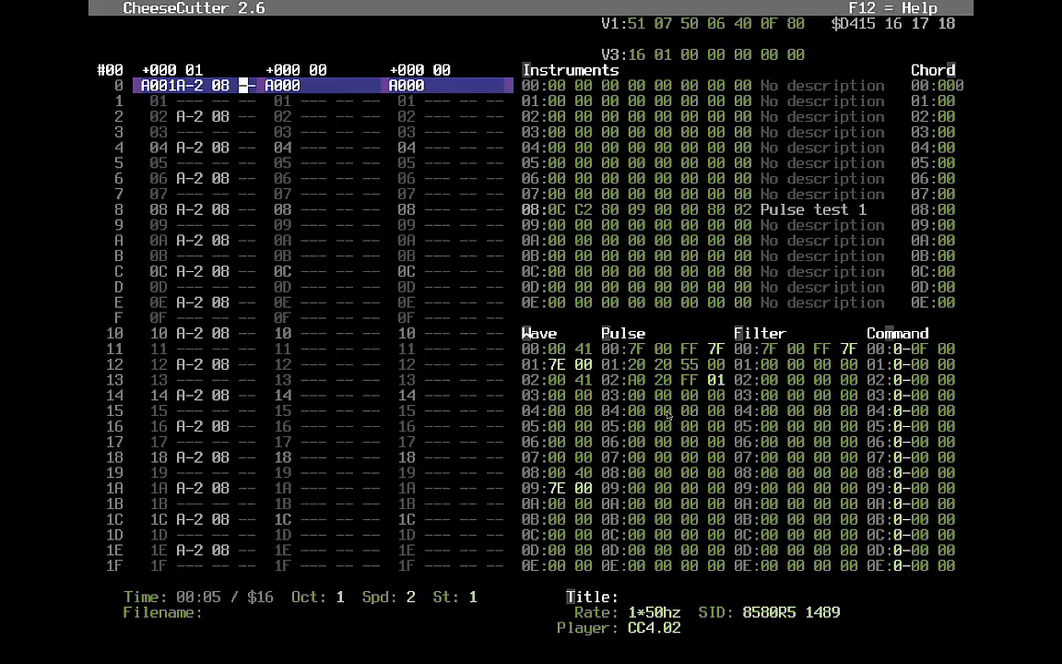
type("41")
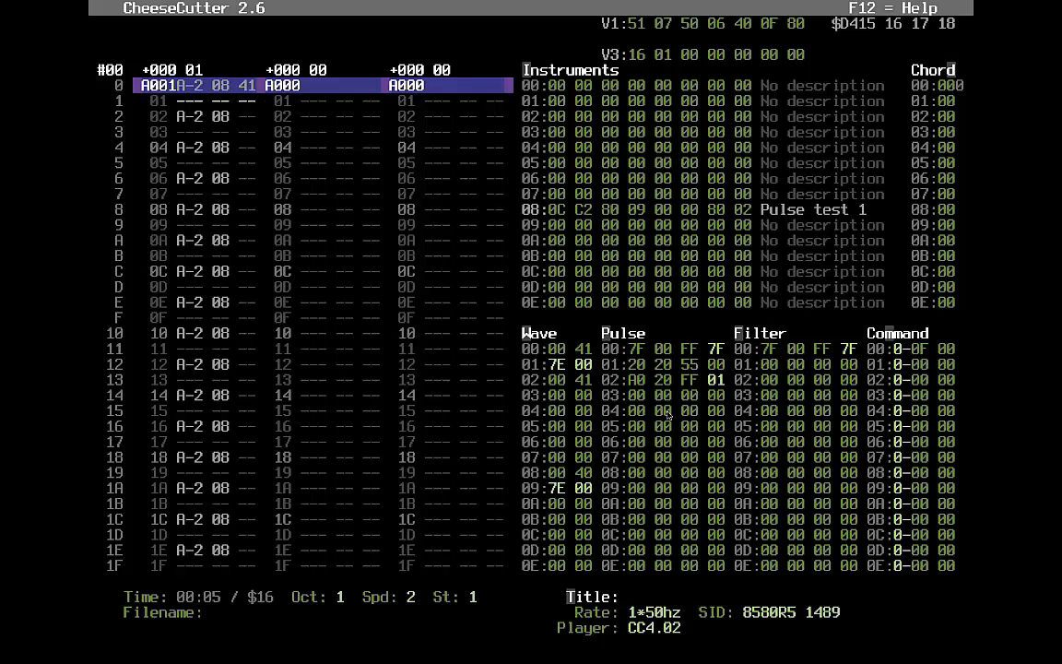
key("F1")
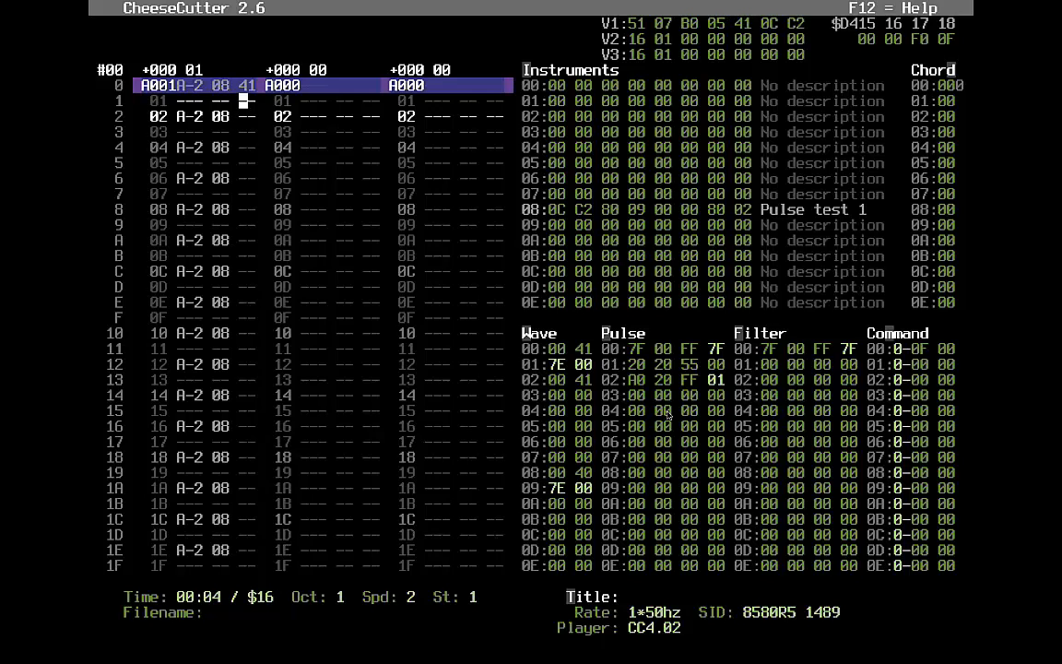
key("Up")
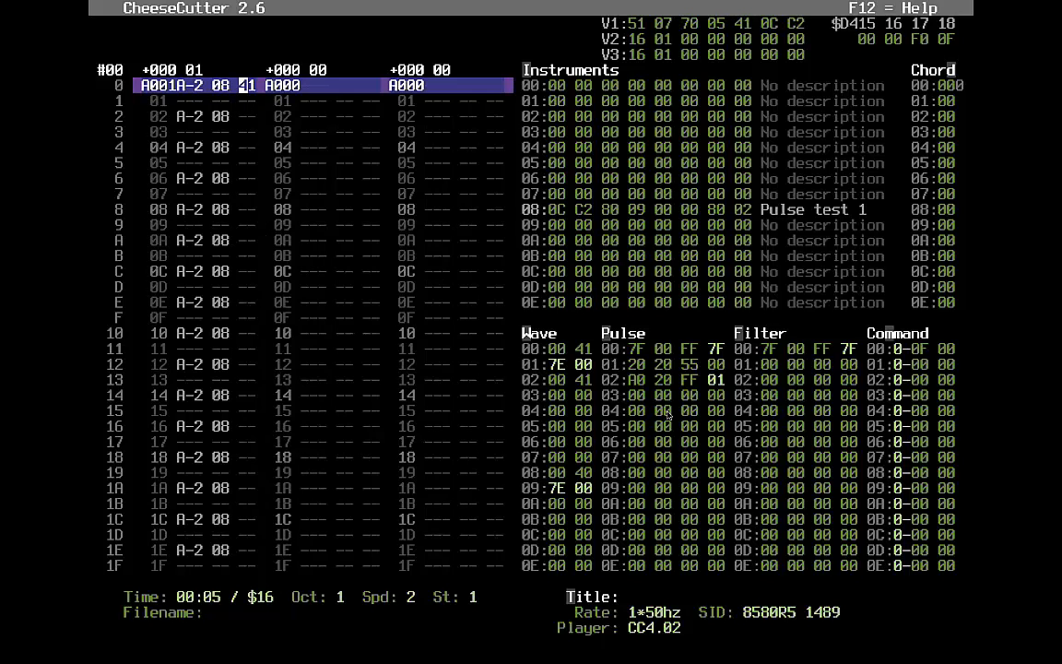
key("F7")
key("Tab")
- Assign sequences 02 and 03 to voices 2 and 3 in the track list
type("02")
key("Right")
key("Right")
key("Right")
type("3")
key("Left")
key("Left")
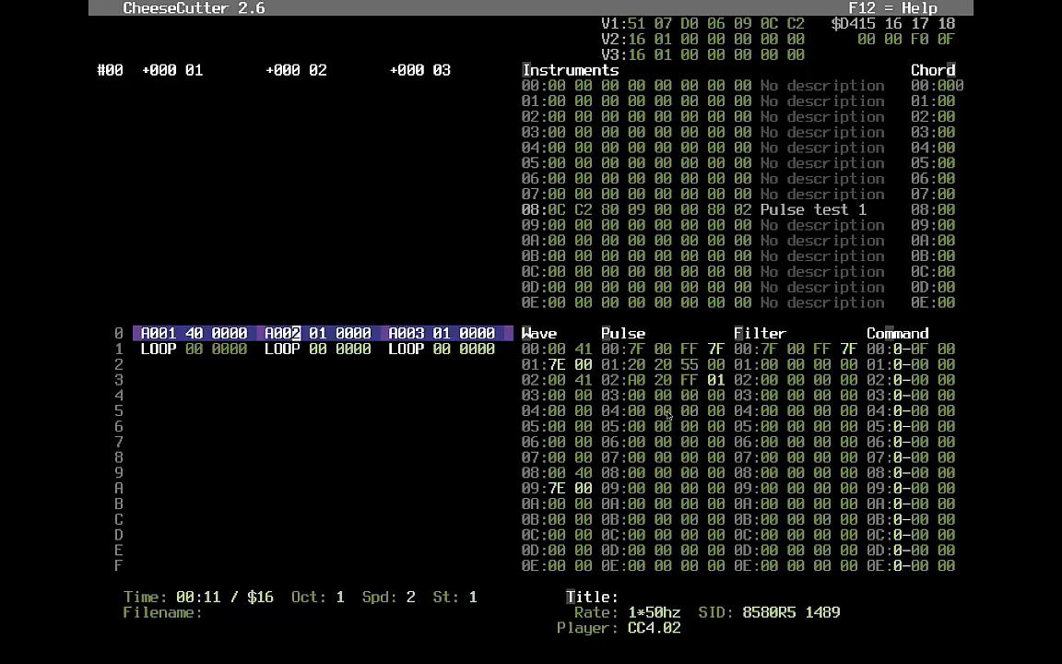
- Finish the voice 2 and 3 track entries as A002 and A003, then return to the note view
key("alt+c")
type("01")
key("Return")
key("Right")
key("Right")
key("Right")
key("alt+c")
type("01")
key("Return")
key("Left")
key("Left")
key("Left")
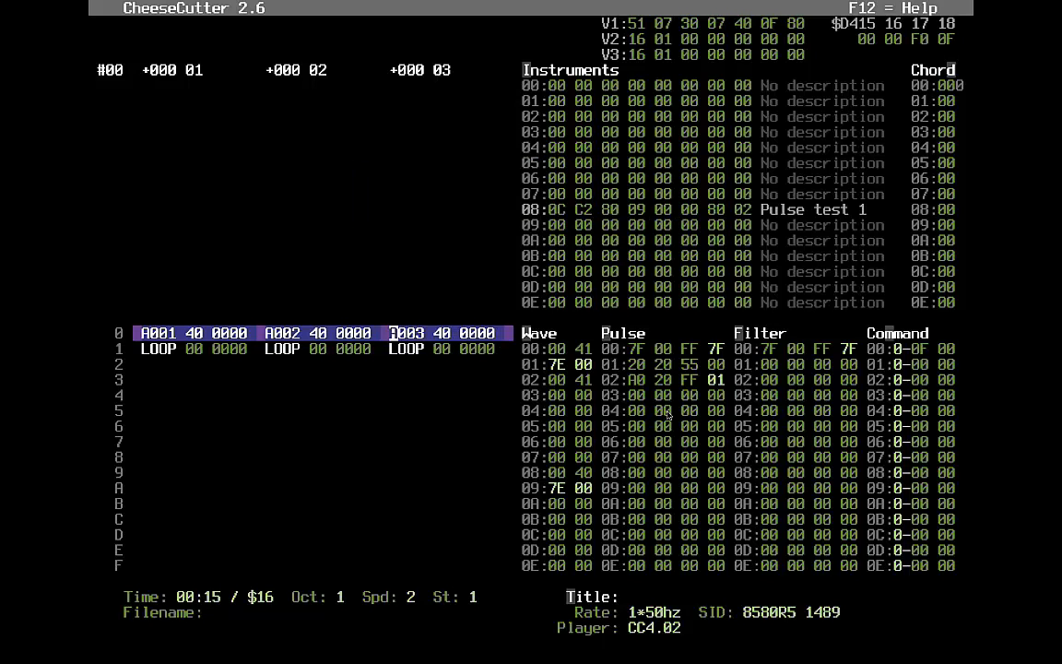
key("F5")
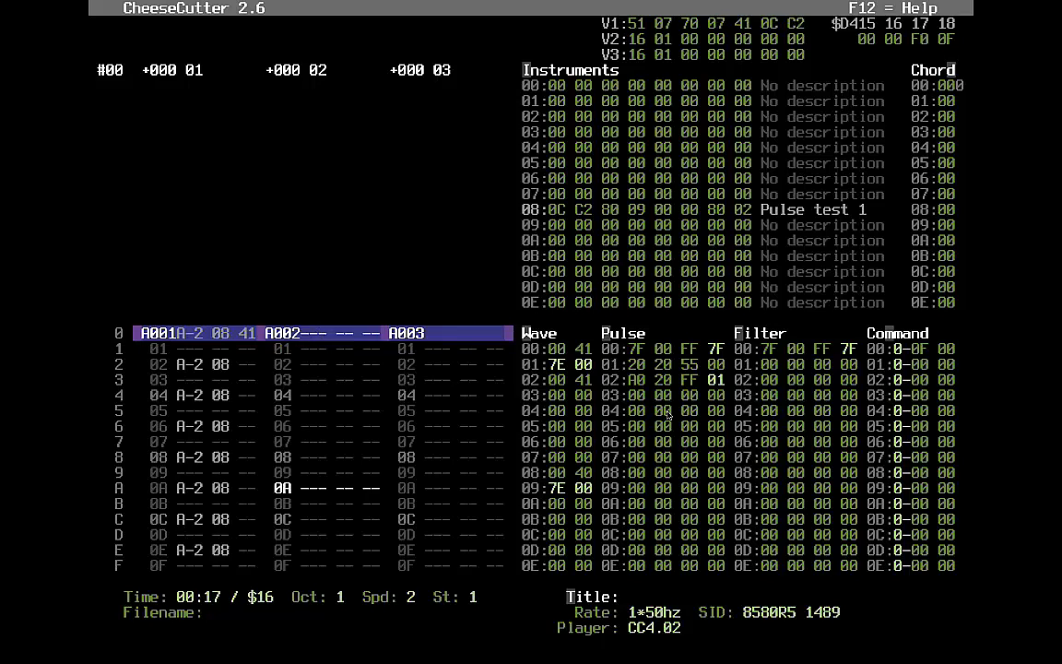
- Enter A-0 notes on every other row of voice 2, down to row 0A
key("n")
key("Down")
key("n")
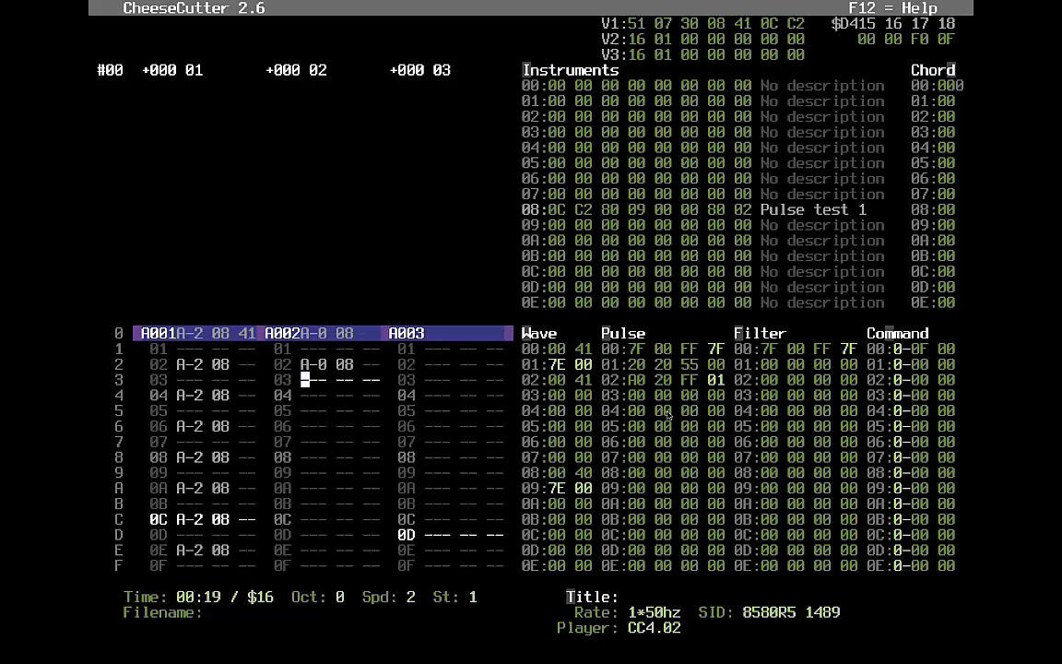
key("Down")
key("n")
key("Down")
key("Down")
key("Down")
key("Down")
key("Up")
key("n")
- Add command 41 to voice 2's first row and restart playback
key("Down")
key("n")
key("Up")
key("Up")
key("Up")
key("Up")
key("Up")
key("Up")
key("Up")
key("Up")
key("Up")
key("Right")
key("Up")
key("Up")
key("Right")
key("Right")
key("Right")
type("41")
key("Down")
key("Left")
- Add an A-0 note at voice 2's row E, correcting a wrong note
key("Left")
key("Down")
key("Down")
key("Down")
key("Down")
key("Down")
key("Down")
key("Down")
key("Down")
key("Down")
key("Down")
key("Down")
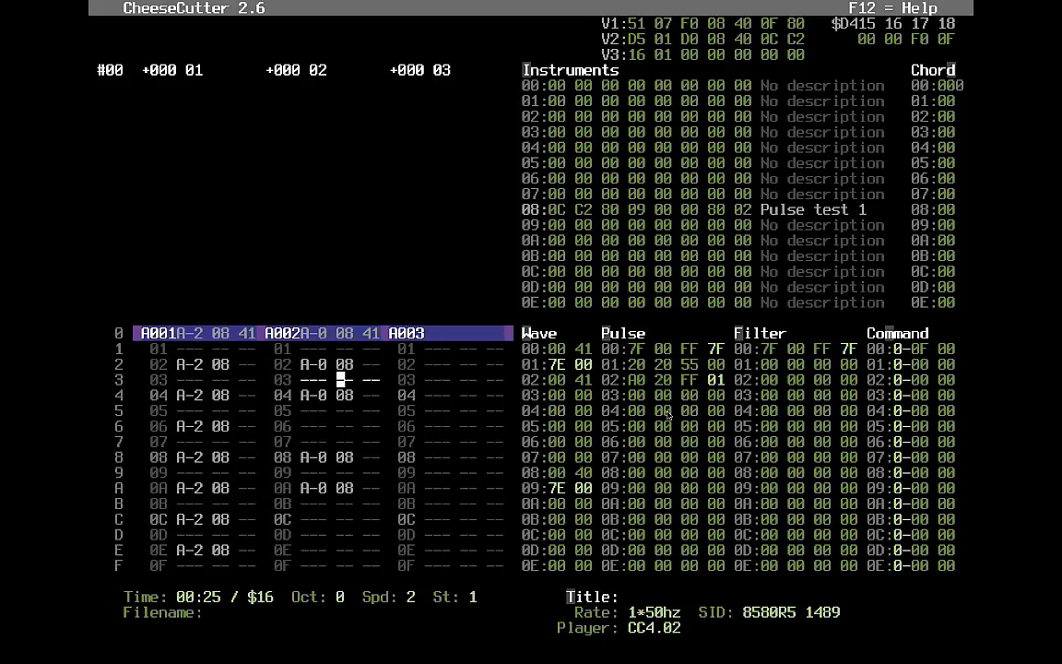
key("F1")
key("Left")
key("Down")
key("Left")
key("y")
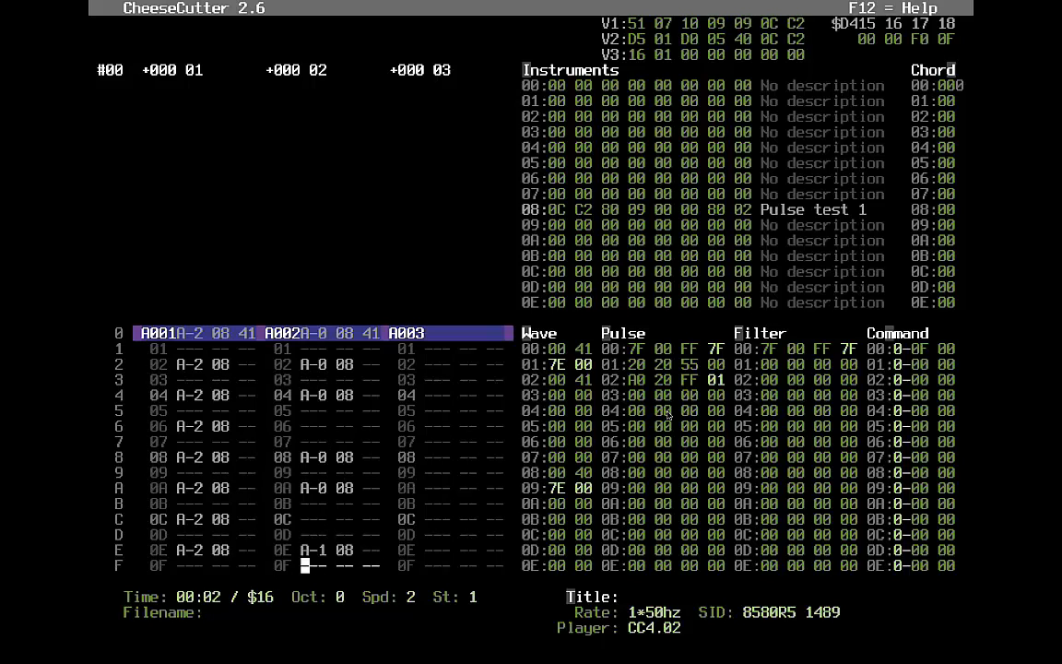
key("Down")
key("Down")
key("Down")
key("Up")
key("Up")
key("Up")
key("Up")
key("n")
key("Down")
key("Down")
key("Down")
key("Down")
key("Down")
key("Down")
key("Down")
key("Down")
key("Down")
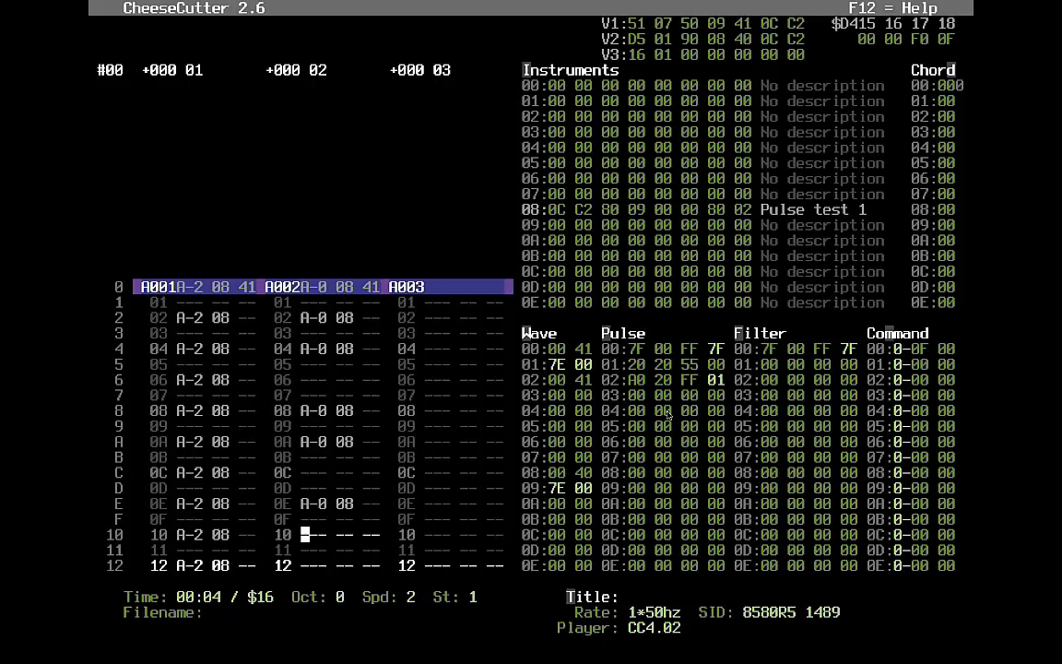
- Add A-0 notes at voice 2's rows 10, 12 and 16
key("Up")
key("Up")
key("Up")
key("Up")
key("Up")
key("Up")
key("Up")
key("Up")
key("n")
key("Down")
key("n")
key("Down")
key("Down")
key("Down")
key("n")
key("Down")
key("Down")
key("Down")
key("Down")
key("Down")
key("Down")
key("Down")
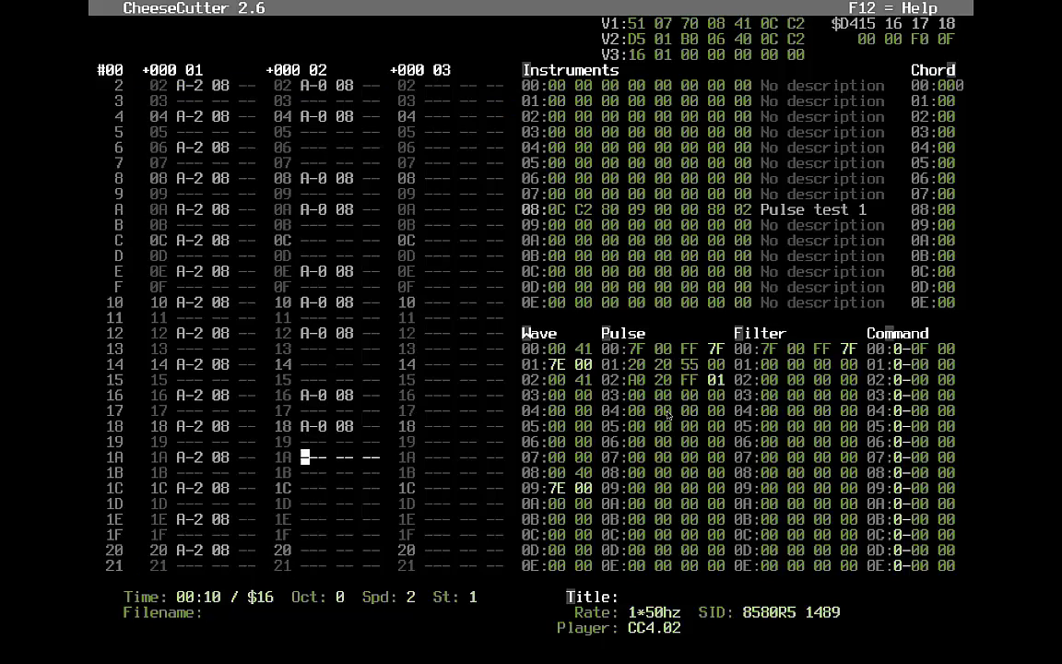
- Add A-0 notes at voice 2's rows 18, 1C, 1E and 20
key("n")
key("Down")
key("Down")
key("Down")
key("Down")
key("n")
key("Down")
key("Down")
key("n")
key("Down")
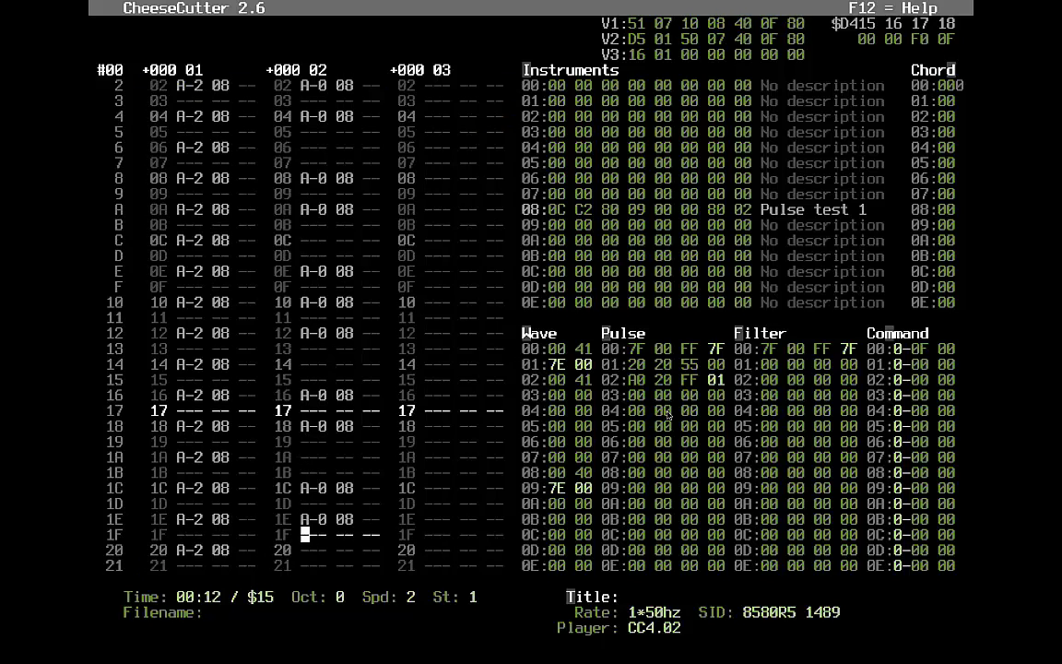
key("Down")
key("n")
- Clear row 1C's note, then transpose voice 2 up two octaves and down a semitone
key("Up")
key("Up")
key("Up")
key("Up")
key("Delete")
key("Up")
key("Up")
key("Up")
key("Up")
key("Up")
key("Up")
key("Up")
key("Up")
key("Up")
key("Up")
key("Up")
key("Up")
key("Up")
key("Up")
key("Up")
key("Up")
key("Up")
key("Up")
key("Up")
key("Up")
key("Up")
key("Up")
key("Up")
key("Up")
key("Up")
key("Up")
key("Up")
key("Up")
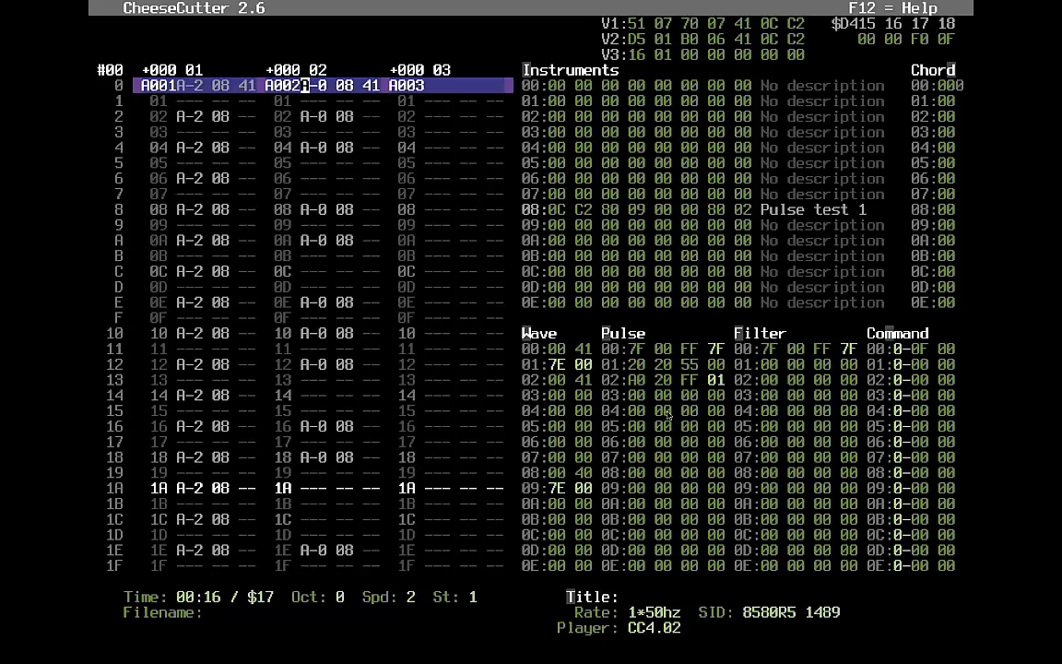
key("shift+w")
key("shift+w")
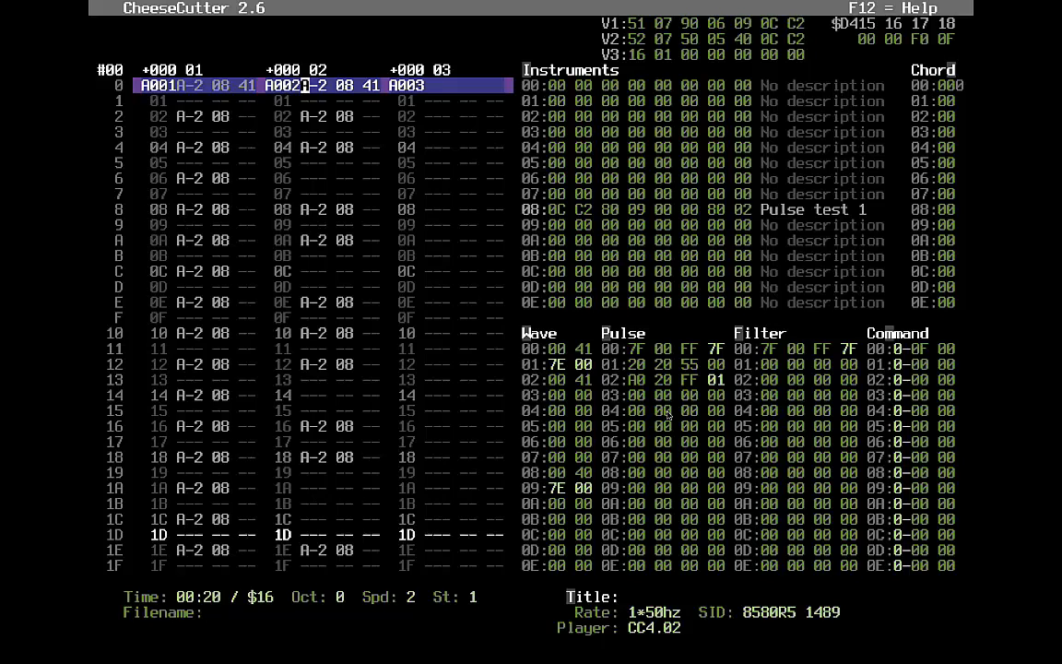
key("shift+q")
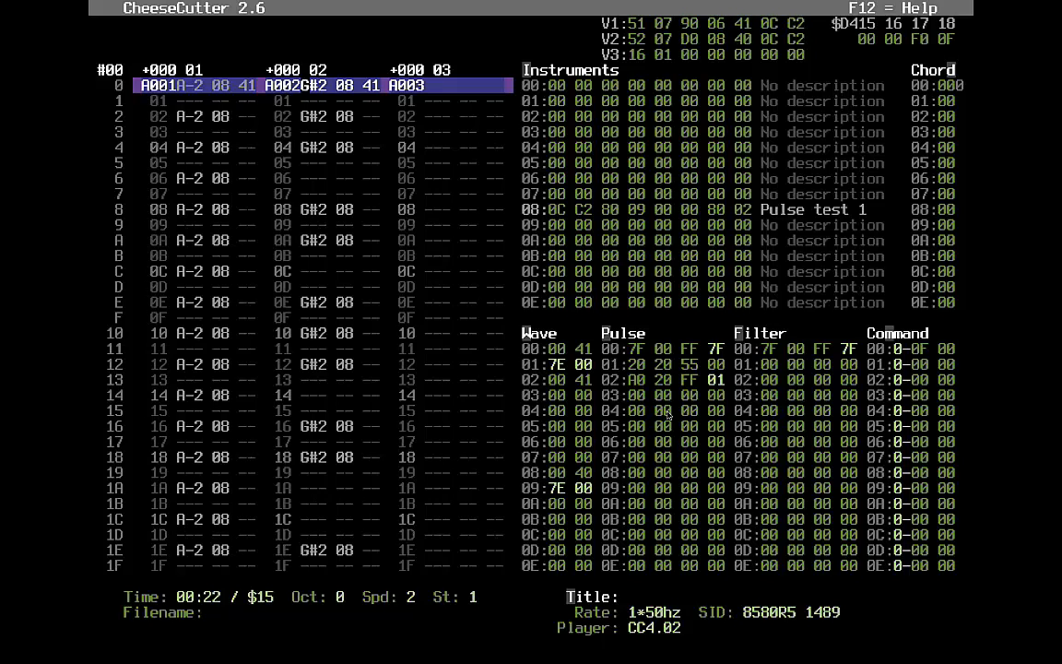
- Transpose voice 2 up a semitone and down an octave, then clear its later notes
key("shift+q")
key("shift+s")
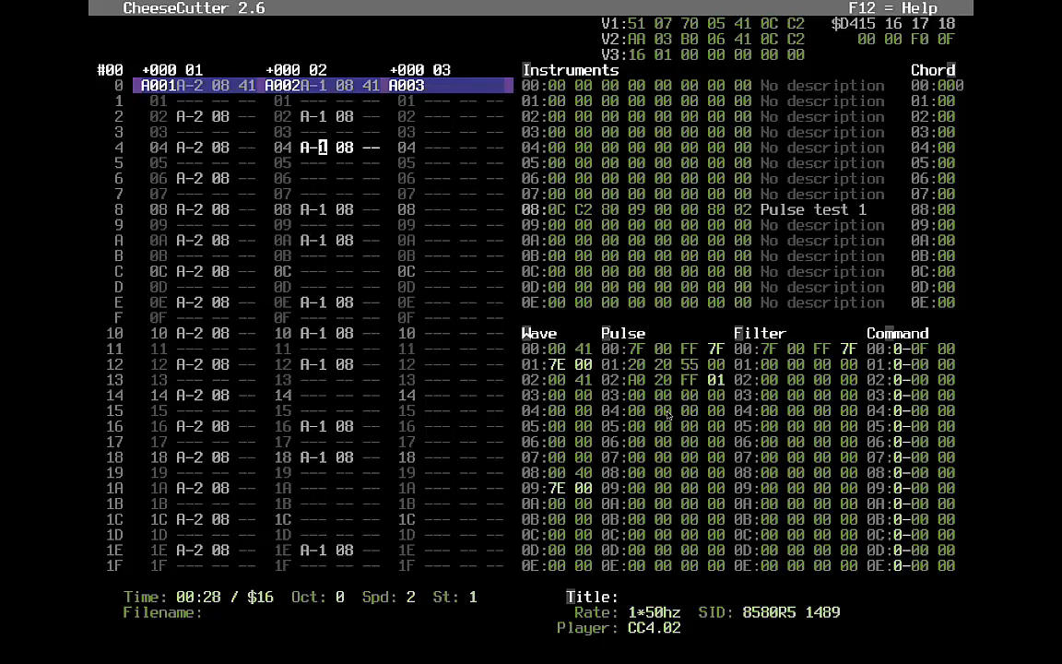
key("Down")
key("Down")
key("Down")
key("Down")
key("Down")
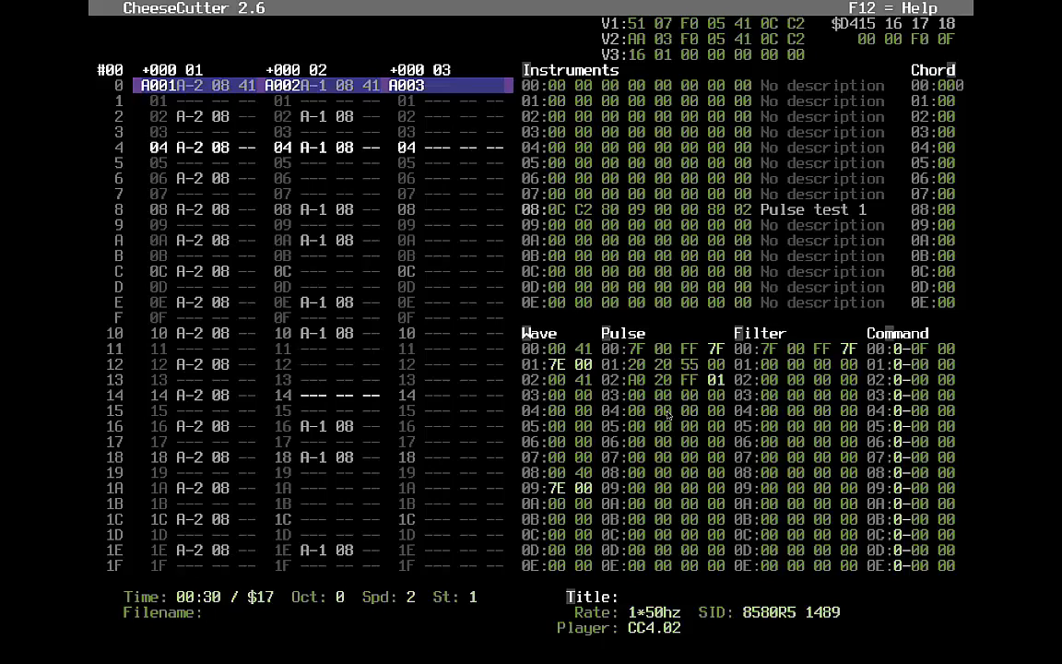
key("Down")
key("Down")
key("Down")
key("Down")
key("Down")
key("Down")
key("Down")
key("Down")
key("Up")
key("Up")
key("Up")
key("Up")
key("Up")
key("Up")
key("Up")
key("Up")
key("Up")
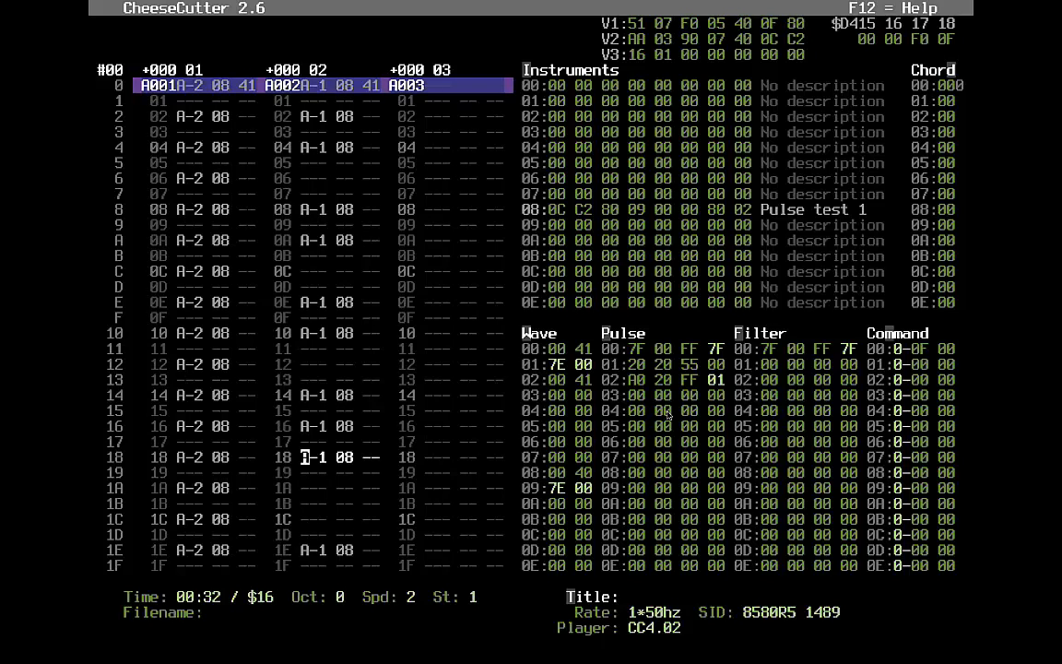
key("Down")
key("Down")
key("Down")
key("Down")
key("Down")
key("Down")
key("Down")
key("Down")
key("Up")
key("Up")
key("Up")
key("Up")
key("Up")
key("Up")
key("Up")
key("Up")
key("Up")
key("Up")
key("Up")
key("Up")
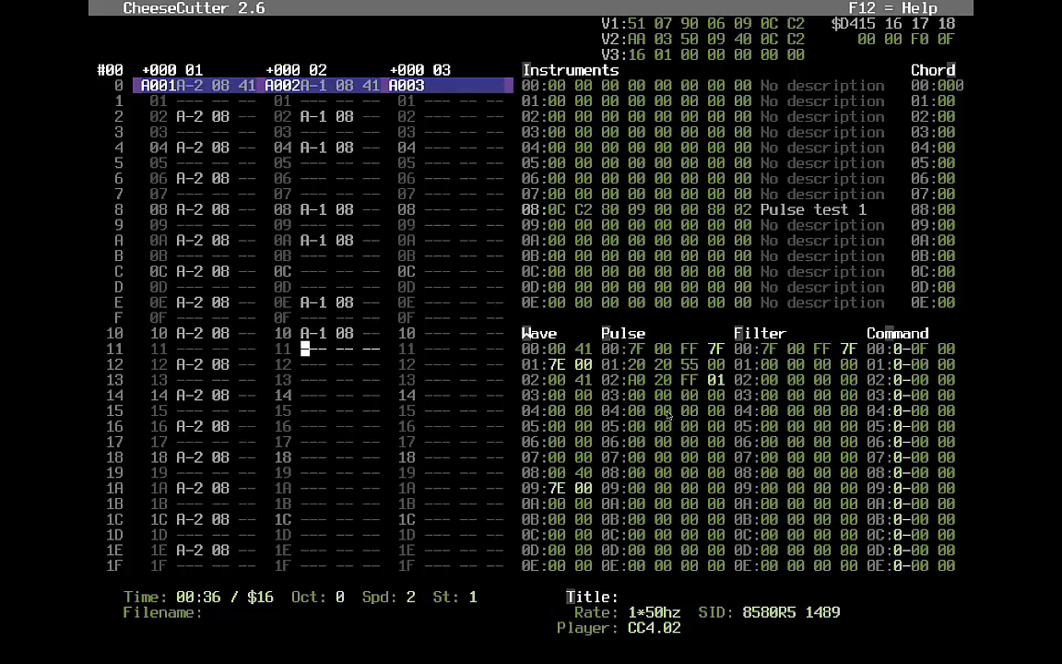
- Enter A-1 08 notes at voice 2's rows 12, 14, 18, 1A and 1E
key("y")
key("Down")
key("y")
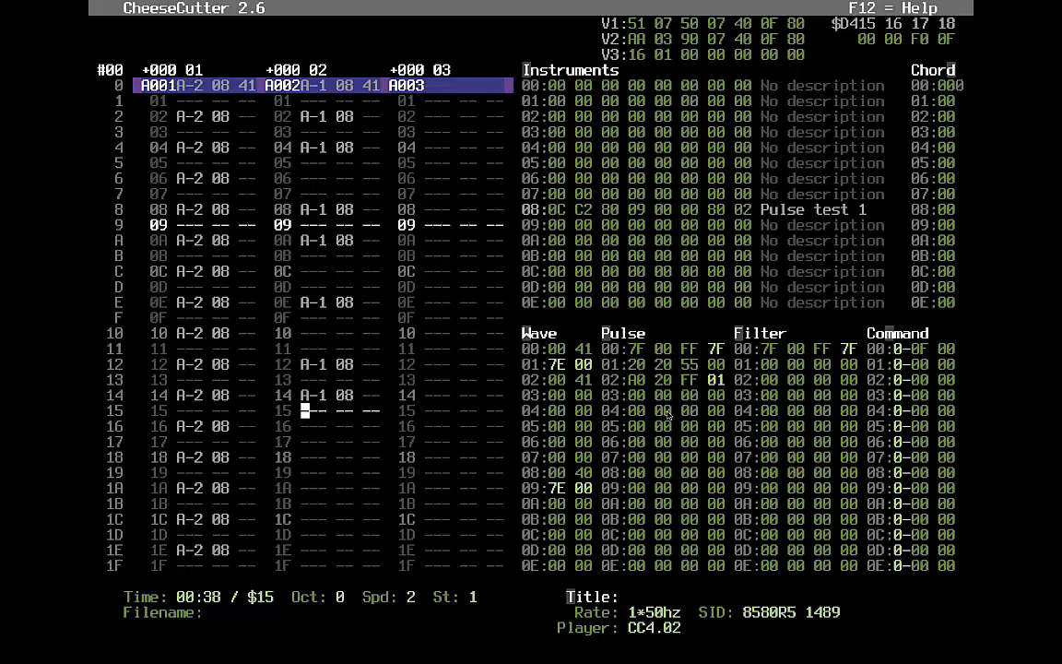
key("Down")
key("Down")
key("Down")
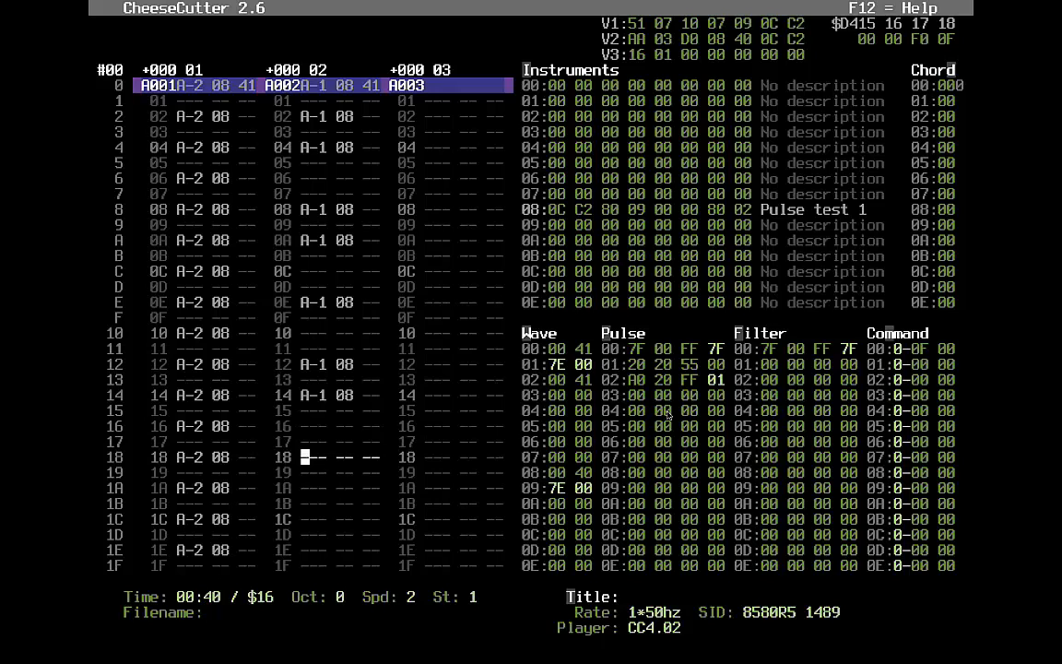
key("y")
key("Down")
key("y")
key("Down")
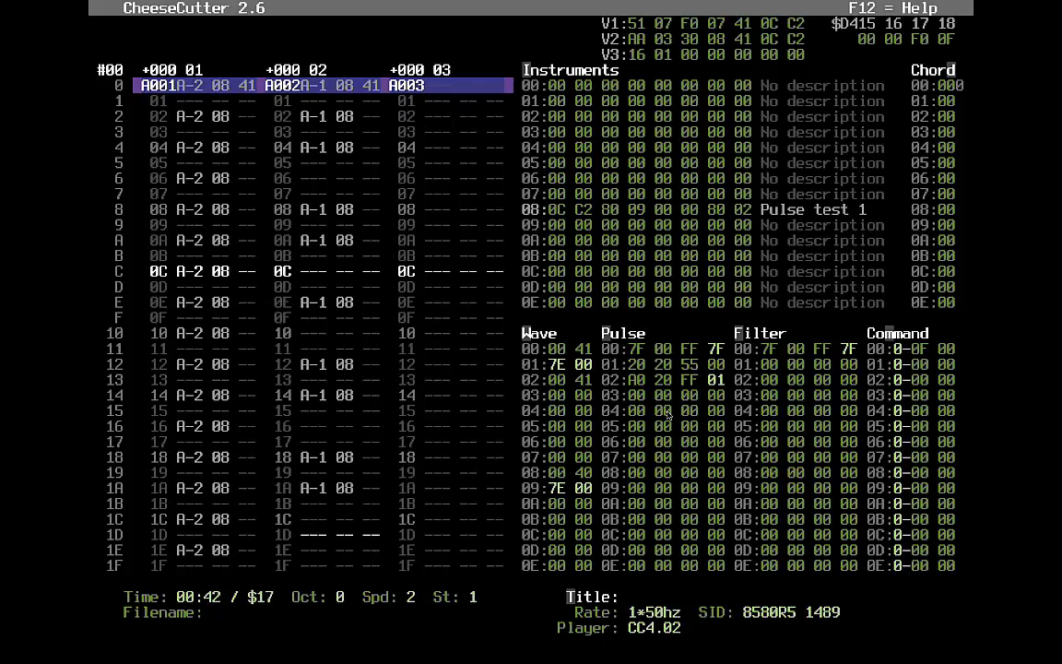
key("Down")
key("Down")
key("y")
- Enter A-1 08 notes at voice 2's rows 22 and 26
key("Down")
key("Down")
key("Down")
key("Down")
key("Down")
key("Down")
key("Down")
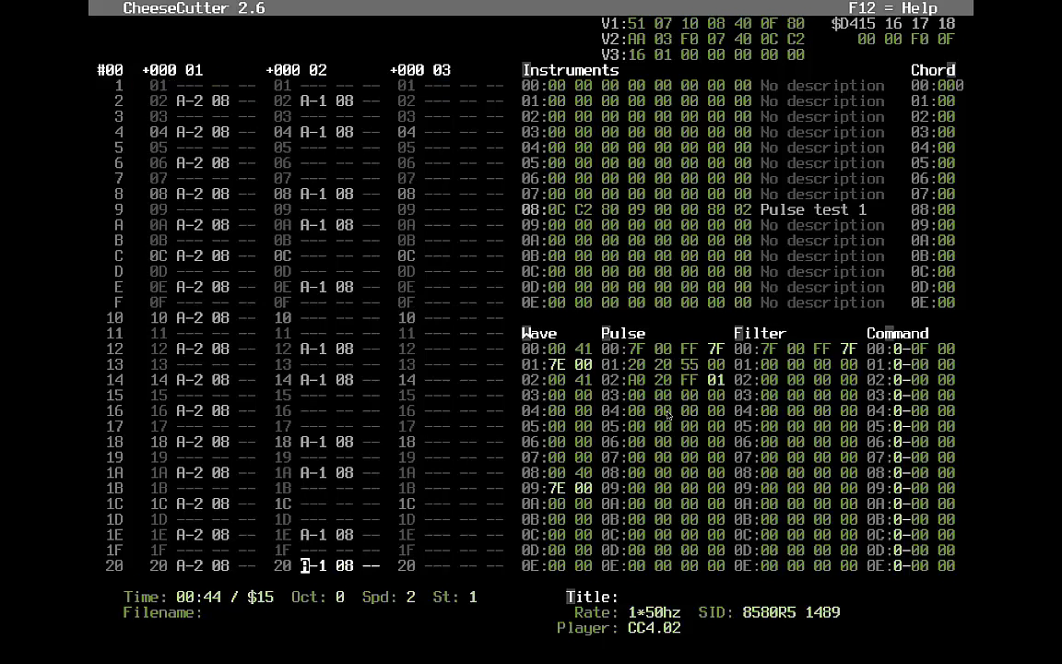
key("Up")
key("Up")
key("Up")
key("Up")
key("Up")
key("Up")
key("Down")
key("Down")
key("y")
key("Down")
key("Down")
key("y")
key("Down")
key("Down")
key("Down")
key("Down")
key("Down")
key("Up")
key("Up")
key("Up")
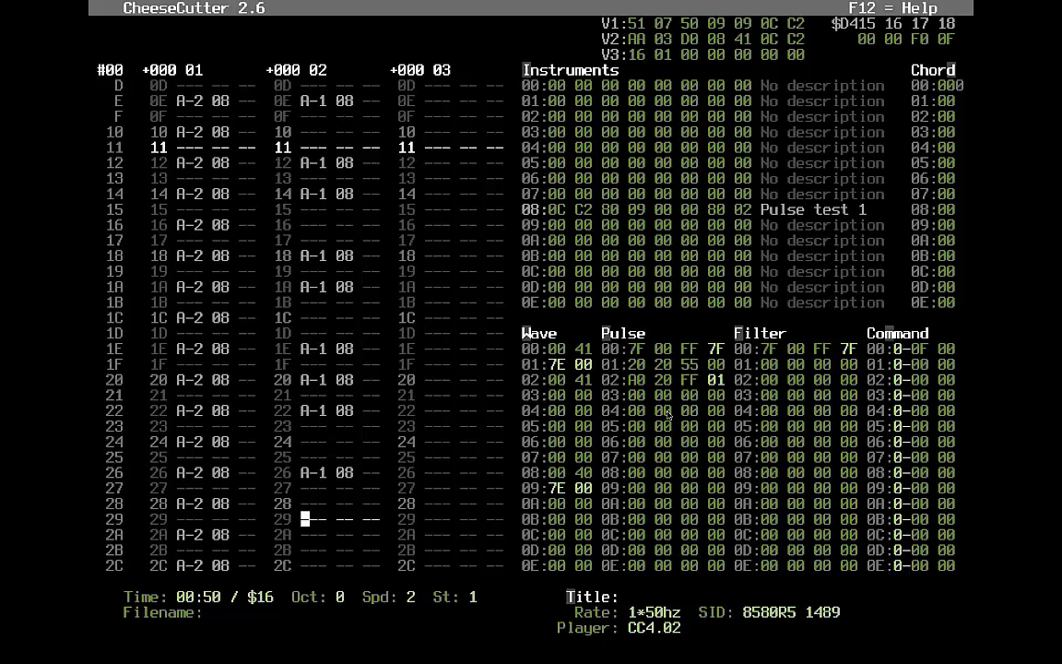
- Enter A-1 notes on instrument 08 down voice 2 from row 2C to row 38
key("Down")
key("Down")
key("Down")
key("Down")
key("Down")
key("Down")
key("Down")
key("Down")
key("Down")
key("Down")
key("Down")
key("Up")
key("Up")
key("Up")
key("Up")
key("Up")
key("Up")
key("Up")
key("Up")
key("y")
key("Down")
key("Down")
key("Down")
key("y")
key("Down")
key("Down")
key("Down")
key("Down")
key("Down")
key("Down")
key("Down")
key("Down")
key("Down")
key("Up")
key("Up")
key("Up")
key("Up")
key("Up")
key("Up")
key("y")
key("Down")
key("y")
key("Down")
key("y")
- Adjust the A-1 run, clearing rows 30 and 36 and adding notes at 2E and 34
key("Down")
key("Down")
key("Up")
key("Up")
key("Up")
key("Up")
key("Up")
key("Up")
key("Up")
key("Delete")
key("Up")
key("Up")
key("y")
key("Down")
key("Up")
key("Up")
key("Up")
key("Up")
key("Up")
key("Up")
key("y")
key("Down")
key("period")
key("Down")
key("Down")
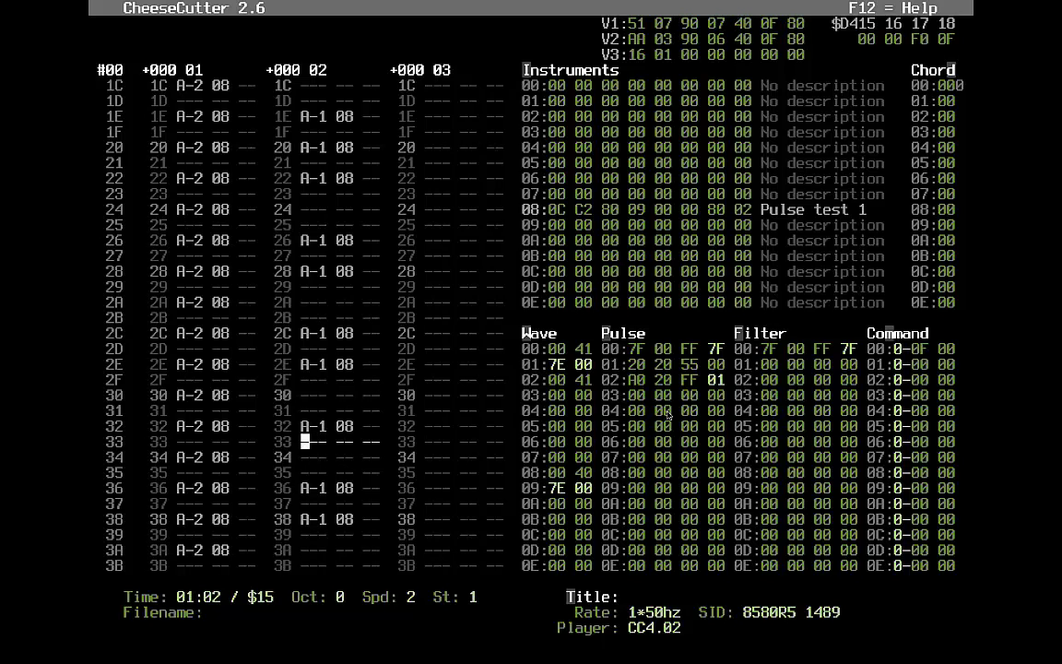
key("Down")
key("y")
key("Down")
key("period")
key("Down")
key("Down")
key("Down")
key("Down")
key("Down")
key("Down")
key("Down")
key("Down")
key("Up")
key("Up")
key("Up")
key("Up")
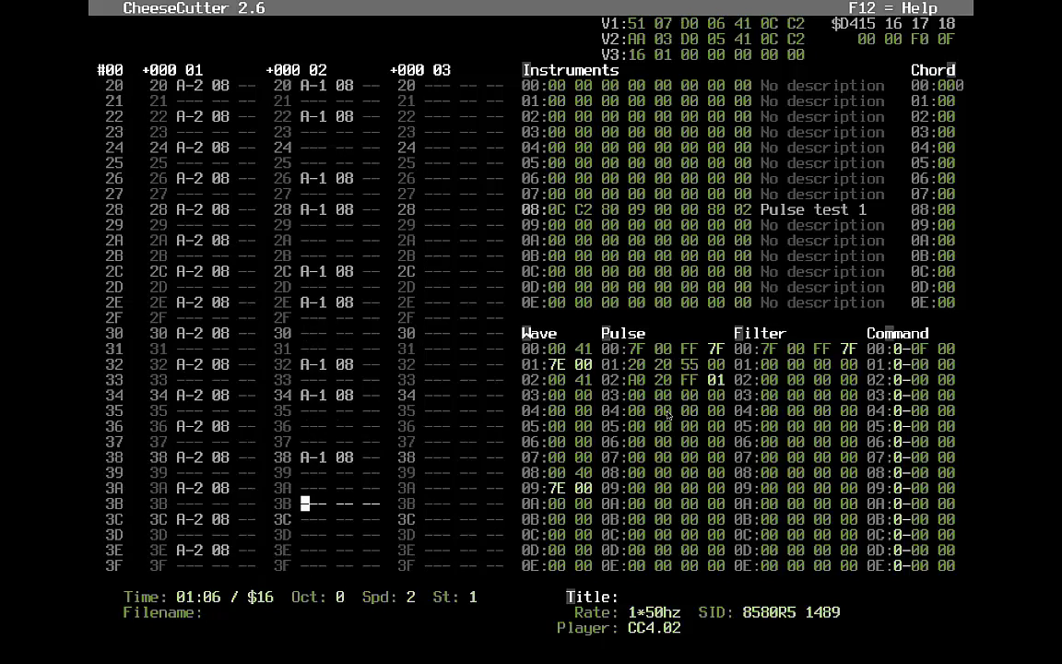
key("Up")
key("y")
key("Down")
key("period")
- Try A#1 at voice 2 rows 3A and 3C and B-1 at row 3E
key("Down")
key("Up")
key("Up")
key("Up")
key("Up")
key("7")
key("Down")
key("7")
key("Down")
key("u")
key("Up")
key("Up")
key("Up")
key("Up")
key("Up")
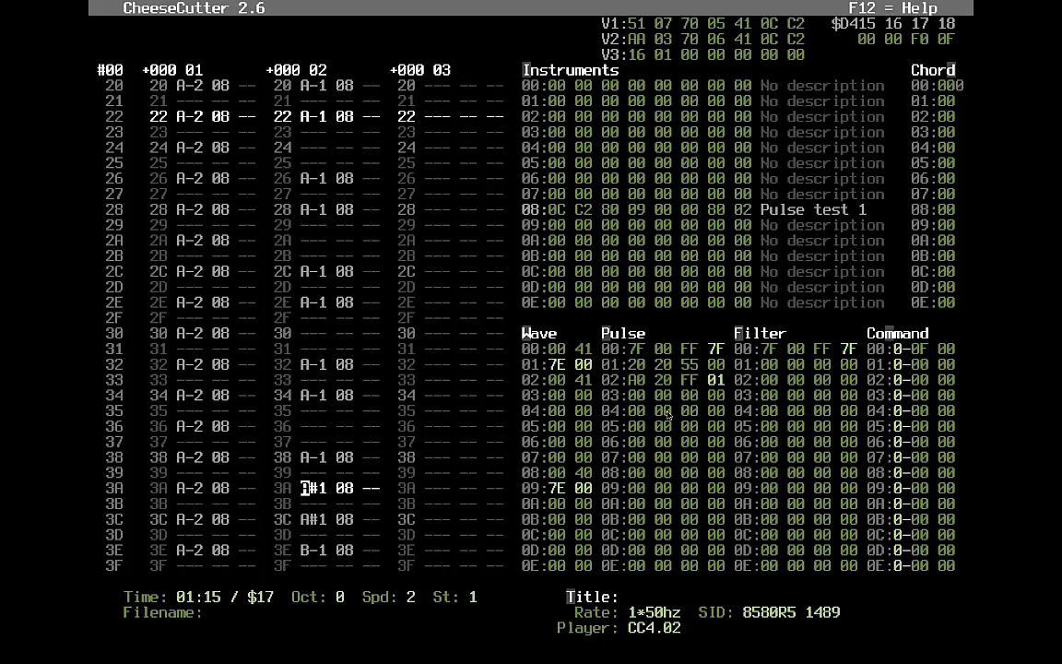
- Change rows 3A and 3C to C-2 and row 3E to D-2, all on instrument 08
key("Down")
key("Down")
key("Up")
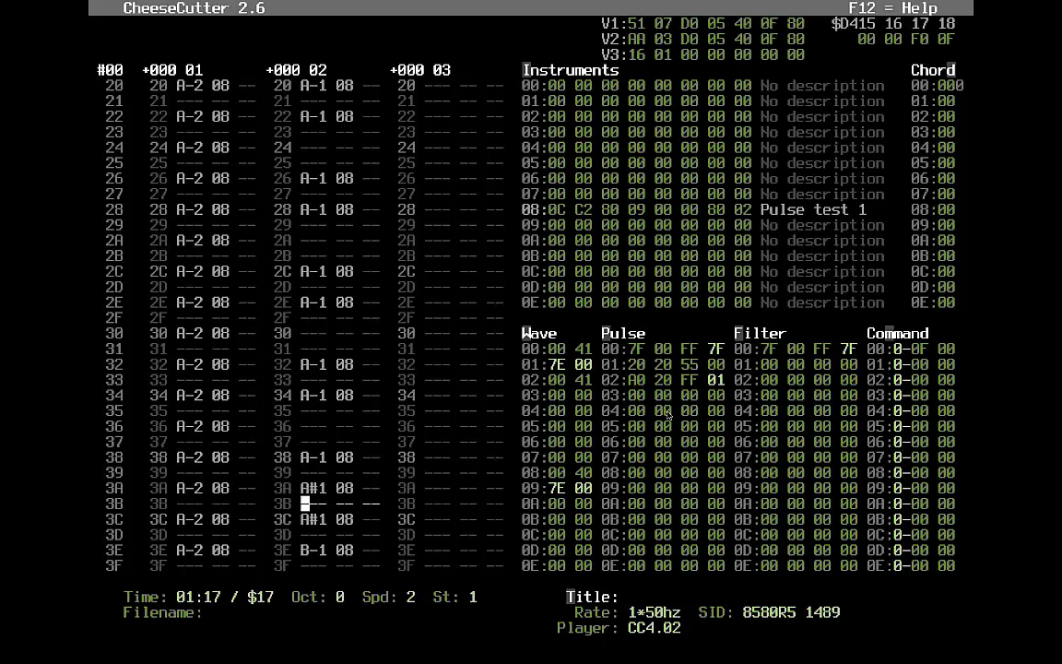
key("Up")
key("i")
key("Down")
key("i")
key("Down")
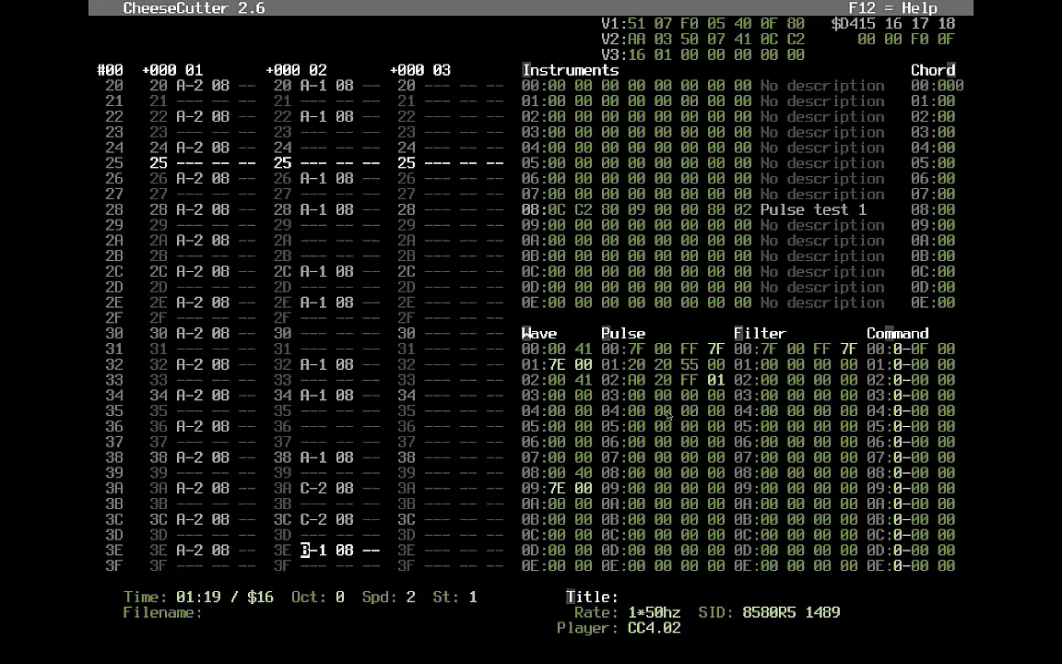
key("Down")
key("Down")
key("Up")
key("Up")
key("o")
key("Up")
key("Left")
key("Up")
key("Up")
key("Up")
key("Left")
key("Left")
key("Left")
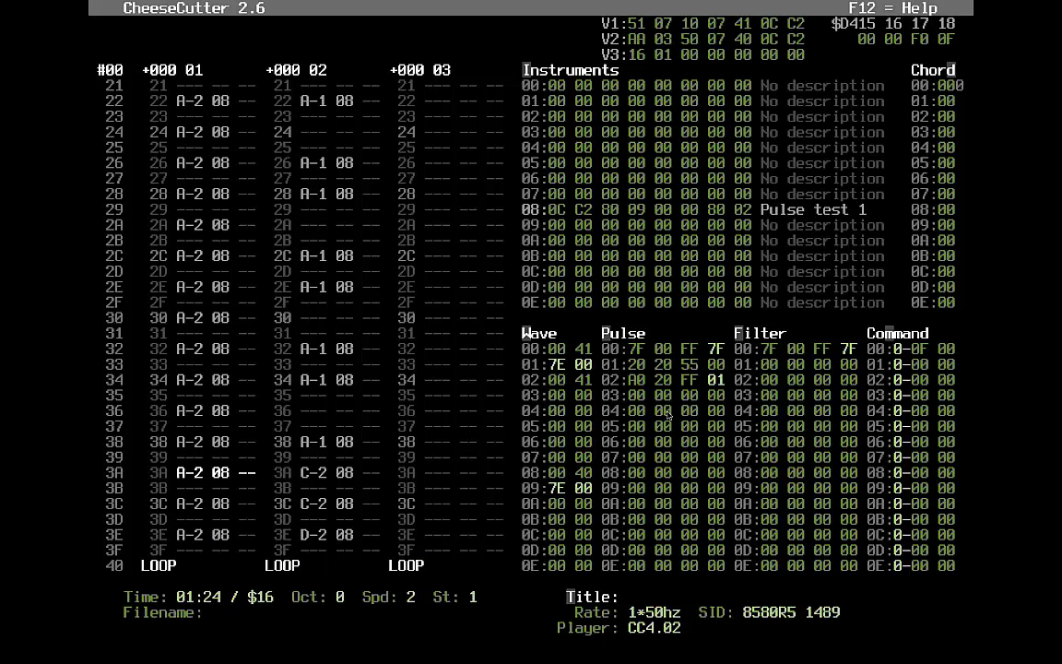
key("Tab")
key("Right")
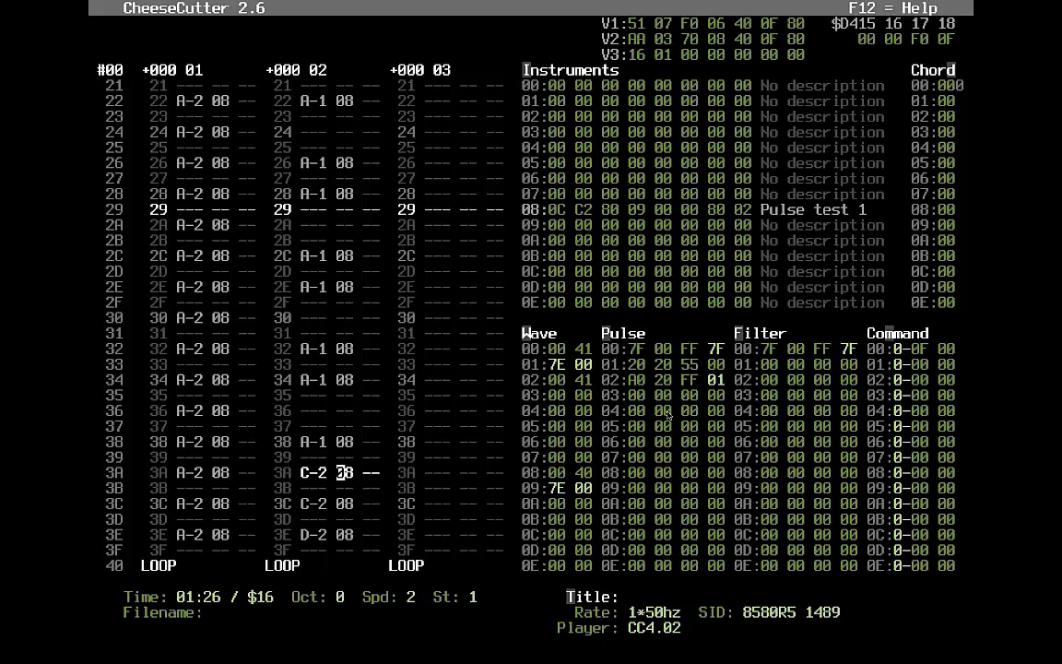
key("Right")
key("Up")
key("Up")
key("Up")
key("Up")
key("Up")
key("Up")
key("Up")
key("Up")
key("Up")
key("Up")
key("Up")
key("Up")
key("Up")
key("Up")
key("Up")
key("Up")
key("Up")
key("Up")
key("Up")
key("Up")
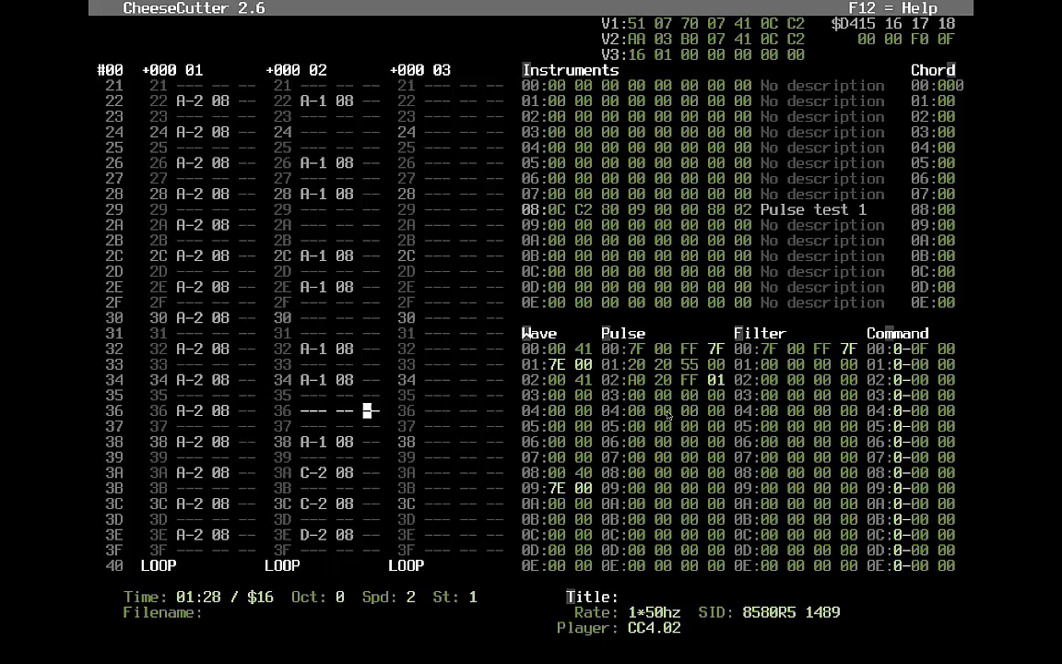
key("Up")
key("Up")
key("Up")
key("Up")
key("Up")
key("Up")
key("Up")
key("Up")
key("Up")
key("Up")
key("Up")
key("Up")
key("Up")
key("Up")
key("Up")
key("Up")
key("Up")
key("Up")
key("Up")
key("Up")
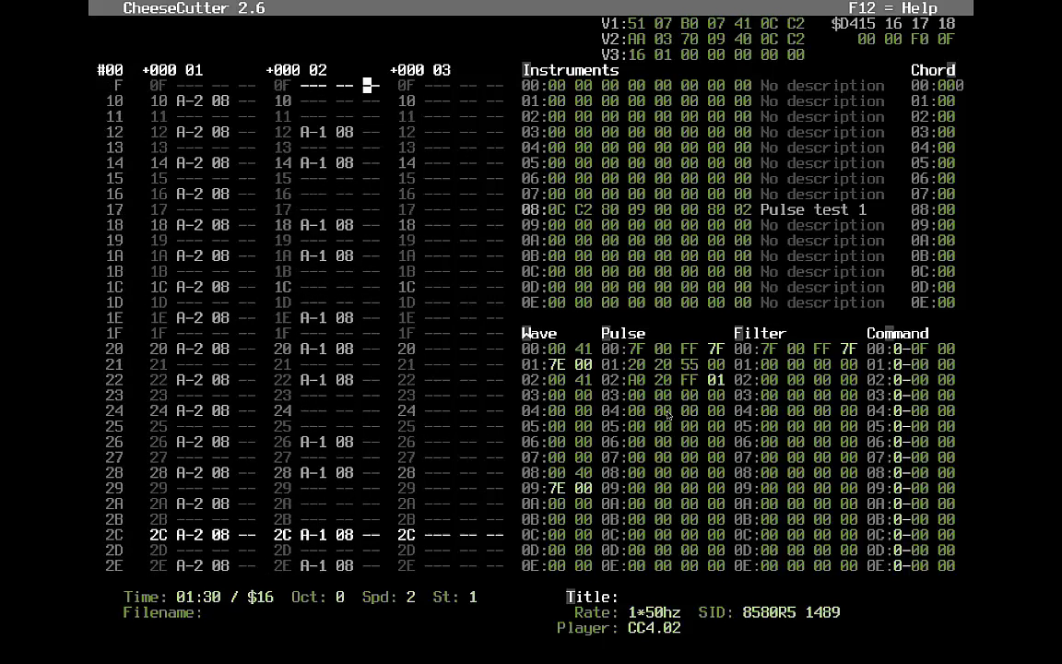
key("Right")
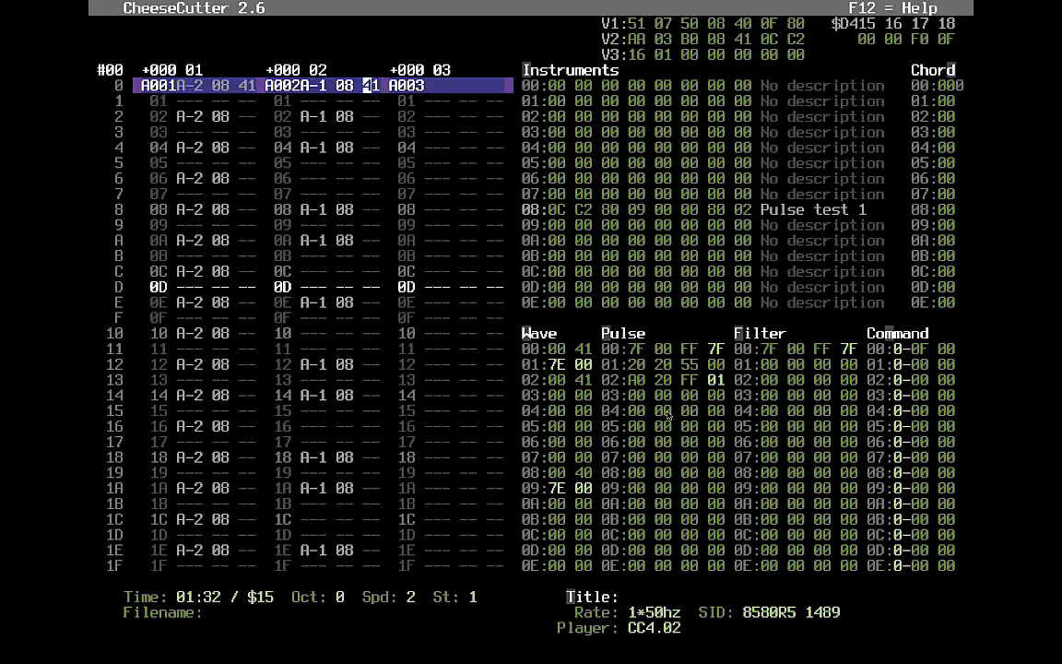
key("alt+i")
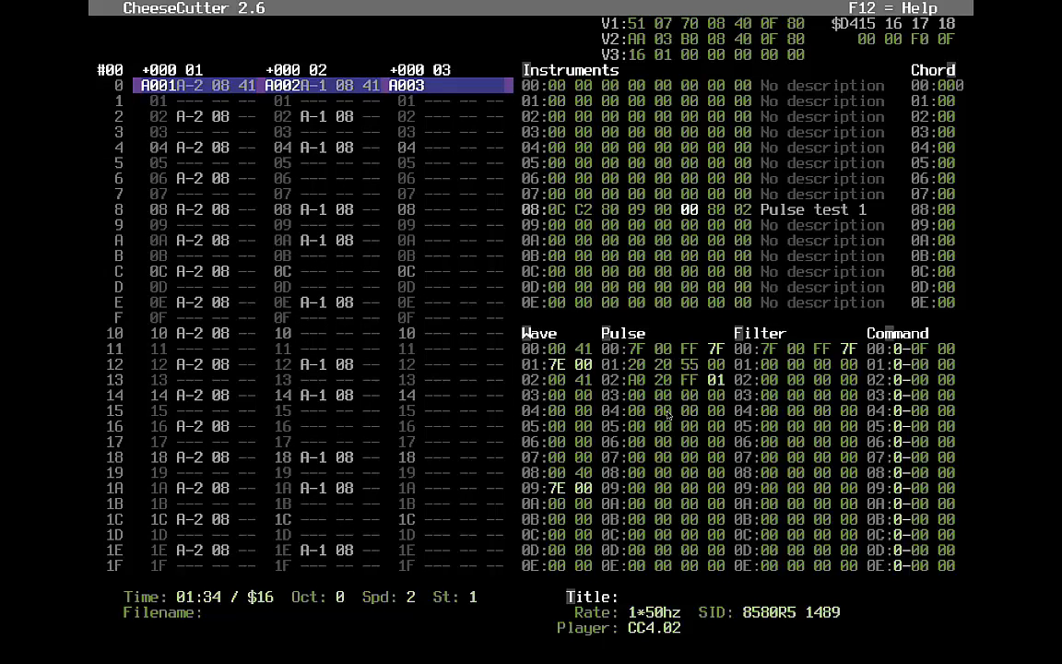
key("alt+v")
key("Right")
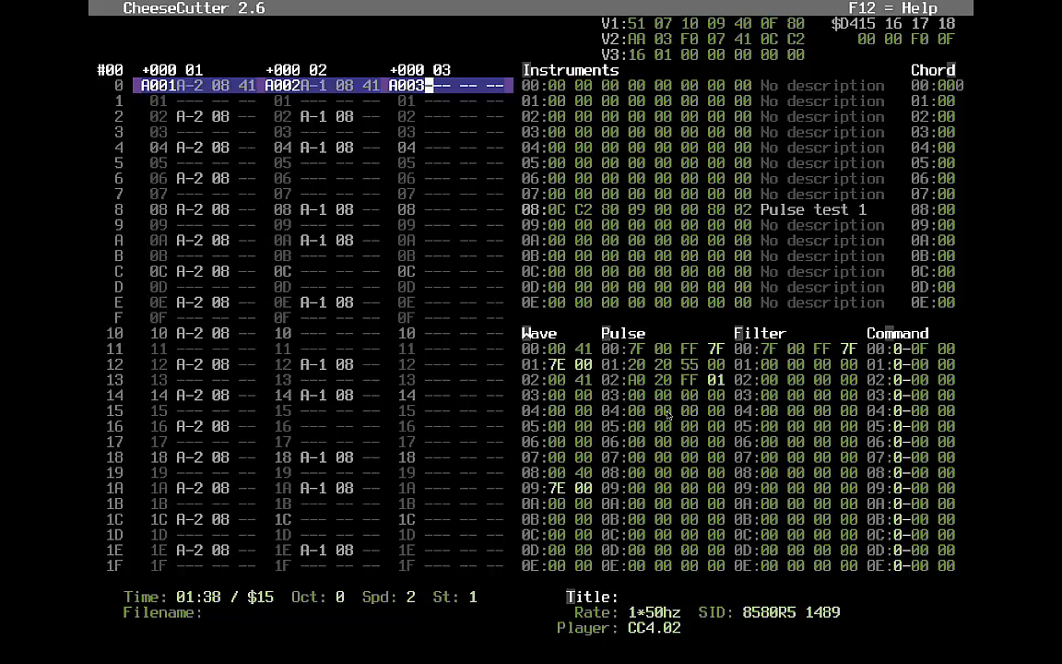
- Enter voice 3's opening note and set its instrument back to 08
key("y")
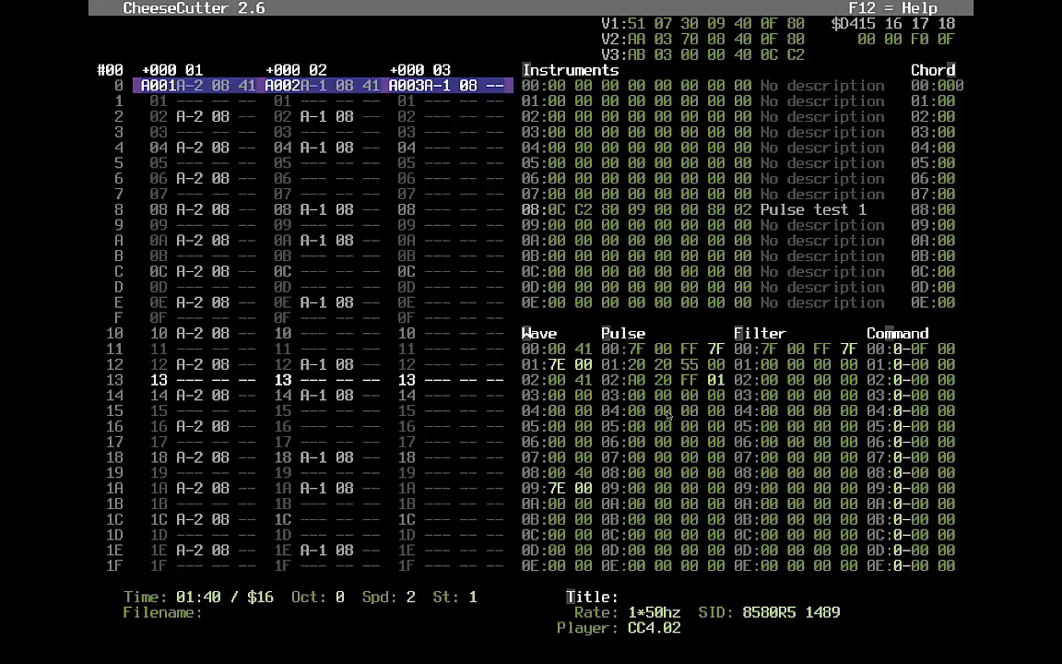
type("2")
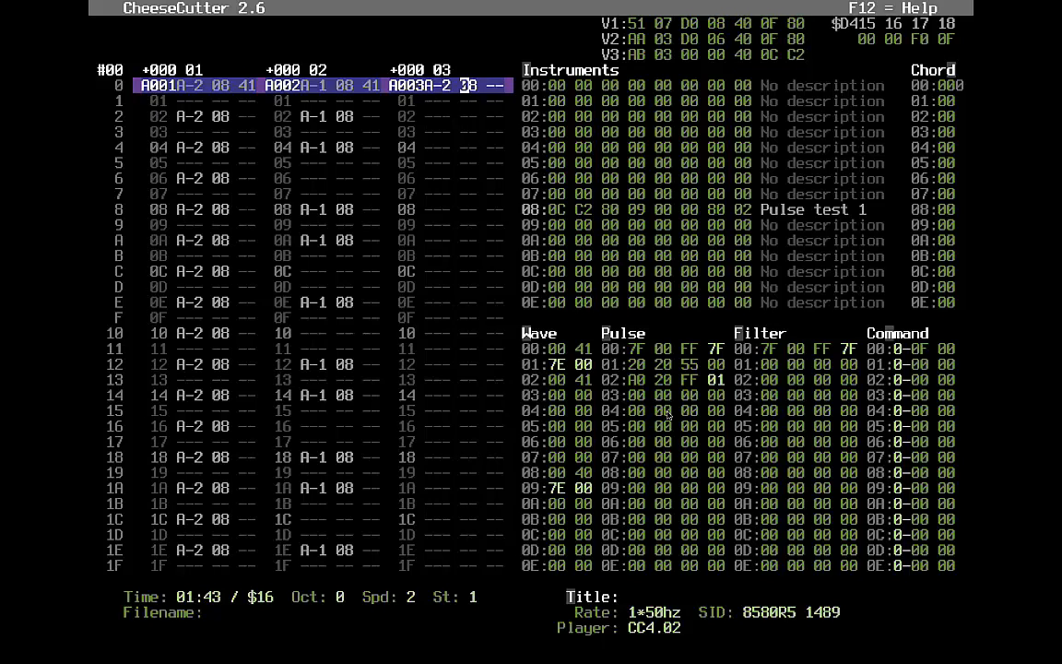
type("9")
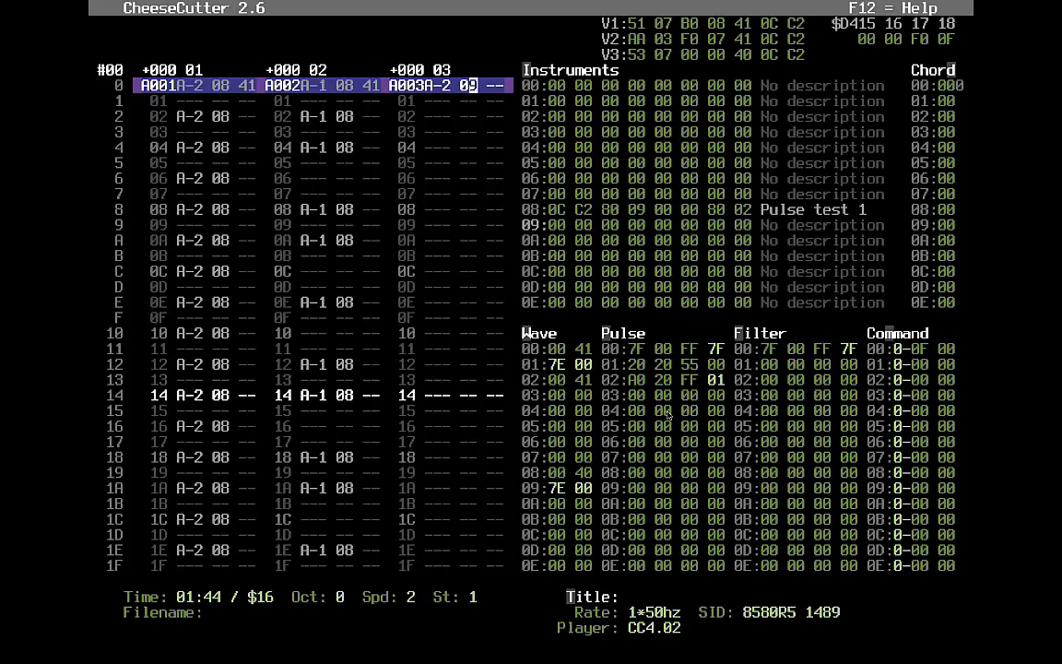
type("8")
key("Down")
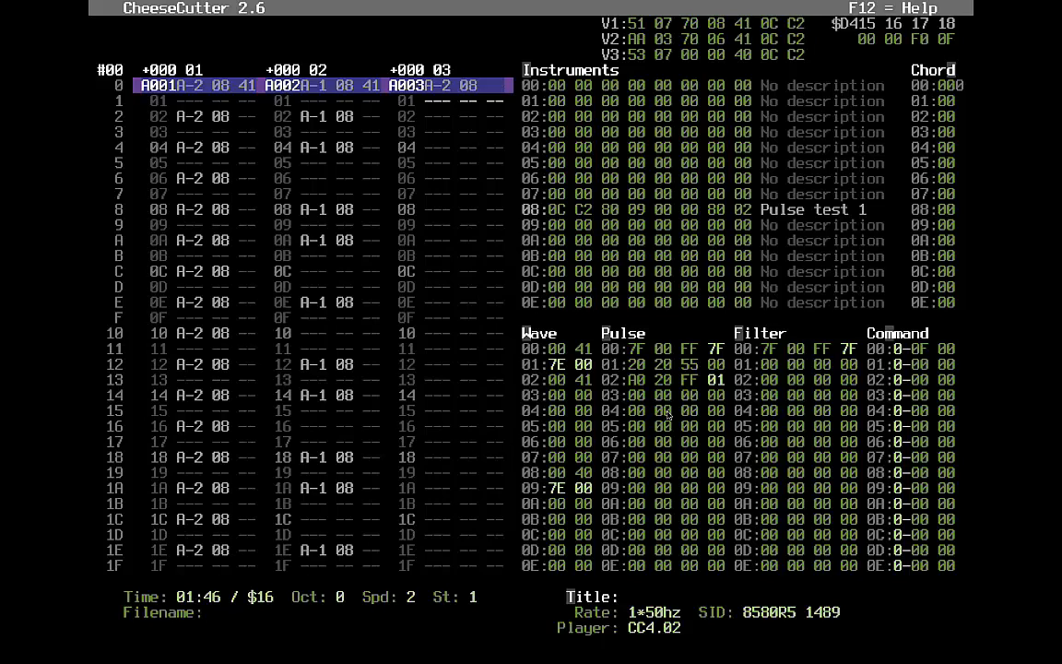
- Review pulse table rows 03 and 04: duration, add value, initial pulse and next-set pointer
key("alt+m")
key("alt+f")
key("alt+p")
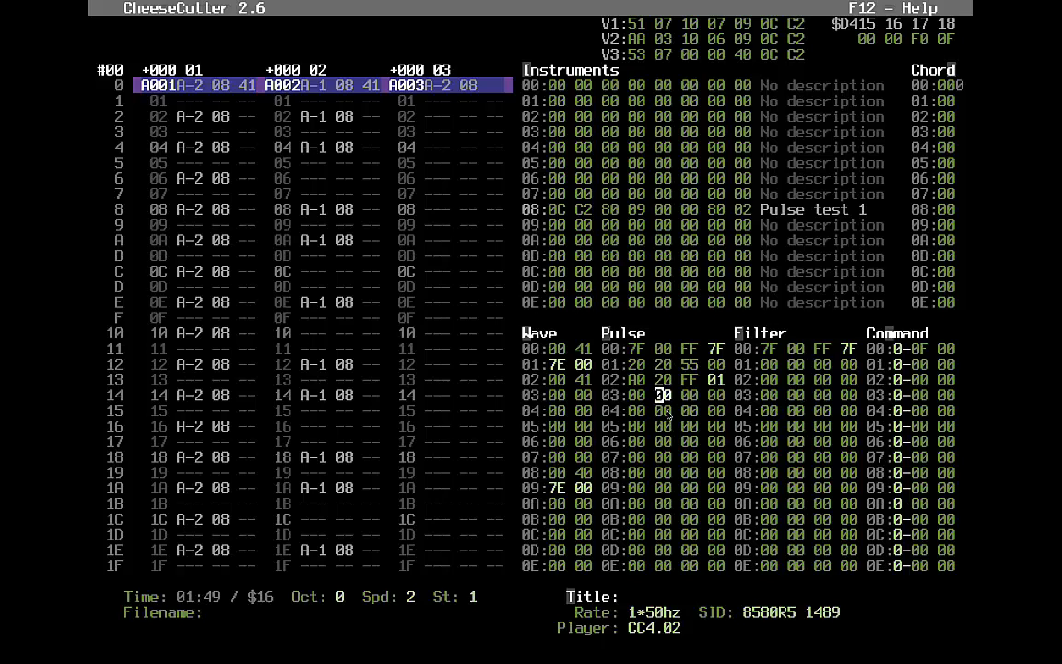
key("Left")
key("Left")
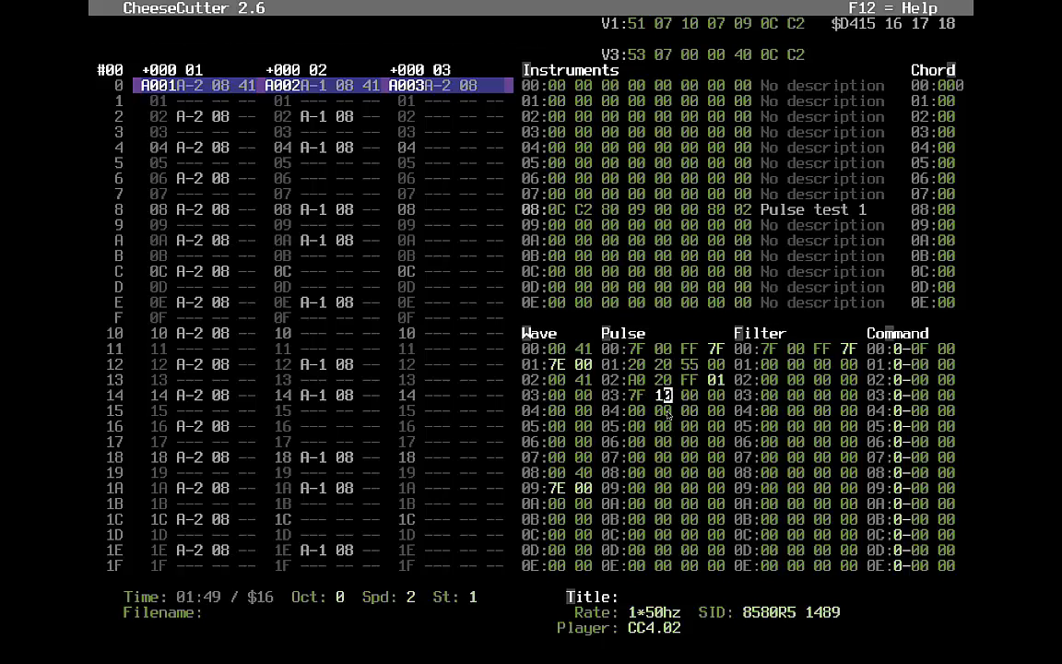
key("Left")
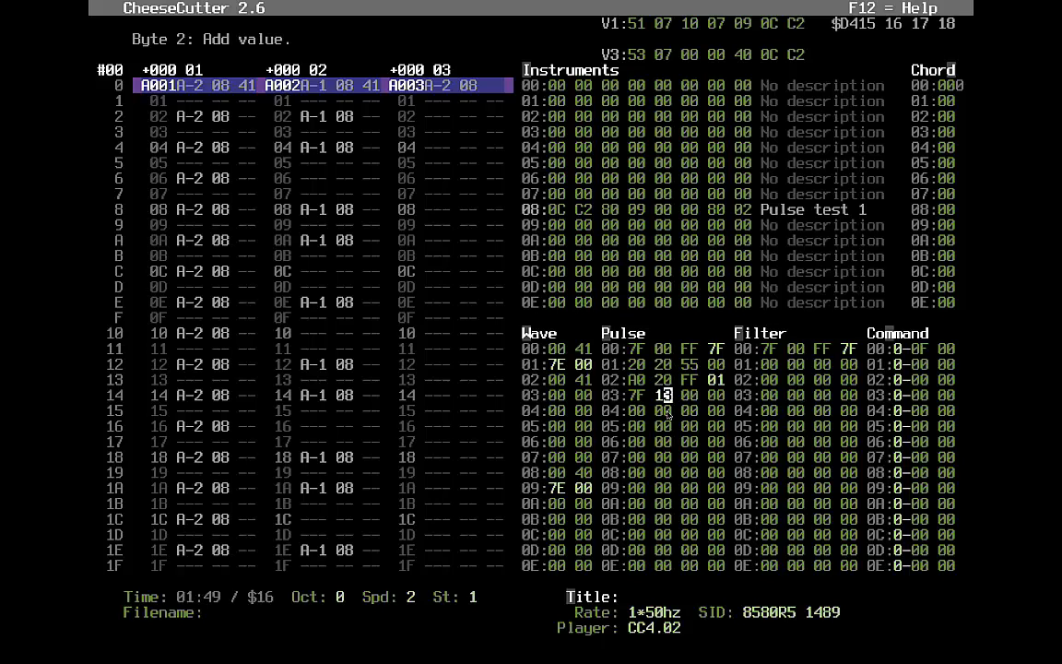
key("Right")
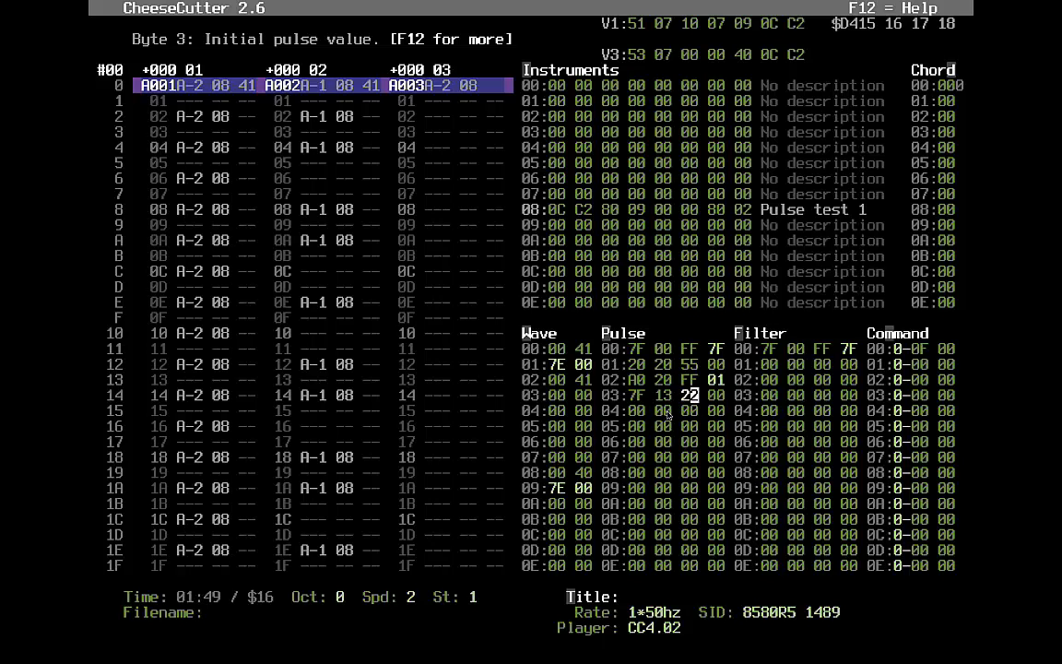
key("Left")
key("Left")
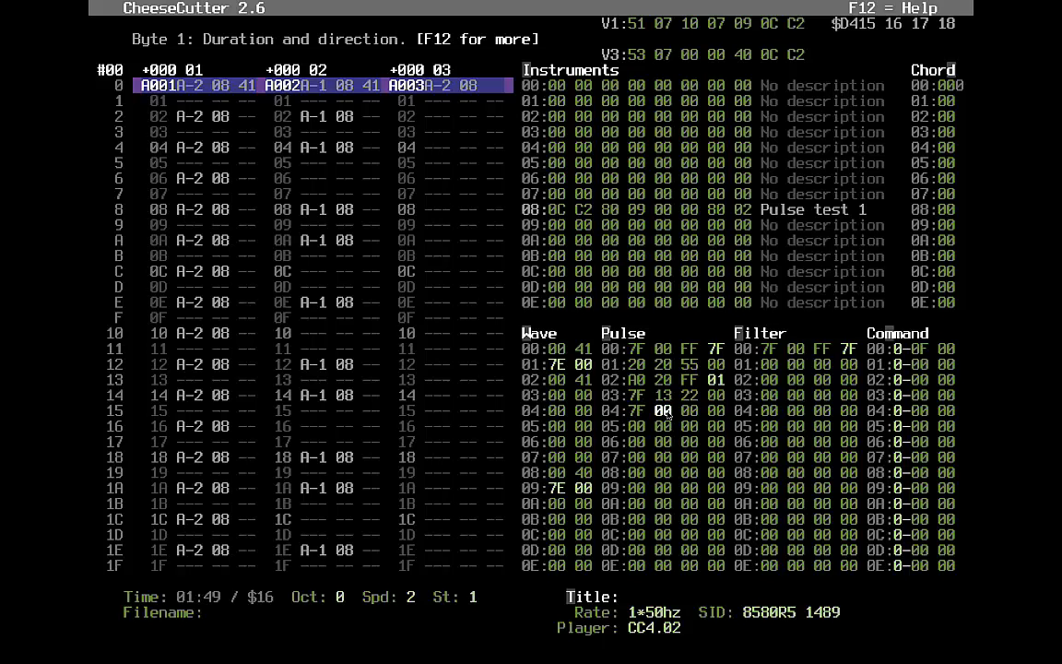
key("Up")
key("Right")
key("Right")
key("Left")
key("Left")
key("Right")
key("Right")
key("Right")
key("Right")
key("Right")
key("Left")
key("Left")
key("Left")
key("Left")
key("Left")
key("Left")
key("Left")
key("Right")
key("Right")
key("Right")
key("Right")
key("Right")
key("Right")
key("Right")
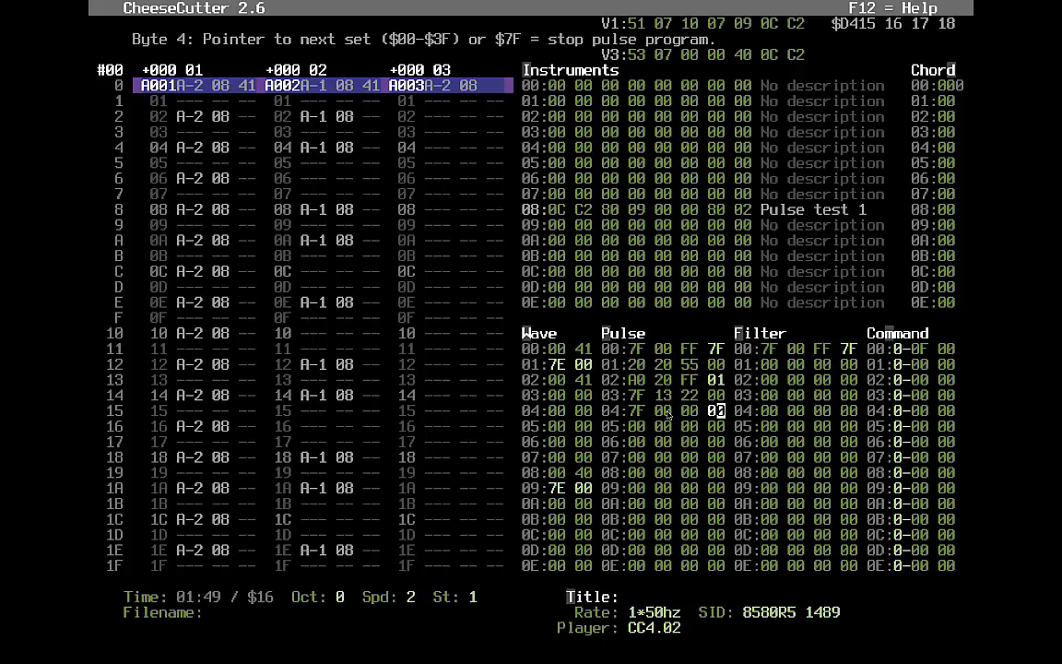
key("Left")
key("Left")
key("Left")
key("Left")
key("Left")
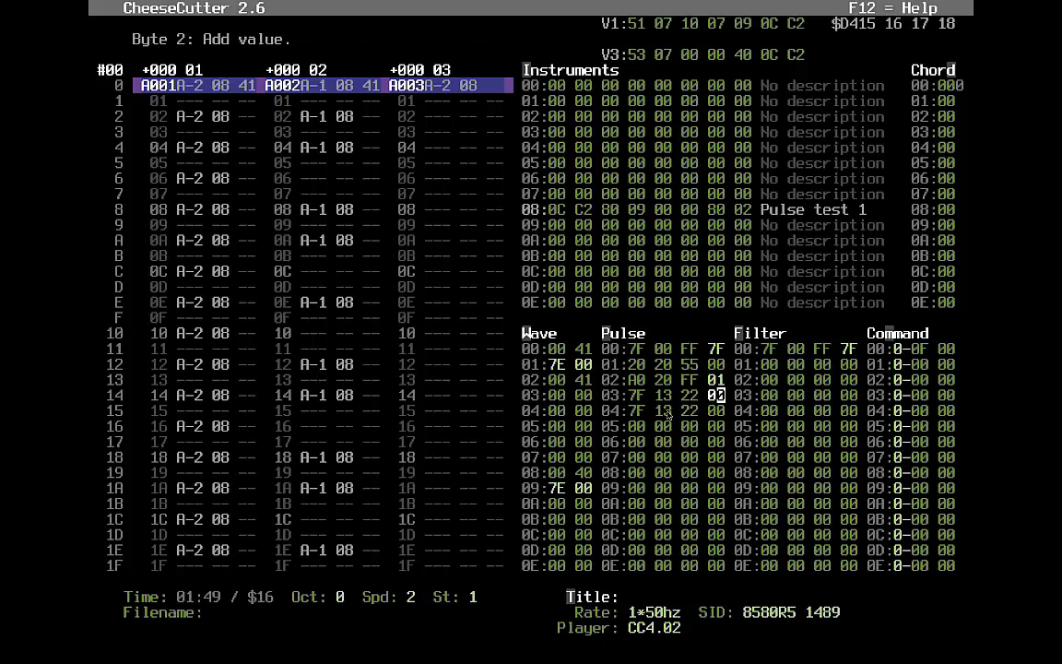
key("Left")
key("Left")
key("Left")
key("Left")
key("Left")
key("Left")
key("Right")
key("Right")
key("Right")
key("Right")
key("Right")
key("Right")
key("Right")
key("Right")
key("Right")
key("Right")
key("Right")
key("Right")
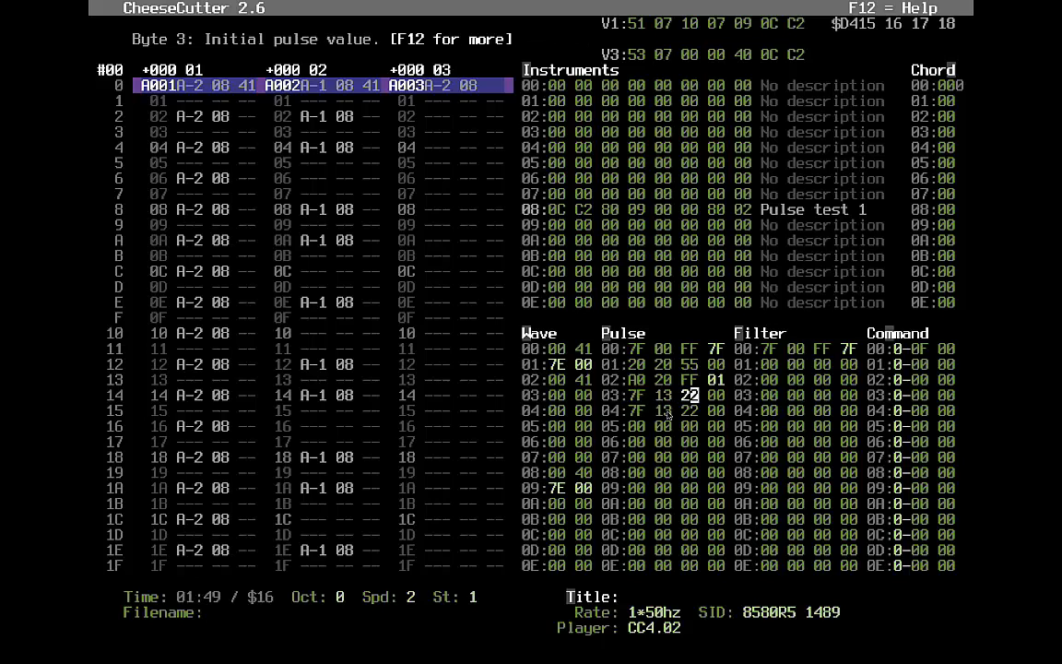
key("Left")
key("Down")
key("Right")
key("Right")
key("Right")
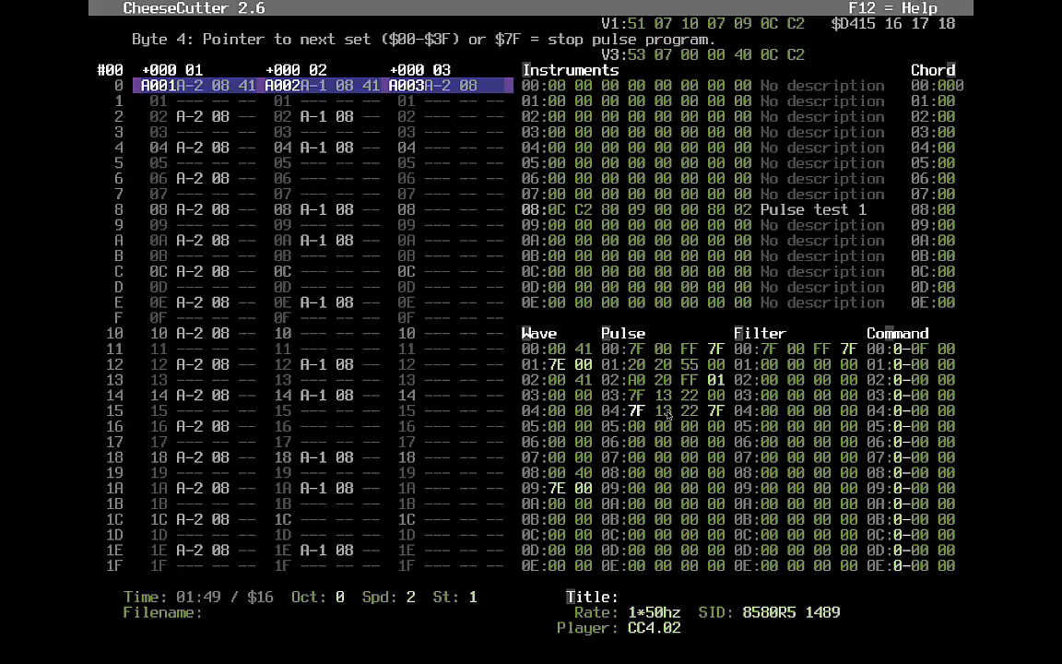
key("Right")
key("Right")
key("Right")
key("Right")
key("Right")
key("Right")
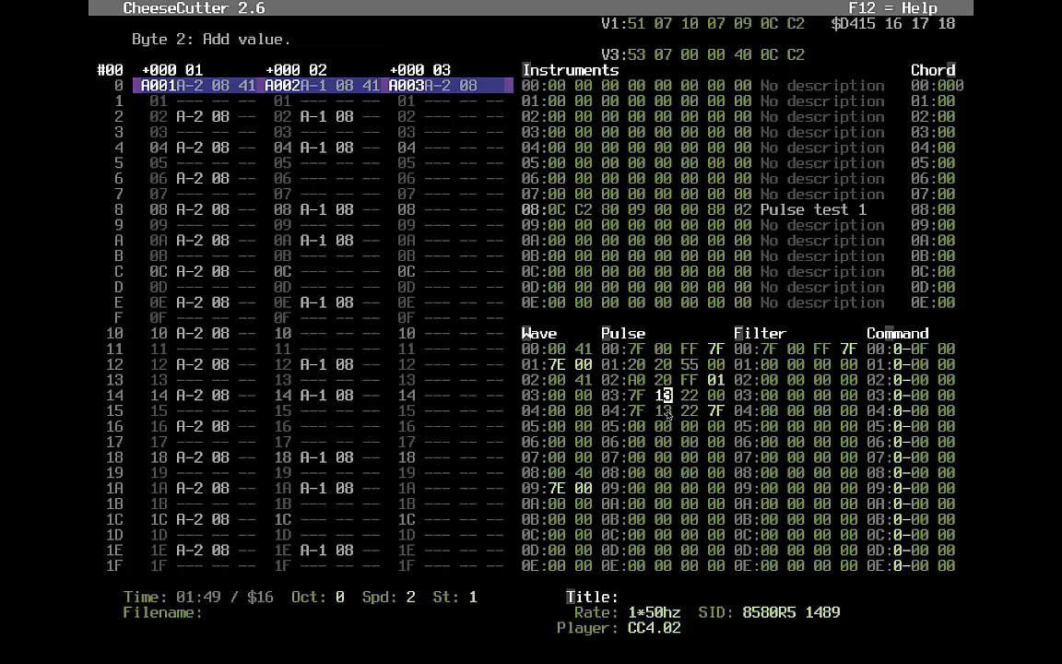
key("Left")
key("Left")
key("Left")
key("Left")
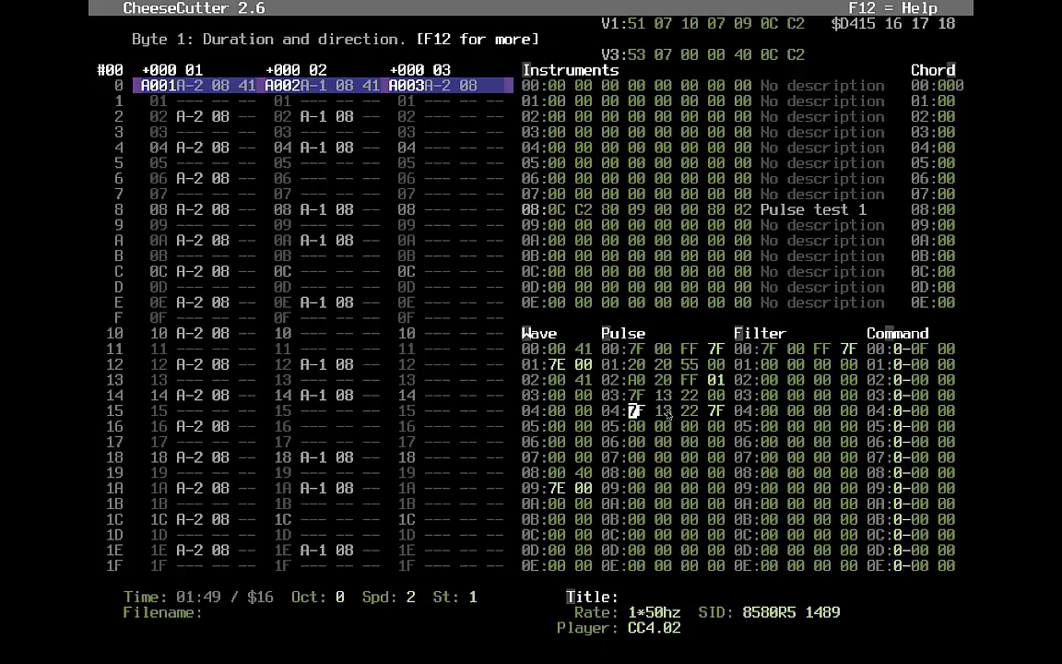
key("Right")
key("Right")
key("Right")
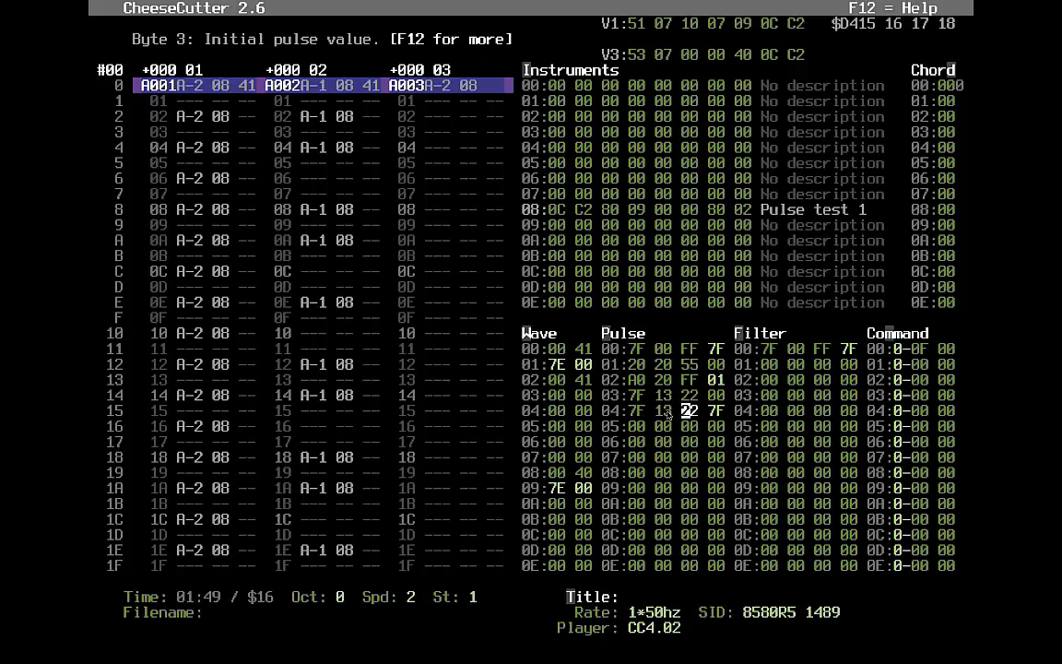
- Put instrument 8 on voice 3's first A-2 note at row 0
key("Right")
key("Right")
key("Up")
type("8")
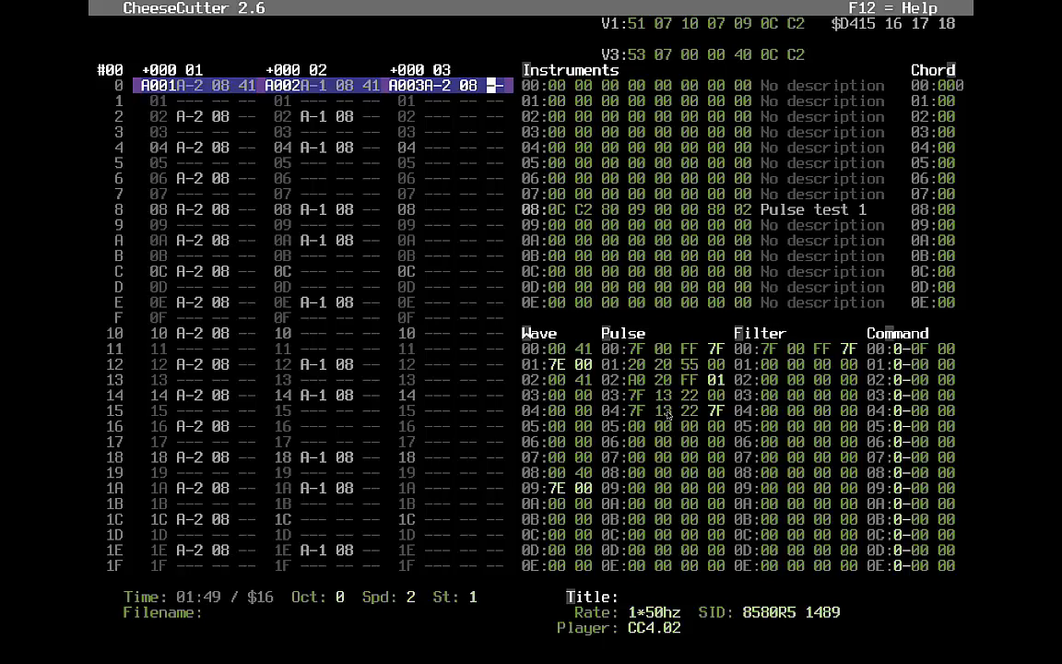
- Enter a 3 value and play the tune from the start
type("3")
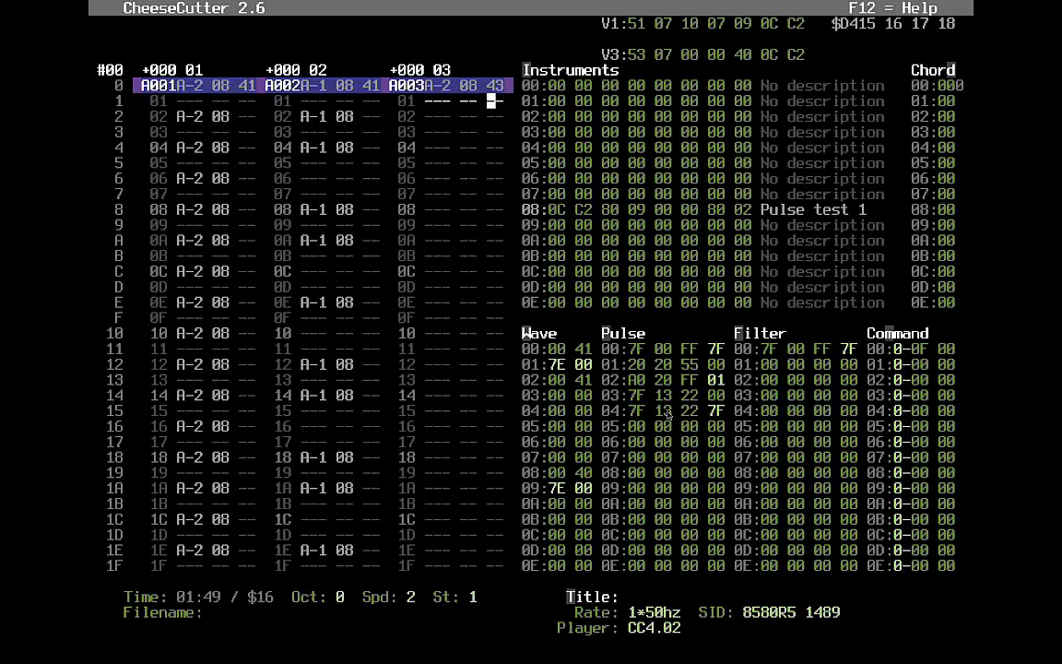
key("F1")
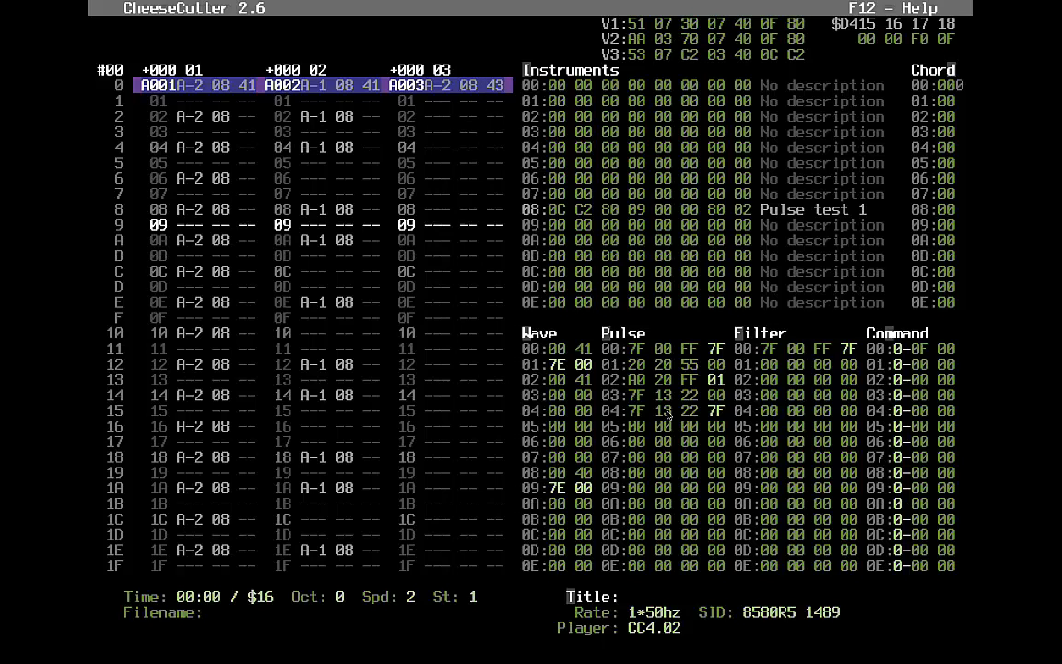
key("Up")
key("Left")
key("Left")
key("Left")
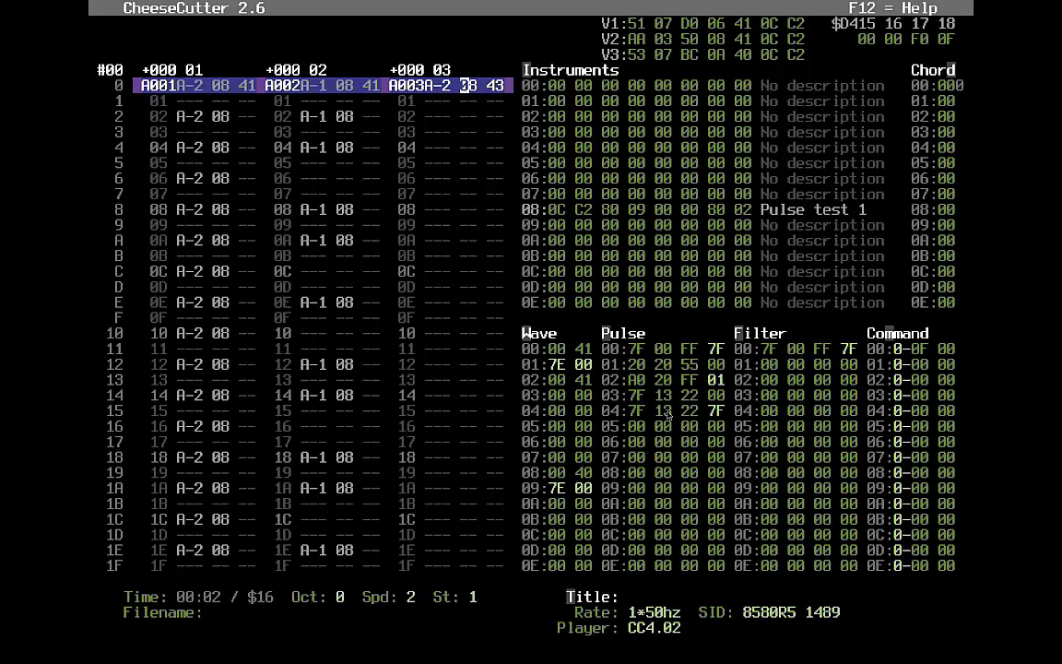
- Switch voice 3's first note to instrument 09 and clear its 43 command
type("9")
key("Up")
key("Left")
key("period")
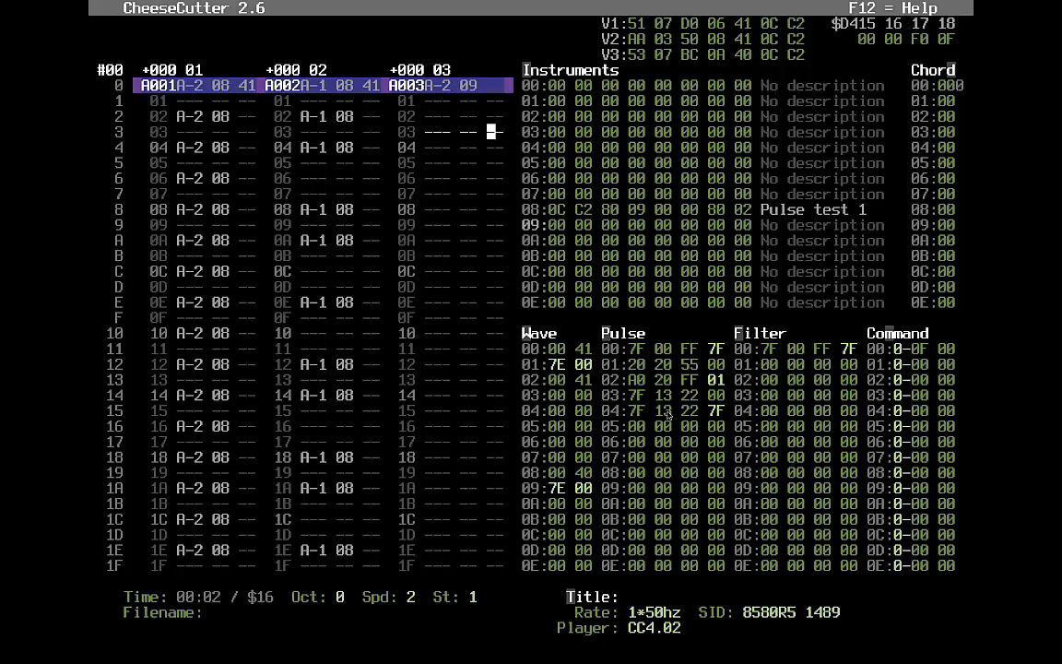
- Give instrument 09 the envelope 0C CD
key("alt+m")
key("alt+i")
key("Down")
key("Left")
key("Left")
key("Left")
key("Left")
key("Left")
key("Left")
key("Left")
key("Left")
key("Left")
key("Left")
key("Up")
type("cc")
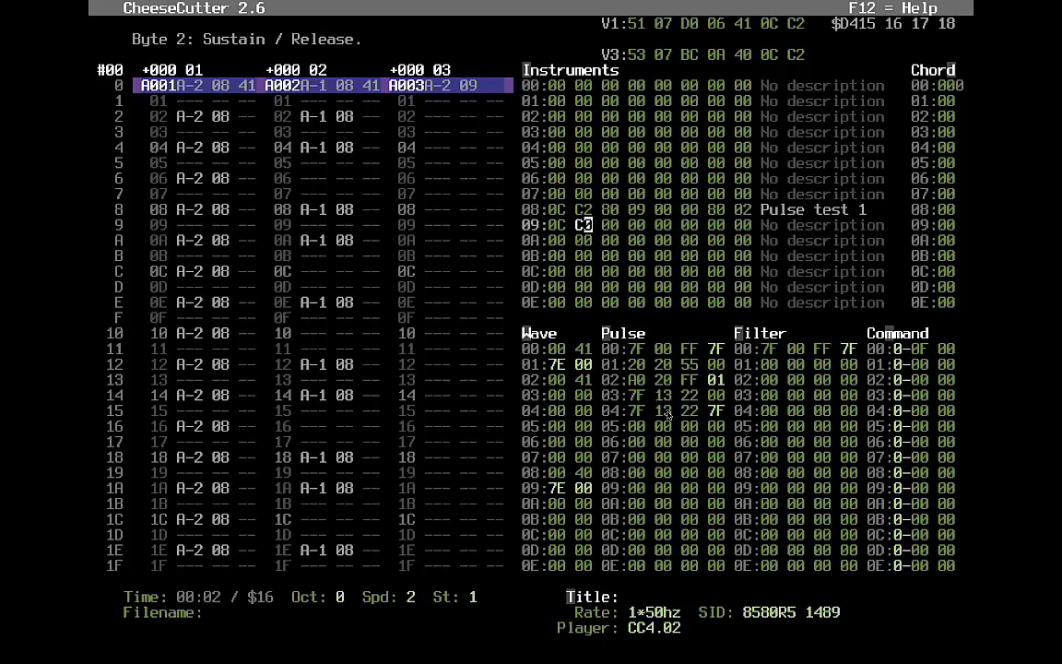
type("d")
key("Right")
key("Right")
key("Right")
key("Right")
key("Right")
key("Right")
key("Right")
key("Right")
key("Right")
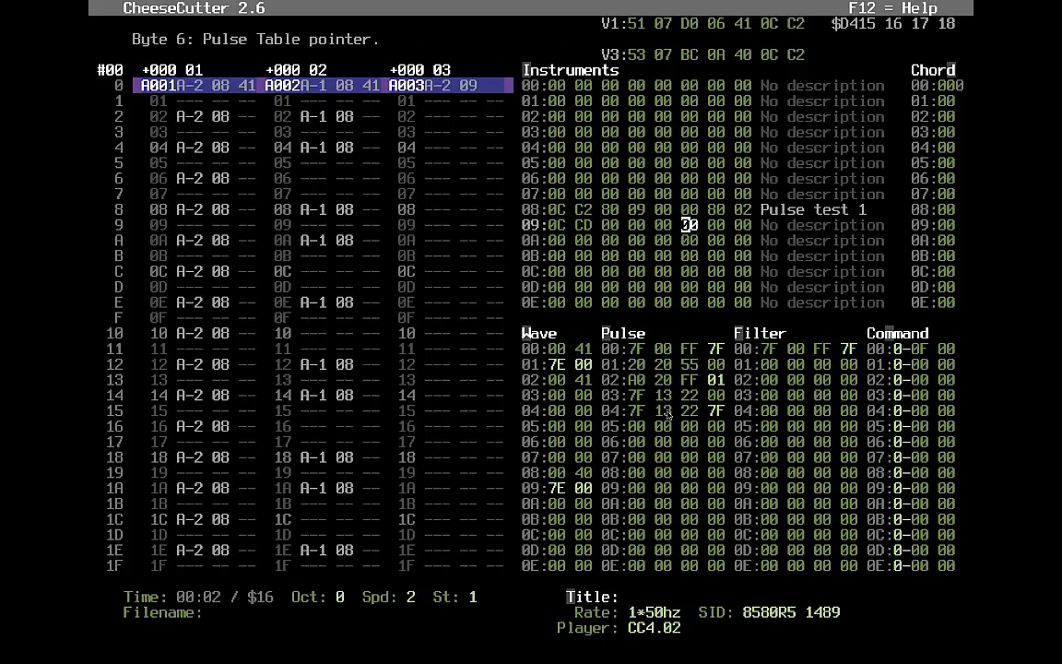
key("Left")
key("Left")
key("Right")
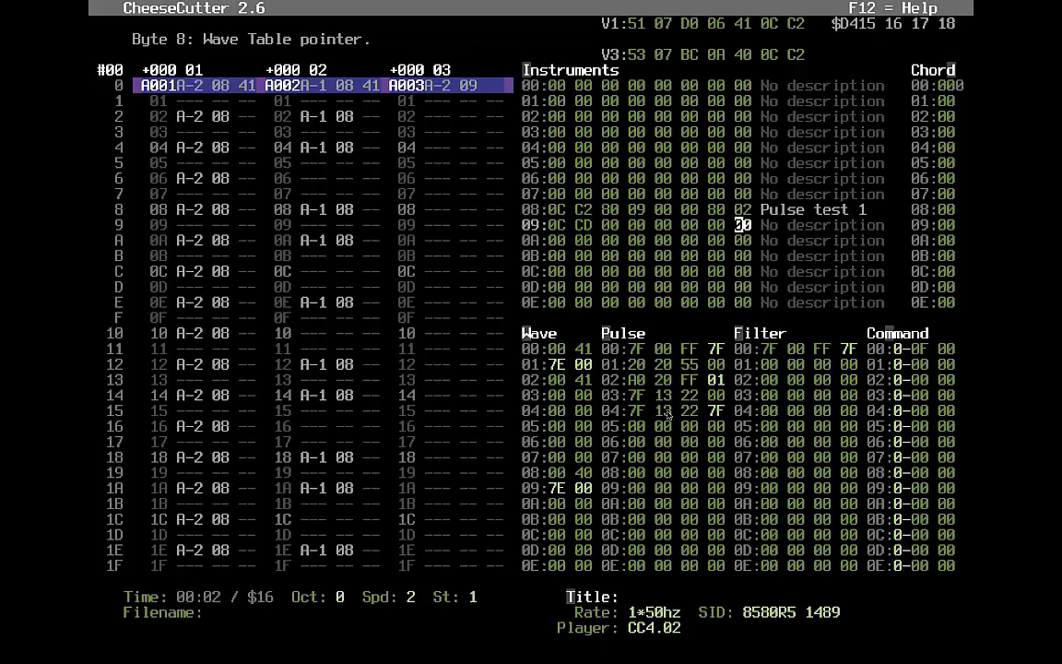
- Audition instrument 09 with pulse pointer 03 by playing the tune, then stop playback
key("F1")
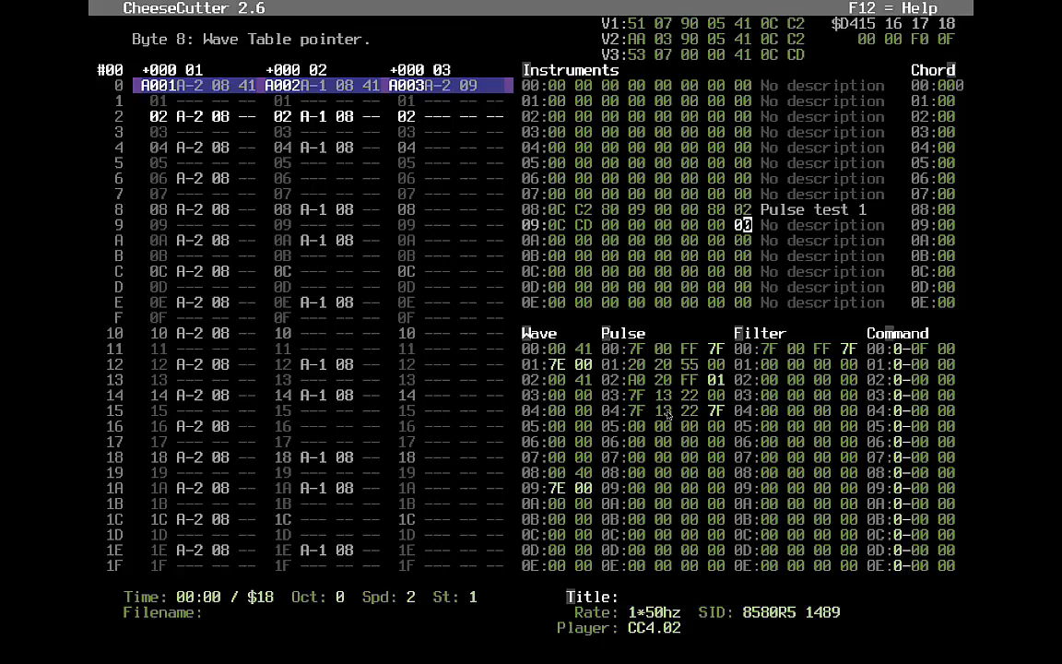
key("F4")
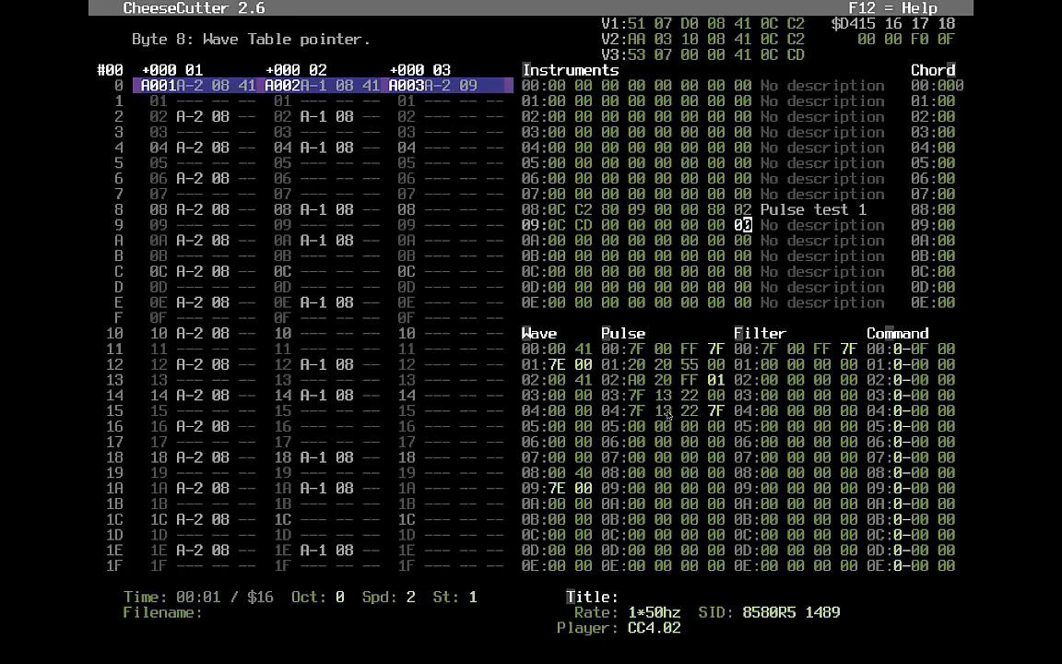
key("Left")
key("Left")
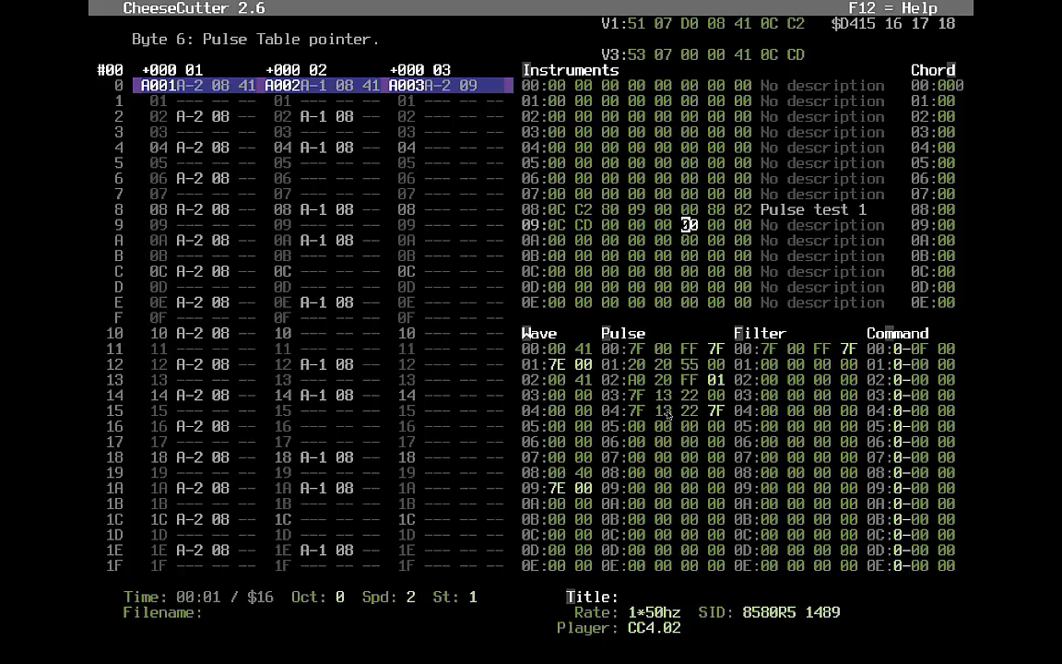
key("Right")
key("F1")
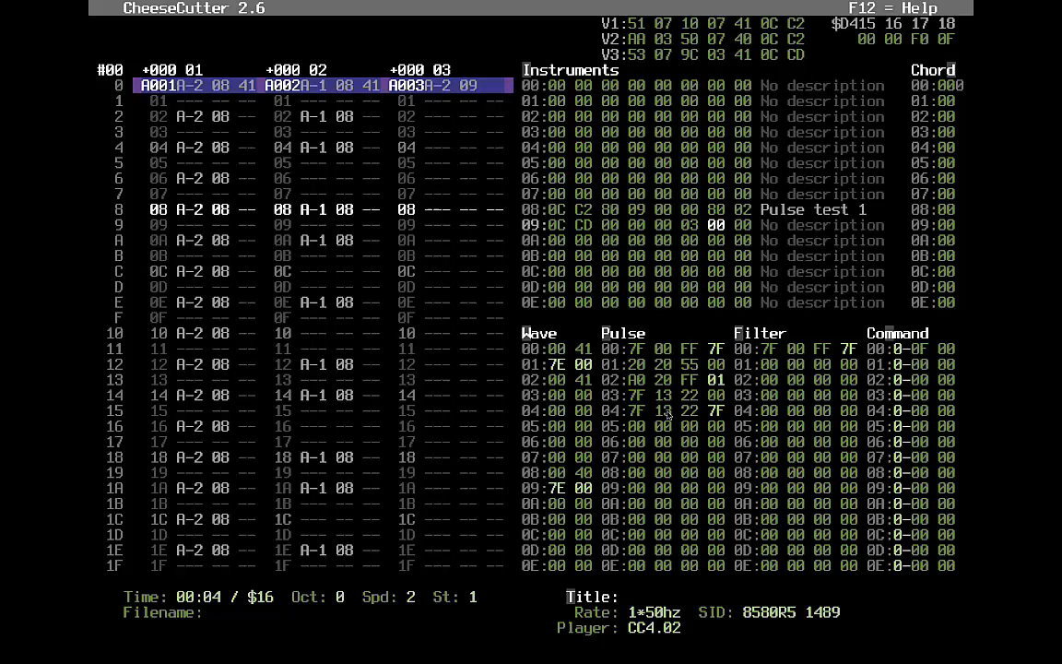
key("alt+v")
key("Tab")
key("Tab")
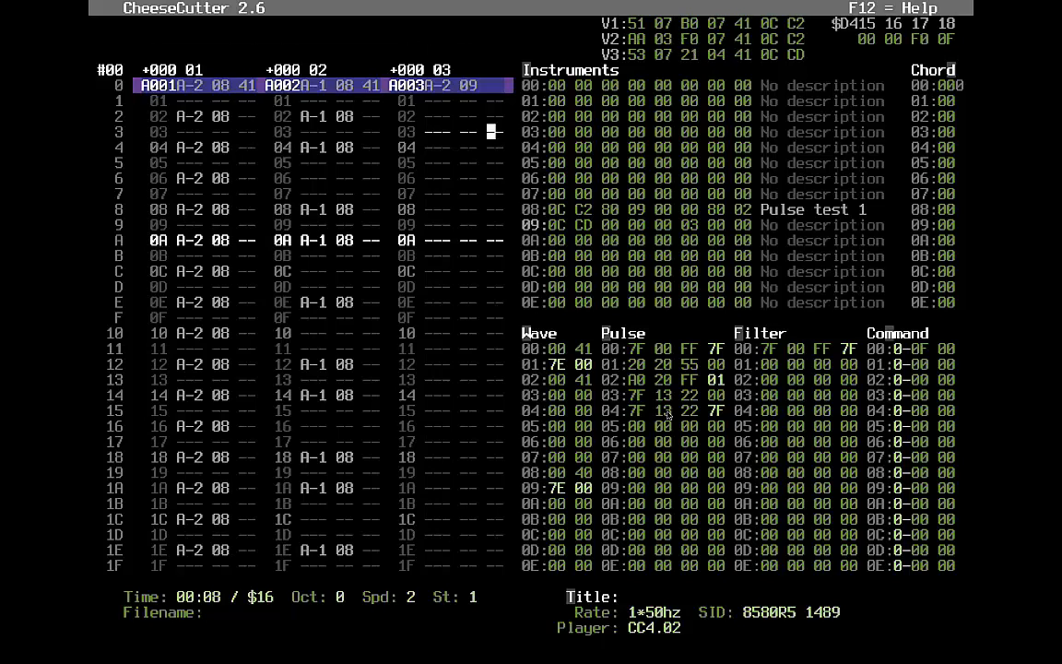
key("F4")
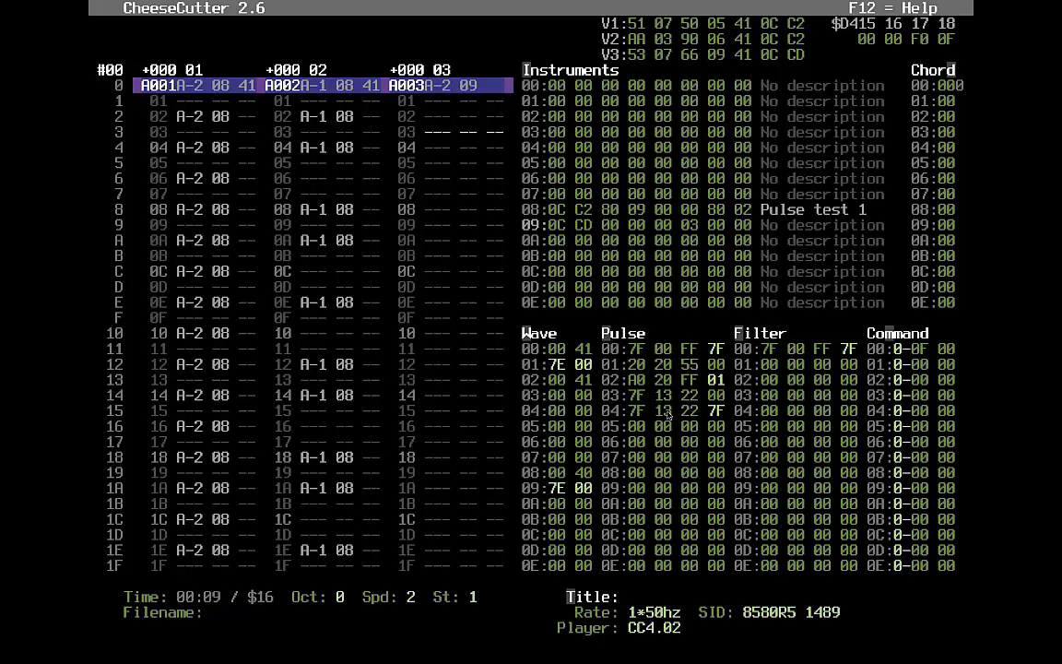
key("Down")
key("Down")
key("Down")
key("Down")
key("Down")
key("Down")
key("Down")
key("Right")
- Play the tune with voices 1 and 3 muted to hear voice 2's A-1 bass alone
key("alt+m")
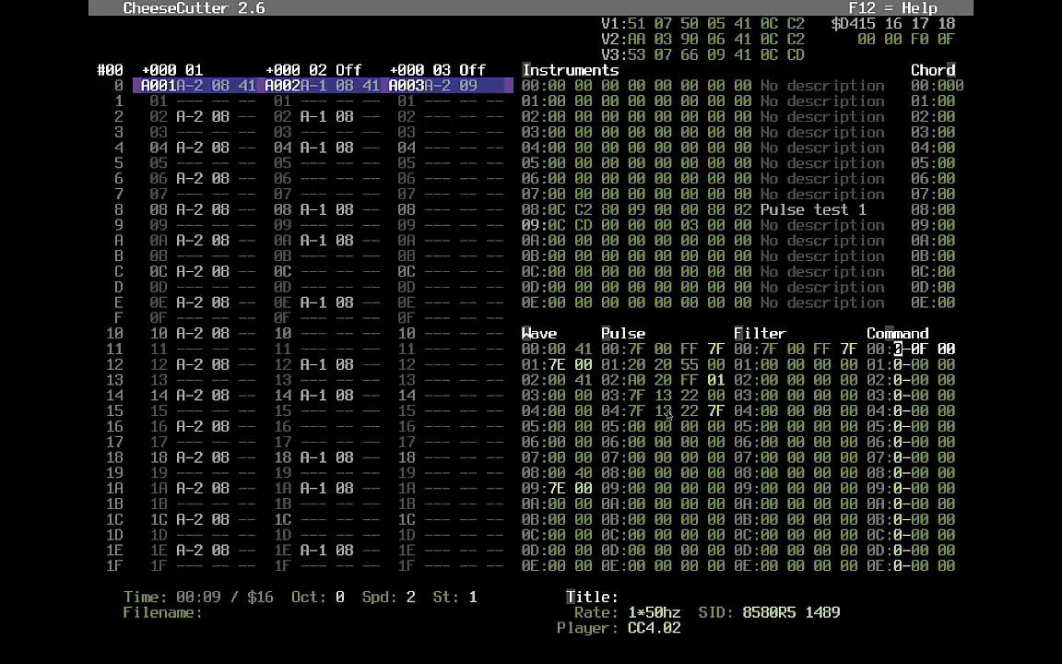
key("F1")
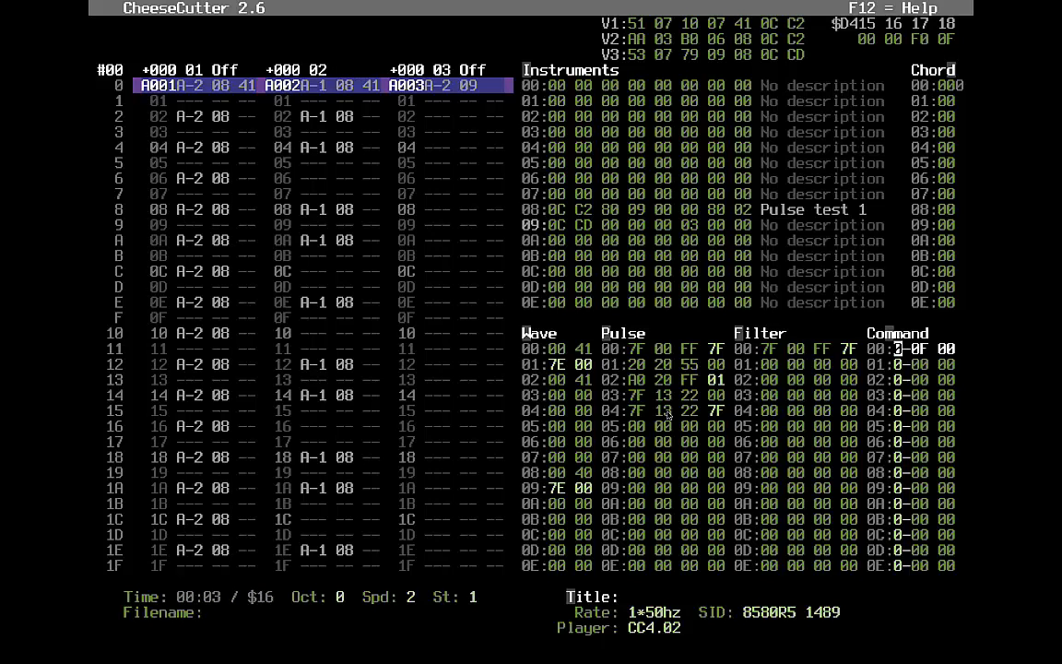
key("F1")
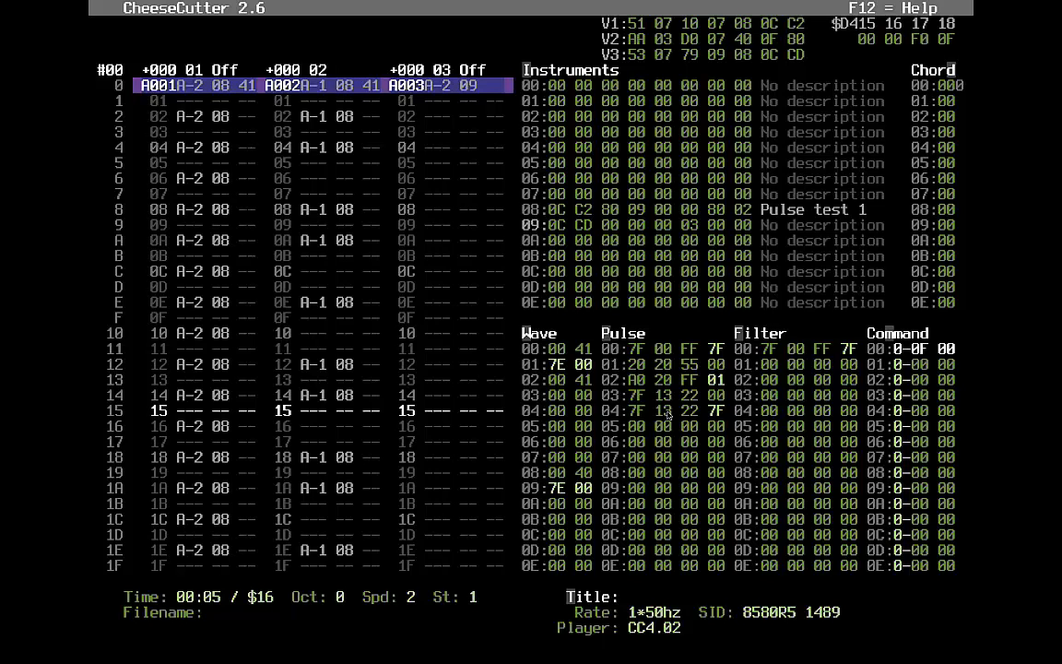
- Return to voice 2's pattern and move to its command field near row 03
key("alt+v")
key("Up")
key("Up")
key("Up")
key("Up")
key("Left")
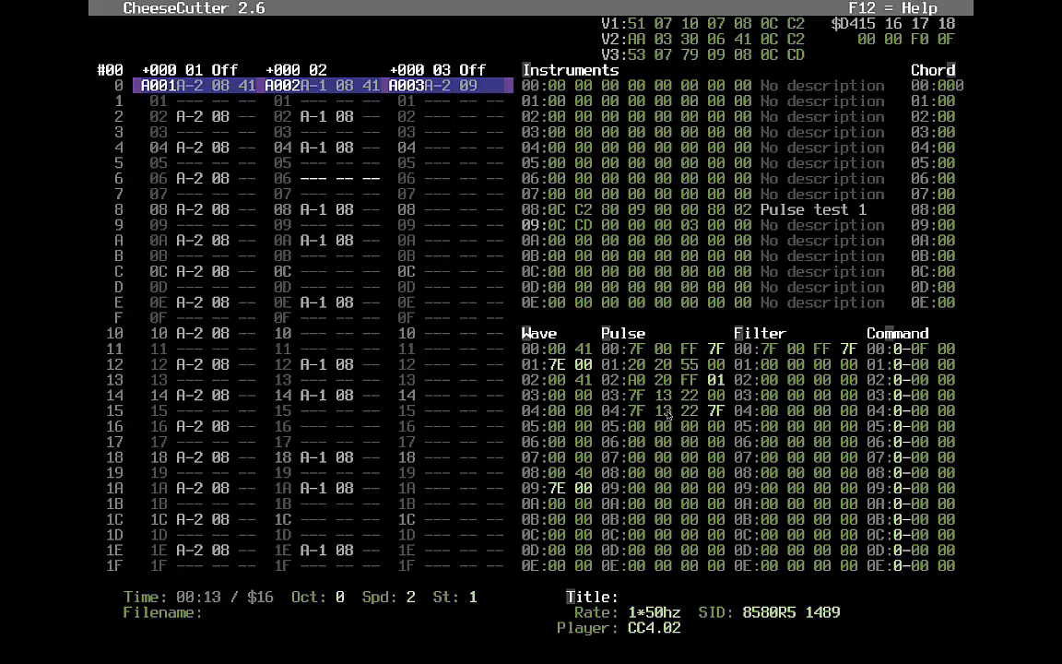
key("Up")
key("Up")
key("Up")
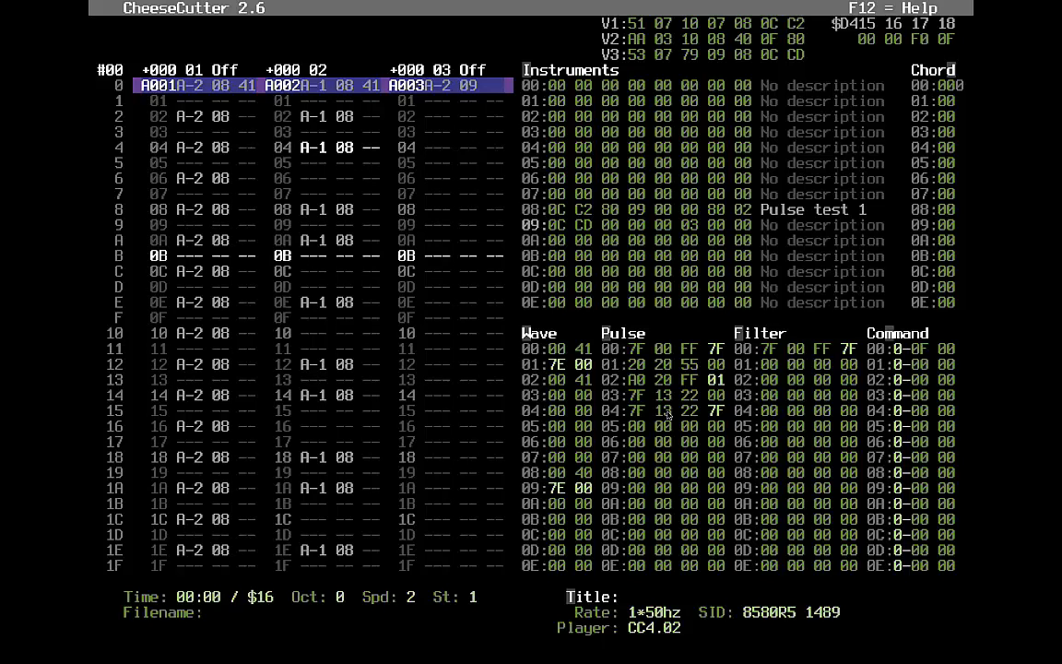
key("Right")
key("Down")
key("Down")
key("Down")
key("Down")
key("Down")
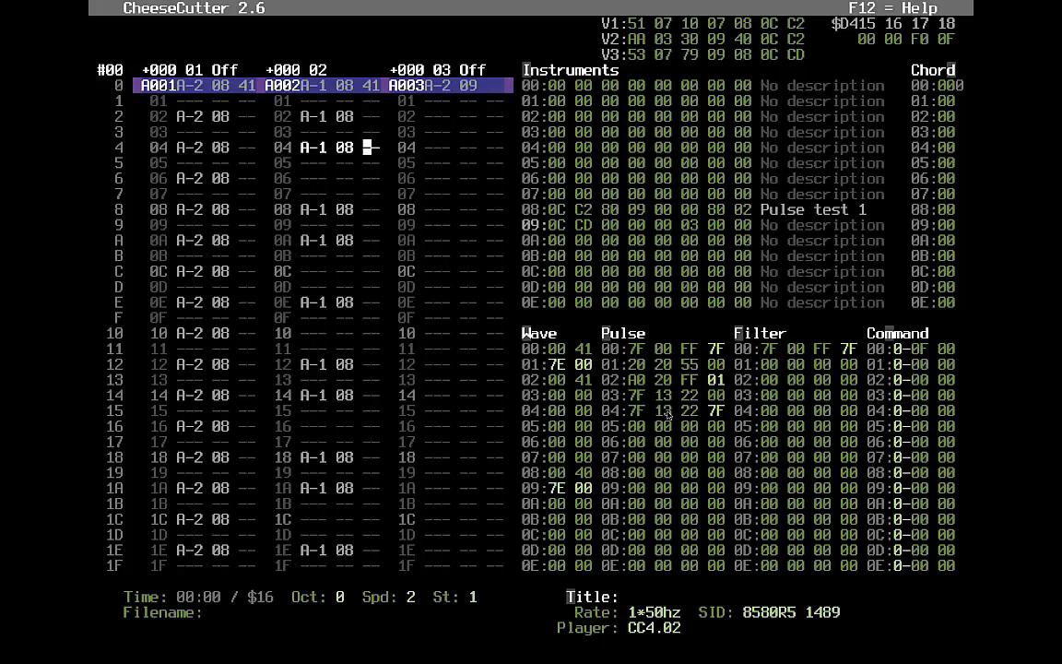
- Go from instrument 09 to the pulse table and enter 468 as row 07's initial pulse value
key("Tab")
key("alt+p")
key("Down")
key("Down")
key("Down")
key("Left")
key("Right")
key("Right")
key("Right")
key("Up")
key("Left")
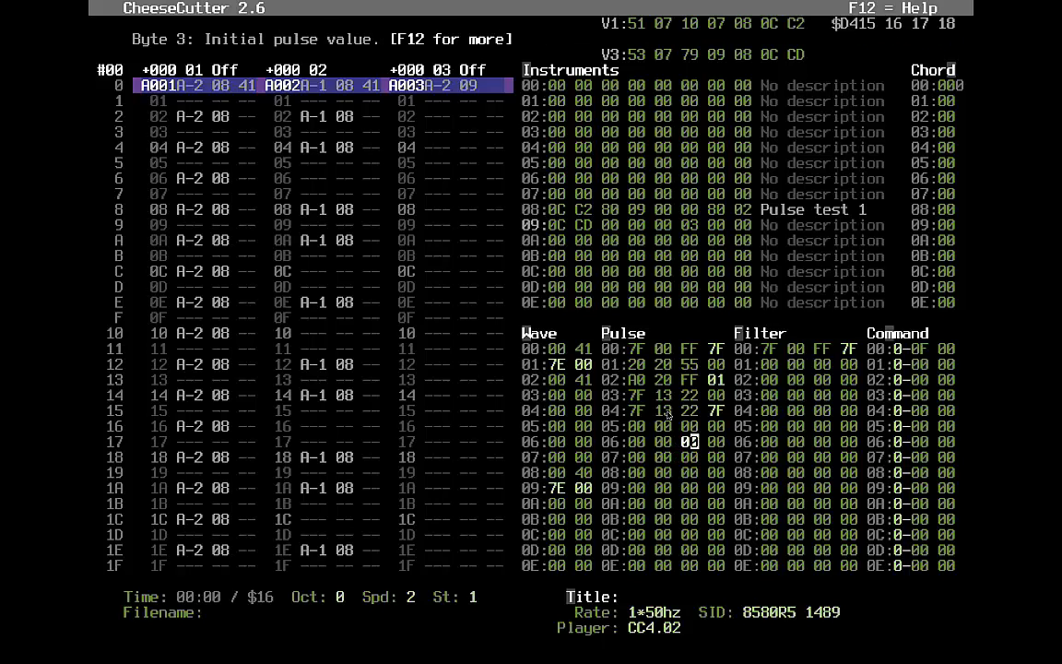
key("Left")
type("46")
type("8")
- Correct the initial pulse values by retyping them as 46688, then review rows 06 and 02
key("Left")
key("Up")
key("Up")
key("Up")
key("Up")
key("Down")
key("Left")
type("466")
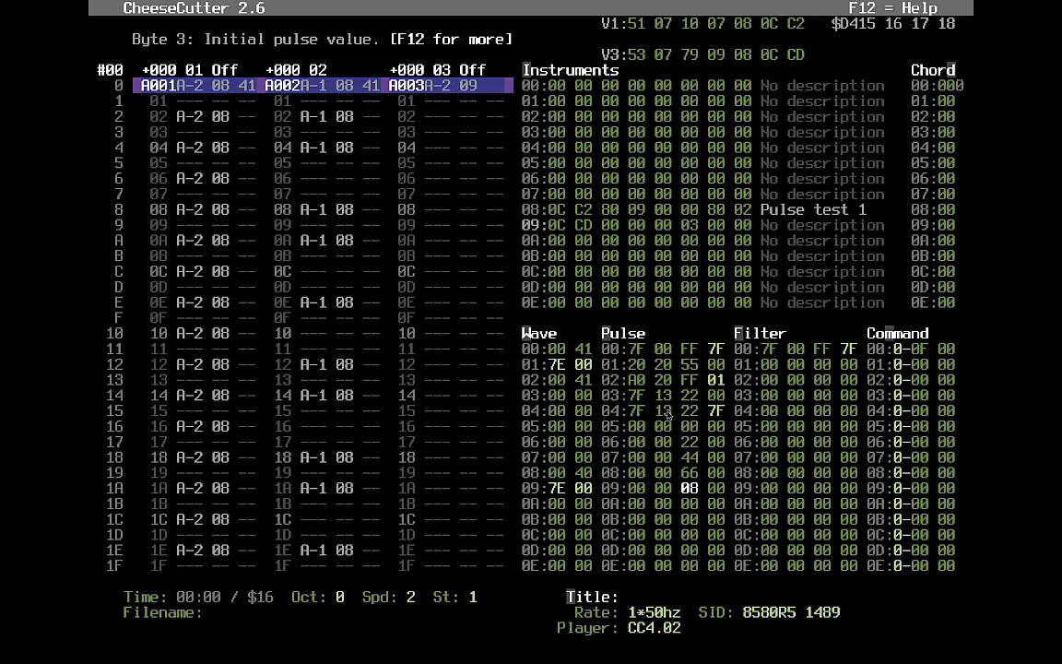
type("88")
key("Up")
key("Up")
key("Up")
key("Up")
key("Left")
key("Left")
key("Left")
key("Right")
key("Right")
key("Left")
key("Right")
key("Up")
key("Up")
key("Up")
key("Up")
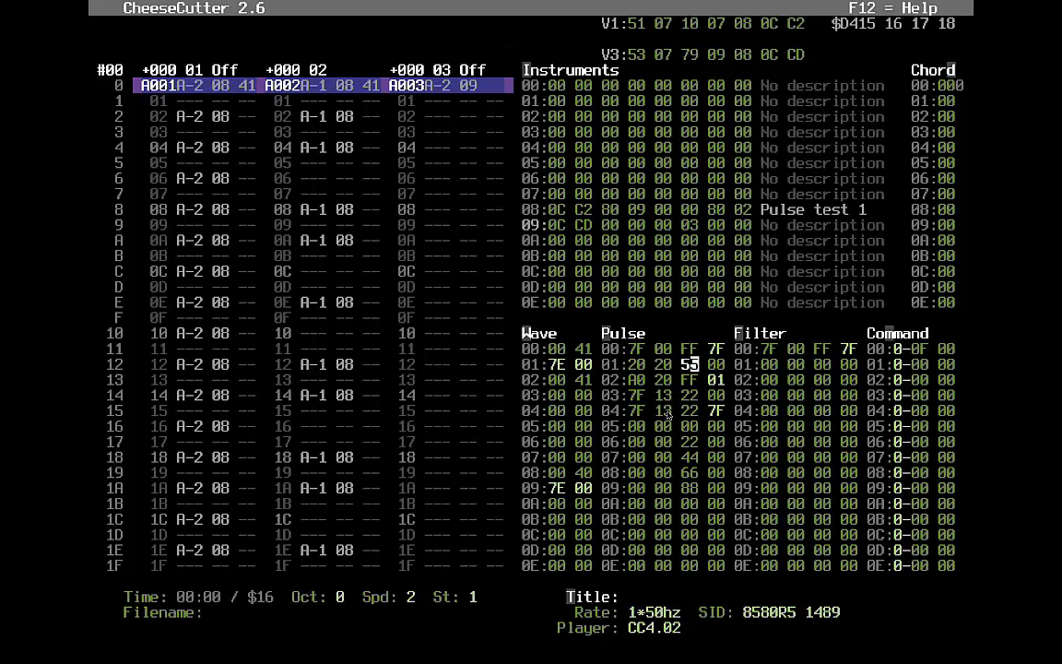
- Point pulse row 09's next-set pointer to 0A
key("Down")
key("Down")
key("Down")
key("Down")
key("Down")
key("Down")
key("Down")
key("Down")
key("Down")
key("Left")
key("Up")
key("Left")
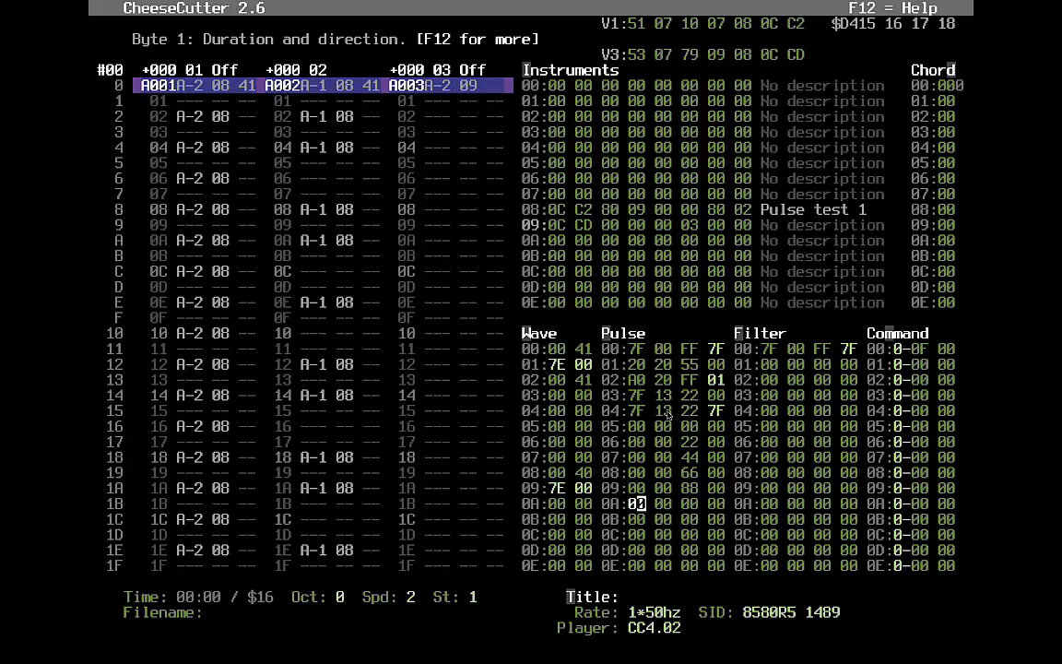
key("Right")
key("Right")
key("Up")
- Point the next-set pointers of rows 08 and 07 to 0A as well
key("Right")
type("0A")
key("Up")
key("Right")
key("Right")
key("Right")
type("A")
key("Up")
key("Left")
key("Up")
key("Down")
key("Down")
key("Up")
type("A")
key("Left")
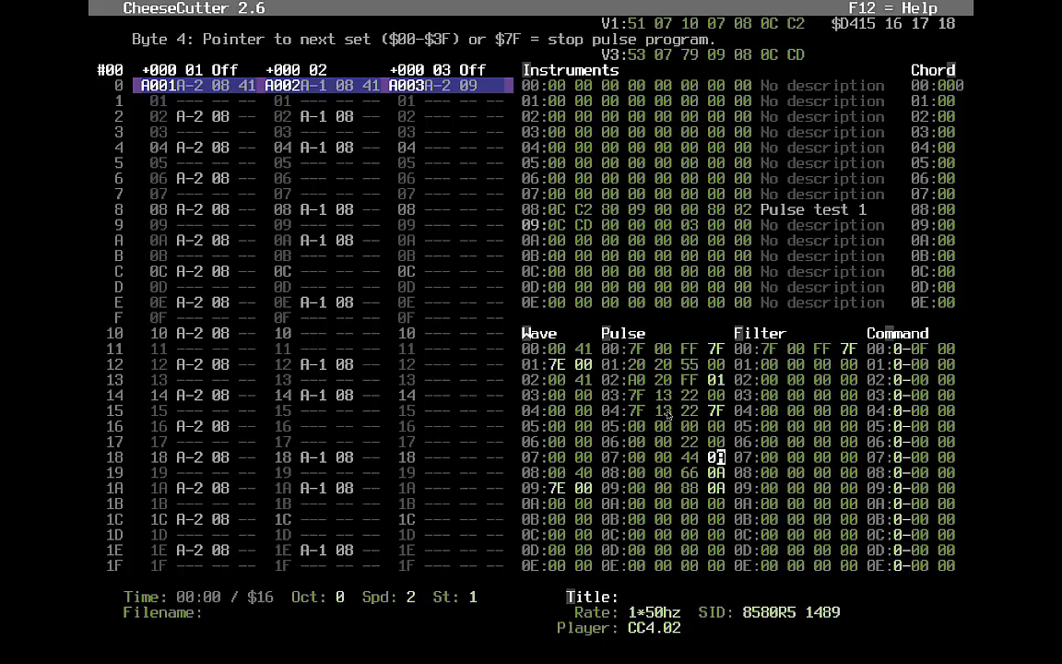
type("0A")
- Enter 11 0A in pulse row 05
key("Up")
key("Left")
key("Up")
key("Left")
key("Left")
key("Left")
- Give rows 0A and 0B durations 10 and 90, each with add value 33
key("Left")
key("Right")
type("11 0A")
key("Right")
key("Right")
key("Right")
key("Right")
key("Down")
key("Down")
key("Down")
key("Down")
key("Left")
key("Left")
key("Left")
key("Left")
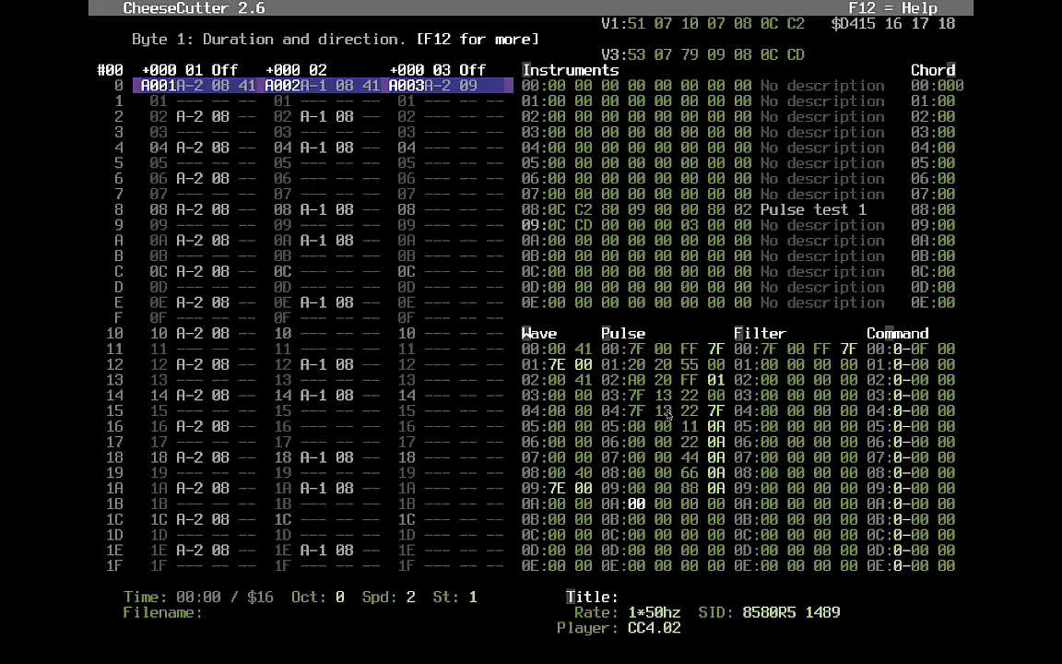
type("10")
type("9")
key("Up")
key("Right")
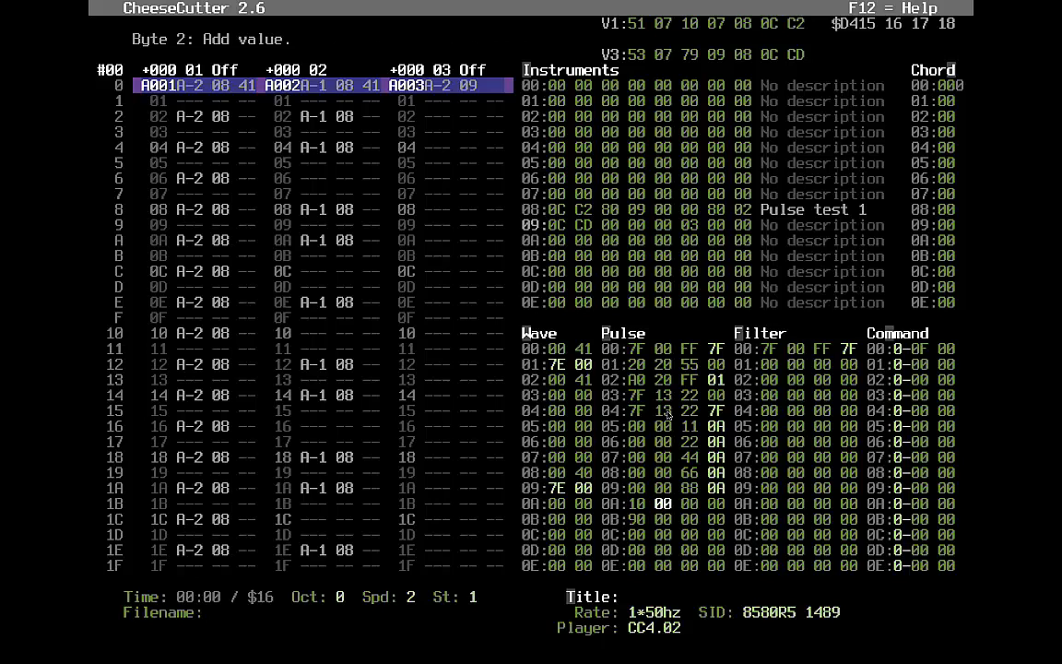
type("33")
key("Down")
key("Left")
key("Left")
type("33")
- Enter the FF limit byte, then check rows 0A and 0B against rows 06 and 07
key("Up")
key("Down")
key("Left")
type("FF")
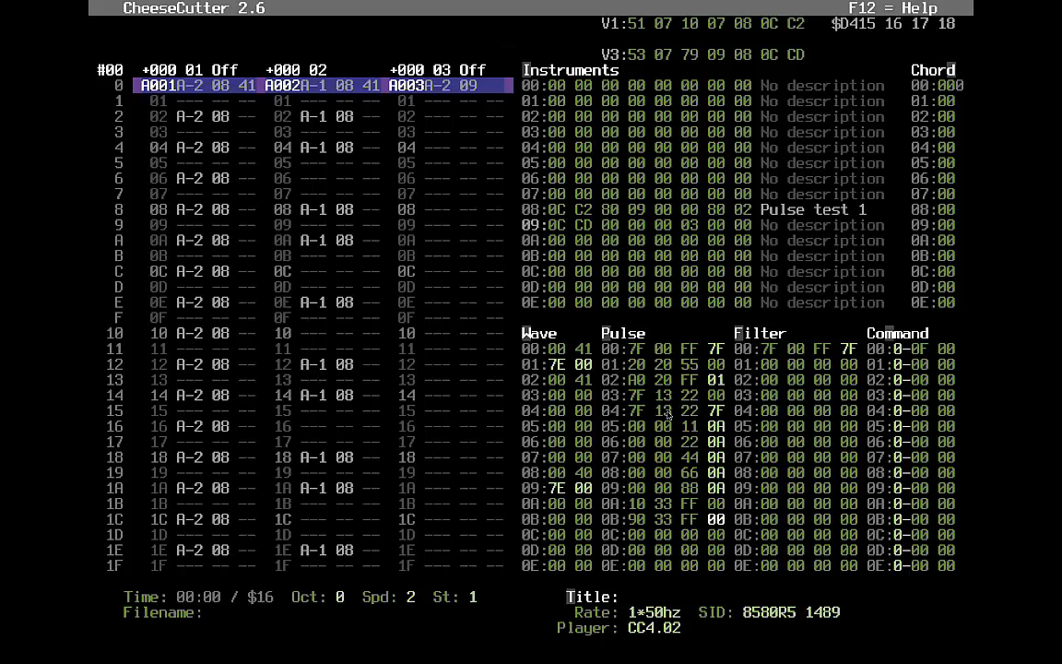
key("Up")
key("Up")
key("Right")
key("Right")
key("Up")
key("Up")
key("Up")
key("Up")
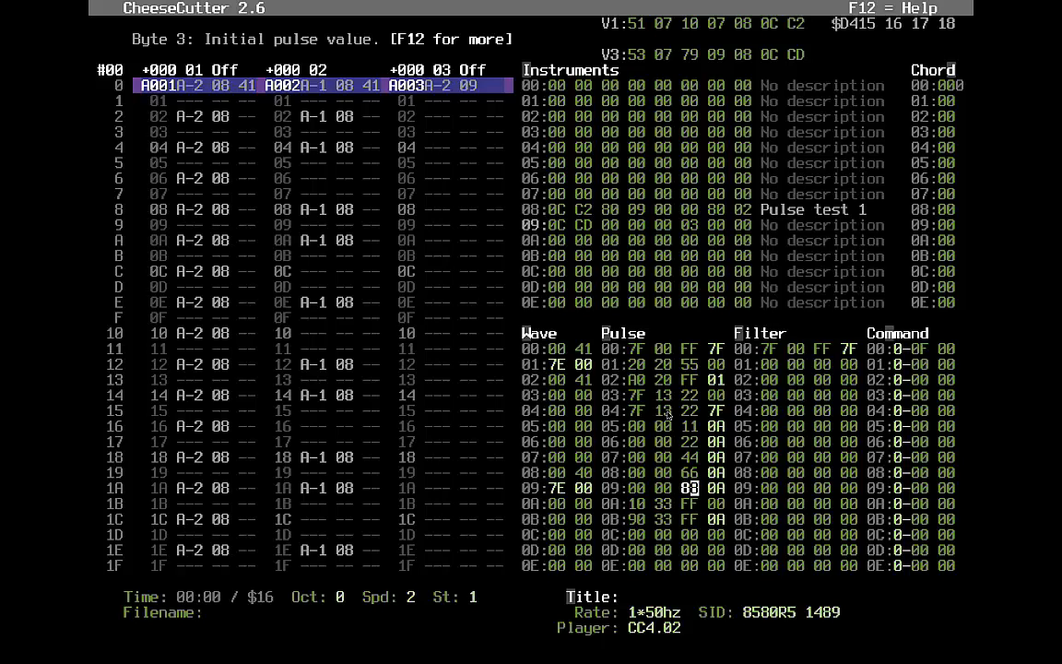
key("Down")
- Put command 45 on voice 2's opening note at row 0
key("Tab")
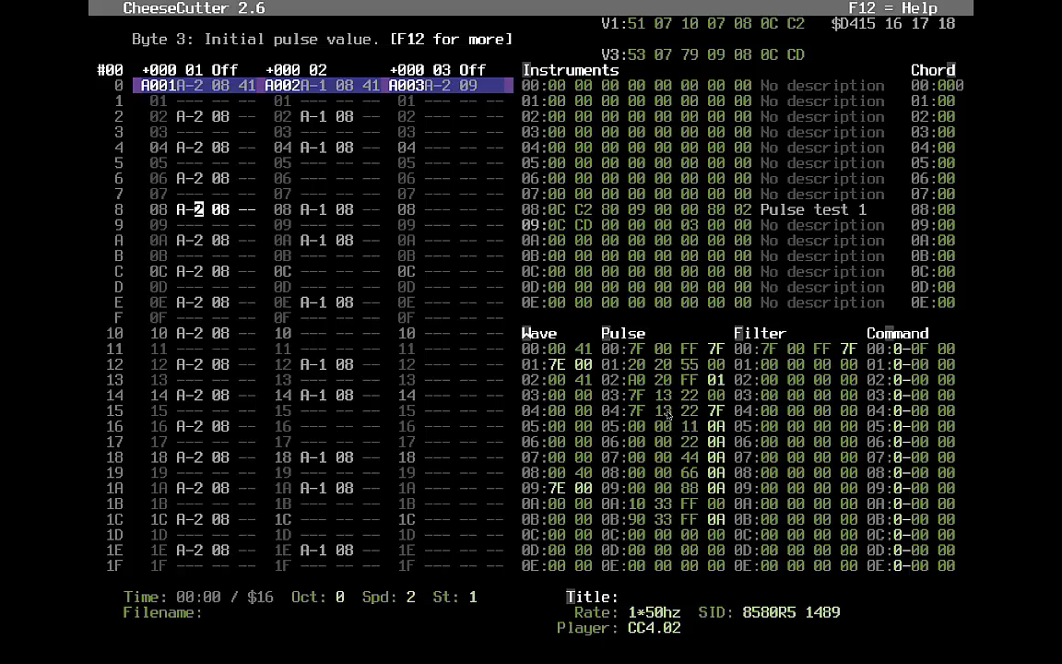
key("Tab")
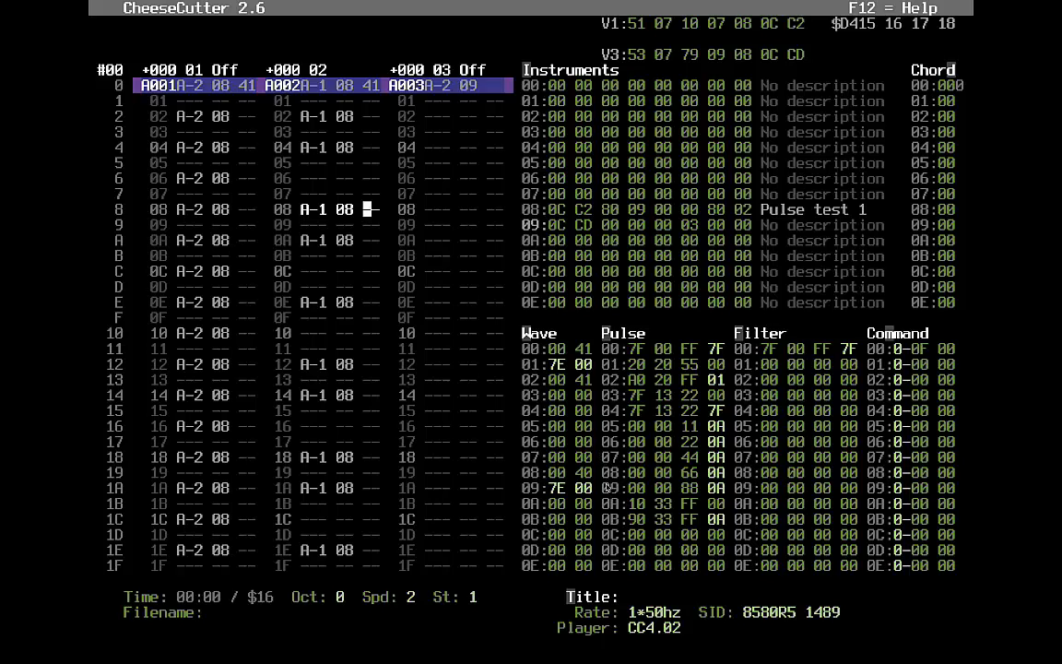
left_click(376, 107)
left_click(368, 129)
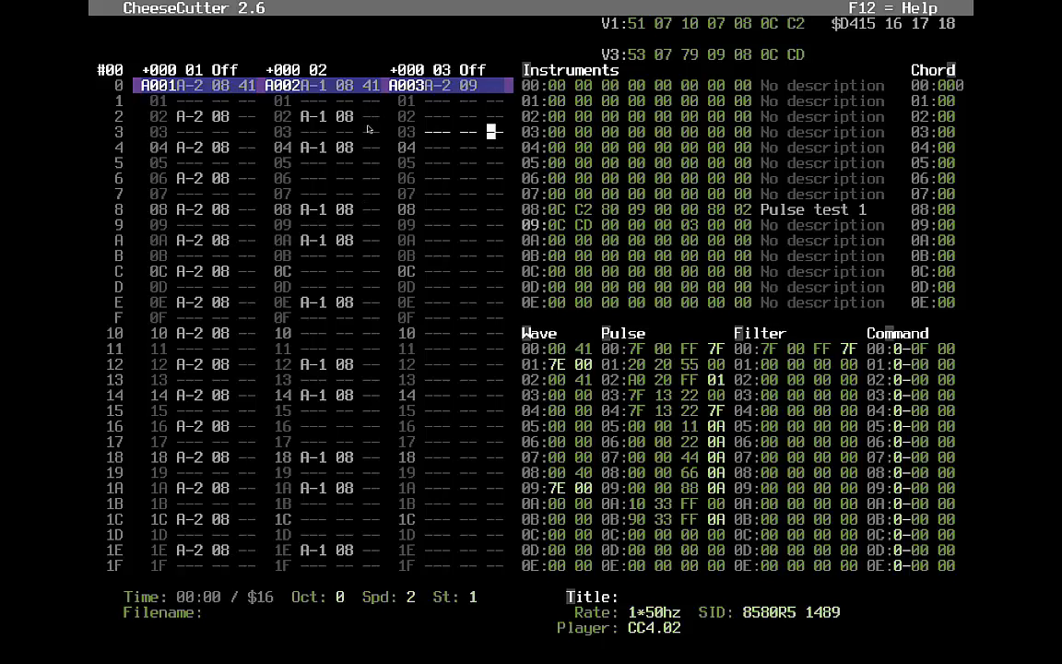
key("Up")
key("Up")
key("Up")
type("5")
- Start playback and enter commands 46, 47, 48 and 49 on the following voice 2 notes
key("Down")
key("Down")
key("F1")
key("Down")
key("Down")
key("Down")
key("Down")
key("Down")
type("46")
key("Down")
key("Down")
key("Down")
key("Down")
key("Down")
type("47")
key("Down")
key("Down")
key("Down")
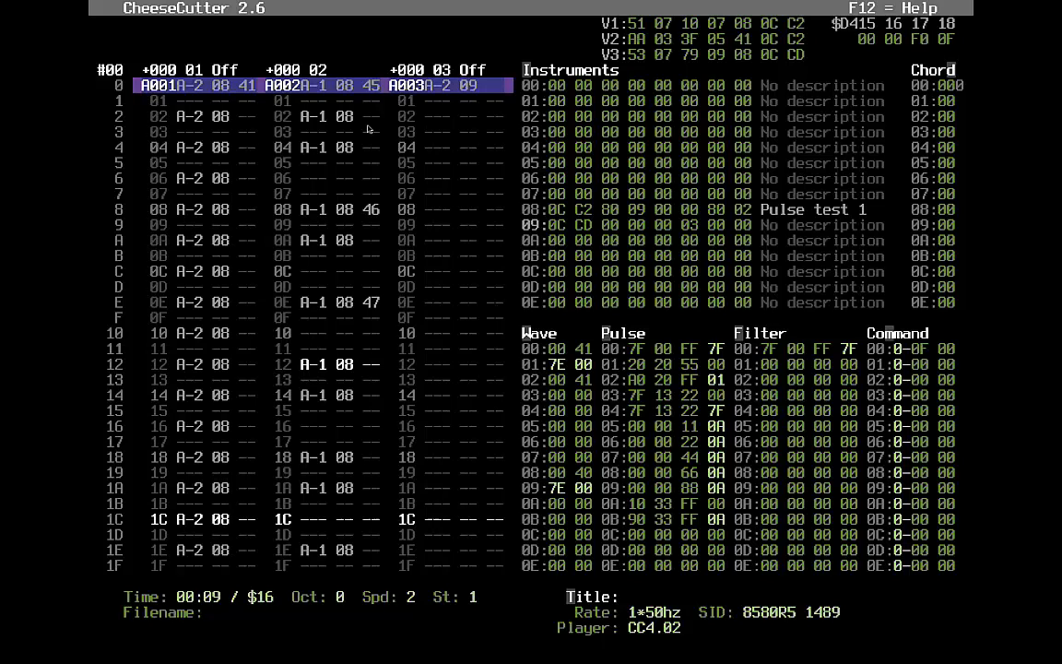
type("48")
key("Down")
key("Down")
key("Down")
key("Down")
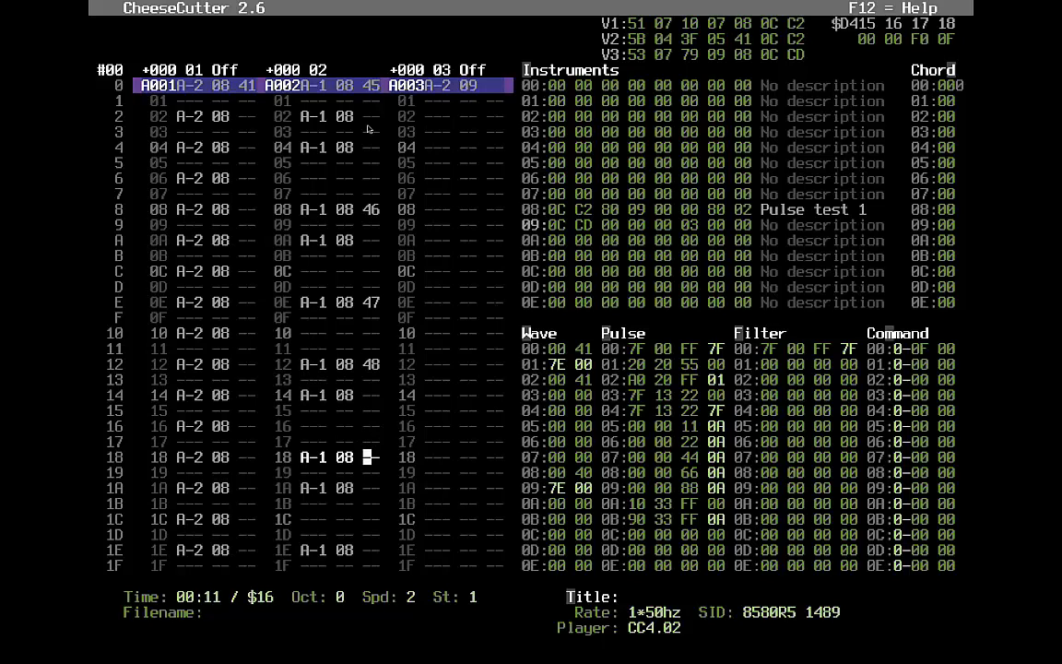
type("49")
- Add command 40 at row 20, stop playback, and enter 59 at row 08
key("Down")
key("Down")
key("Down")
key("Down")
key("Down")
key("Down")
key("Down")
key("Down")
key("Down")
key("Down")
key("Down")
key("Up")
key("Up")
key("Up")
key("Up")
key("Up")
key("Up")
key("Down")
type("40")
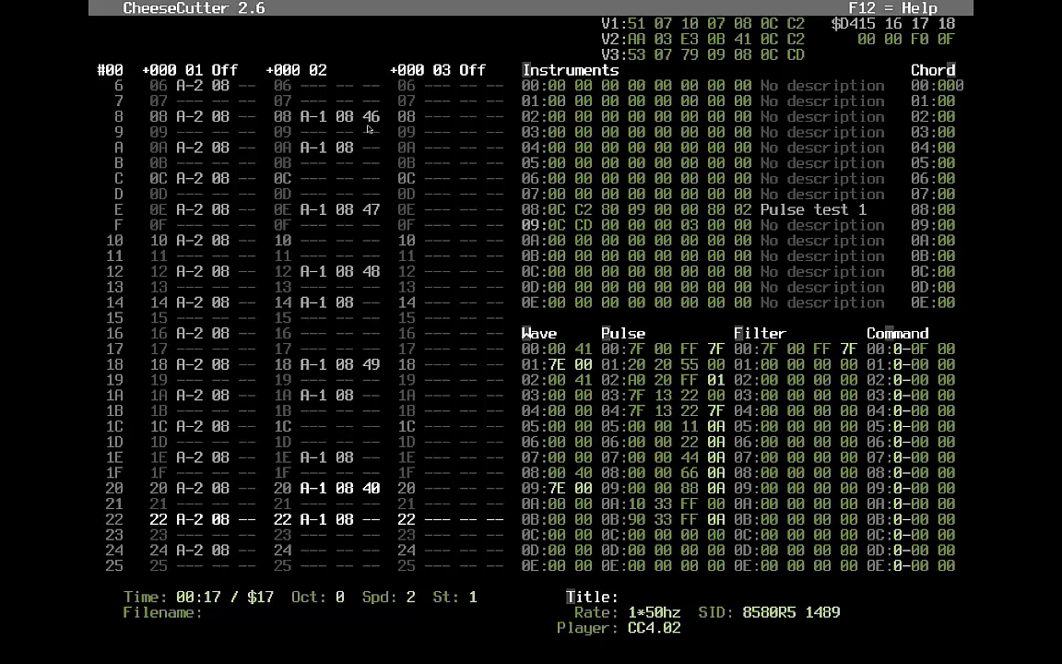
key("Up")
key("Up")
key("Up")
key("Up")
key("Up")
key("Up")
key("Up")
key("Up")
key("Up")
key("Up")
key("Up")
key("Up")
key("Up")
key("Up")
key("Up")
key("Up")
key("Up")
key("Up")
key("Up")
key("Up")
key("Up")
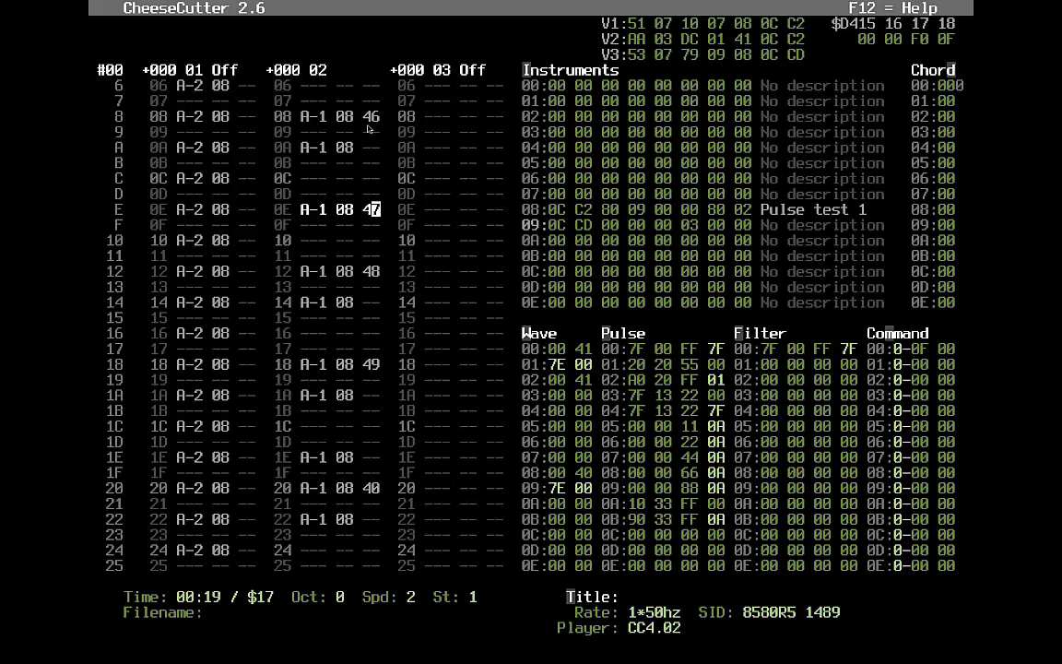
key("Down")
key("F4")
key("Down")
key("Up")
key("Up")
key("Down")
key("Down")
key("Down")
key("Down")
key("Down")
key("Down")
key("Down")
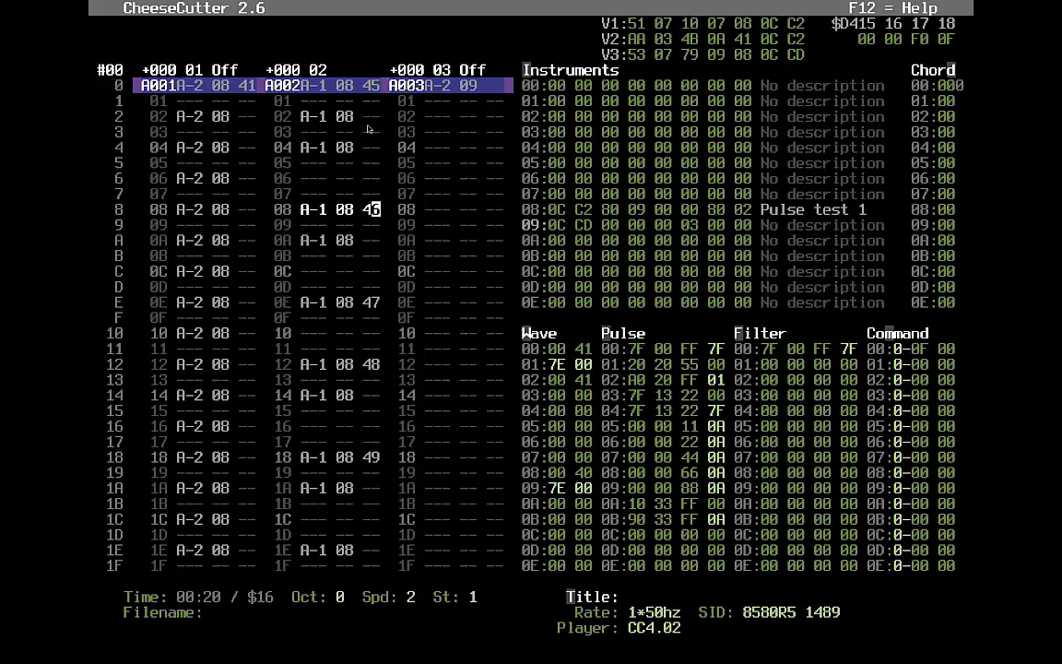
type("59")
- Change the command digits at rows 0E and 18 to 6 and 7, then play from the start
key("Down")
key("Down")
key("Down")
key("Down")
key("Down")
key("Down")
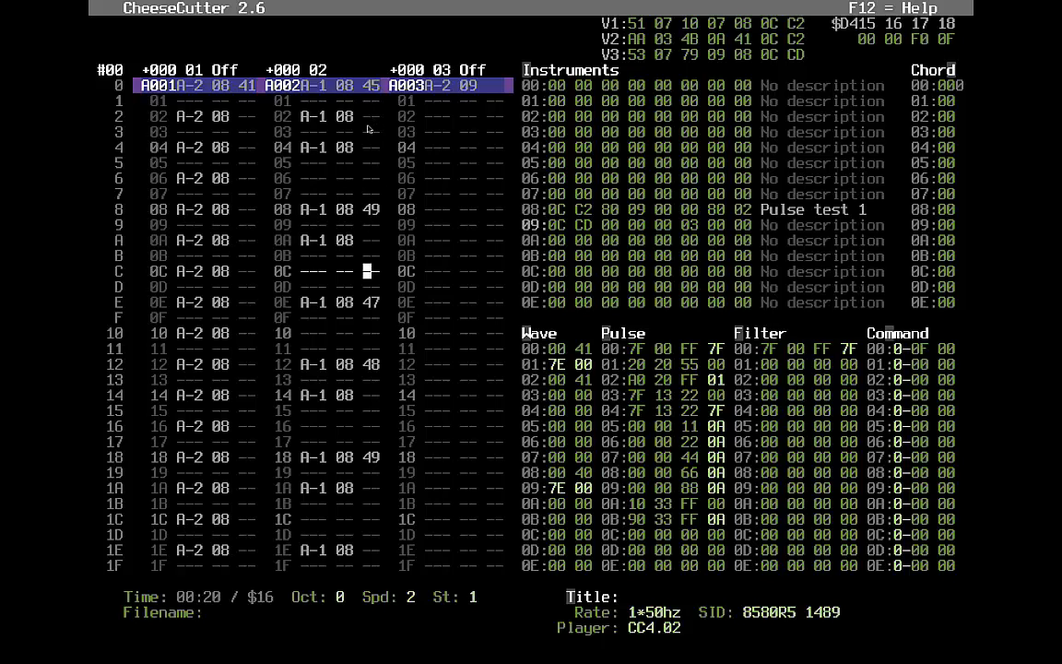
key("Up")
key("Up")
key("Up")
key("Up")
key("Down")
key("Down")
key("Down")
key("Down")
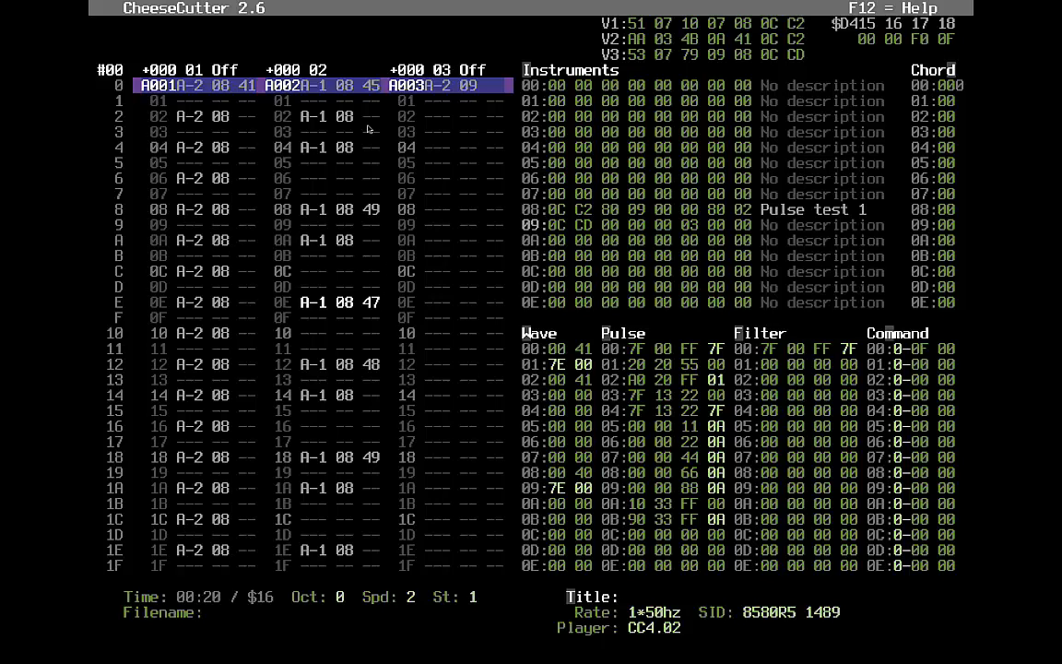
type("6")
key("Down")
key("Down")
key("Down")
key("Down")
key("Down")
key("Down")
key("Down")
key("Down")
key("Down")
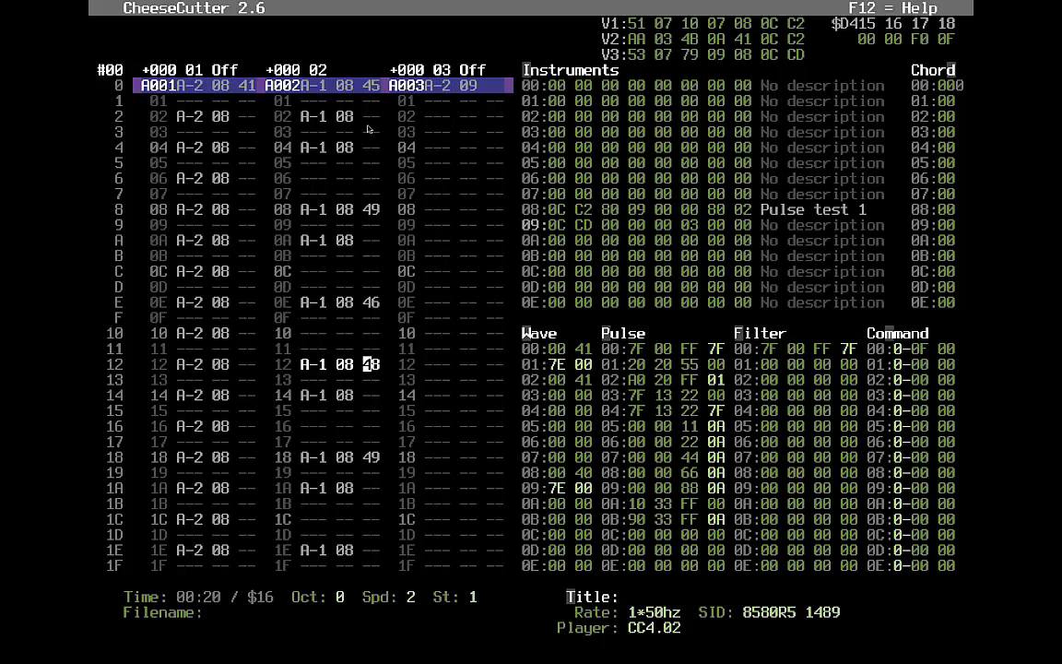
key("Left")
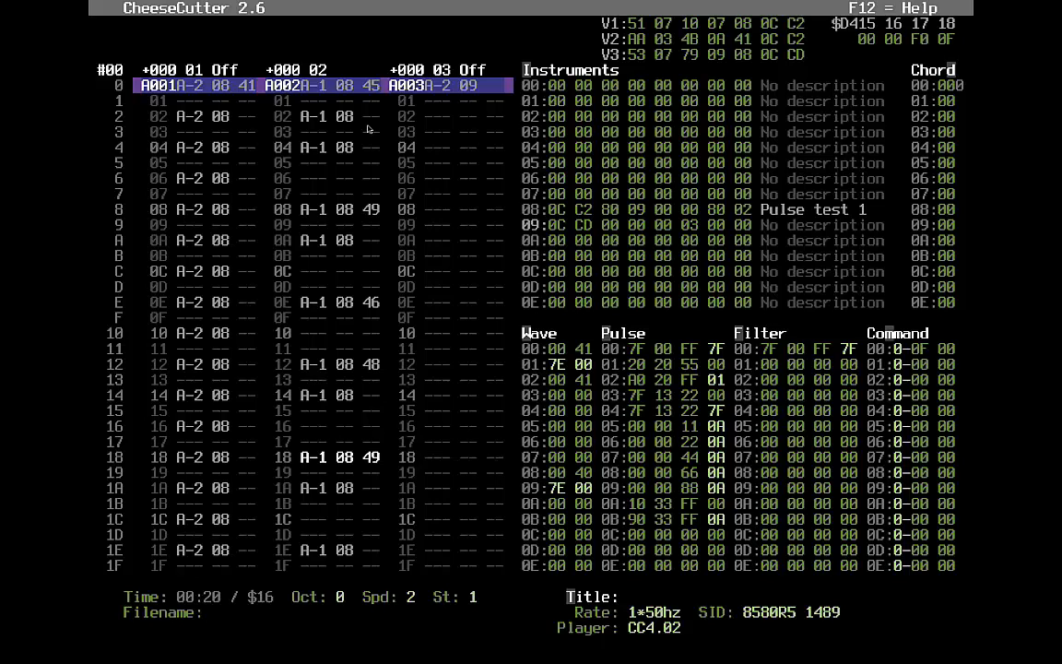
type("7")
key("Down")
key("Down")
key("F1")
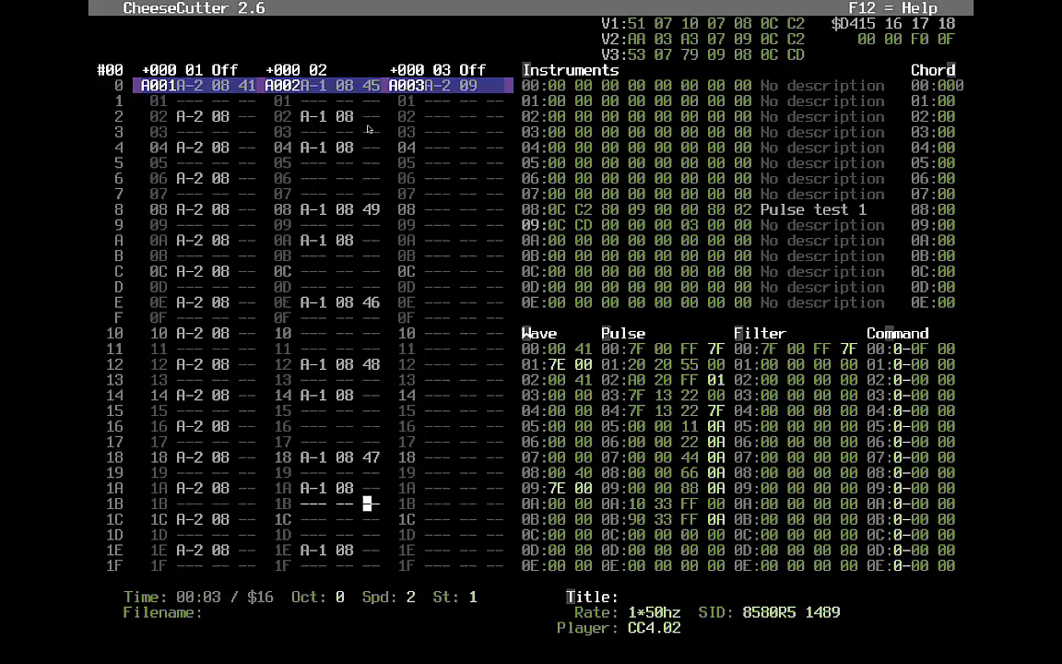
- Replace row 20's 40 command with 45 and replay the tune
key("Down")
key("Down")
key("Down")
key("Down")
key("Down")
key("Down")
key("Down")
key("Down")
key("Down")
key("Down")
key("Up")
key("Up")
key("Up")
key("Up")
key("Up")
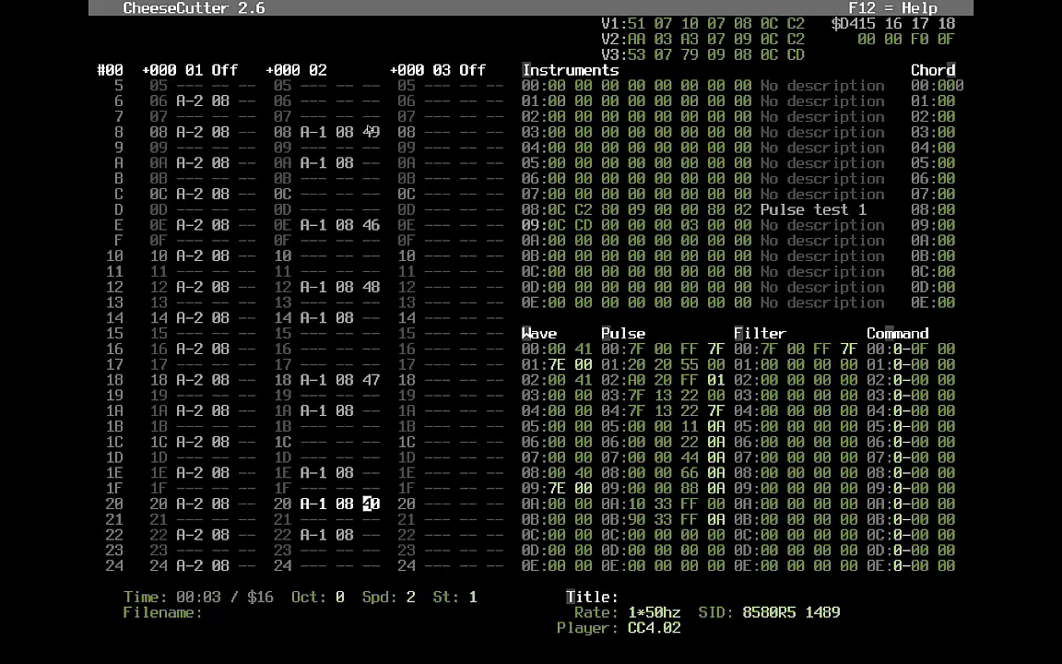
key("F1")
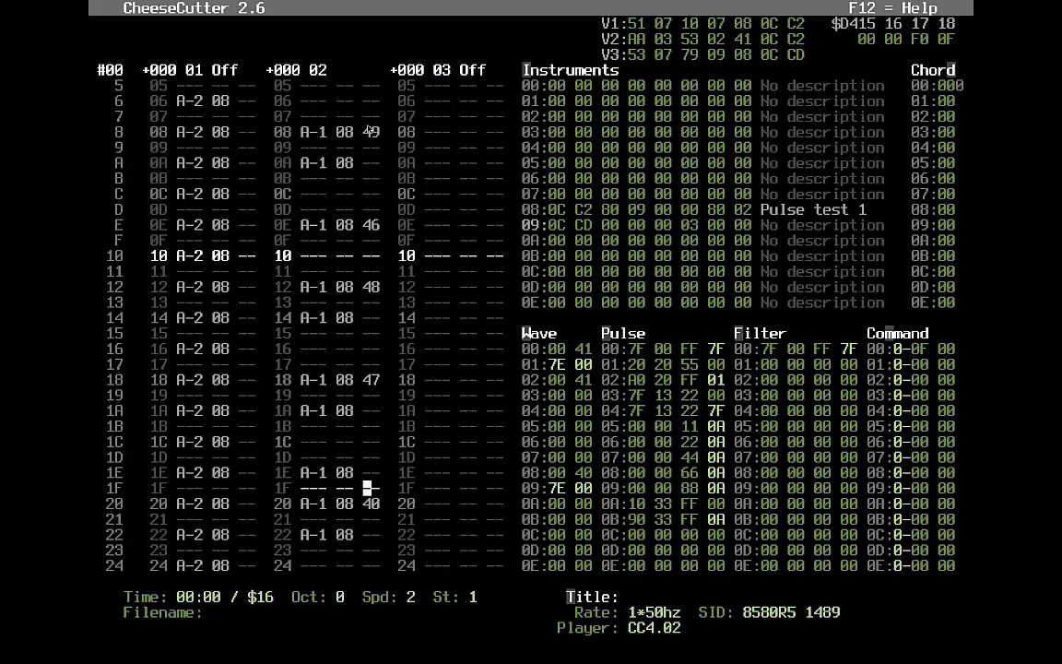
key("Down")
key("Down")
key("Down")
key("Down")
key("Down")
key("Down")
key("Down")
key("Down")
key("Down")
key("Down")
key("Up")
key("Up")
key("Up")
key("Up")
key("Up")
key("Up")
key("Up")
key("Up")
key("Up")
key("Up")
key("F4")
key("Down")
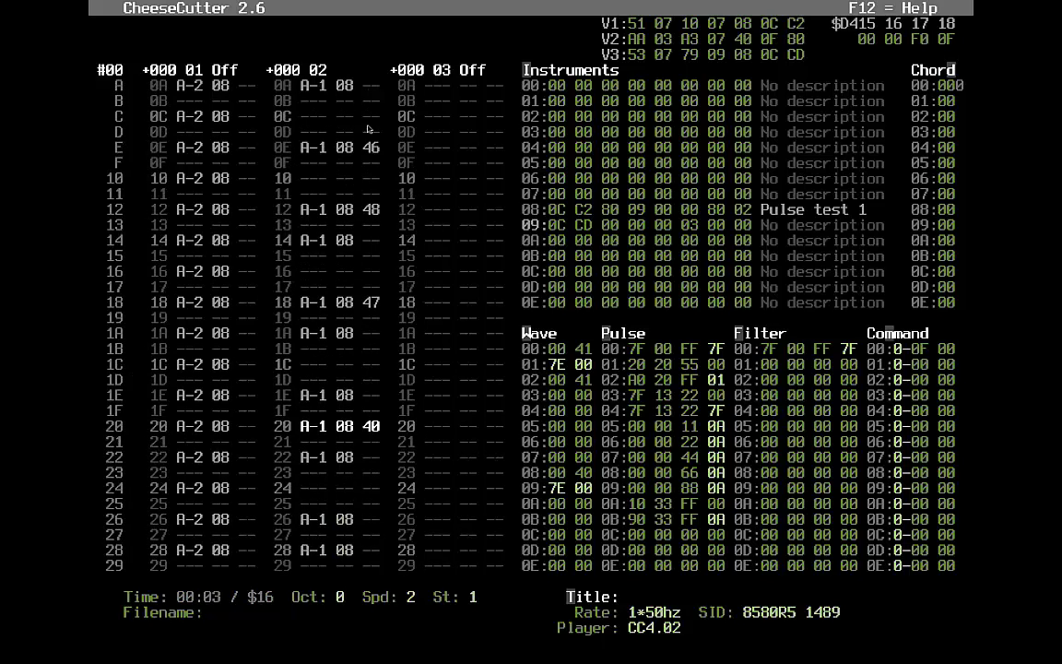
type("0")
key("F1")
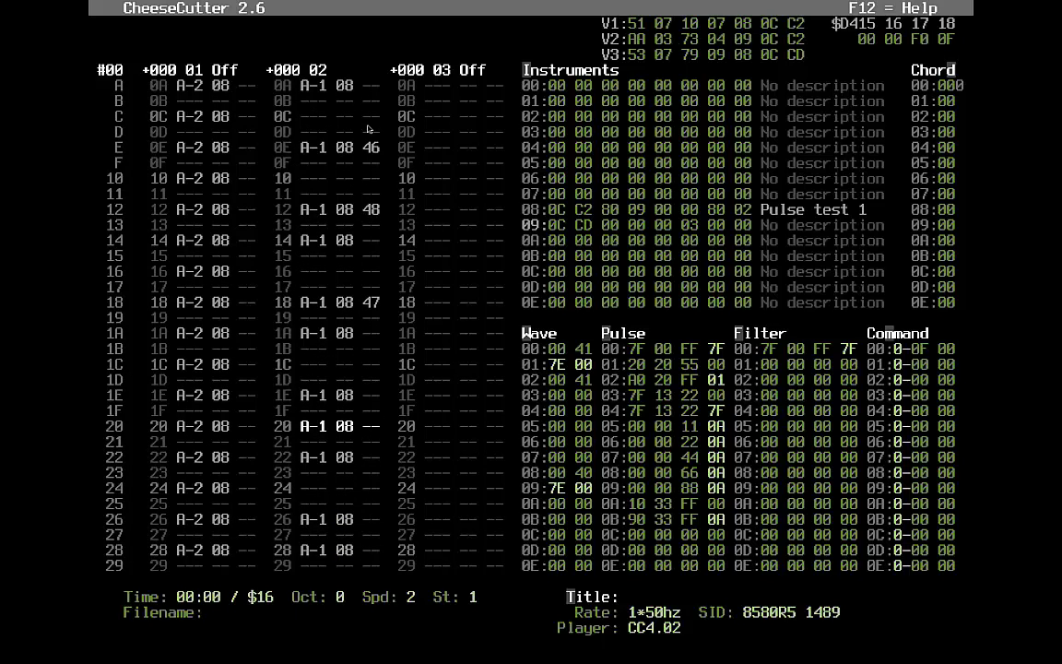
type("45")
key("F1")
- Enter 48 at row 26, clear row 28's command, and put 46 at row 2C
key("Down")
key("Down")
key("Down")
key("Down")
key("Down")
key("Down")
key("Down")
key("Down")
key("Down")
key("Down")
key("Down")
key("Down")
key("Down")
key("Up")
key("Up")
key("Up")
key("Up")
key("Up")
key("Up")
type("58")
key("Up")
key("Up")
key("Up")
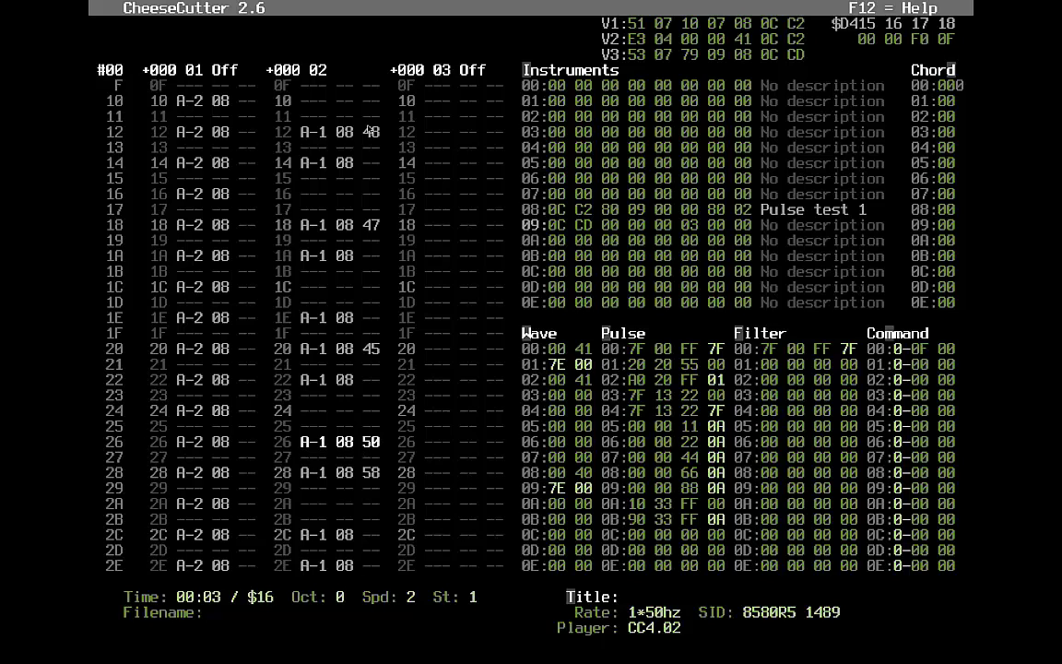
type("48")
key("Down")
key("period")
key("Down")
key("Down")
key("Down")
key("Down")
key("Down")
key("Down")
key("Down")
key("Down")
key("Down")
key("Down")
key("Up")
key("Up")
key("Up")
key("Up")
key("Up")
key("Up")
key("Up")
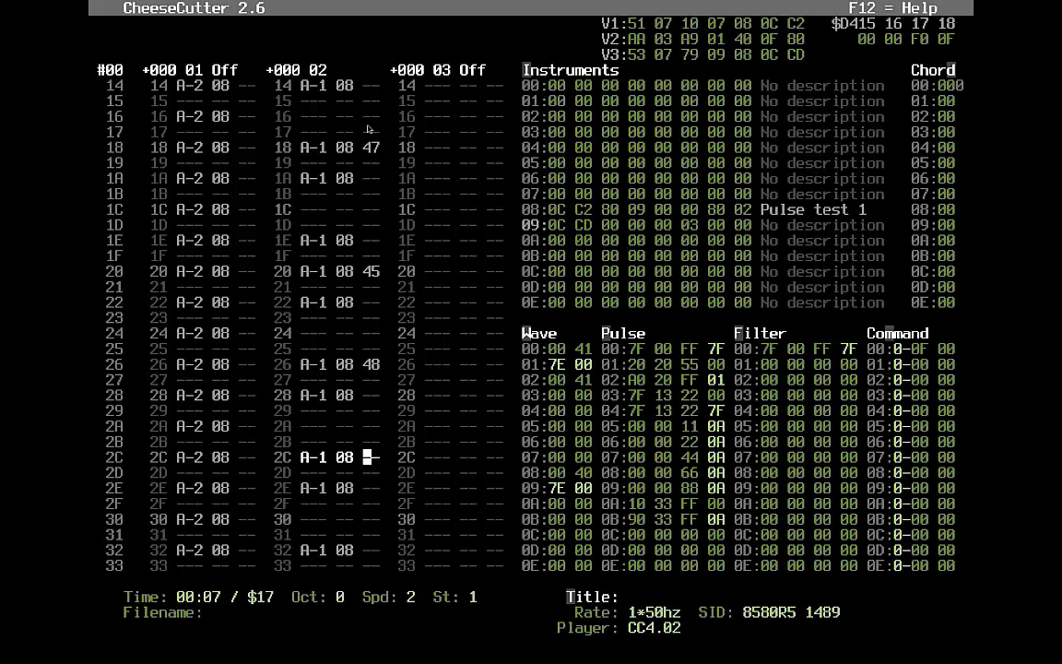
type("46")
- Set row 32's command, trying 47 and then 49
key("Down")
key("Down")
key("Down")
key("Down")
key("Down")
key("Down")
key("Down")
key("Down")
key("Down")
key("Down")
key("Down")
key("Down")
key("Down")
key("Up")
key("Up")
key("Up")
key("Up")
key("Up")
key("Up")
key("Up")
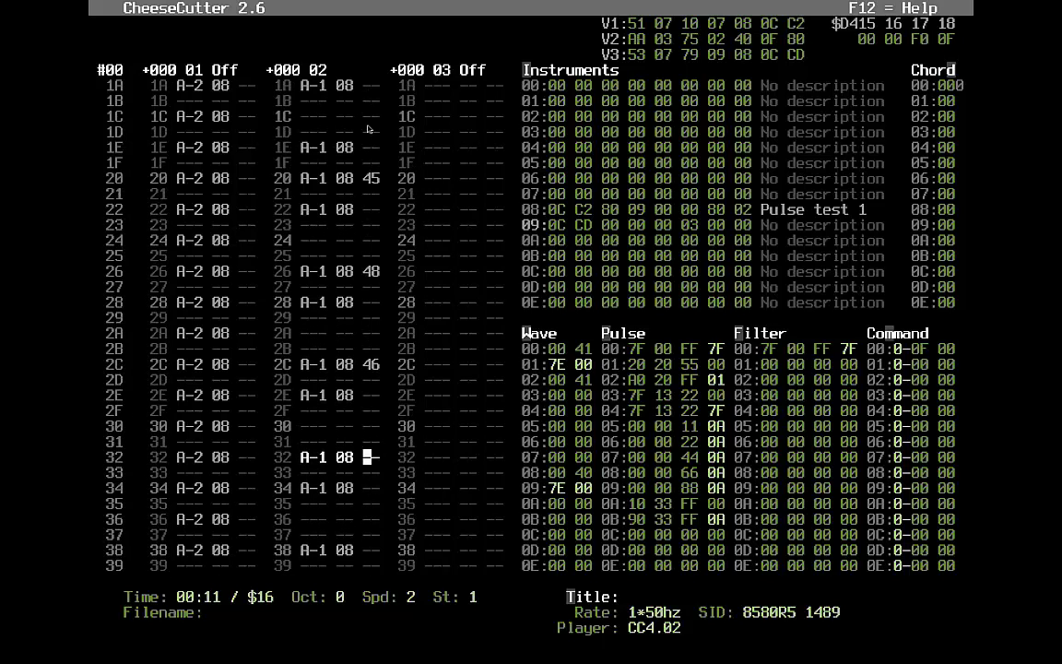
type("47")
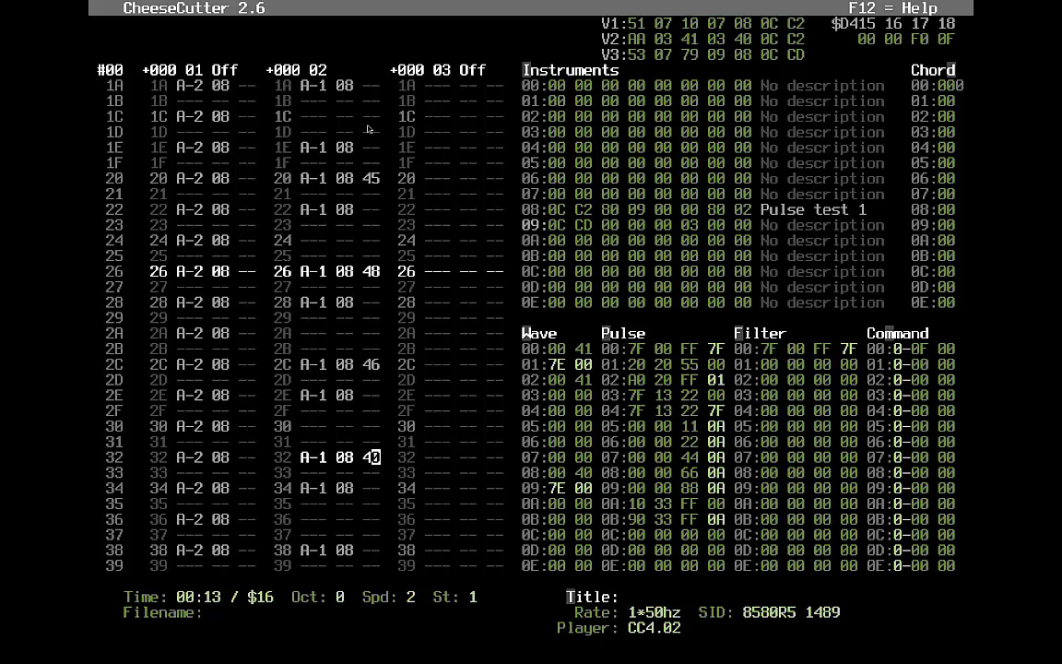
key("Down")
key("Down")
key("Down")
key("Down")
key("Down")
key("Down")
key("Down")
key("Down")
key("Down")
key("Down")
key("Down")
key("Down")
key("Down")
key("Up")
key("Up")
key("Up")
key("Up")
key("Up")
key("Up")
key("Up")
key("Up")
key("Up")
key("Up")
key("Up")
key("Up")
key("Up")
type("49")
key("Down")
key("Down")
key("Down")
key("Down")
key("Down")
key("Down")
- Give row 38 command 47 and row 3A command 45, then return to the pattern top
key("Up")
key("Down")
key("Down")
key("Up")
type("47")
key("Down")
key("Down")
key("Up")
type("45")
key("Down")
key("Down")
key("Down")
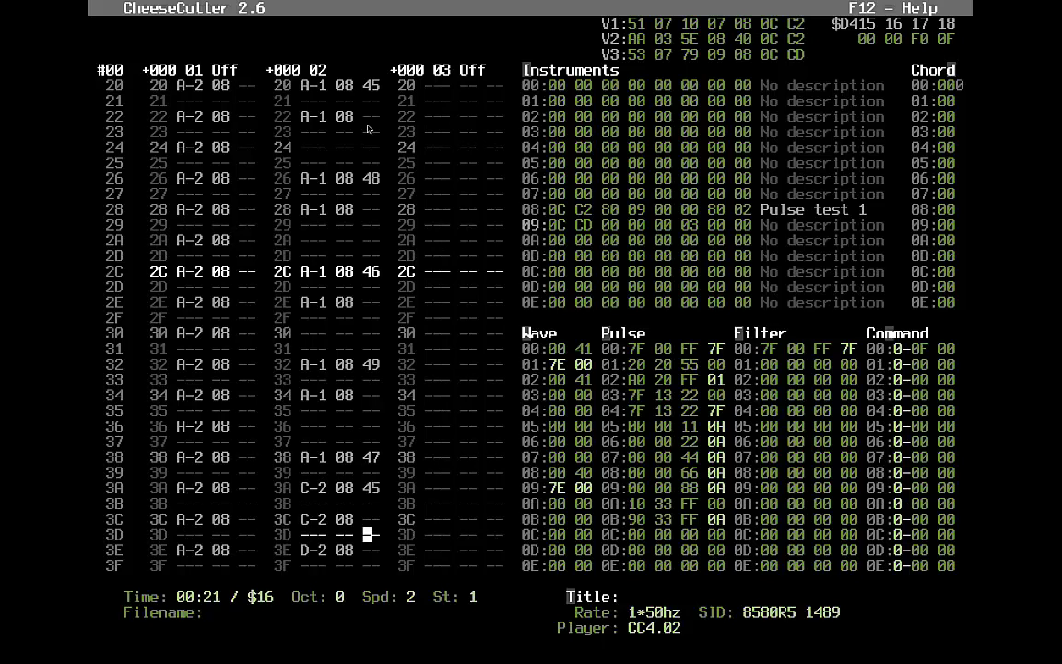
key("Up")
key("Up")
key("Up")
key("Up")
key("Up")
key("Up")
key("Up")
key("Up")
key("Up")
key("Up")
key("Up")
key("Up")
key("Up")
key("Up")
key("Up")
key("Up")
key("Up")
key("Up")
key("Up")
key("Up")
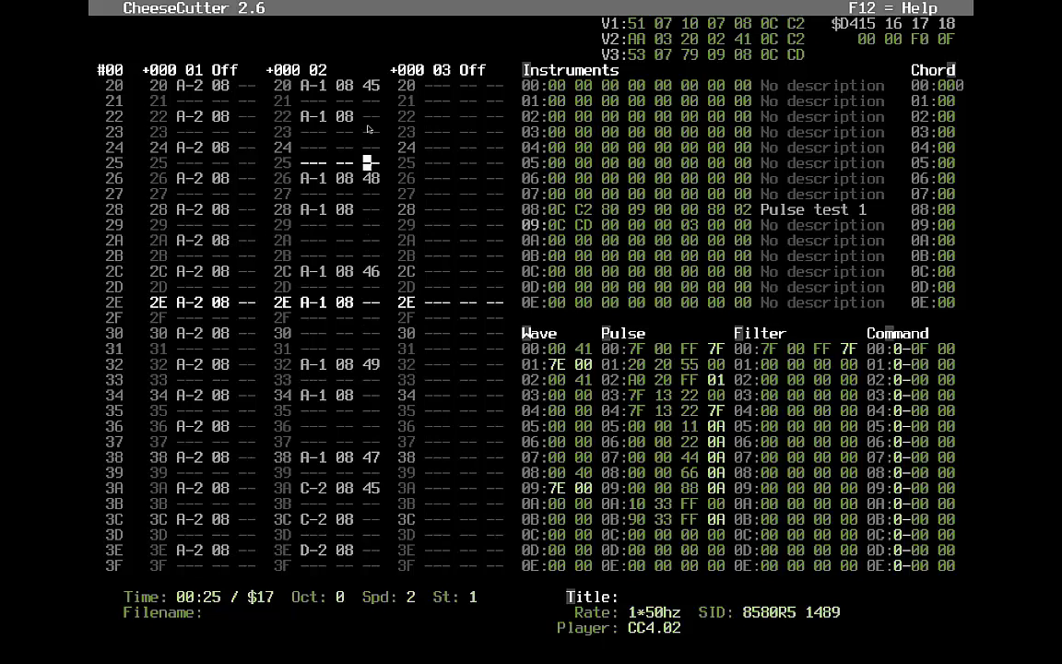
key("Up")
key("Up")
key("Up")
key("Up")
key("Up")
key("Up")
key("Up")
key("Up")
key("Up")
key("Up")
key("Up")
key("Up")
key("Up")
key("Up")
key("Up")
key("Up")
key("Up")
key("Up")
key("Up")
key("Up")
key("Up")
key("Up")
key("Up")
key("Up")
key("Up")
key("Up")
key("Up")
key("Up")
key("Down")
key("Down")
key("Down")
key("Down")
key("Down")
key("Down")
- Enter instrument 03 in voice 1's instrument column and mute voice 3
key("Left")
key("Left")
key("Left")
key("Left")
key("Left")
key("Left")
key("Left")
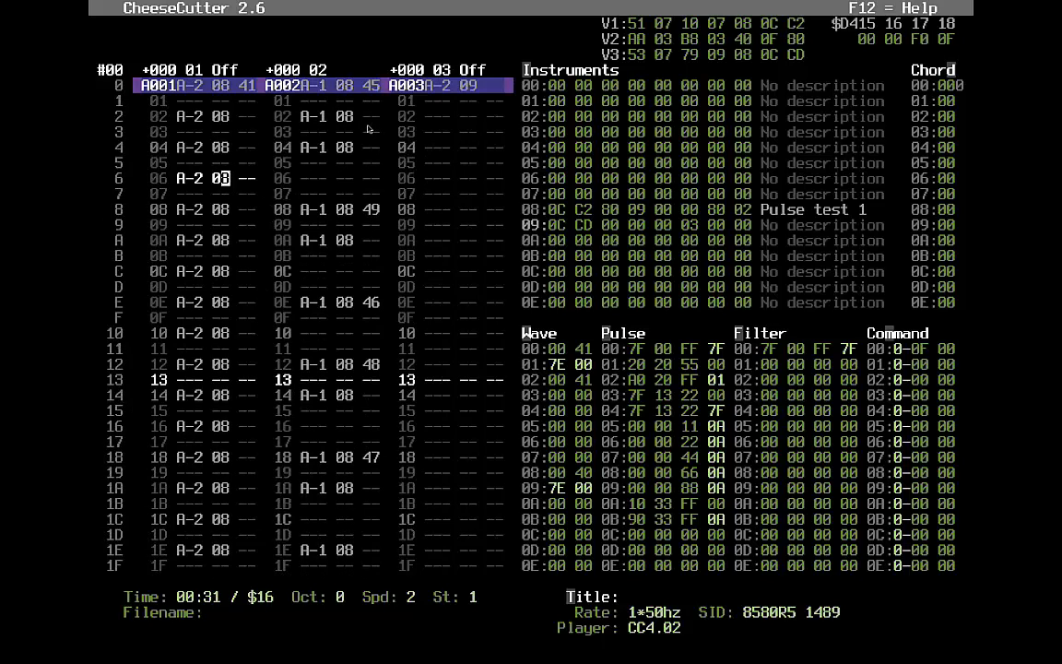
type("03")
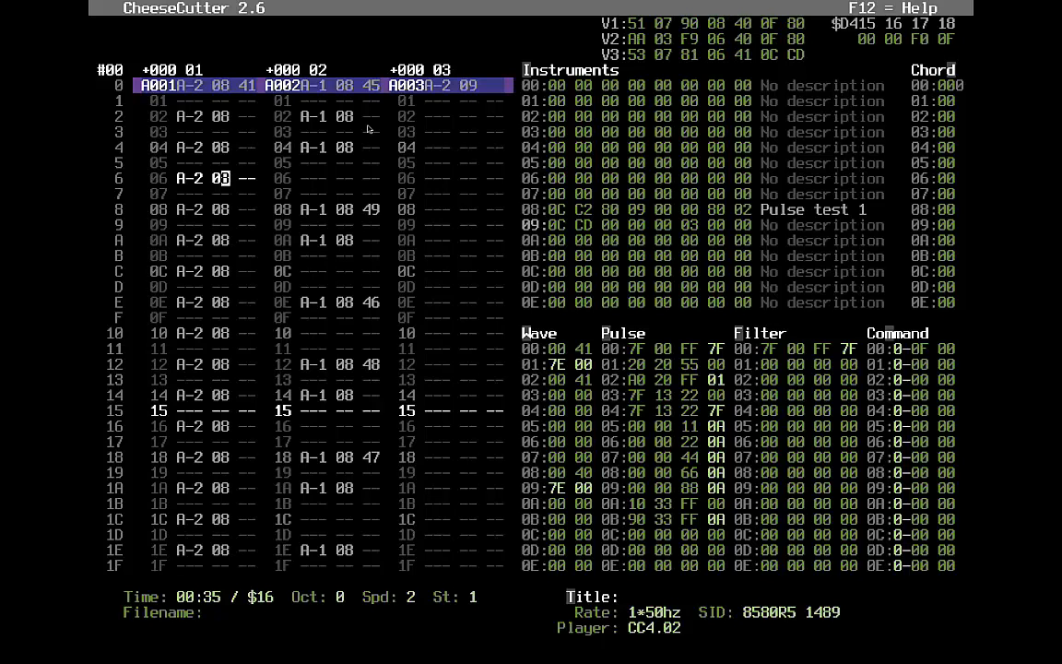
key("ctrl+3")
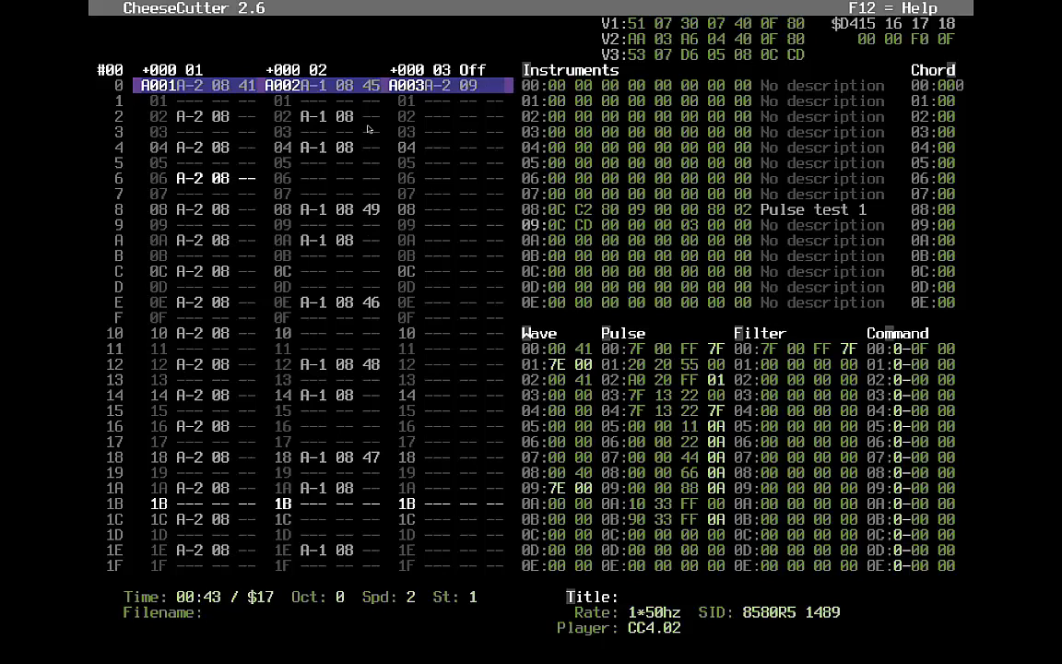
- Move the editing cursor to row 3 of voice 3's track
key("Tab")
key("Tab")
key("Left")
key("Left")
key("Left")
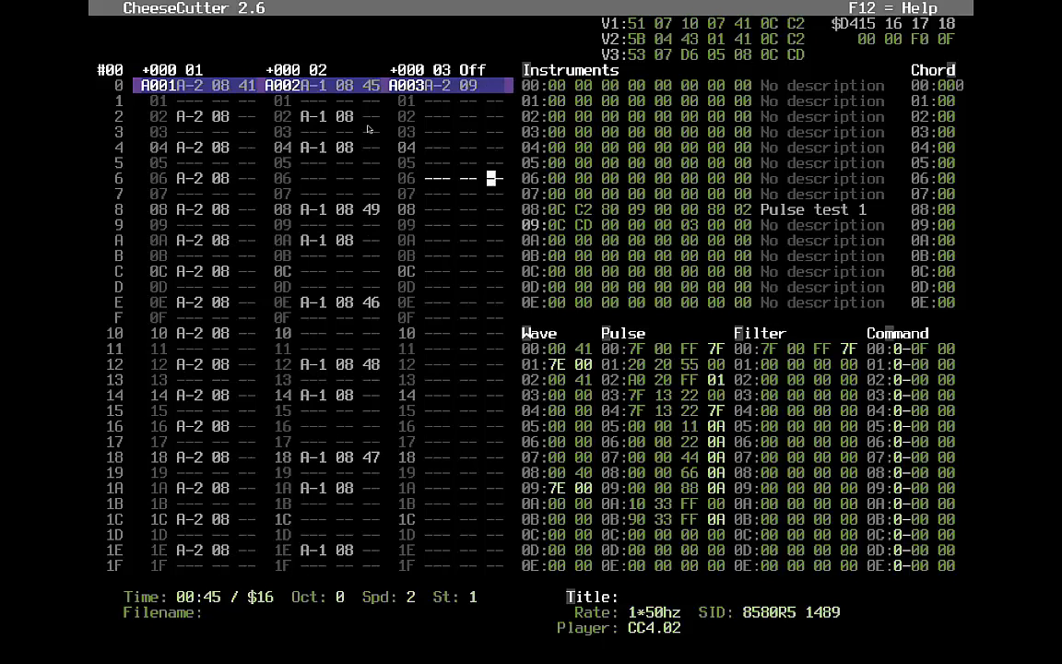
key("Left")
key("Up")
key("Up")
key("Up")
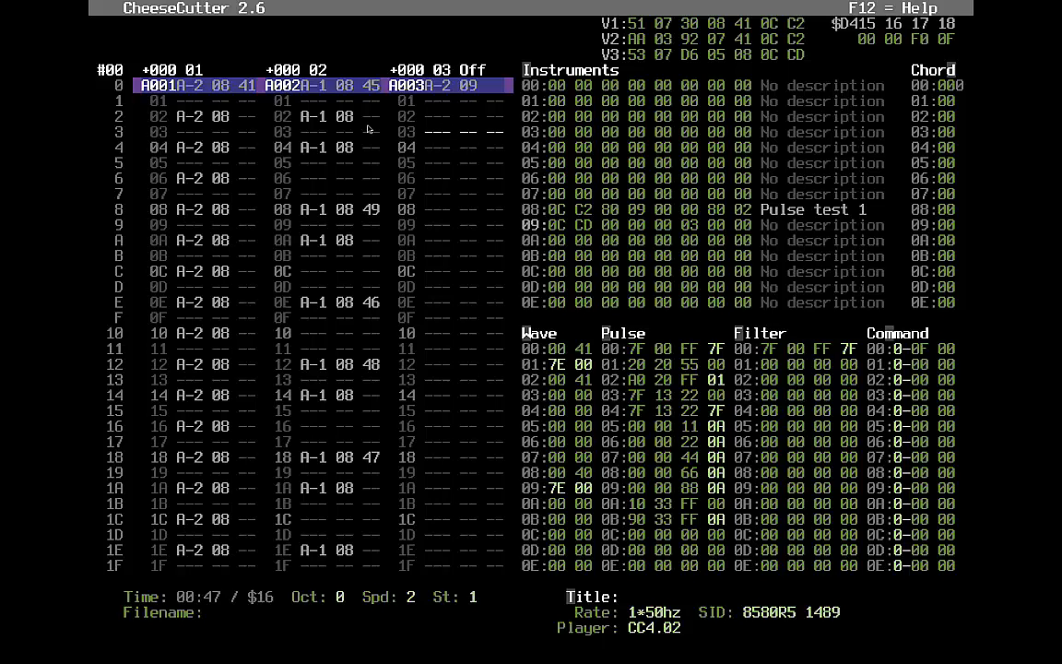
- Step through the bytes of pulse table row 05, then play the tune from voice 2 row 18
key("alt+p")
key("Left")
key("Left")
key("Left")
key("Left")
key("Left")
key("Right")
key("Right")
key("Left")
key("Left")
key("Right")
key("Right")
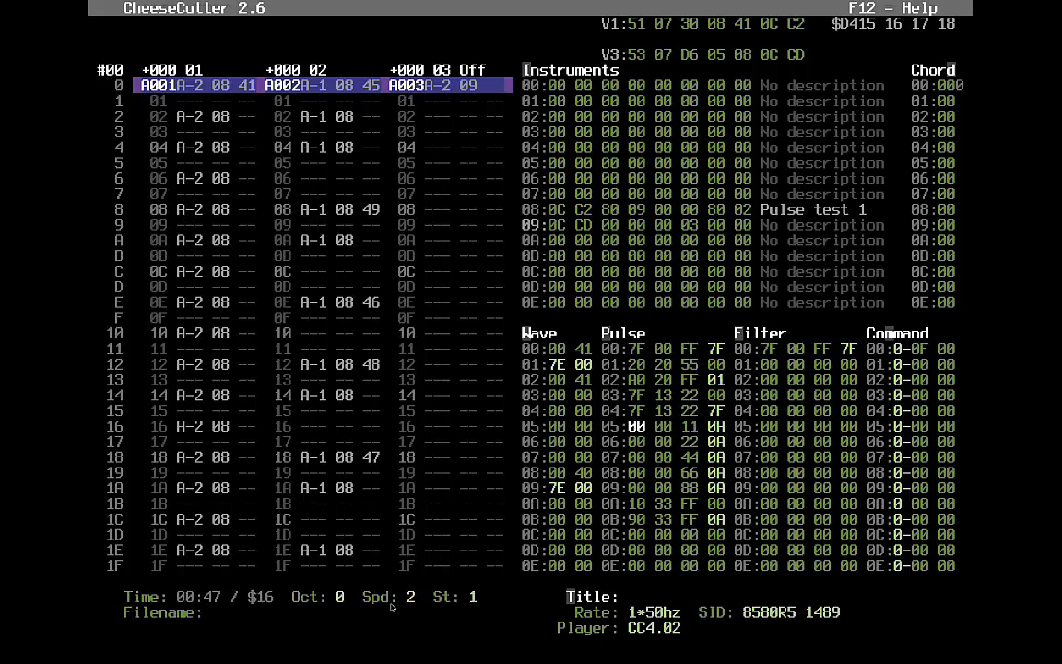
left_click(225, 457)
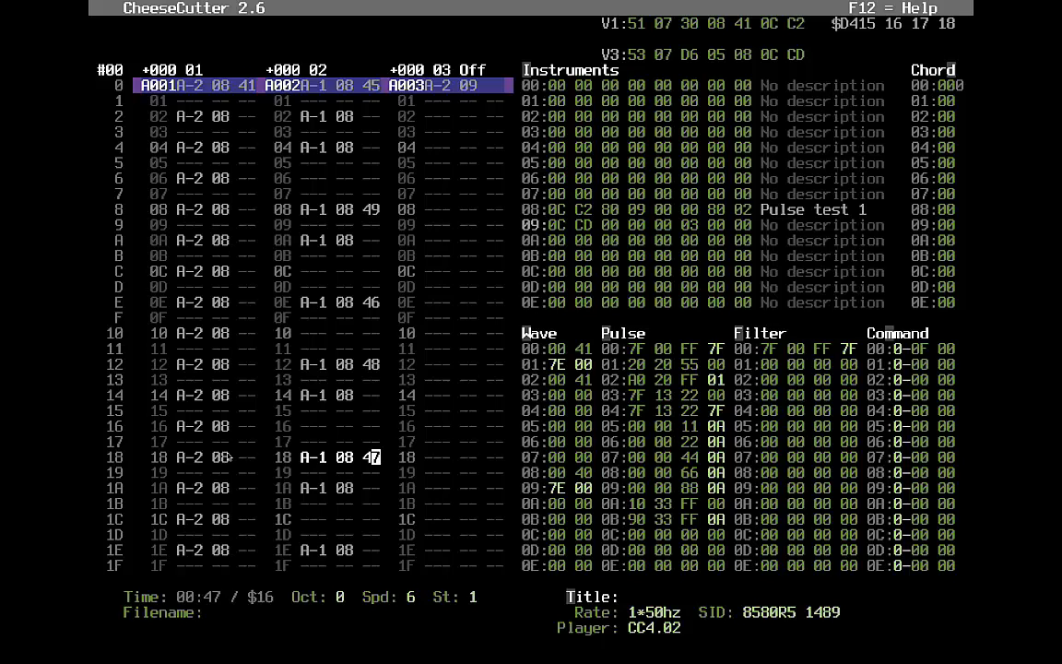
key("F1")
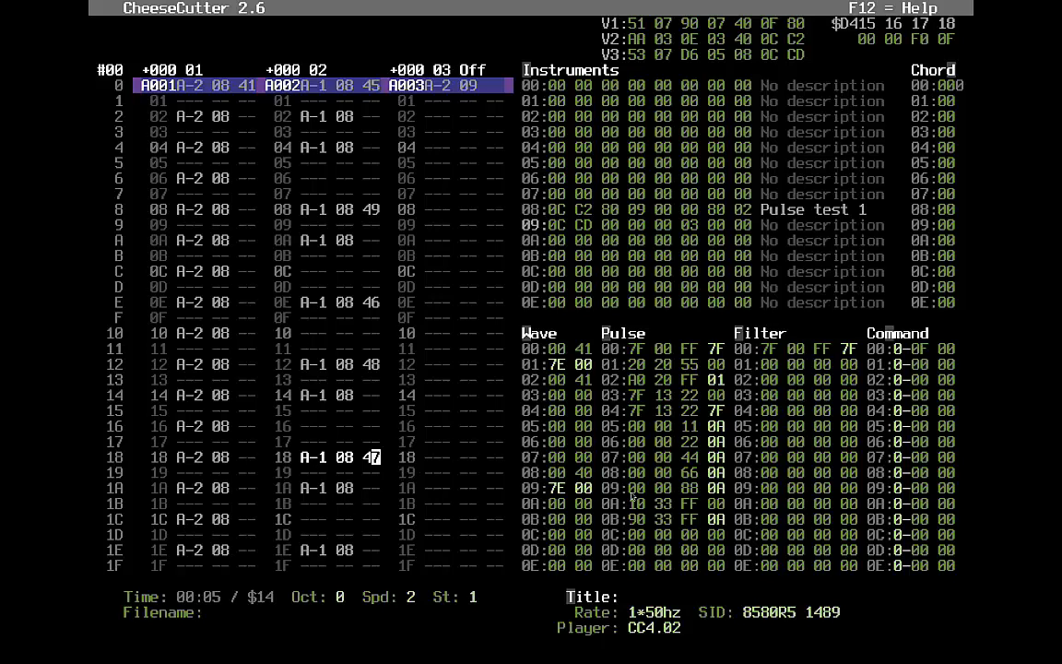
left_click(660, 490)
left_click(643, 493)
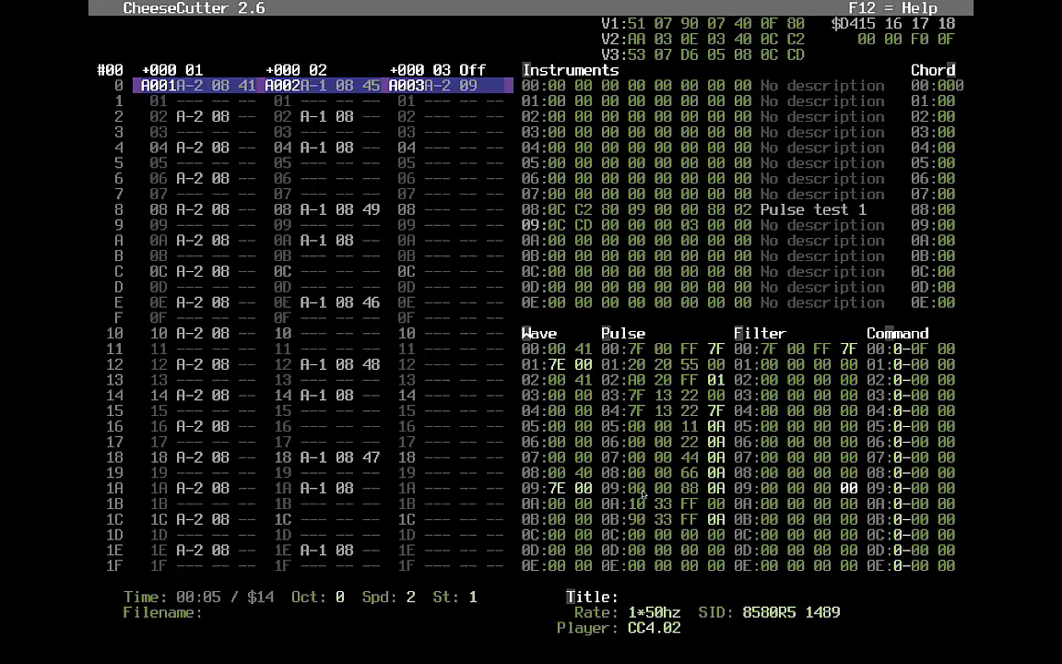
key("alt+p")
key("Down")
key("Down")
key("Down")
key("Right")
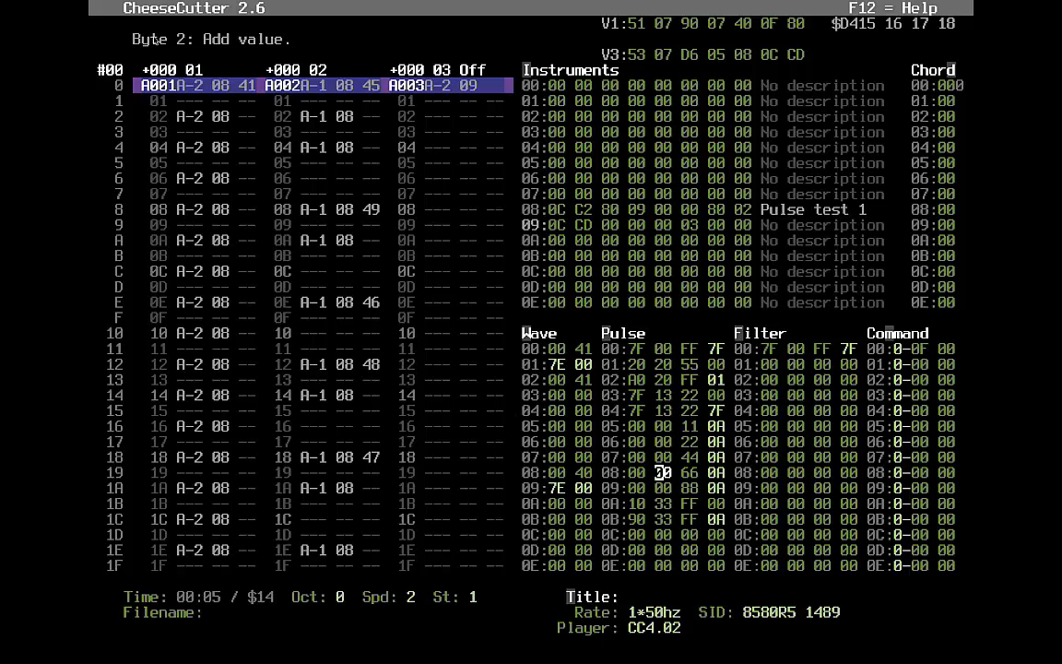
key("Left")
key("Right")
key("Right")
key("Right")
key("Left")
key("Left")
key("Left")
key("Right")
key("F12")
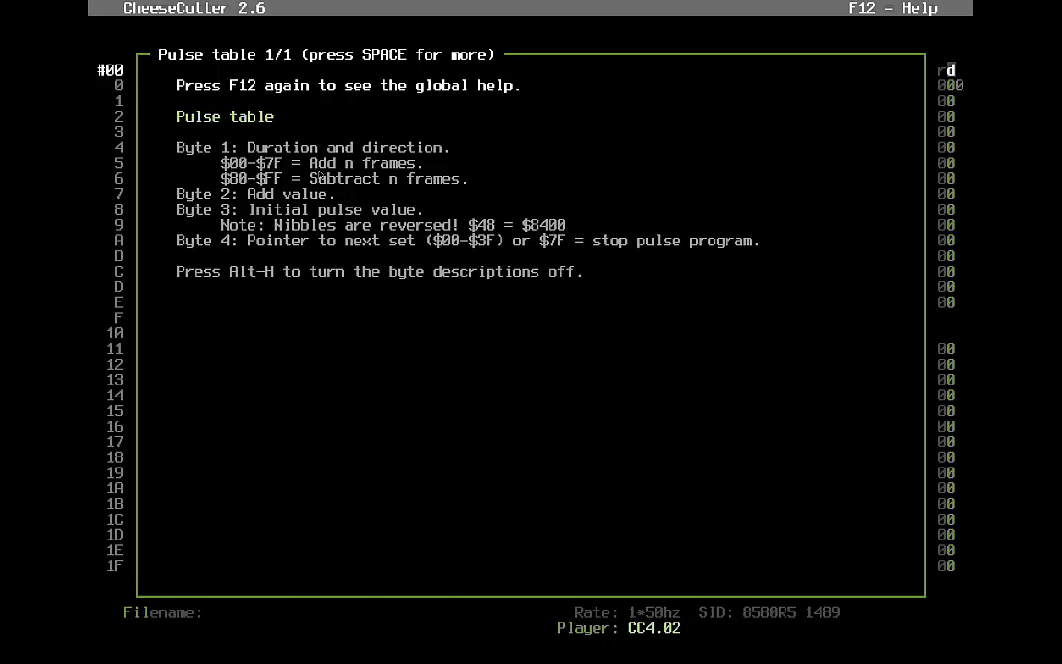
key("Escape")
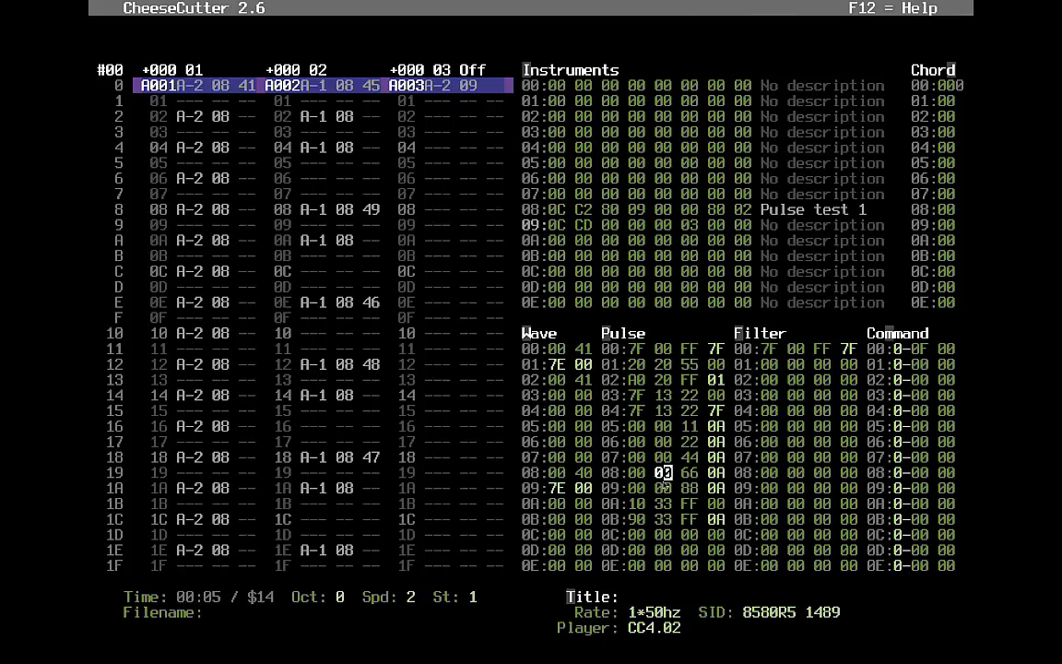
key("Up")
left_click(687, 472)
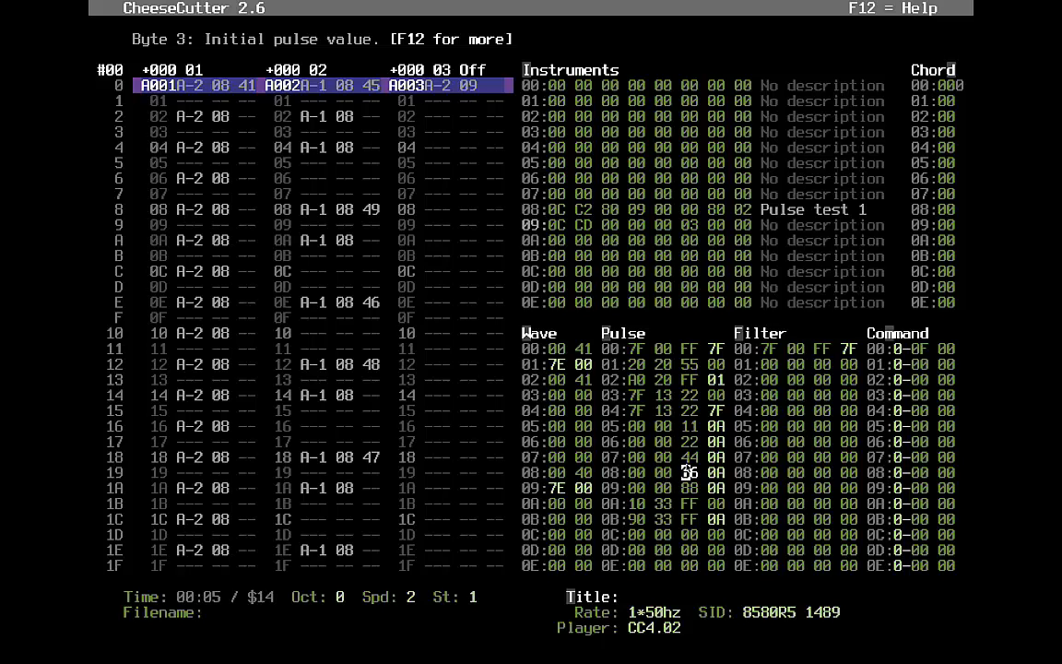
type("3")
key("Down")
key("Down")
key("Right")
key("Left")
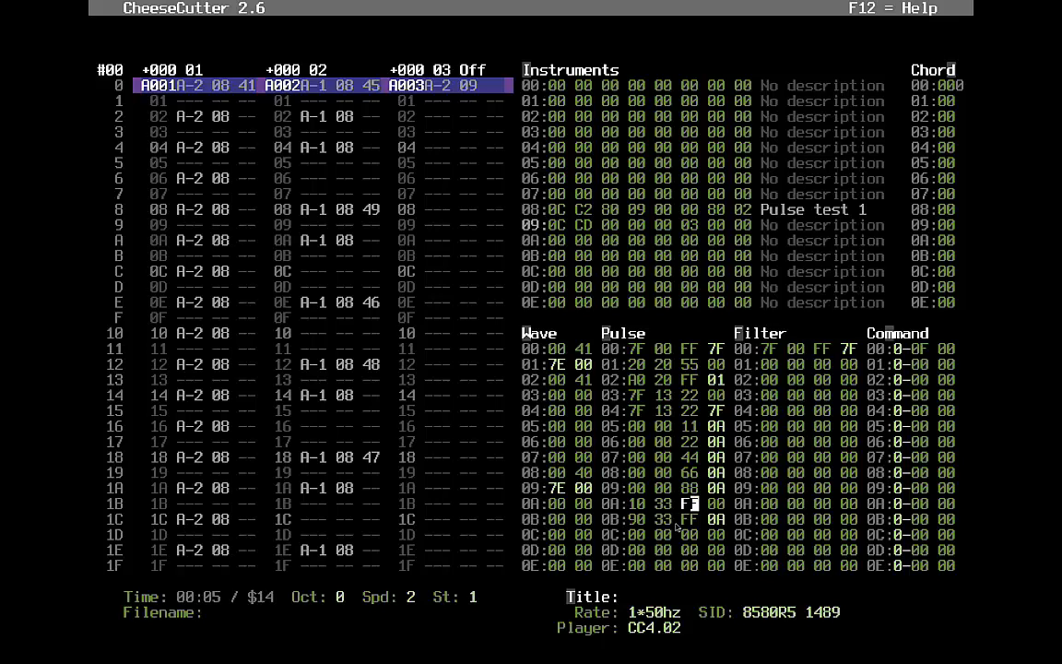
key("Right")
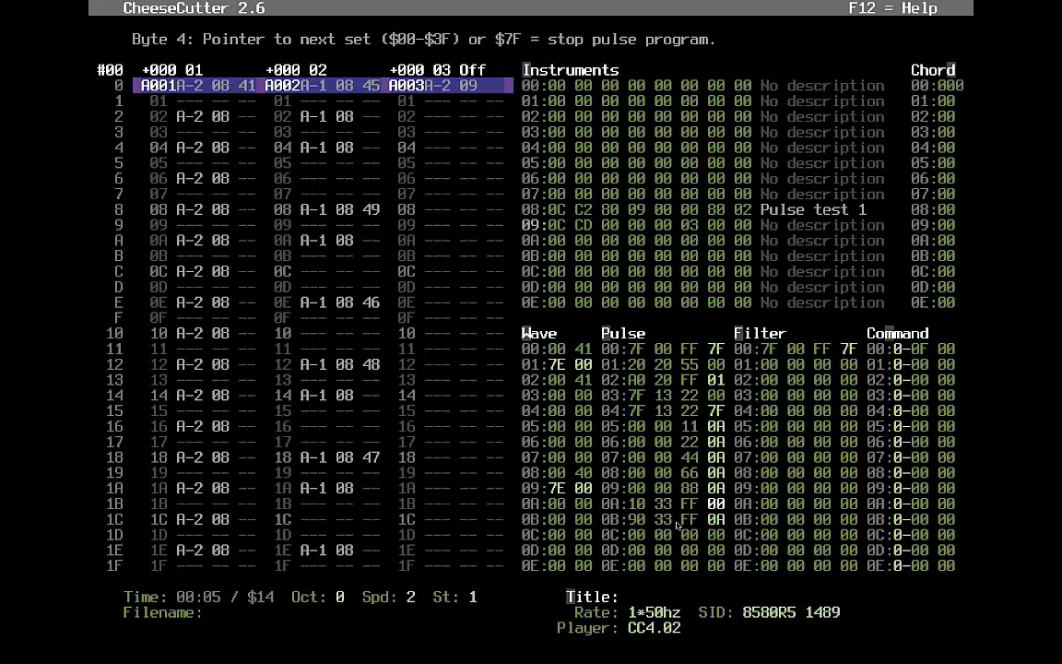
key("Down")
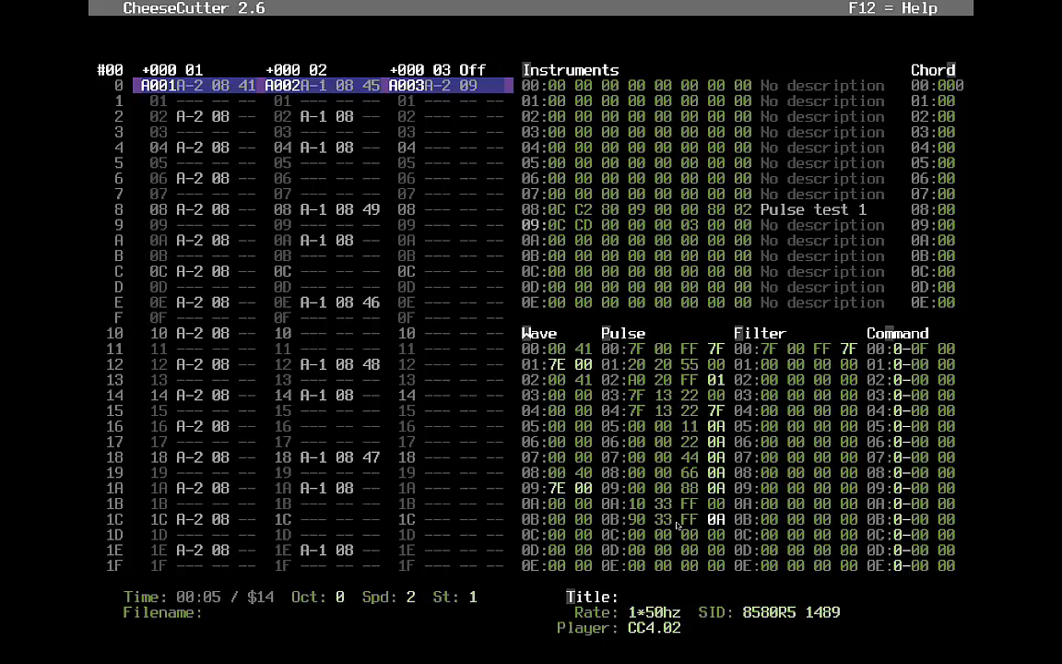
key("Up")
key("Up")
key("Up")
key("Up")
key("Up")
key("Up")
key("Up")
key("Down")
key("Down")
key("Down")
key("Down")
key("Down")
left_click(446, 91)
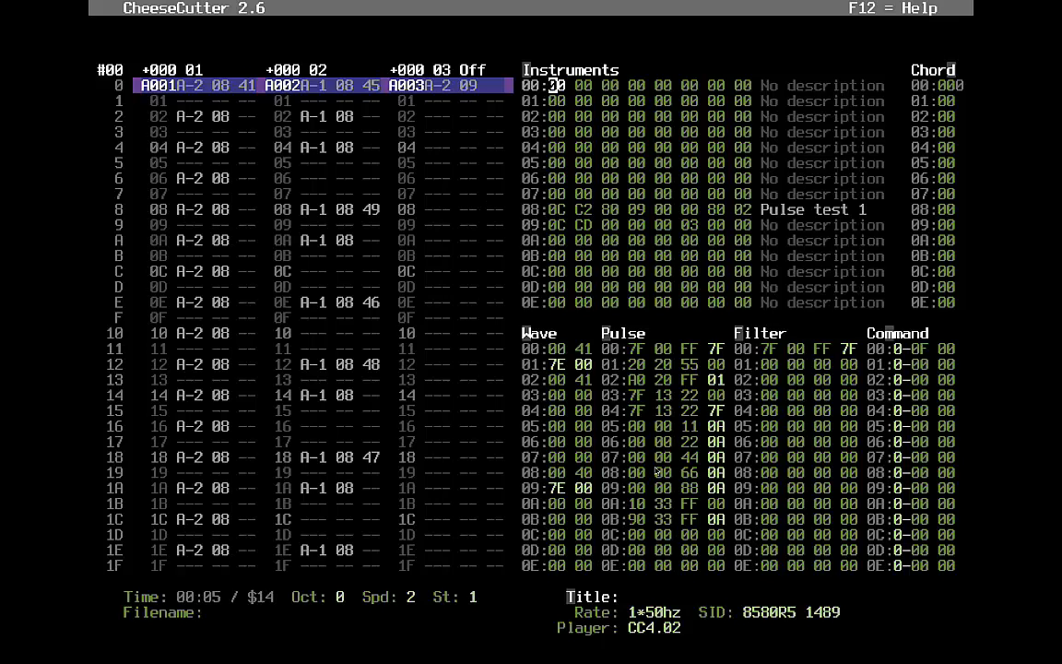
left_click(651, 519)
key("Down")
key("Up")
key("Up")
key("Up")
key("Up")
key("Up")
key("Up")
key("Up")
key("Up")
key("Up")
- Save the song into the CC Tutorials folder, replacing the filename with Pulsetable-tutorial-1.ct
key("F11")
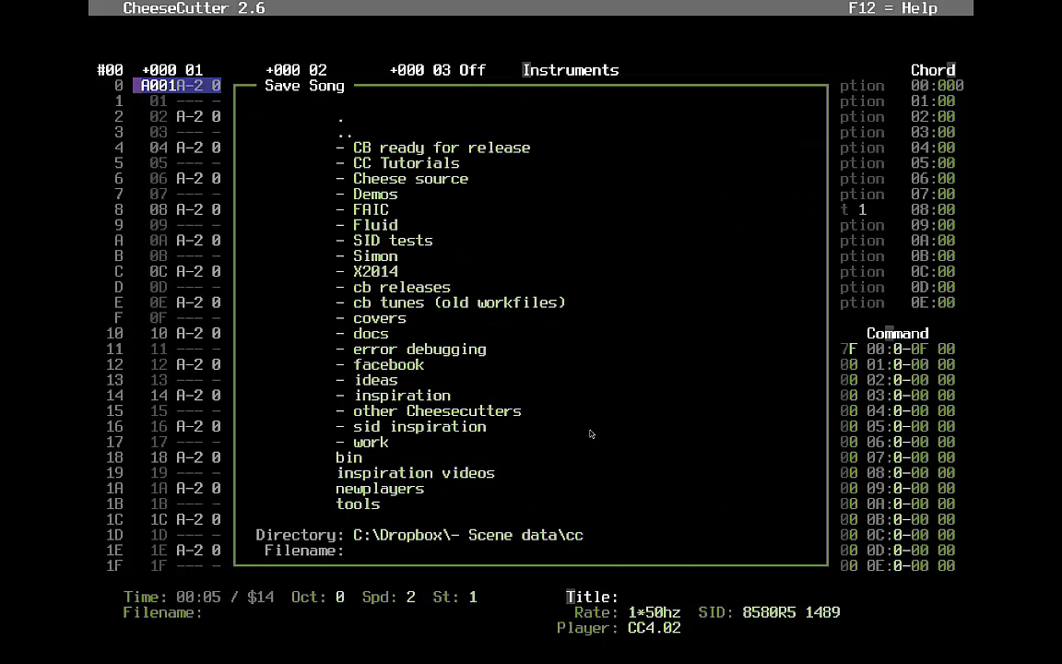
key("Down")
key("Down")
key("Down")
key("Down")
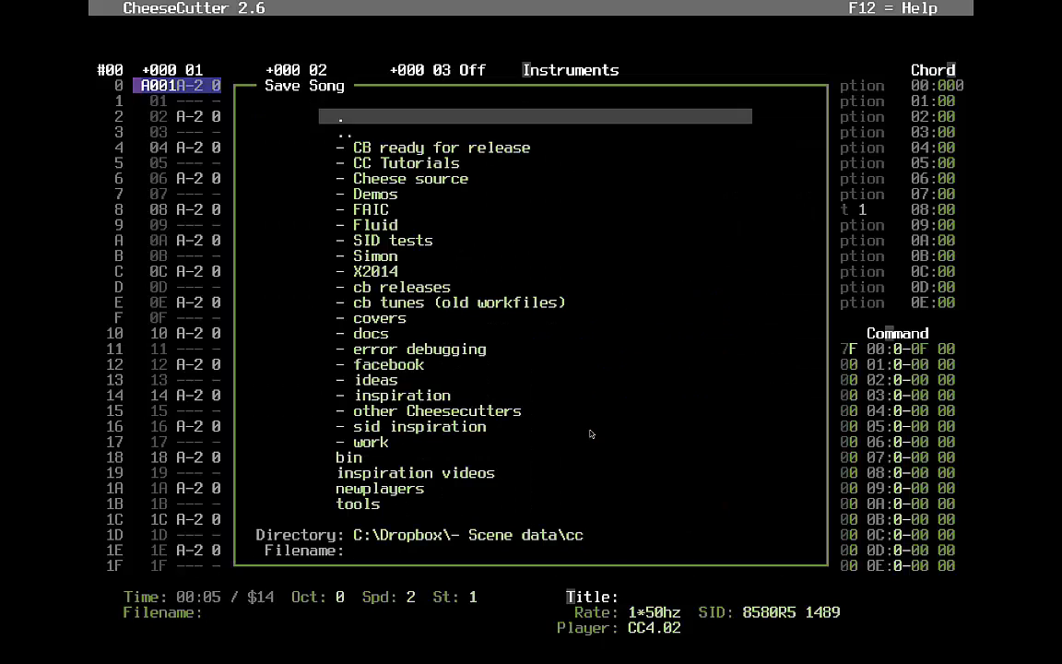
key("Return")
key("Down")
key("Down")
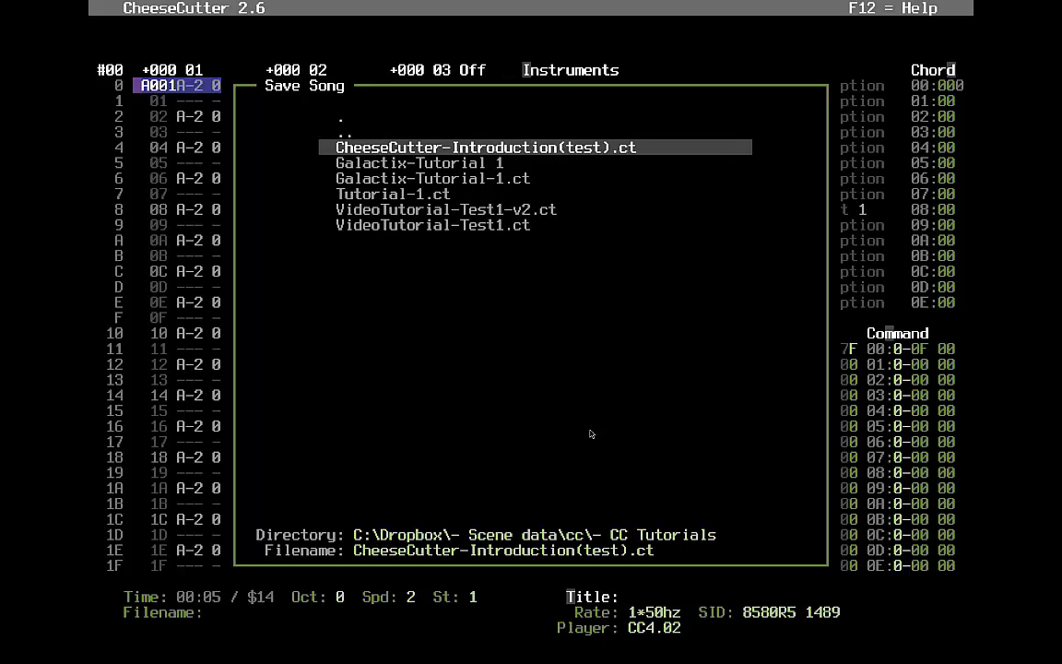
key("Up")
key("Tab")
key("Tab")
key("BackSpace")
key("BackSpace")
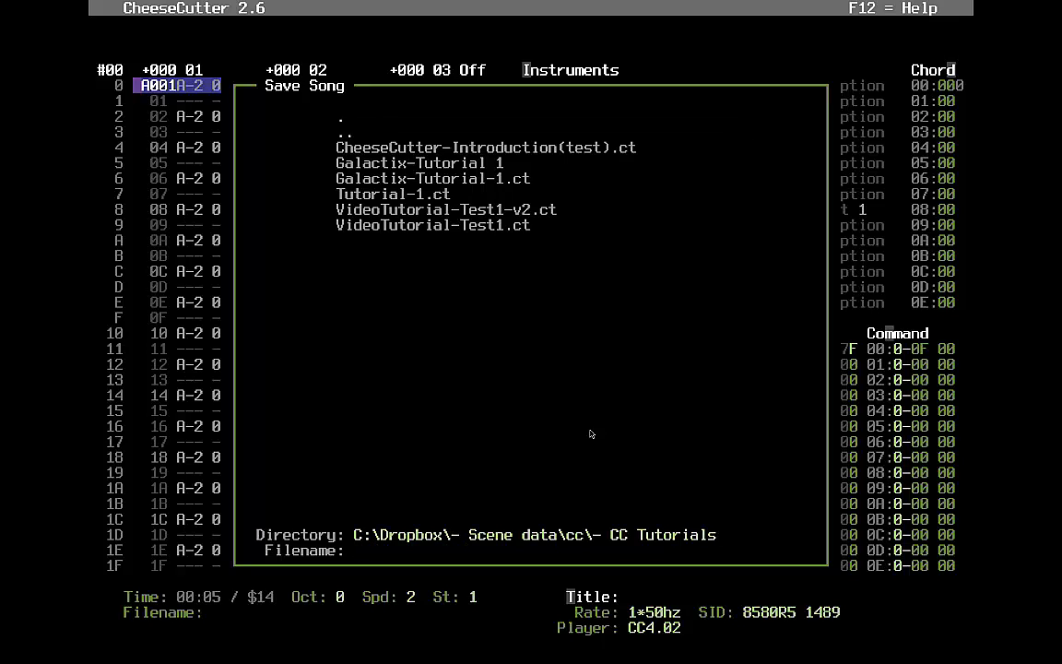
type("Pulsetable-tut")
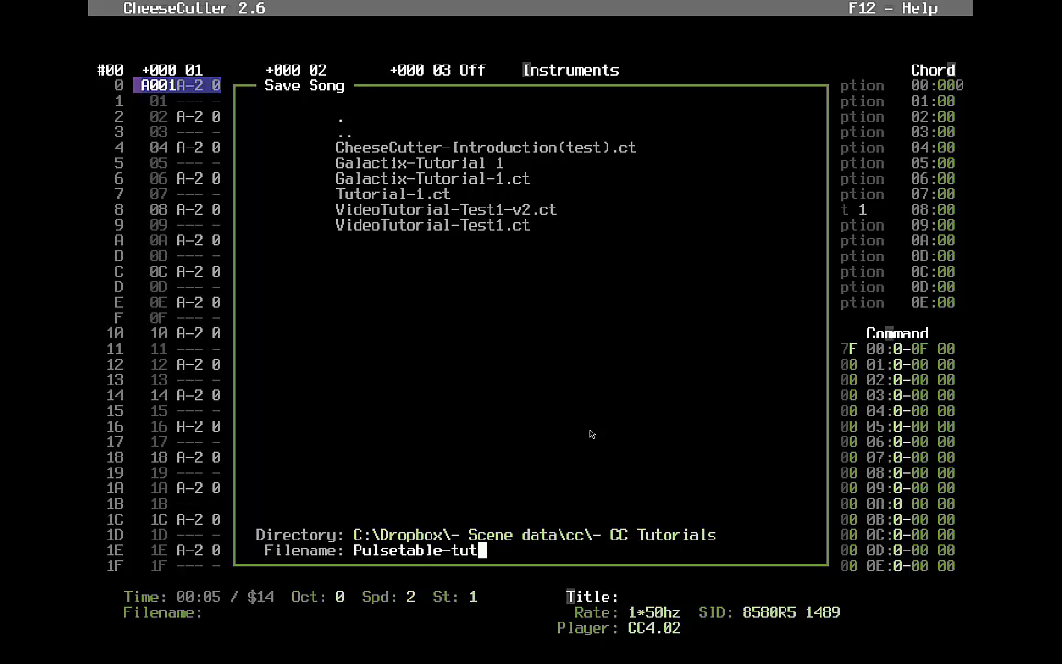
type("orial-1.ct")
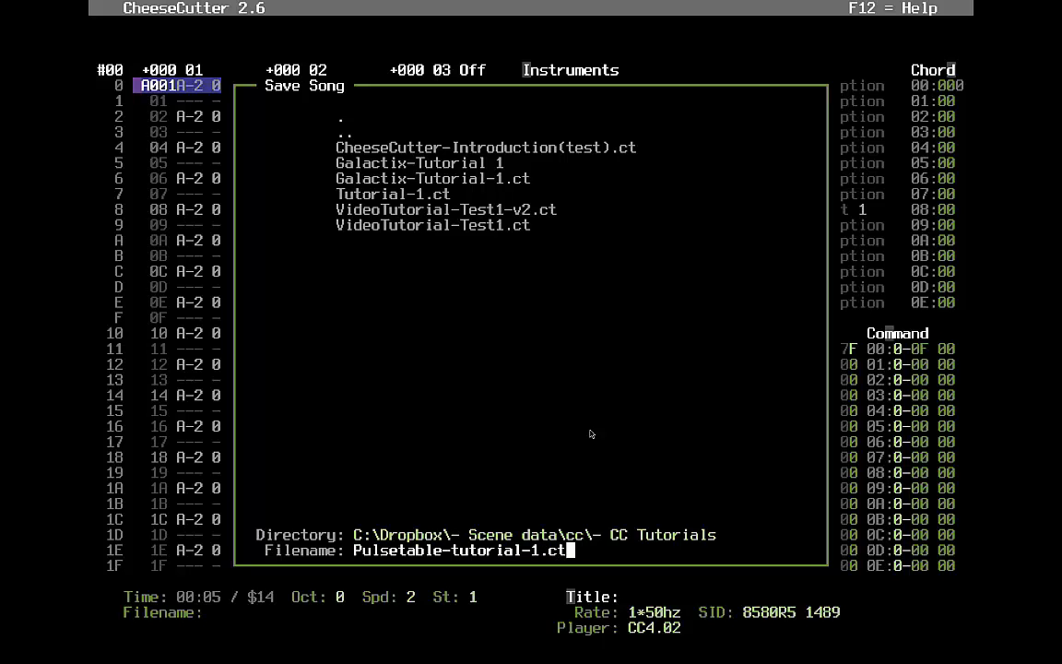
key("Return")
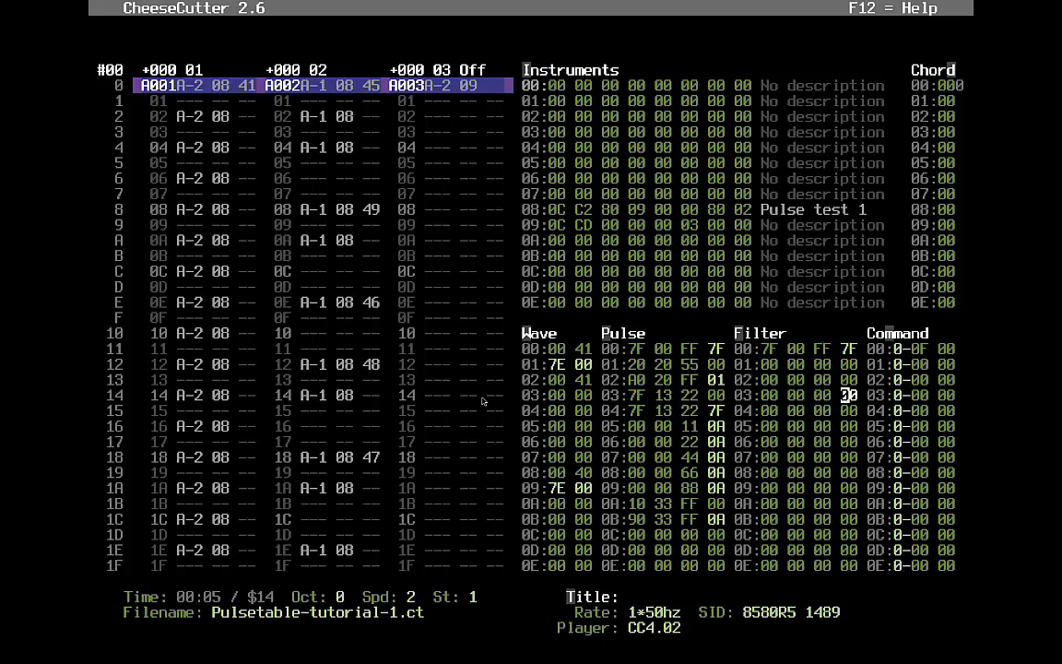
- Unmute voice 3, play from the start with pattern tracking on, and quicksave Pulsetable-tutorial-1.ct
key("ctrl+3")
key("F1")
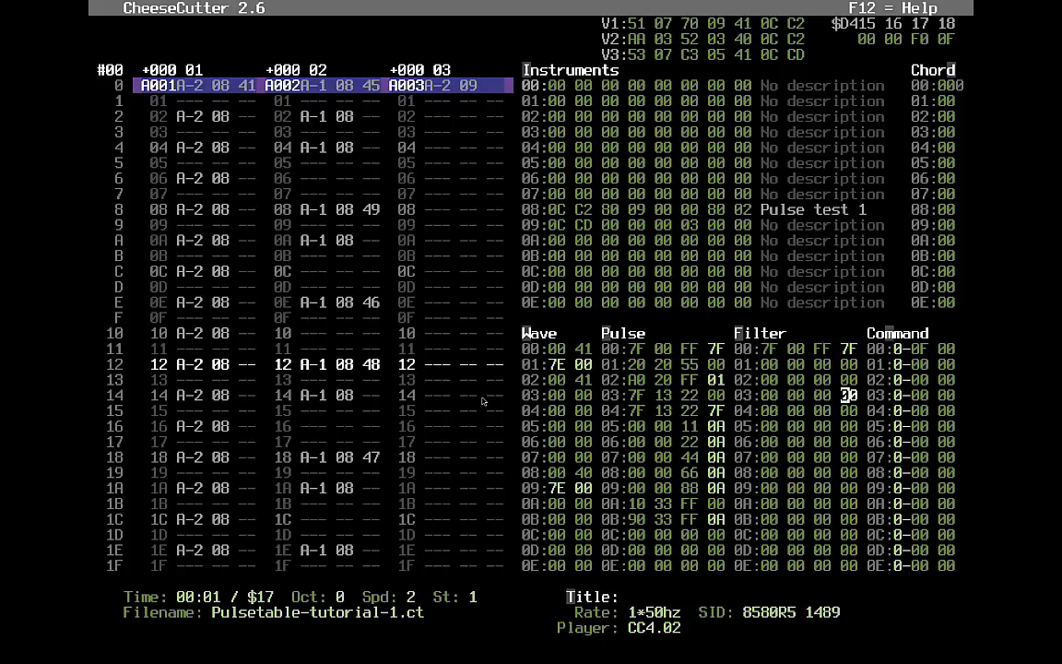
key("Scroll_Lock")
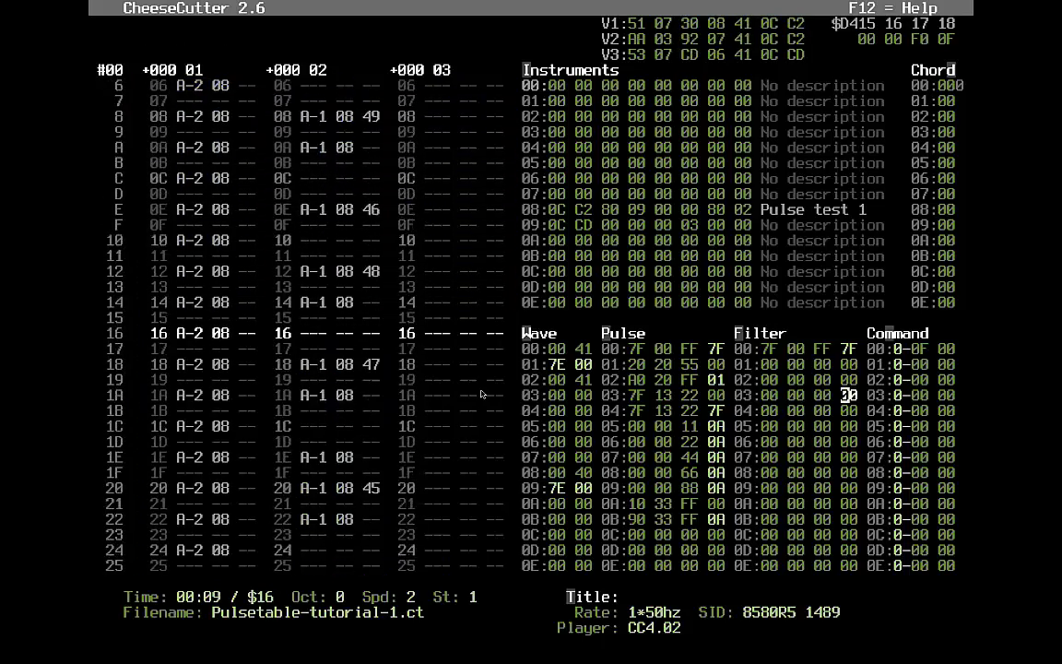
key("ctrl+s")
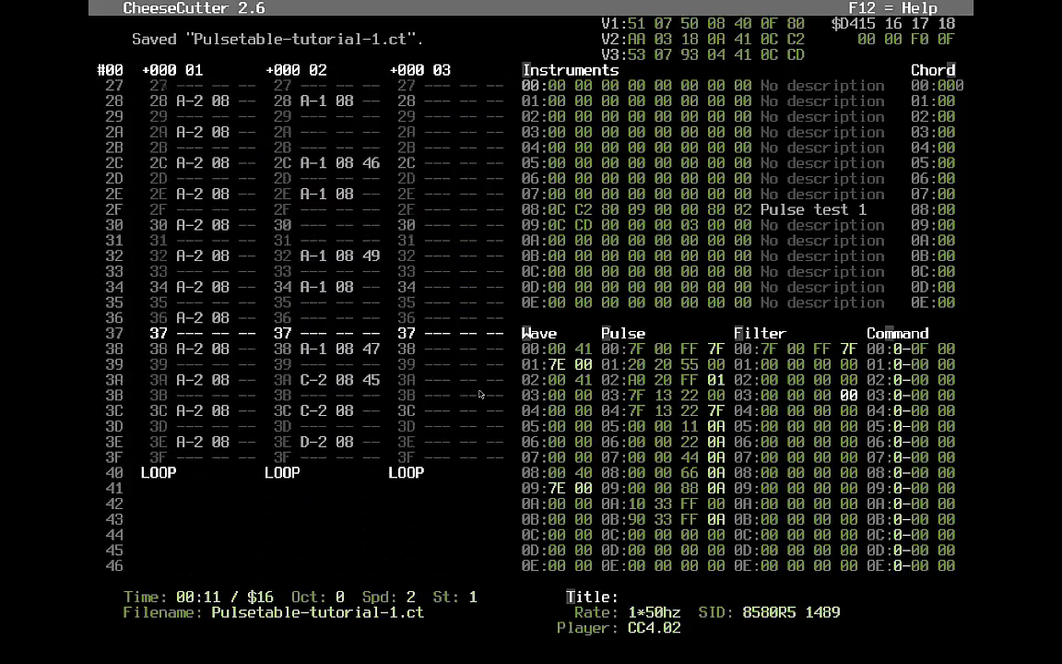